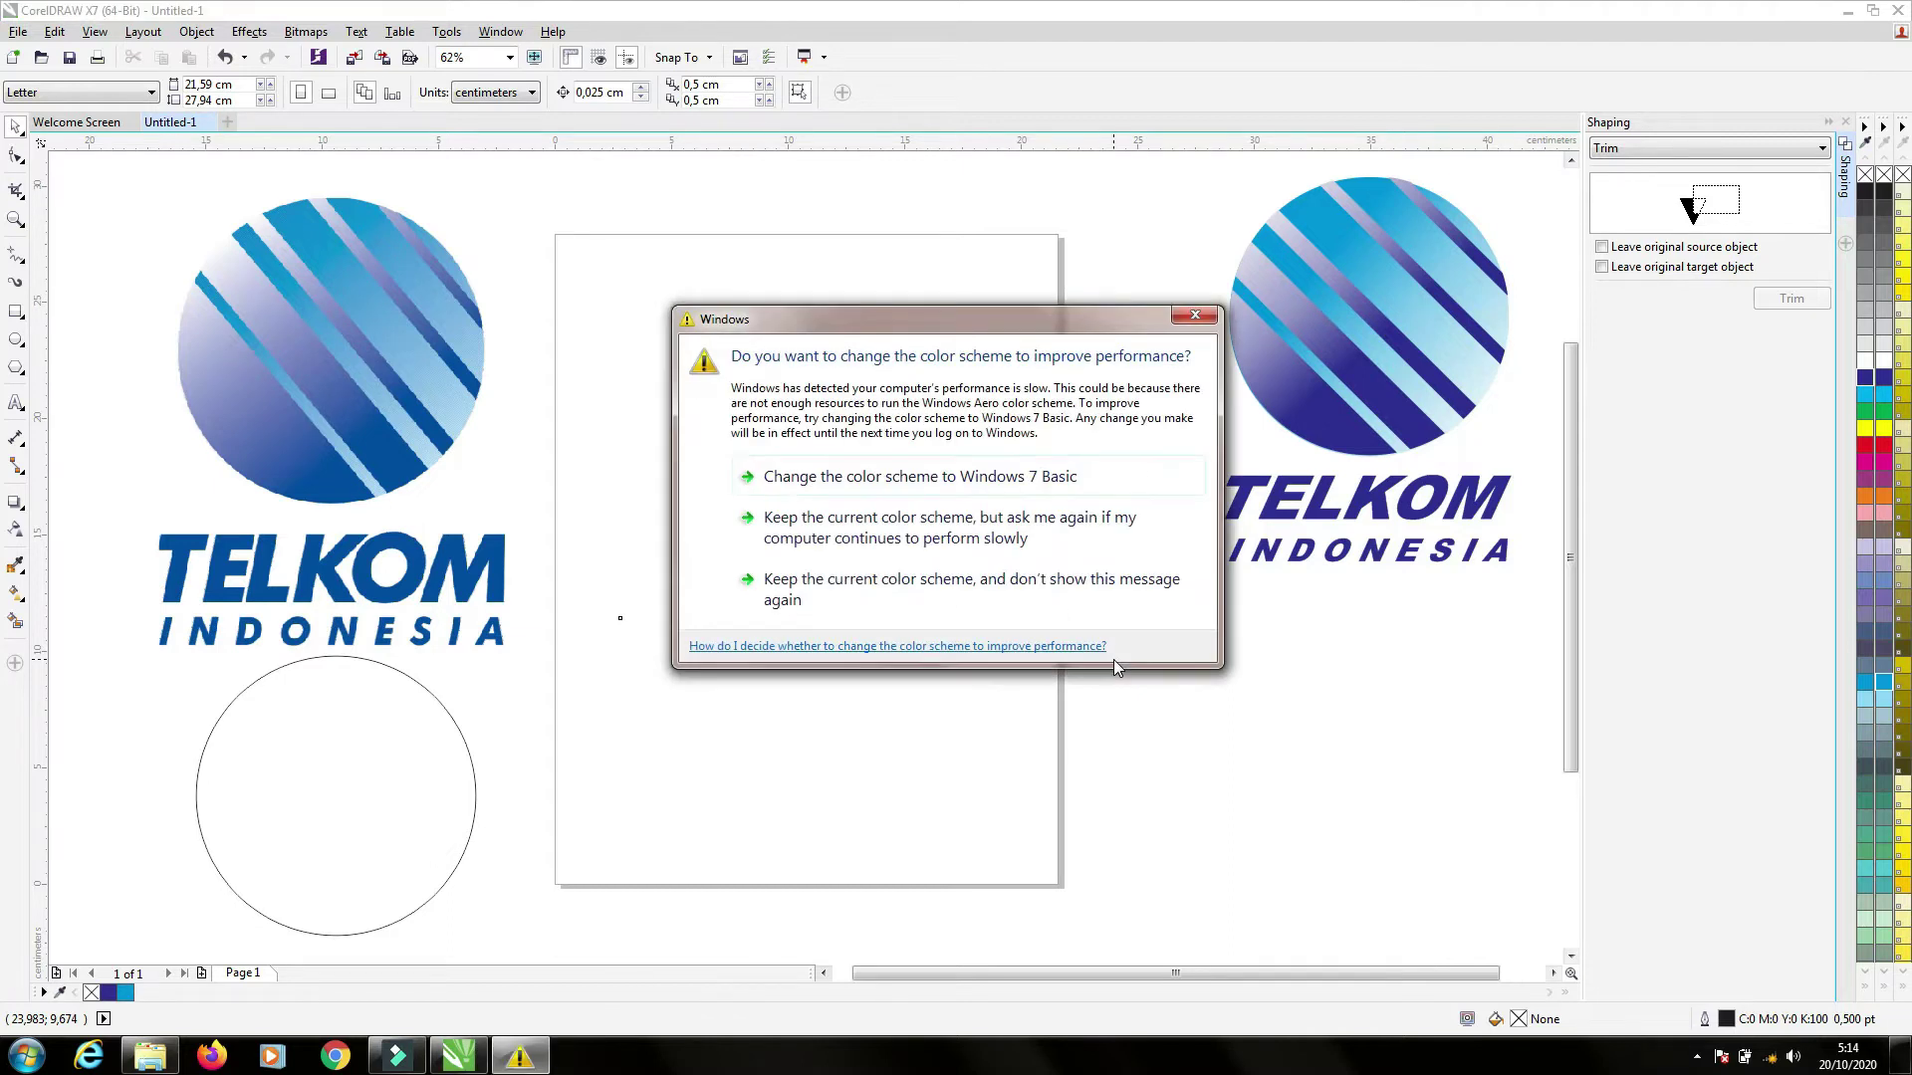
# - Keep the current Windows color scheme without further prompts and move the bitmap Telkom logo farther left of the page
pyautogui.click(807, 585)
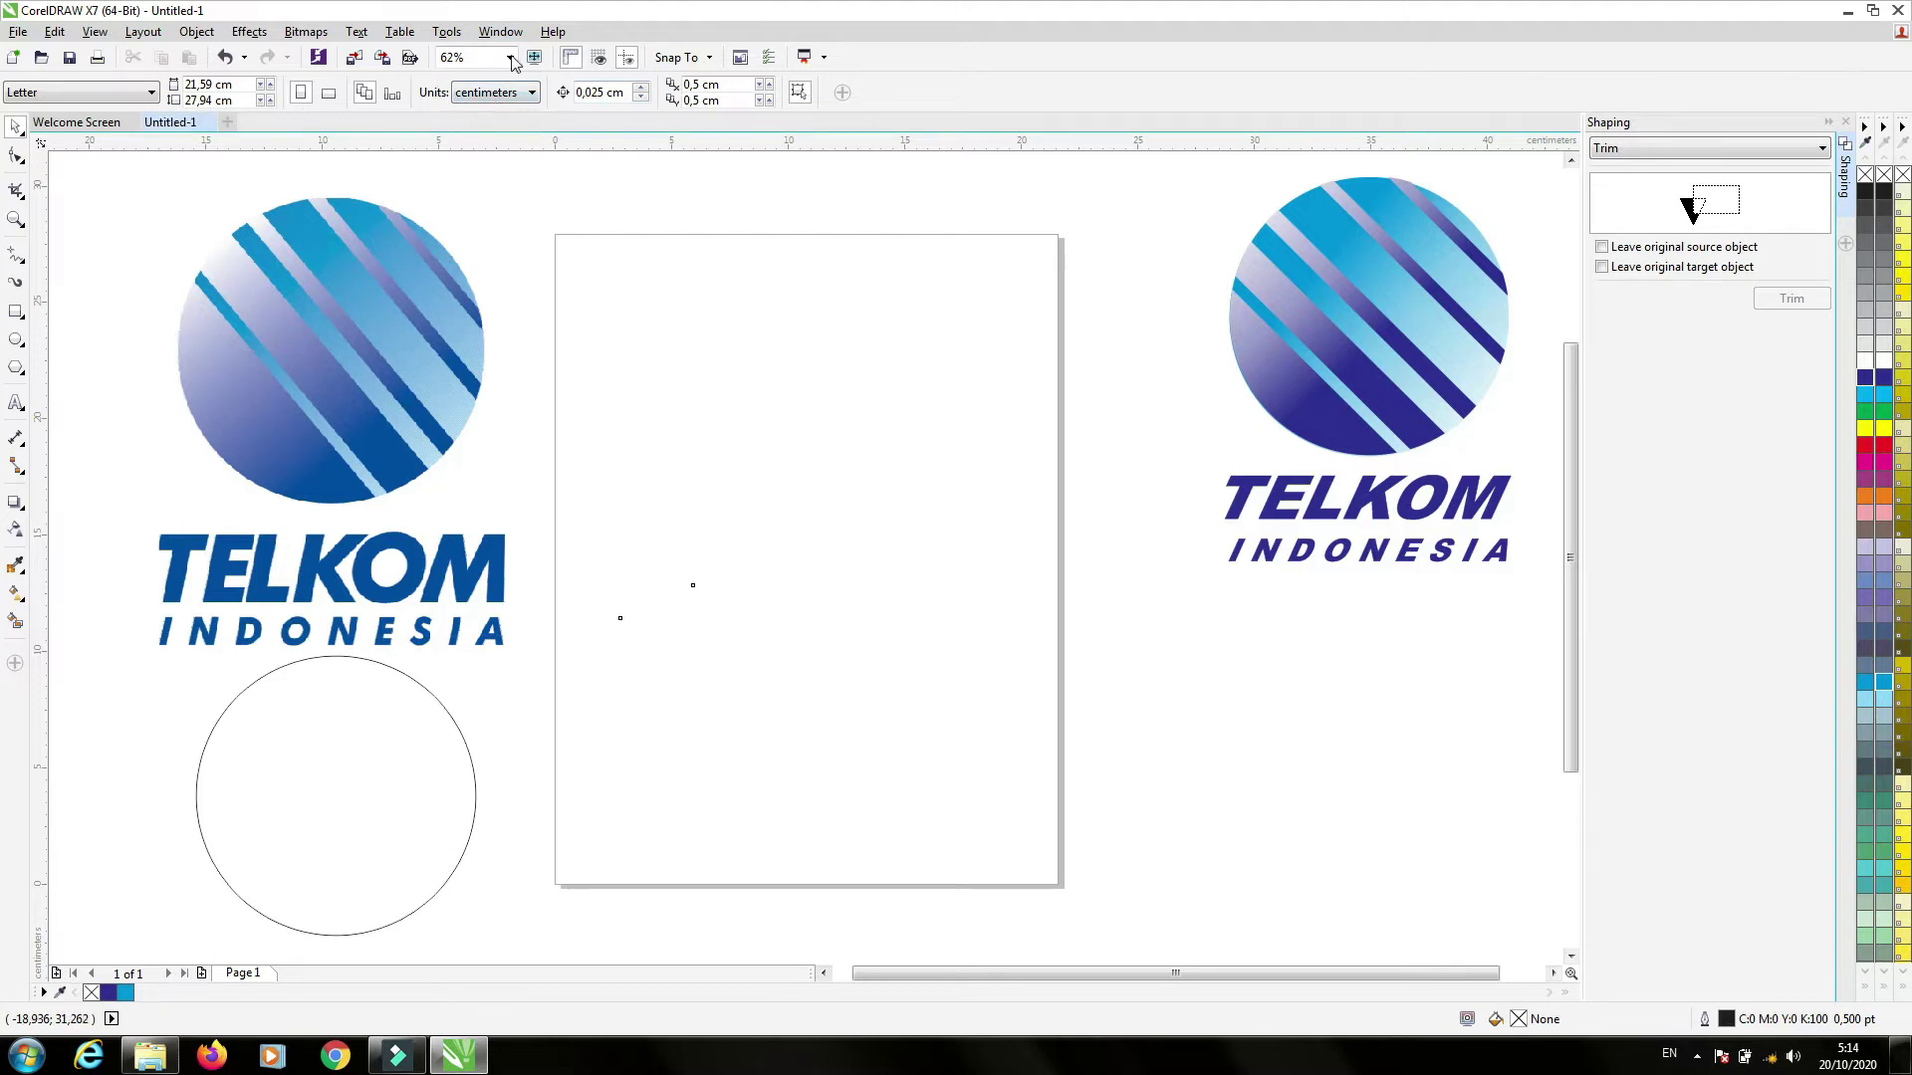
pyautogui.click(380, 351)
pyautogui.moveTo(380, 351); pyautogui.dragTo(238, 310)
# - Import INOSIAR.png and place it about 11.4 by 16.1 cm between the Telkom bitmap and the page
pyautogui.click(354, 60)
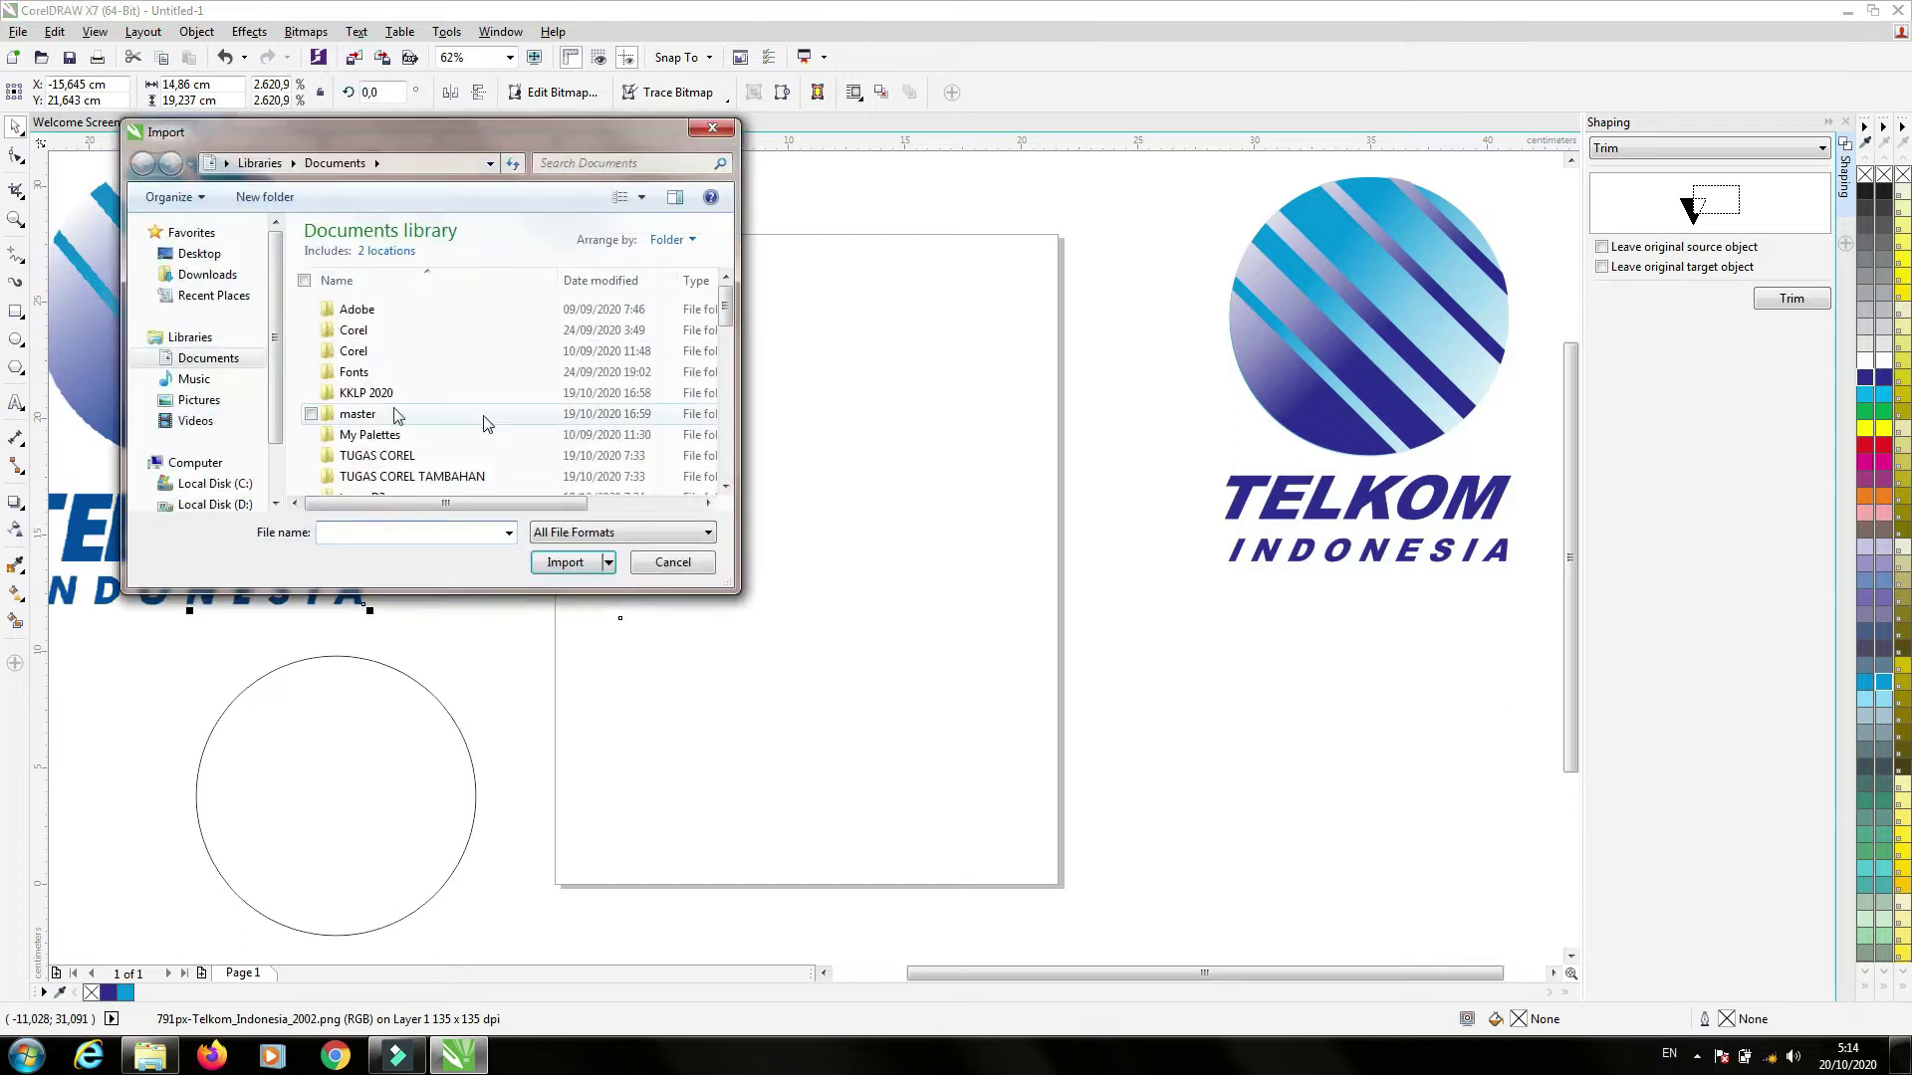
pyautogui.scroll(-8, 707, 358)
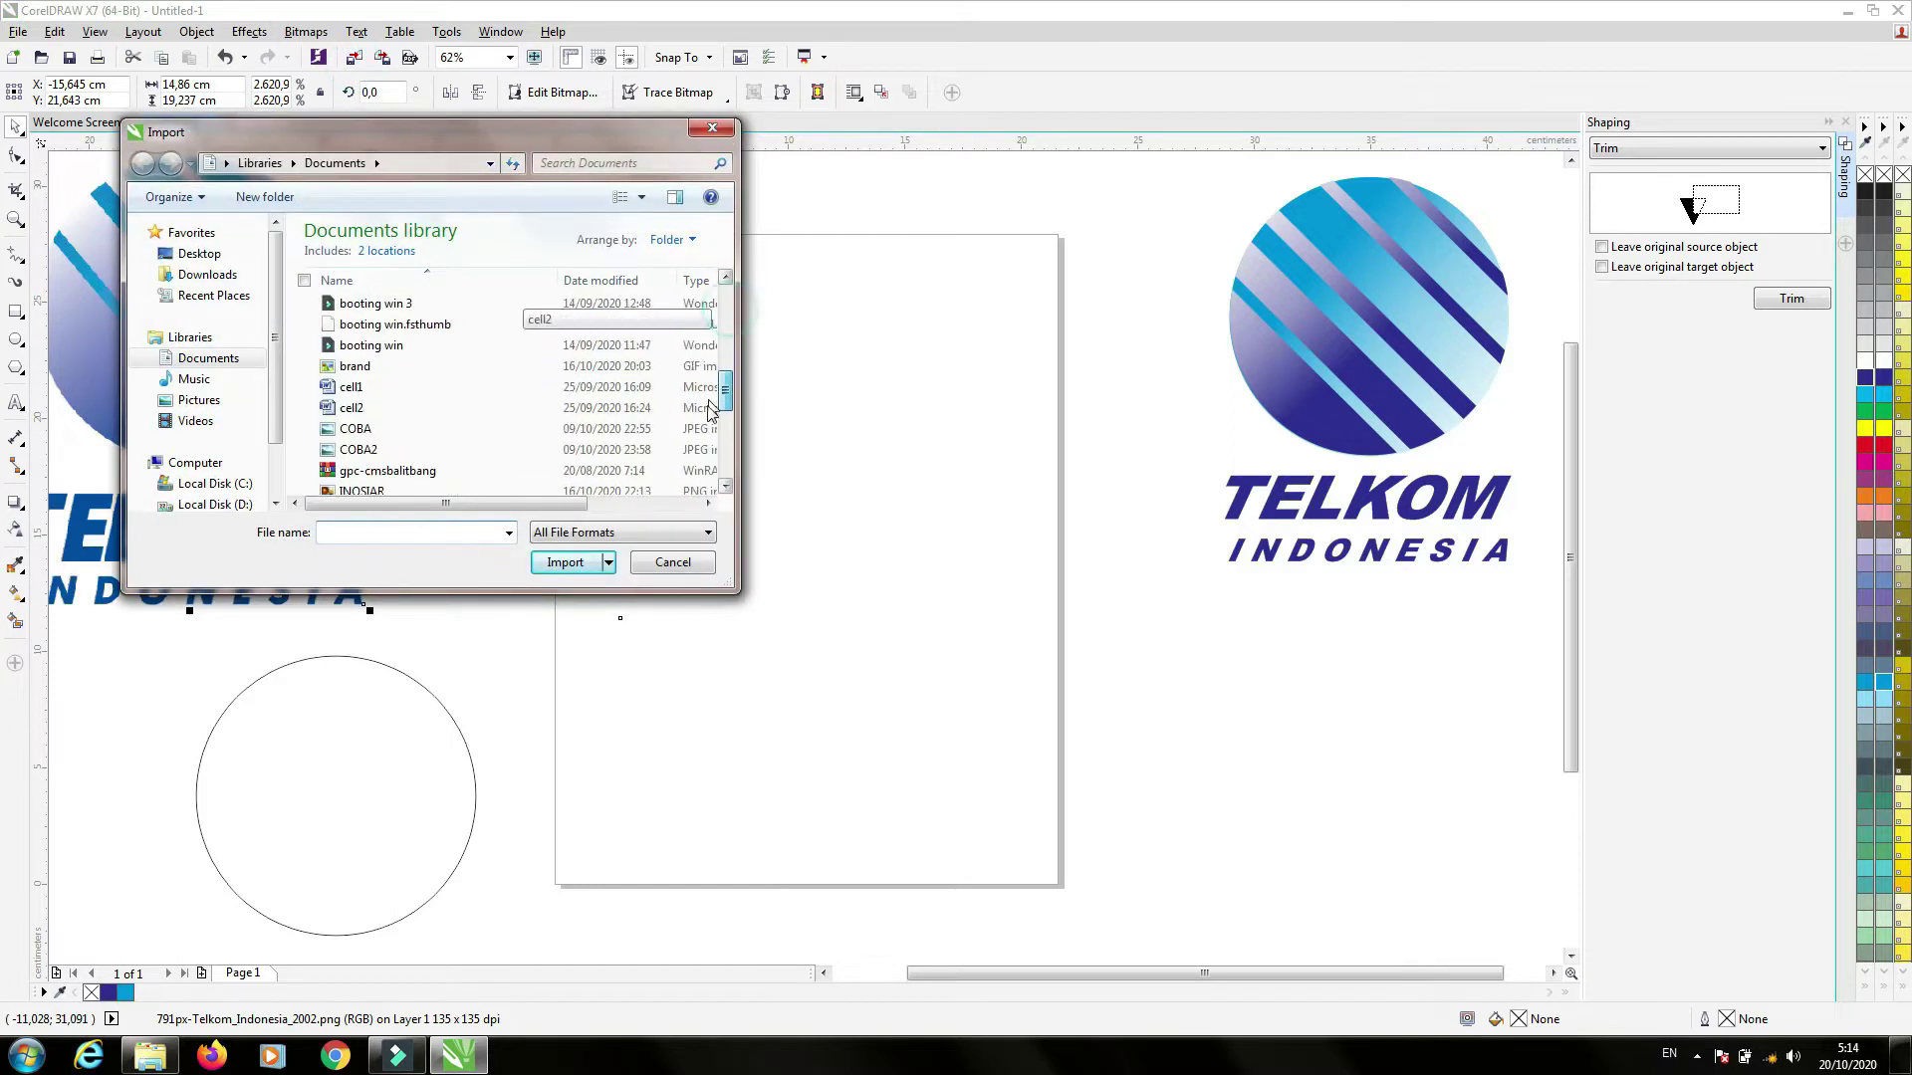
pyautogui.click(344, 366)
pyautogui.click(565, 562)
pyautogui.moveTo(518, 252); pyautogui.dragTo(795, 638)
pyautogui.moveTo(674, 481); pyautogui.dragTo(596, 415)
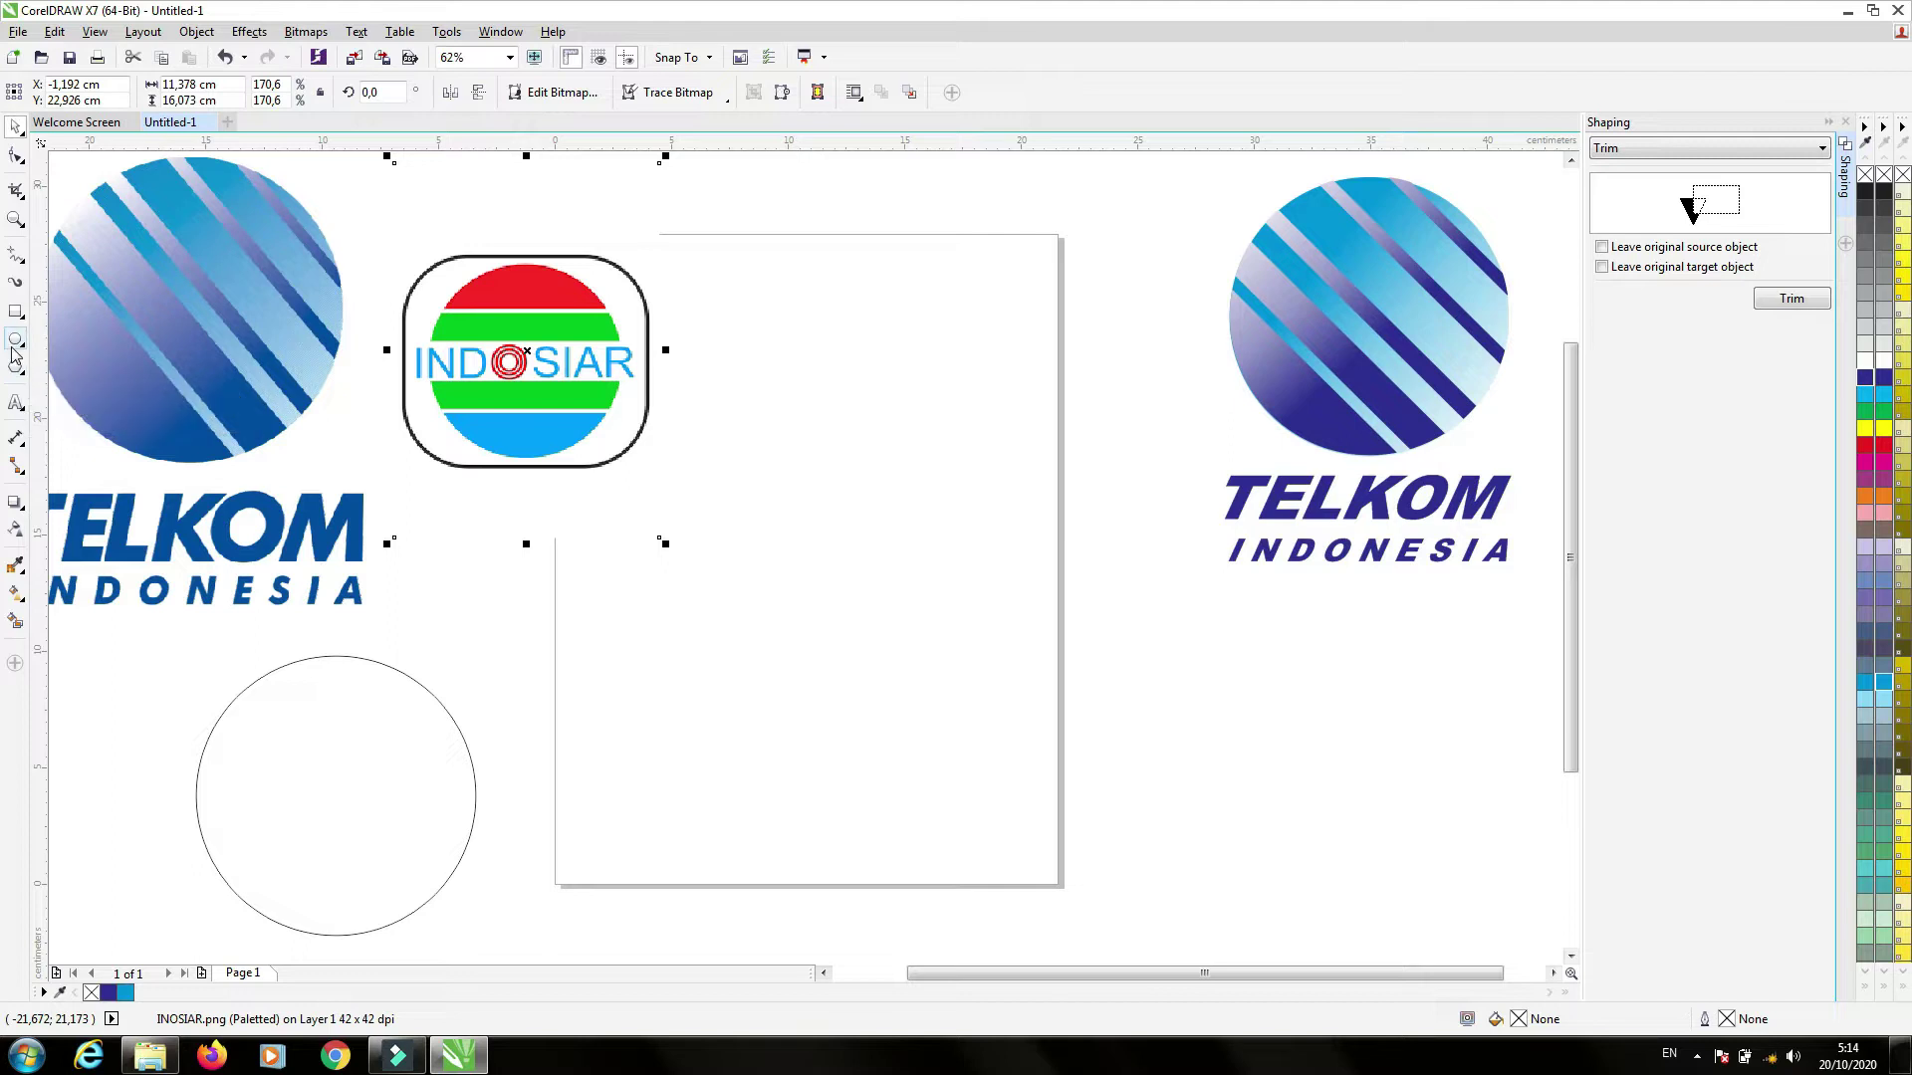
# - Delete the empty circle, then clear the workspace by moving the Telkom bitmap below the finished logo and the INDOSIAR bitmap left of the page
pyautogui.click(263, 784)
pyautogui.press('Delete')
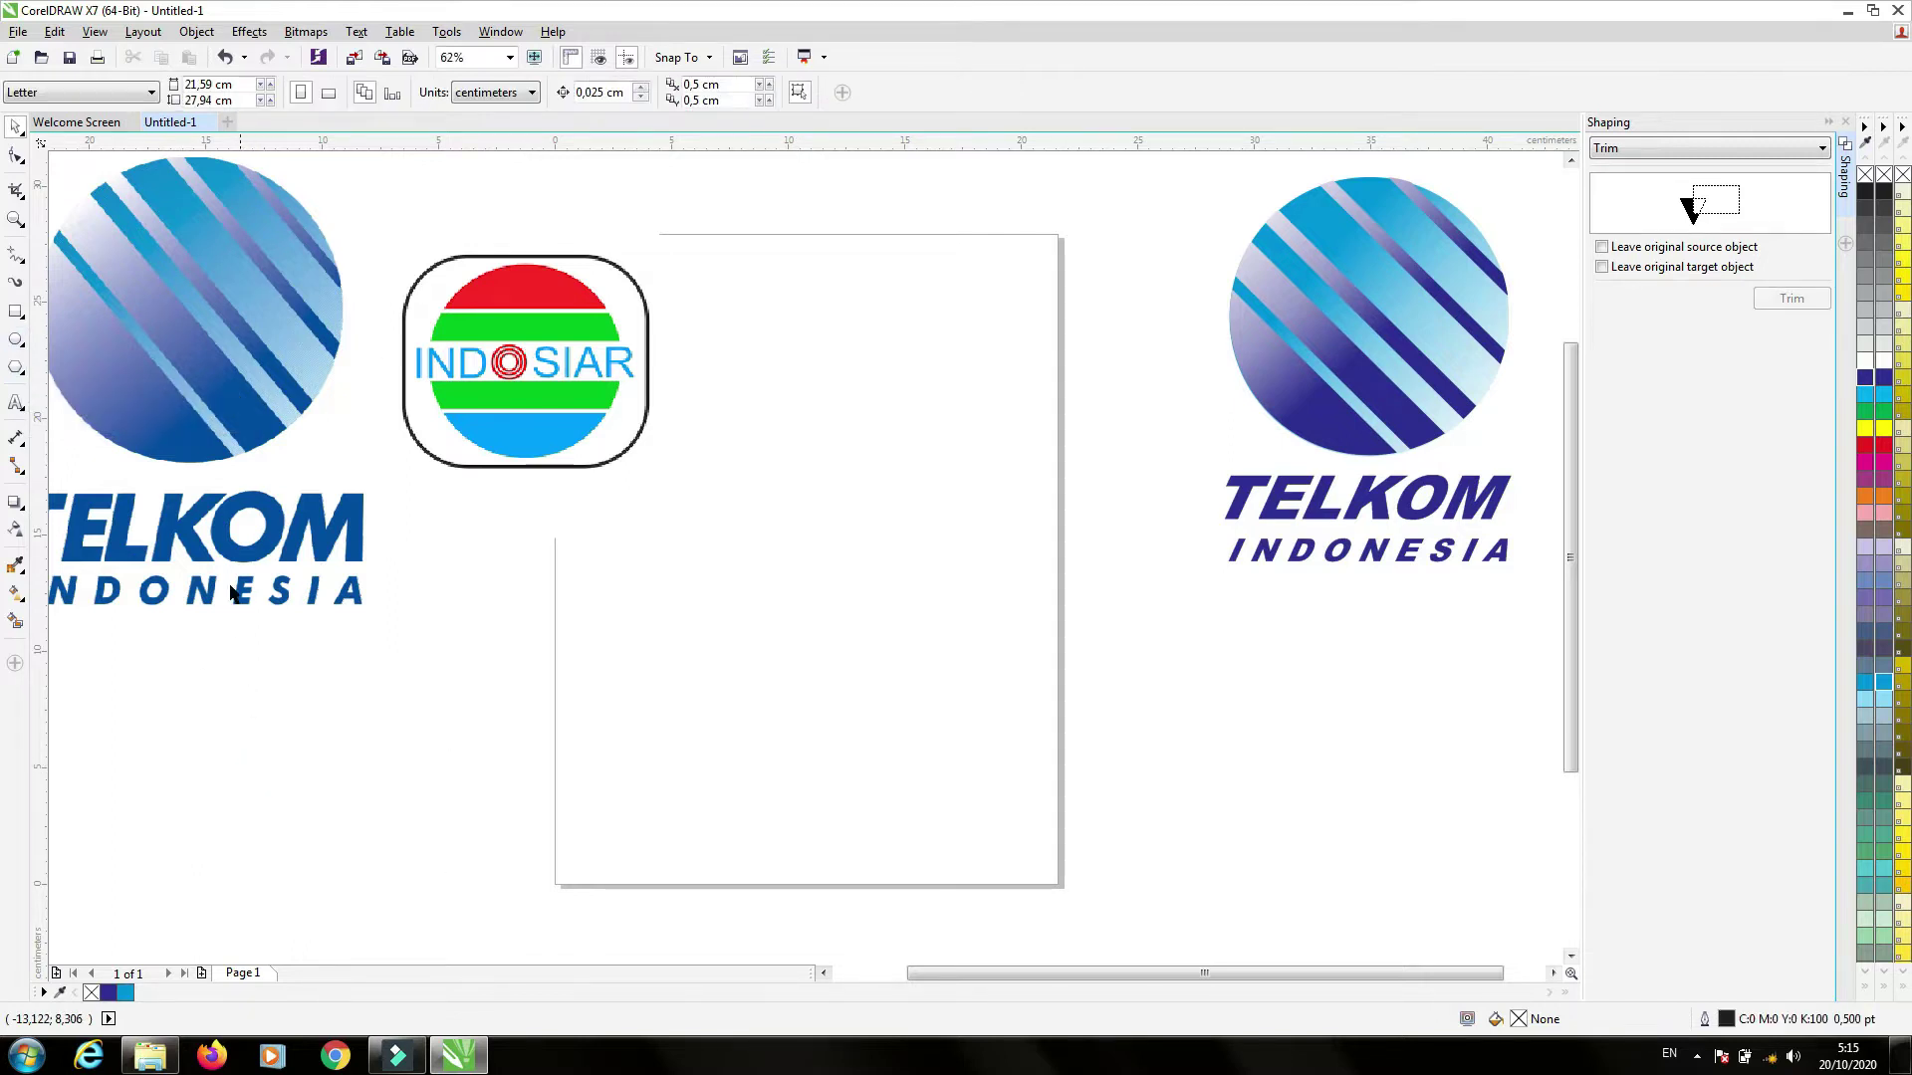
pyautogui.moveTo(226, 570); pyautogui.dragTo(1441, 895)
pyautogui.moveTo(1430, 708); pyautogui.dragTo(1408, 765)
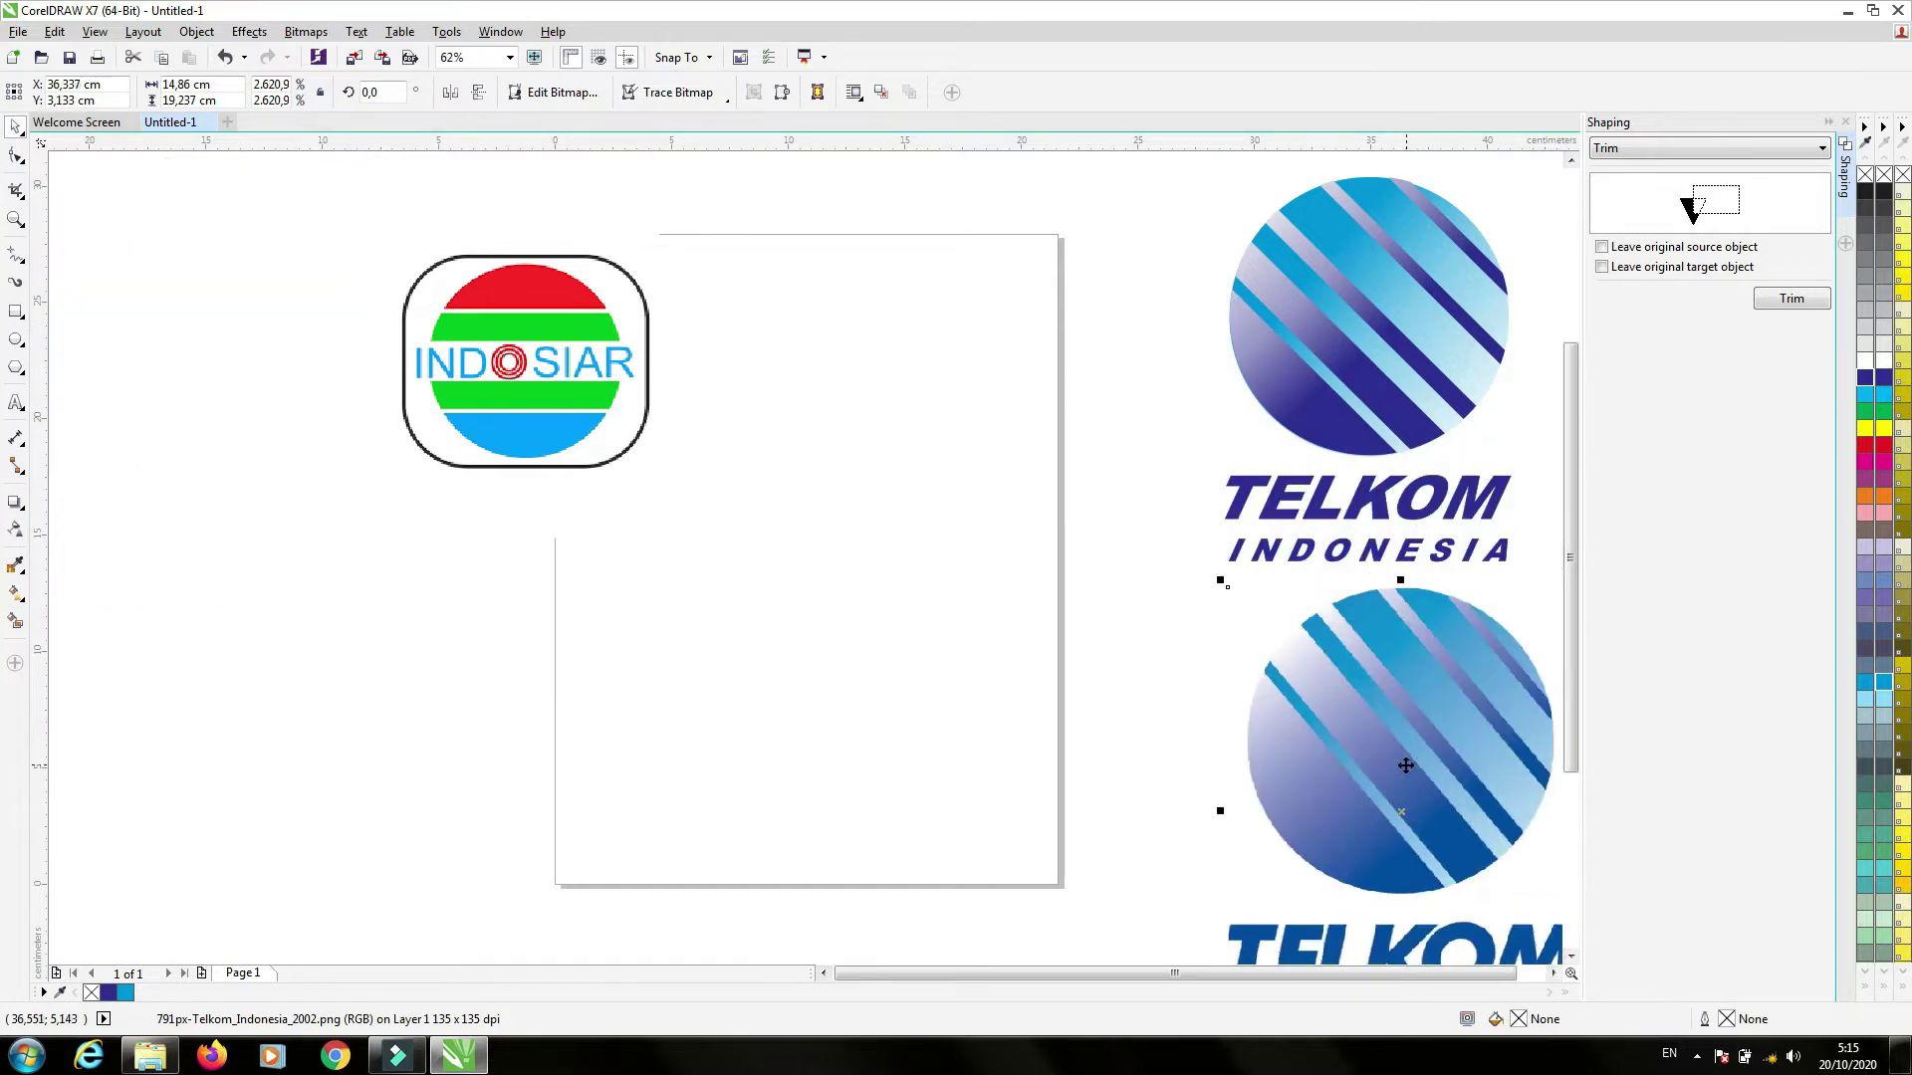
pyautogui.moveTo(567, 422); pyautogui.dragTo(274, 410)
# - Draw an ellipse in the upper-left part of the page and set its size to 12 by 12 cm
pyautogui.click(16, 340)
pyautogui.moveTo(578, 282); pyautogui.dragTo(766, 493)
pyautogui.click(227, 85)
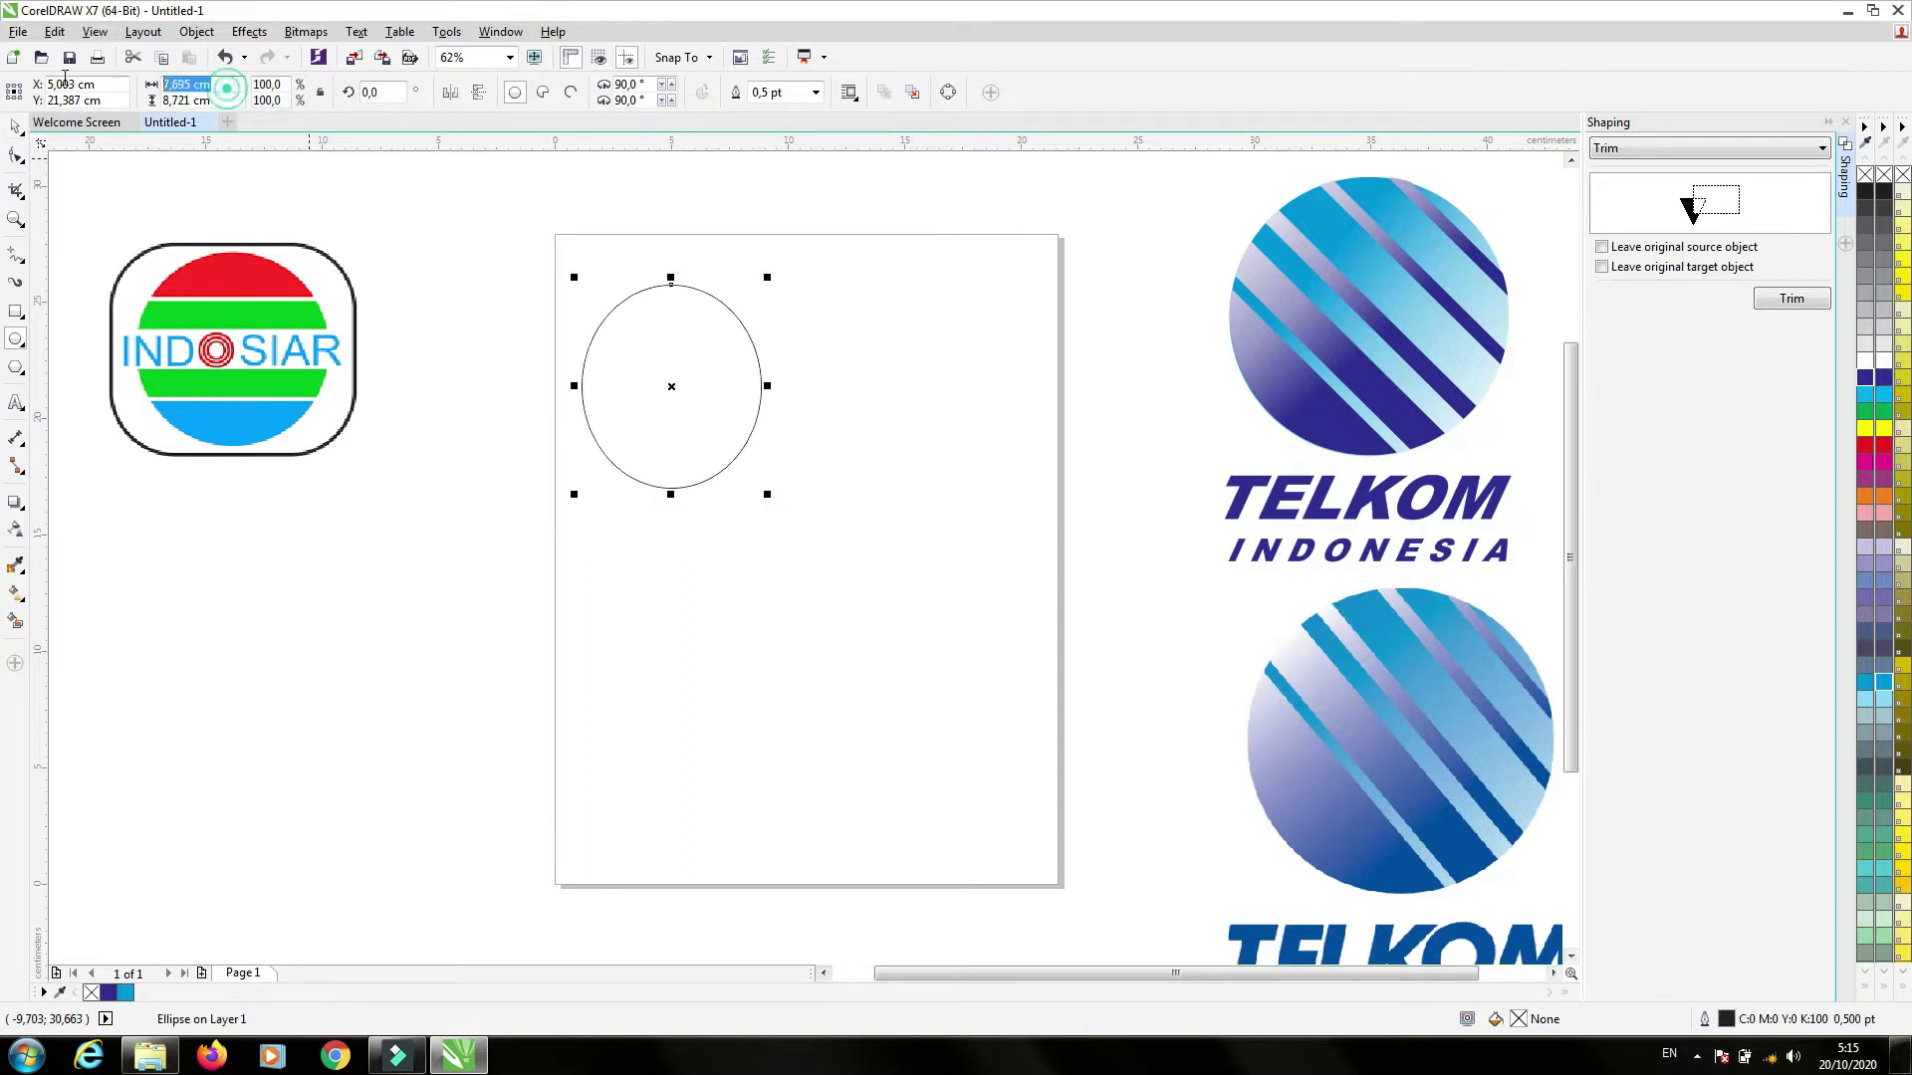
pyautogui.write('12')
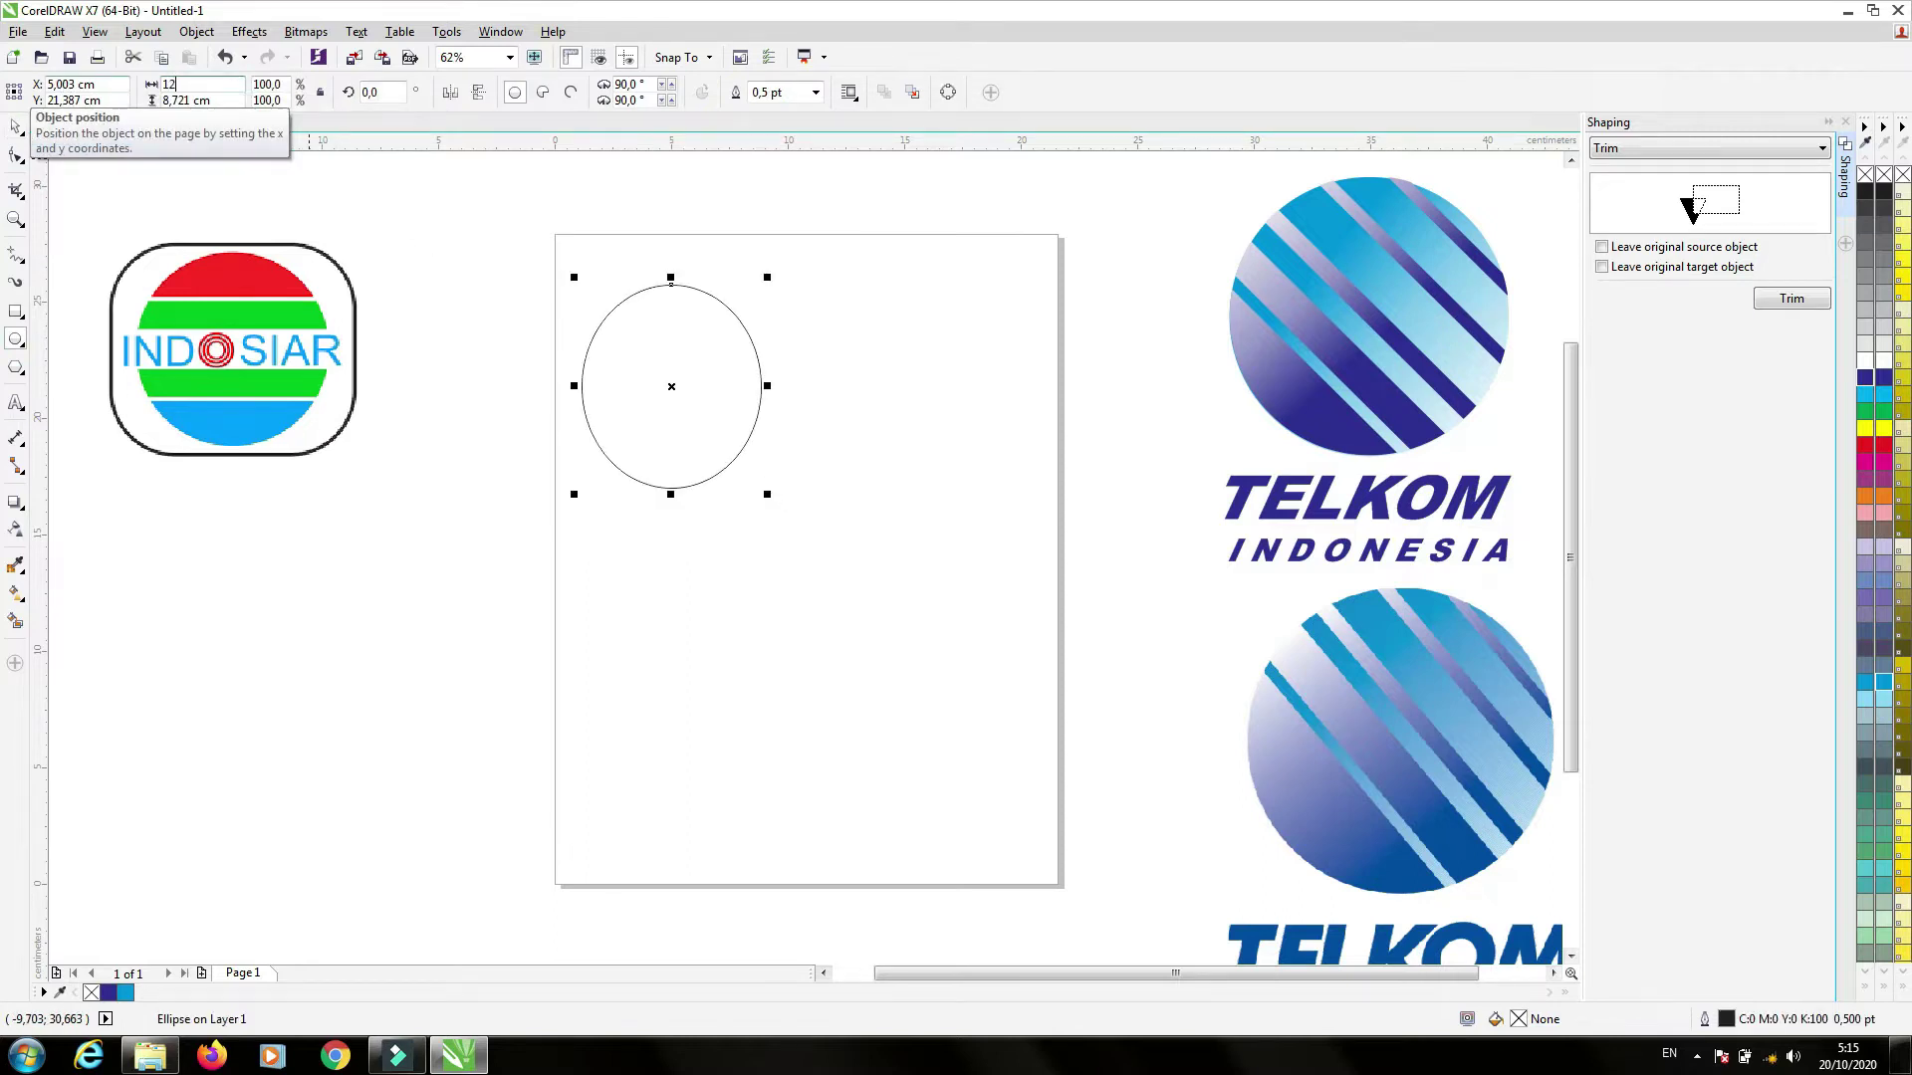
pyautogui.press('Tab')
pyautogui.write('1')
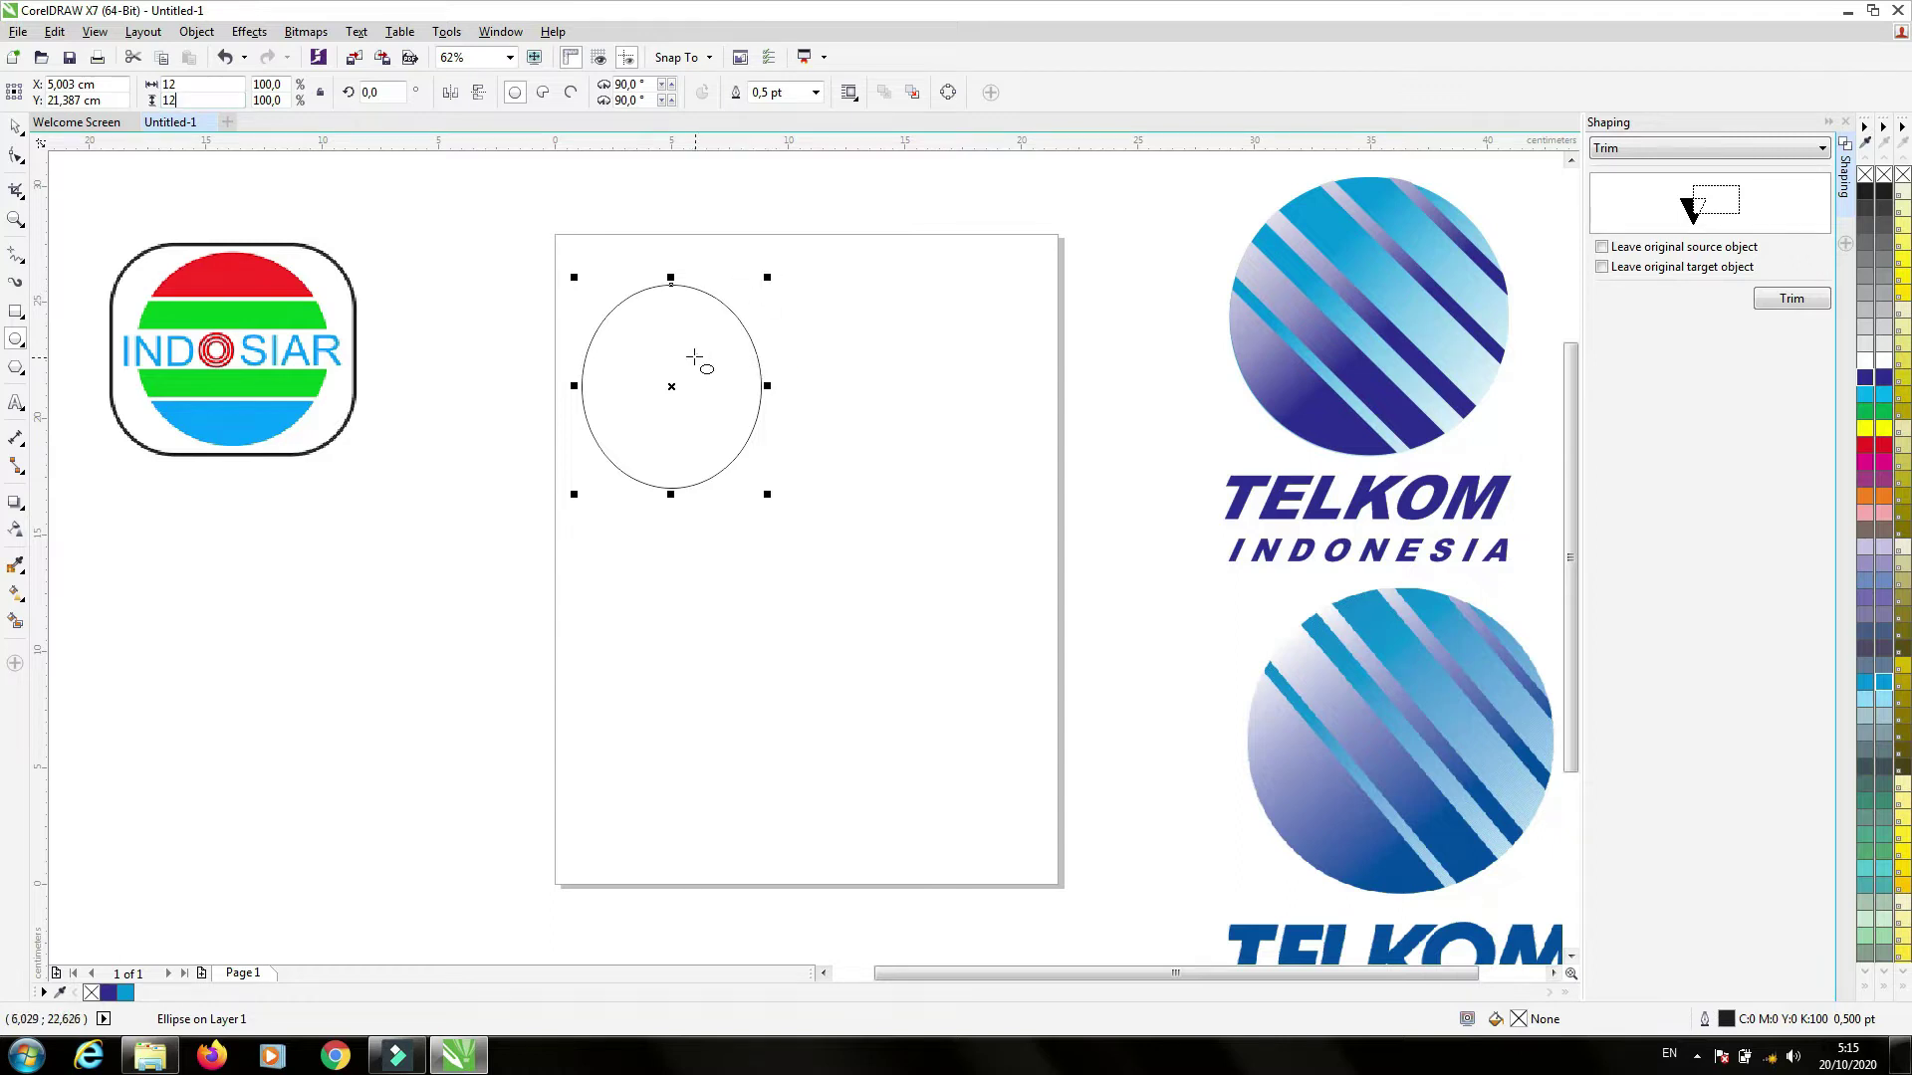
pyautogui.press('Return')
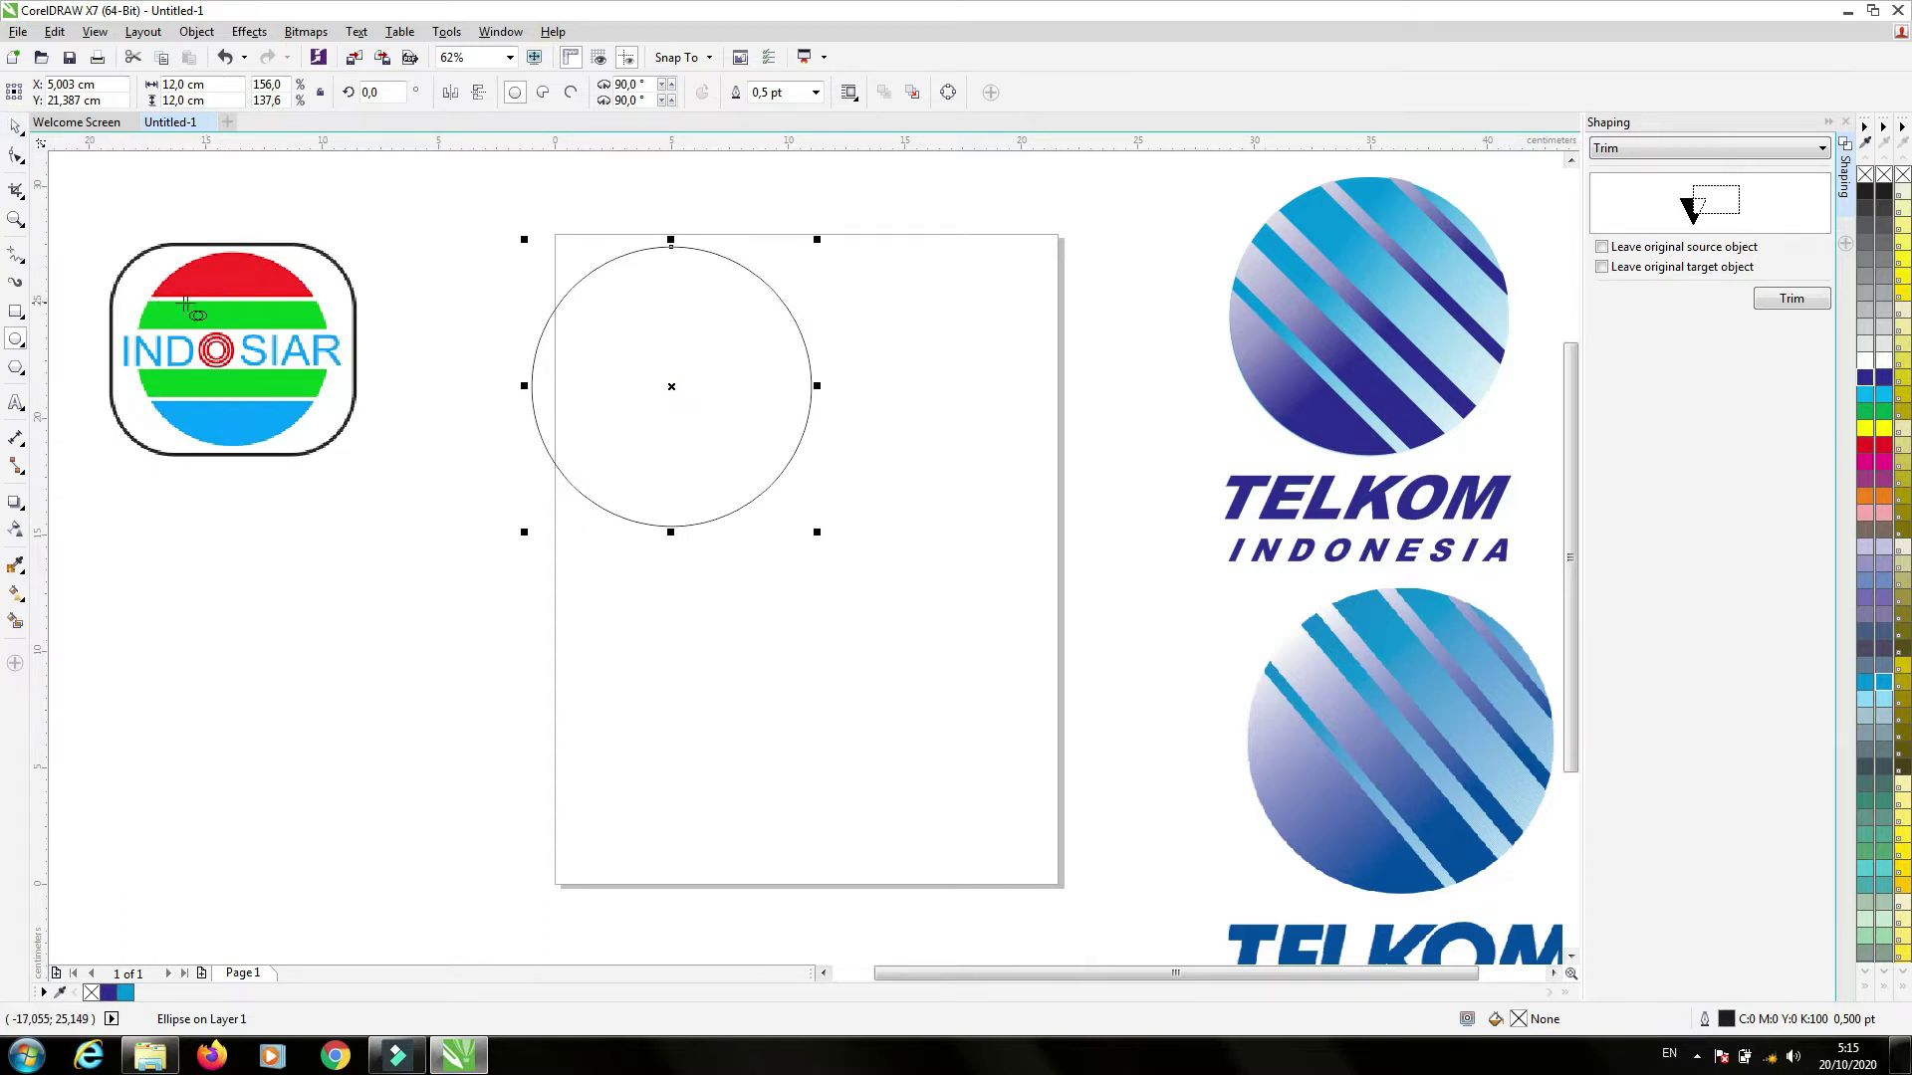
# - Draw a thin horizontal bar about 16.6 cm wide across the circle's upper part and set its height to 0.3 cm
pyautogui.click(16, 313)
pyautogui.moveTo(540, 296); pyautogui.dragTo(884, 303)
pyautogui.moveTo(530, 300); pyautogui.dragTo(484, 299)
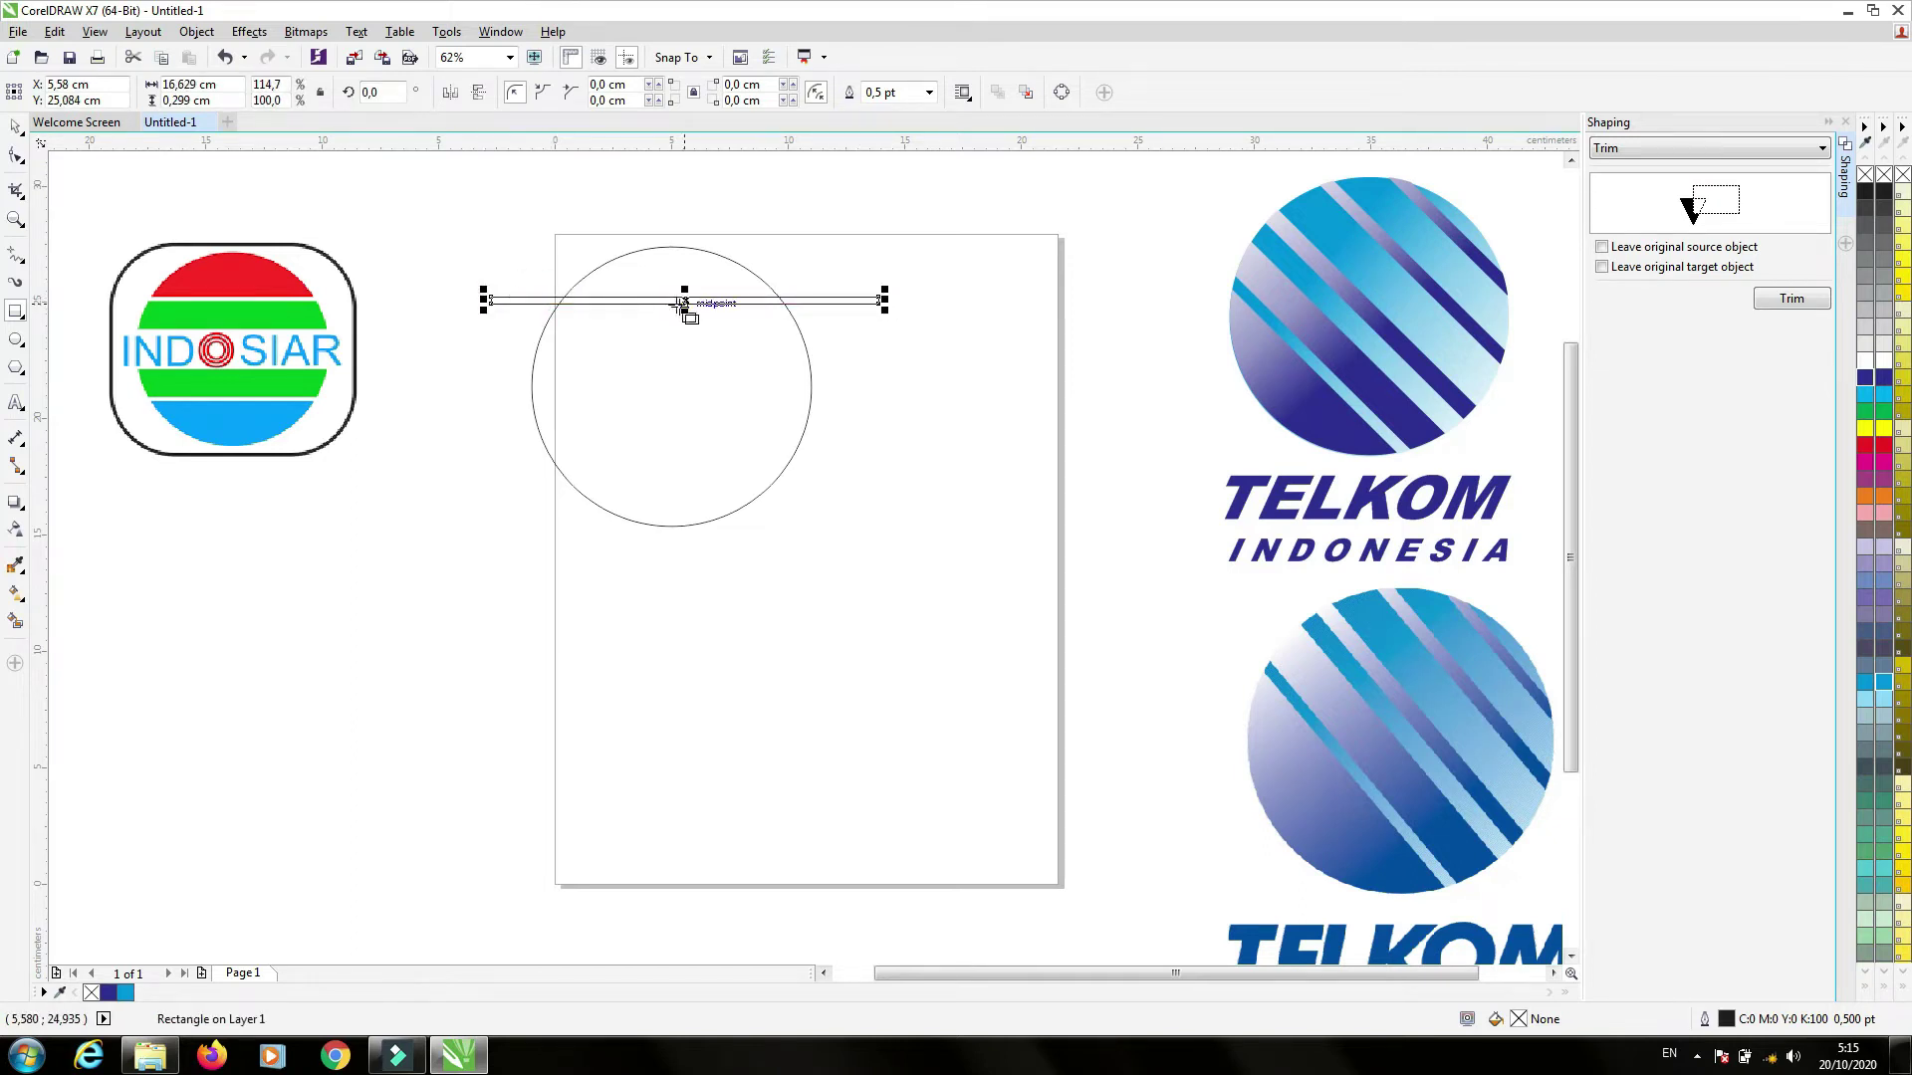
pyautogui.moveTo(684, 303); pyautogui.dragTo(668, 304)
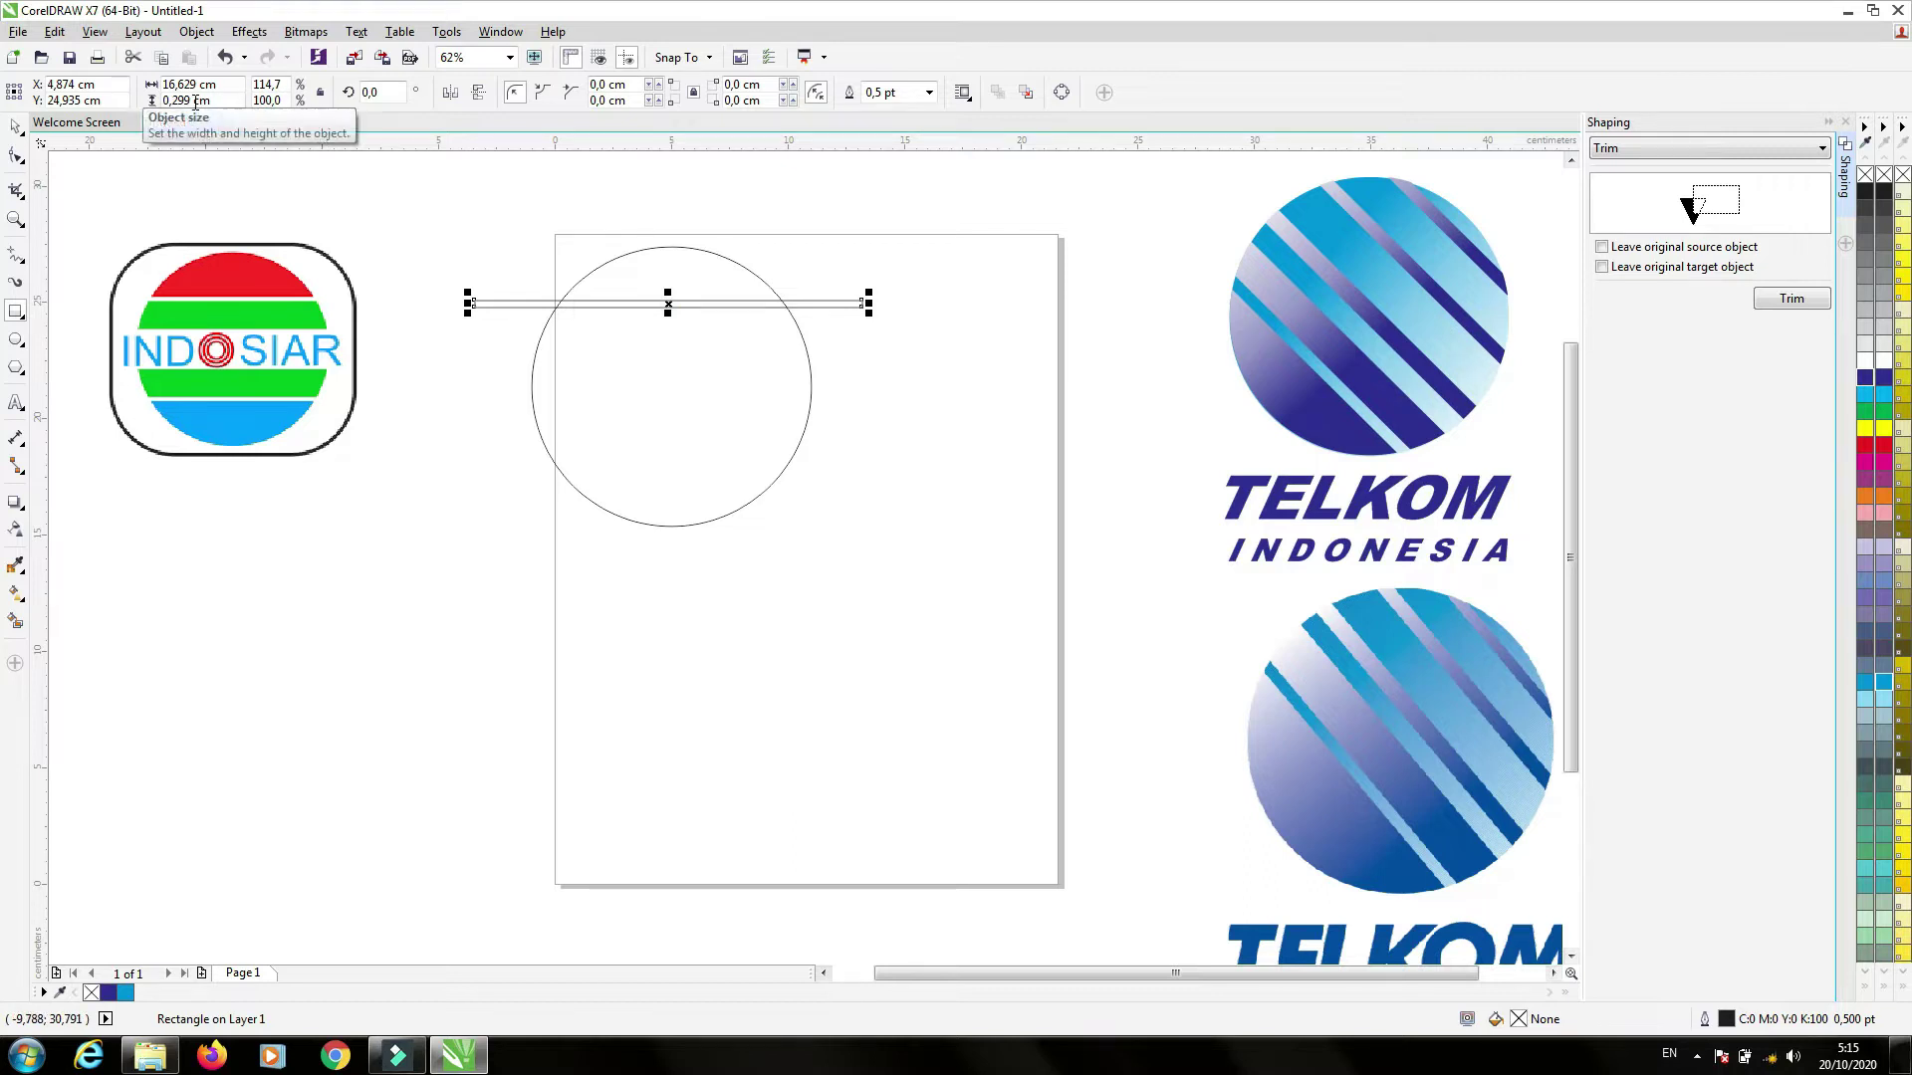
pyautogui.moveTo(193, 100); pyautogui.dragTo(183, 103)
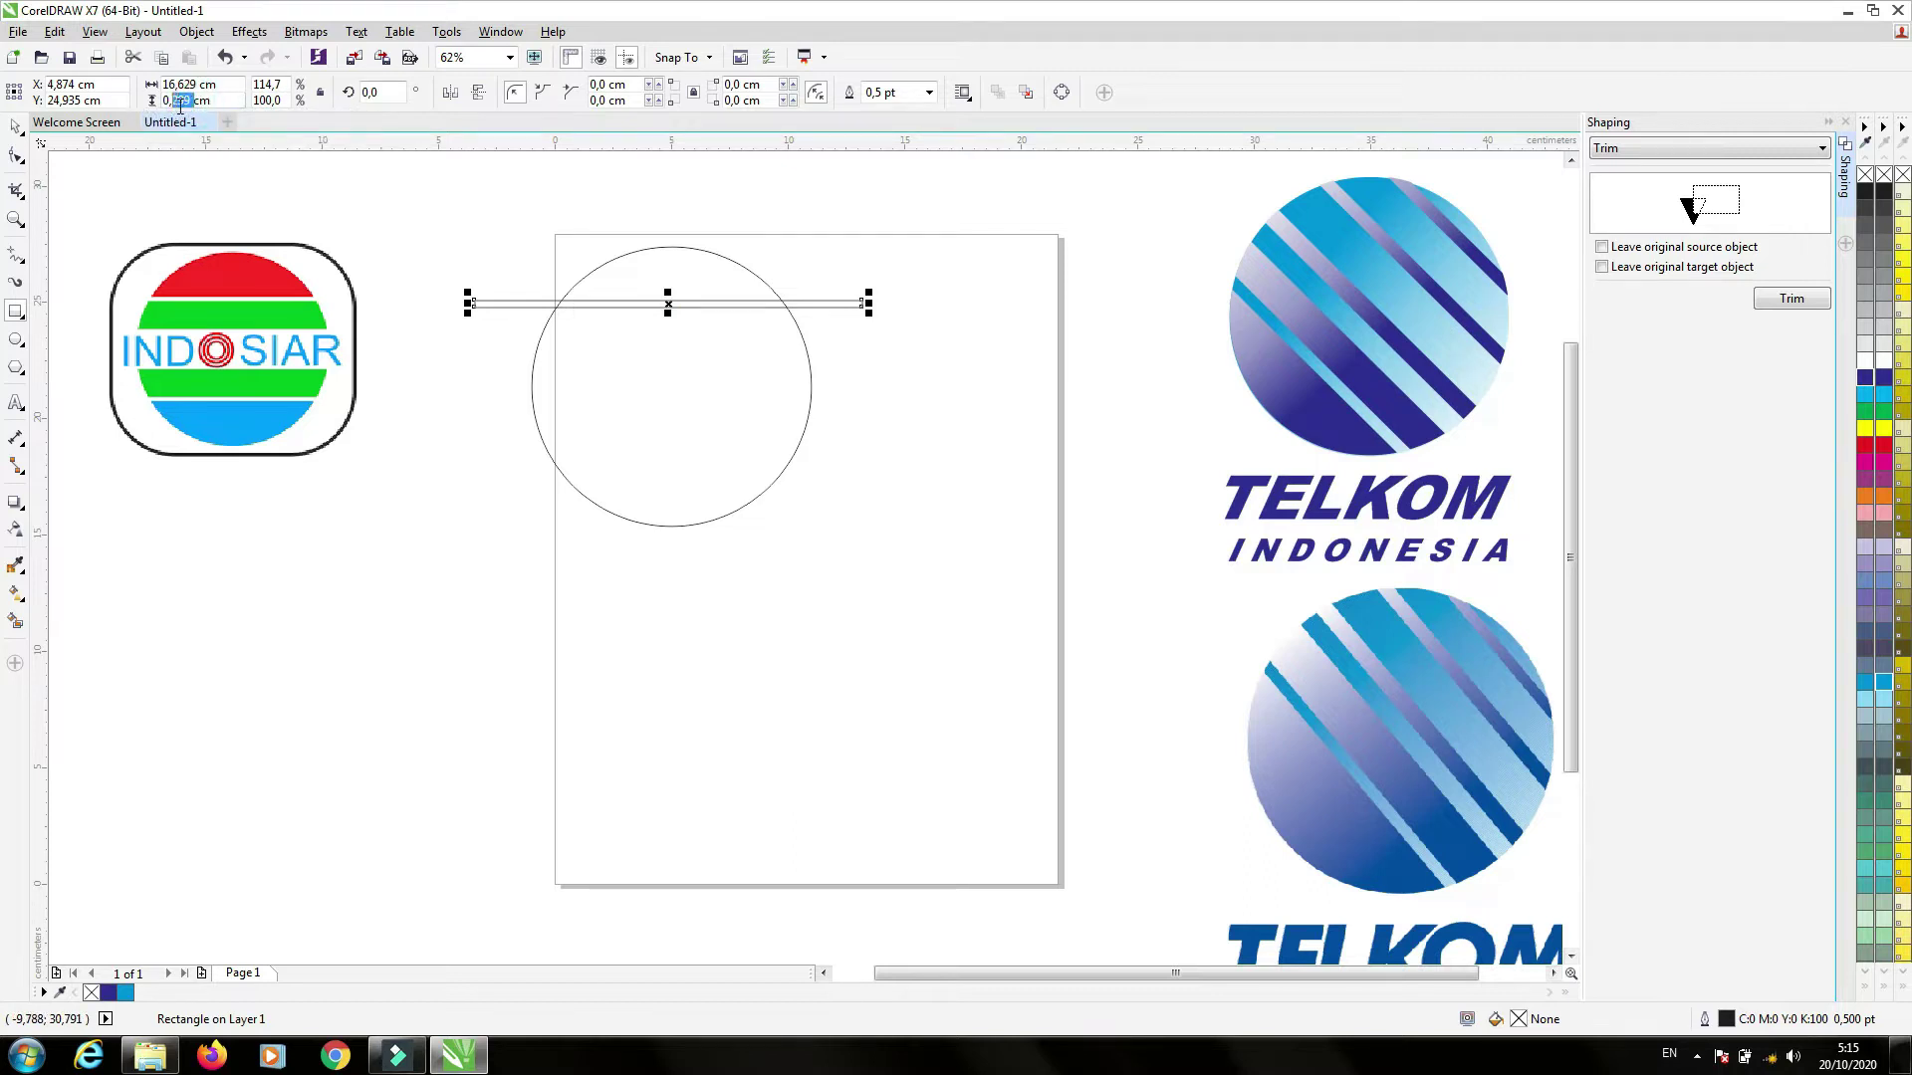
pyautogui.write('3')
pyautogui.press('Return')
# - Copy the thin bar straight down to the circle's lower part
pyautogui.press('space')
pyautogui.moveTo(670, 304); pyautogui.dragTo(670, 460)
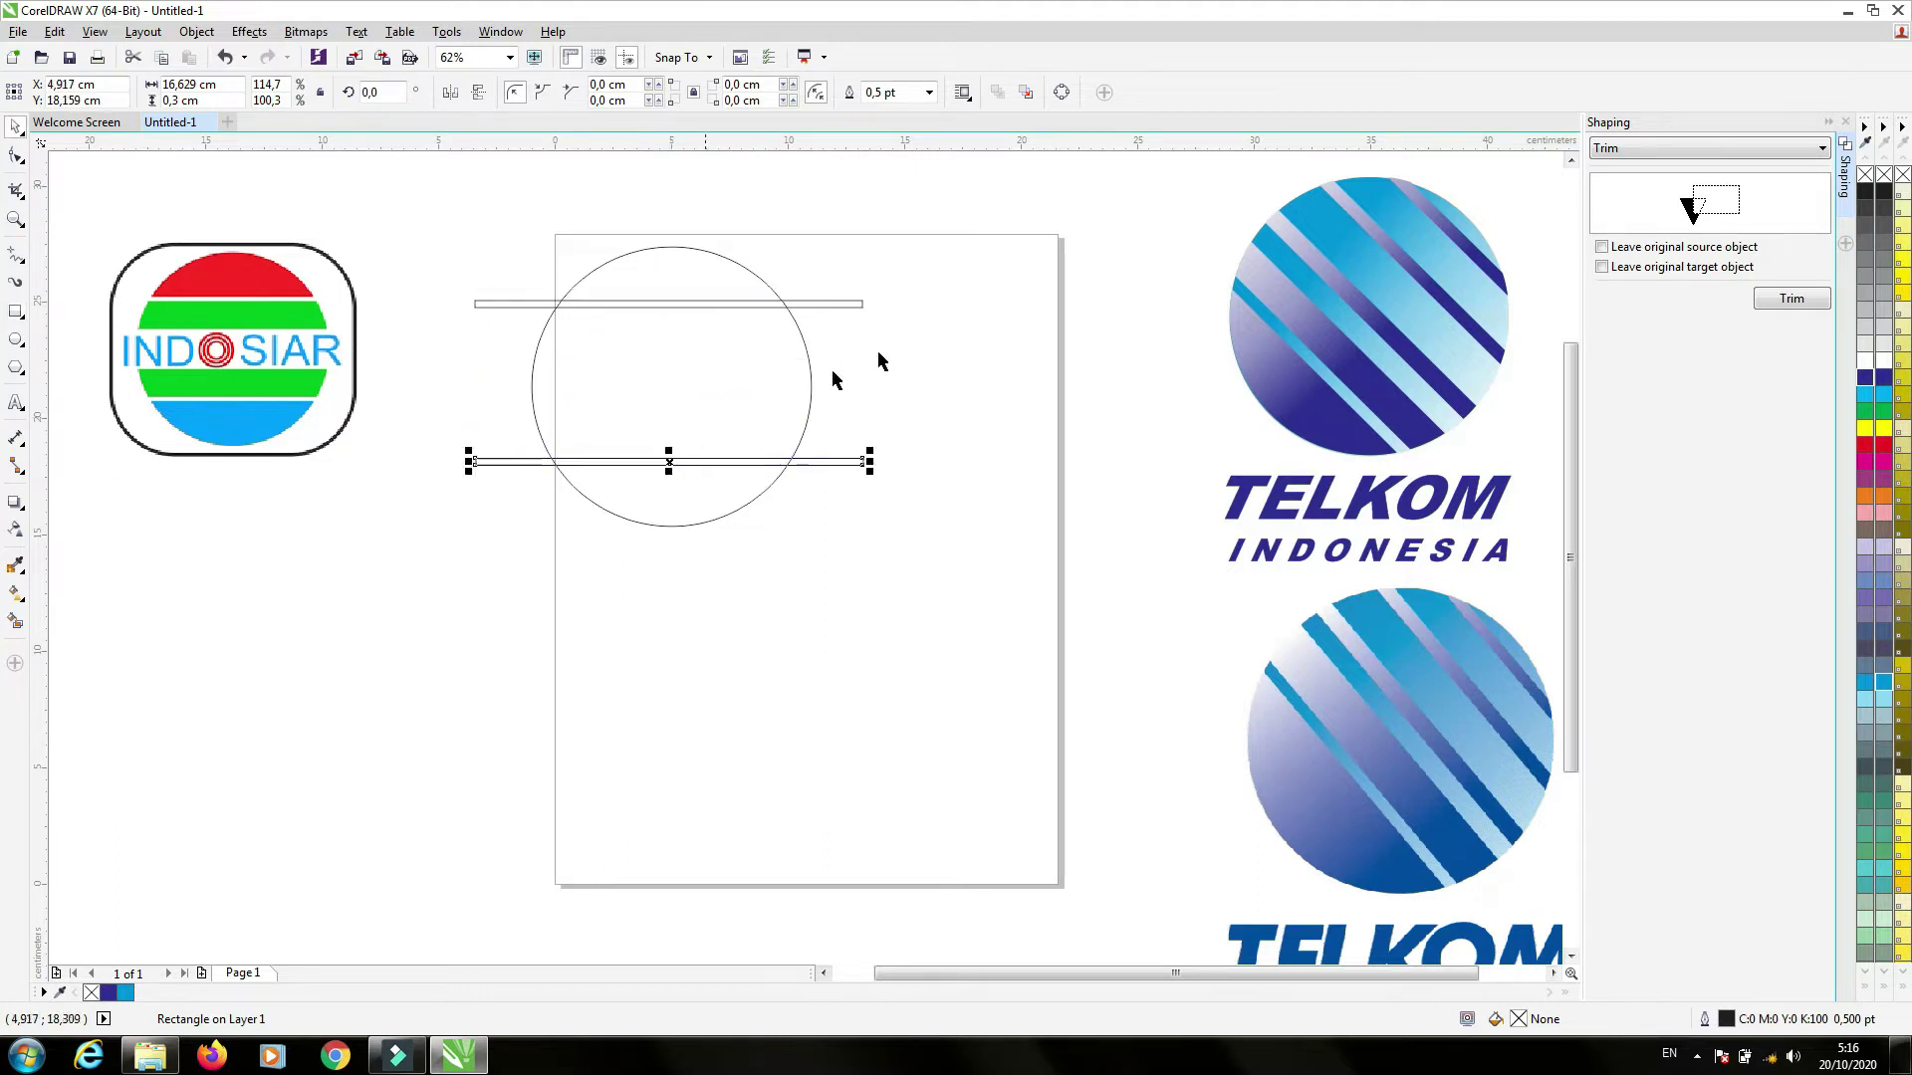
pyautogui.click(896, 371)
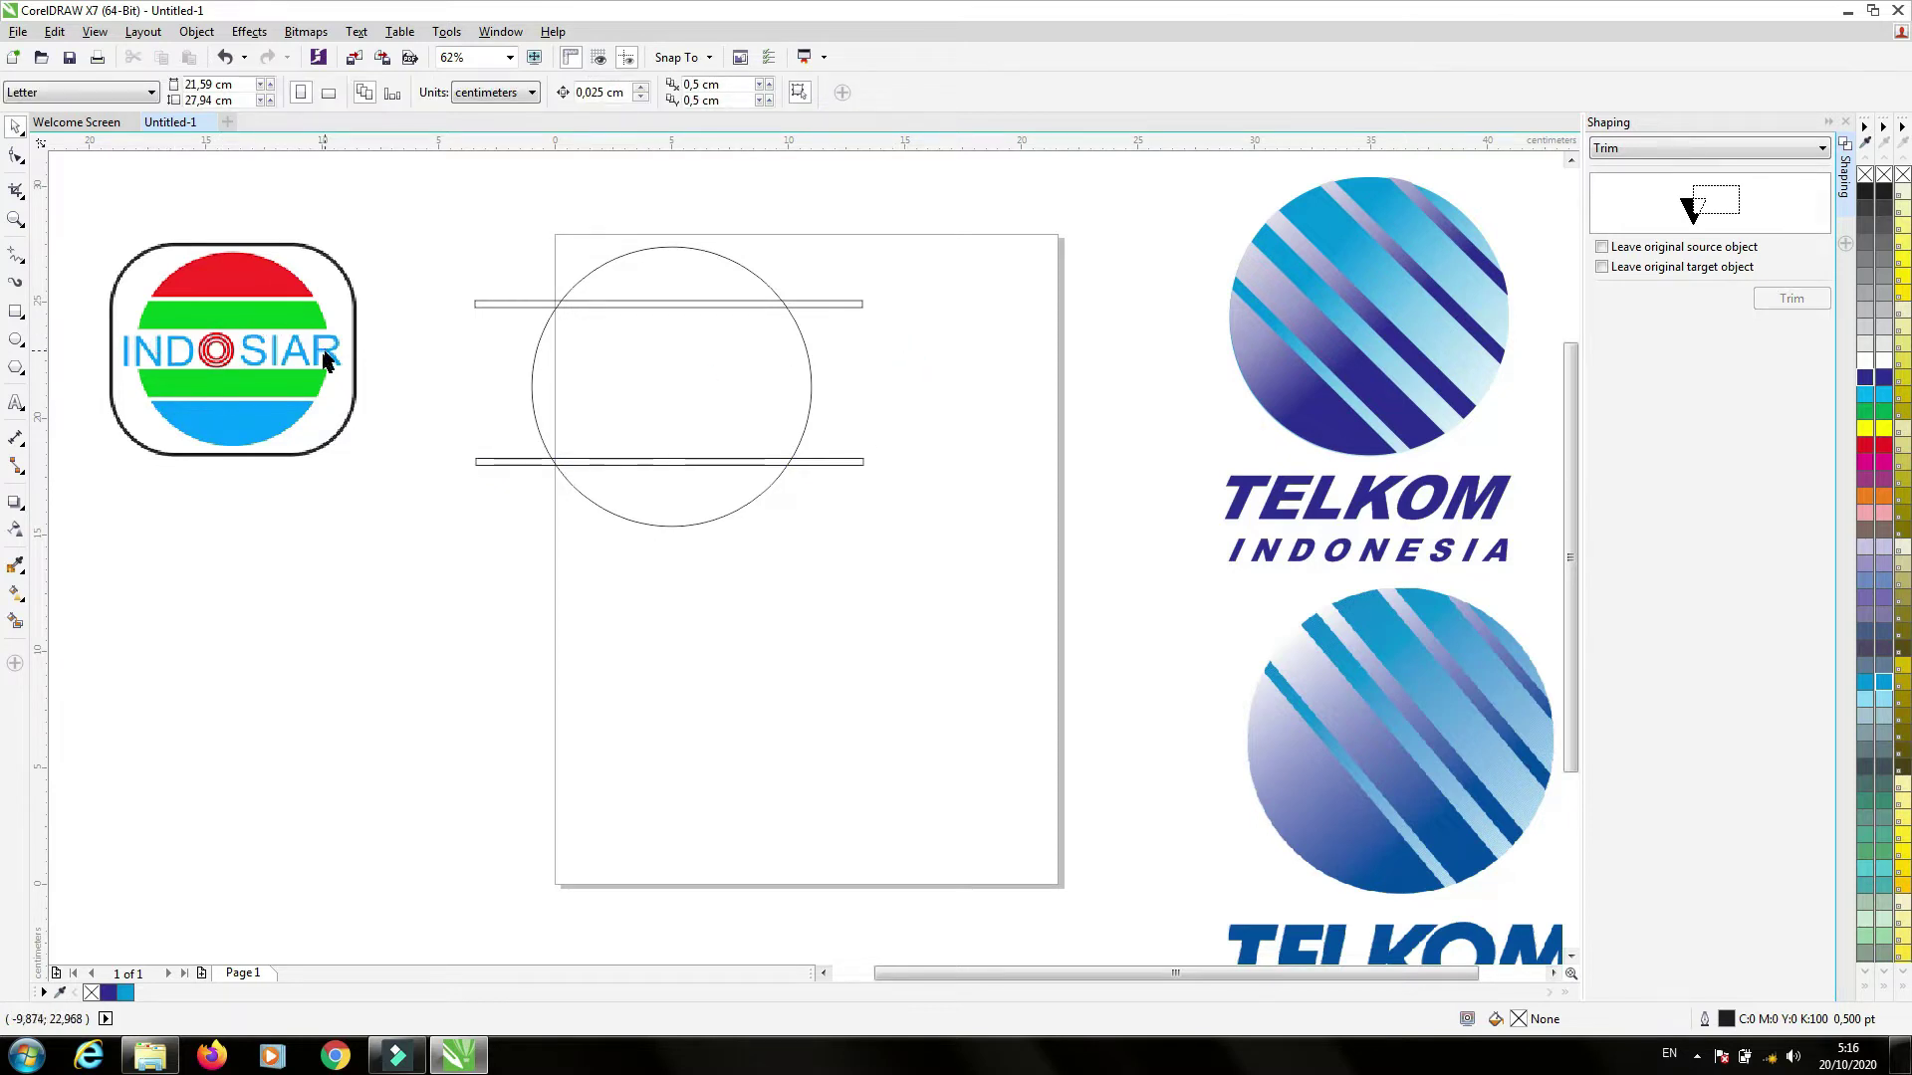
# - Duplicate the upper thin bar and position the copy across the middle of the circle
pyautogui.click(16, 314)
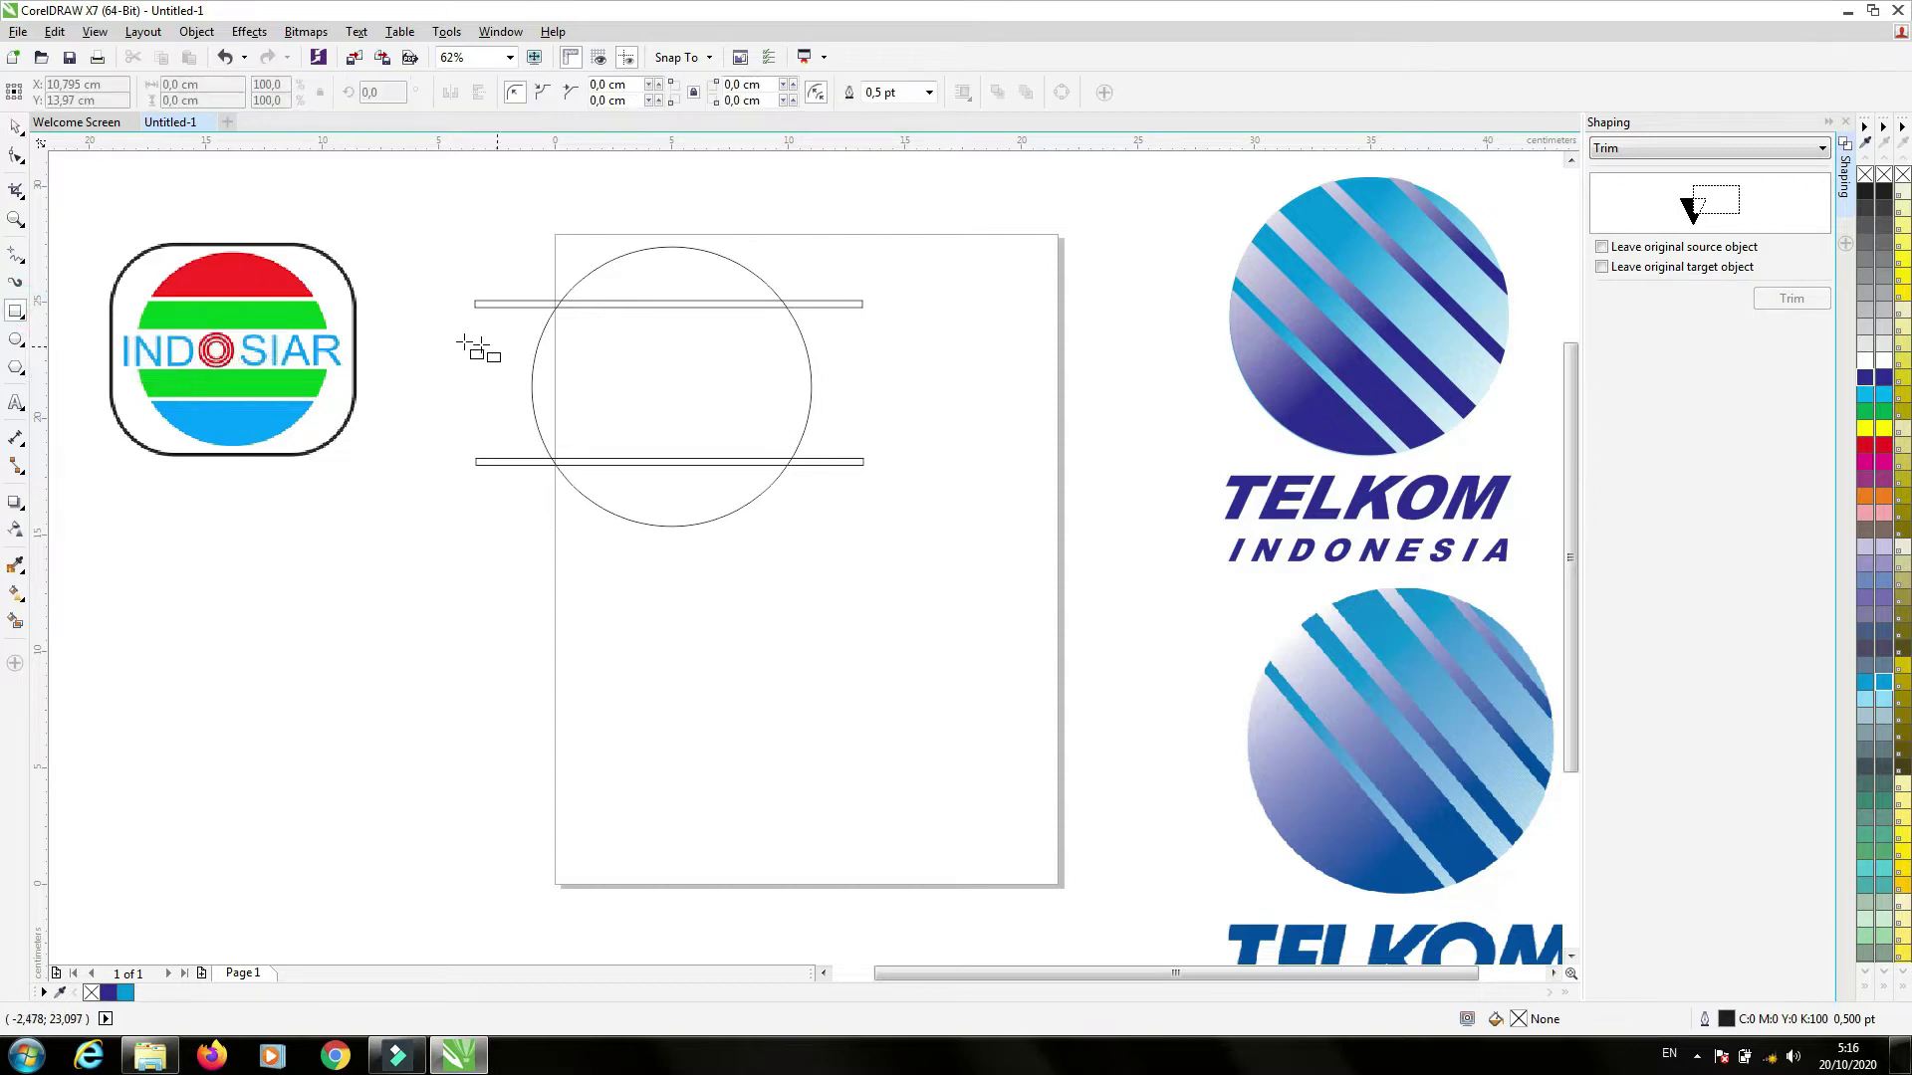
pyautogui.click(16, 127)
pyautogui.click(724, 303)
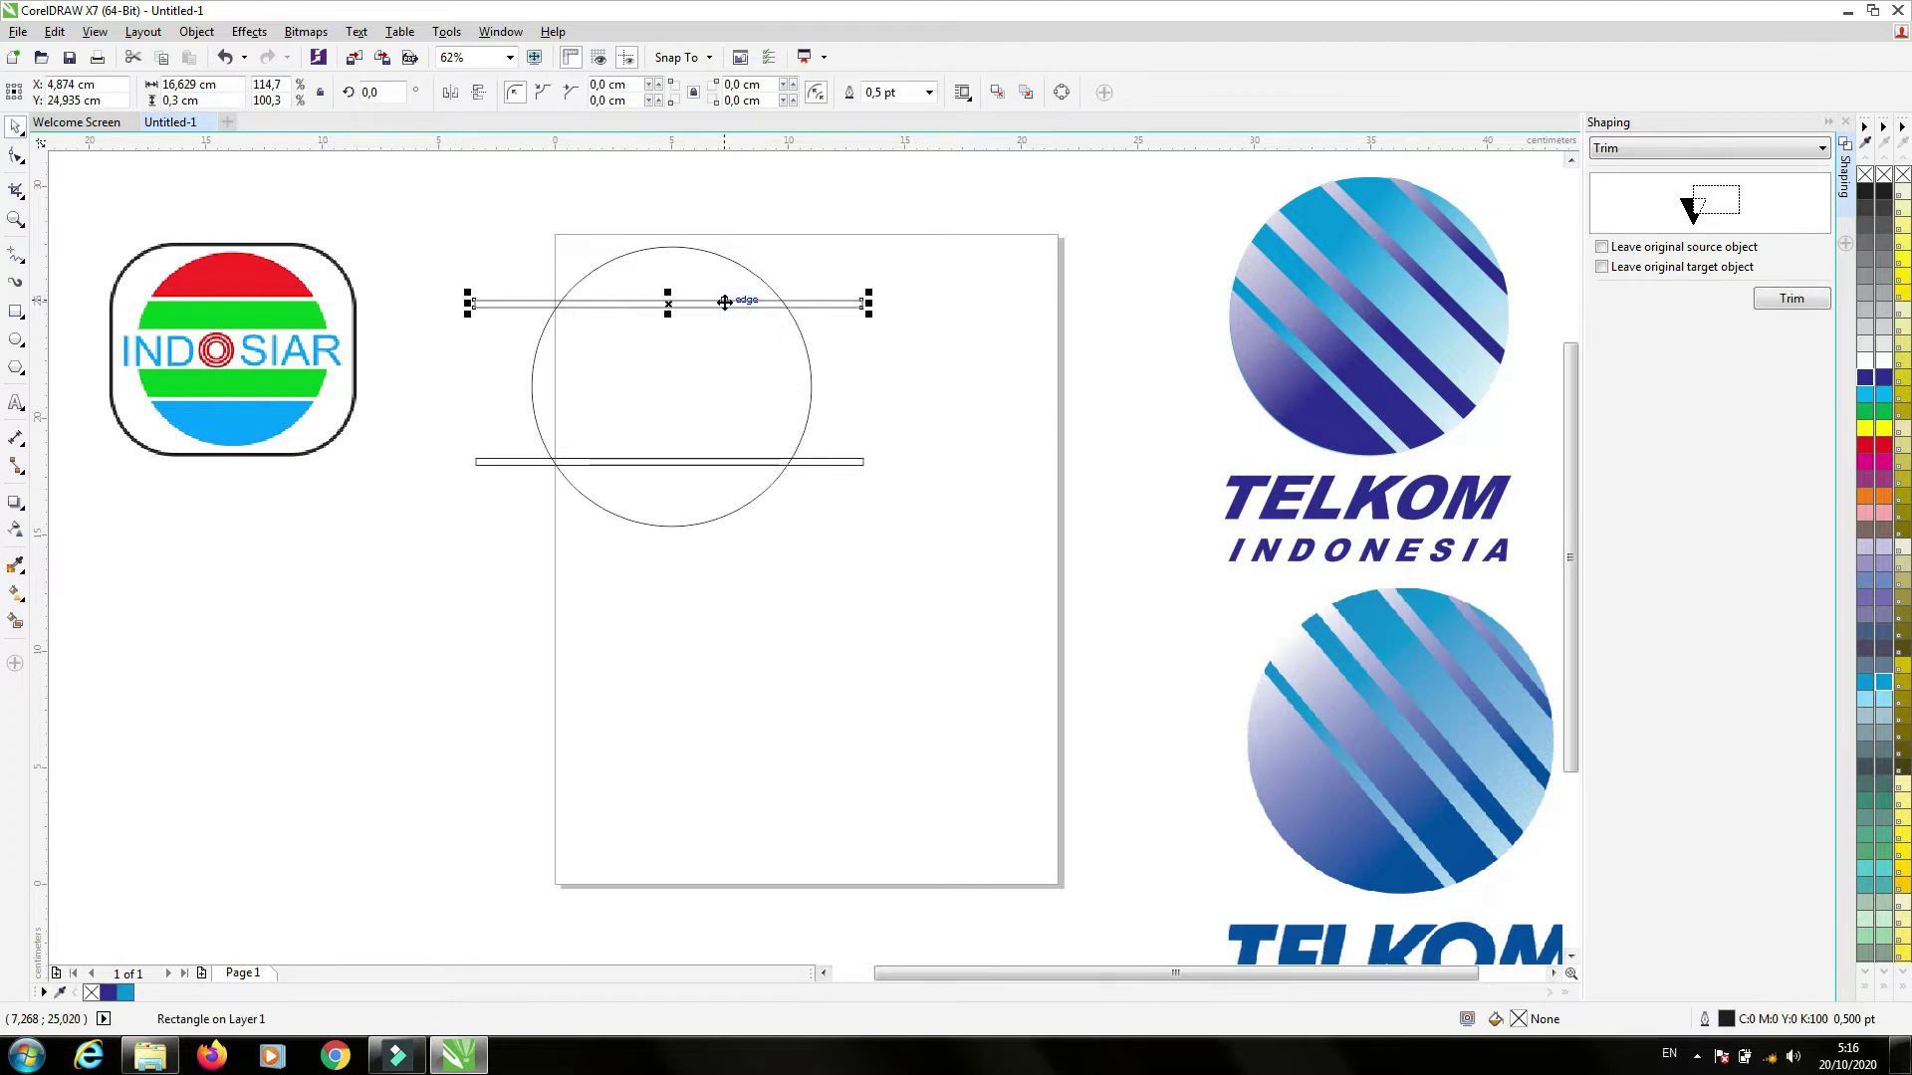
pyautogui.hotkey('ctrl', 'd')
pyautogui.moveTo(701, 288); pyautogui.dragTo(694, 376)
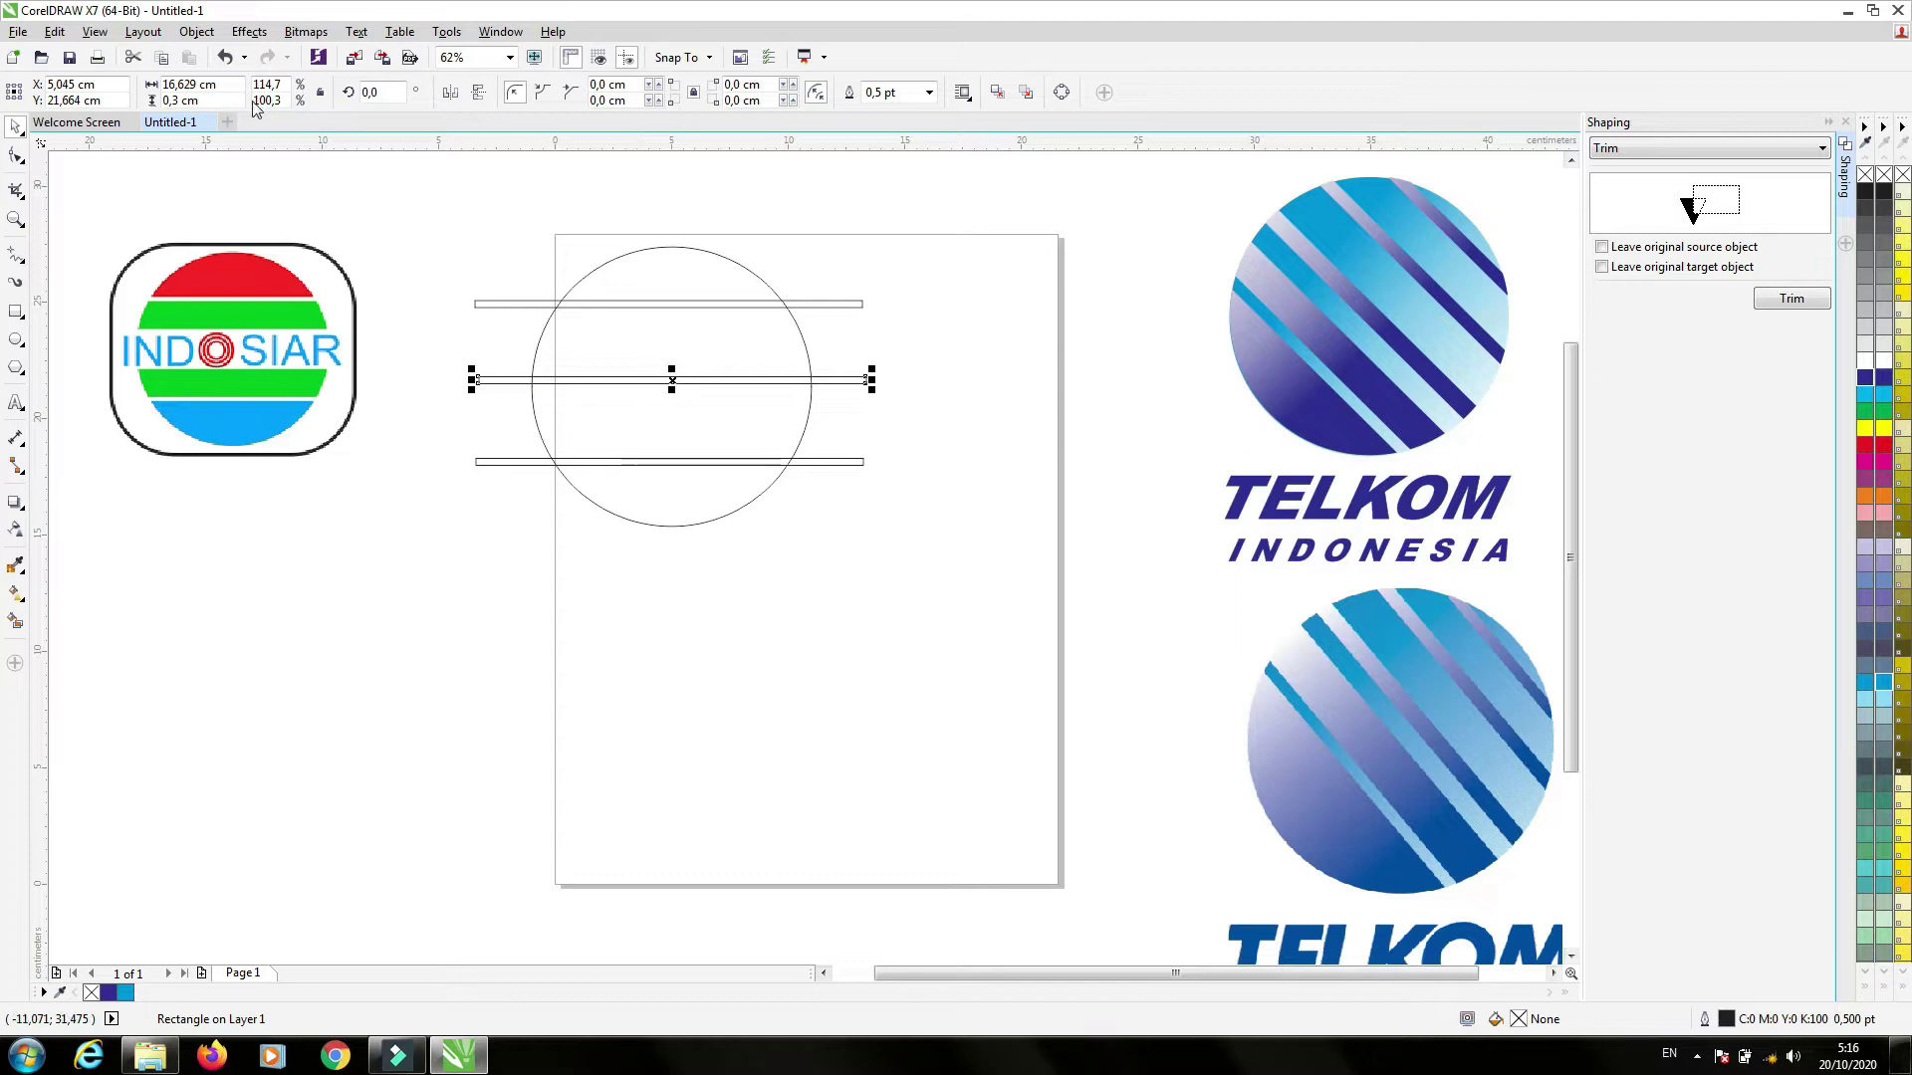
# - Try heights of 4 cm and 3 cm for the middle bar
pyautogui.moveTo(210, 100); pyautogui.dragTo(81, 95)
pyautogui.write('4')
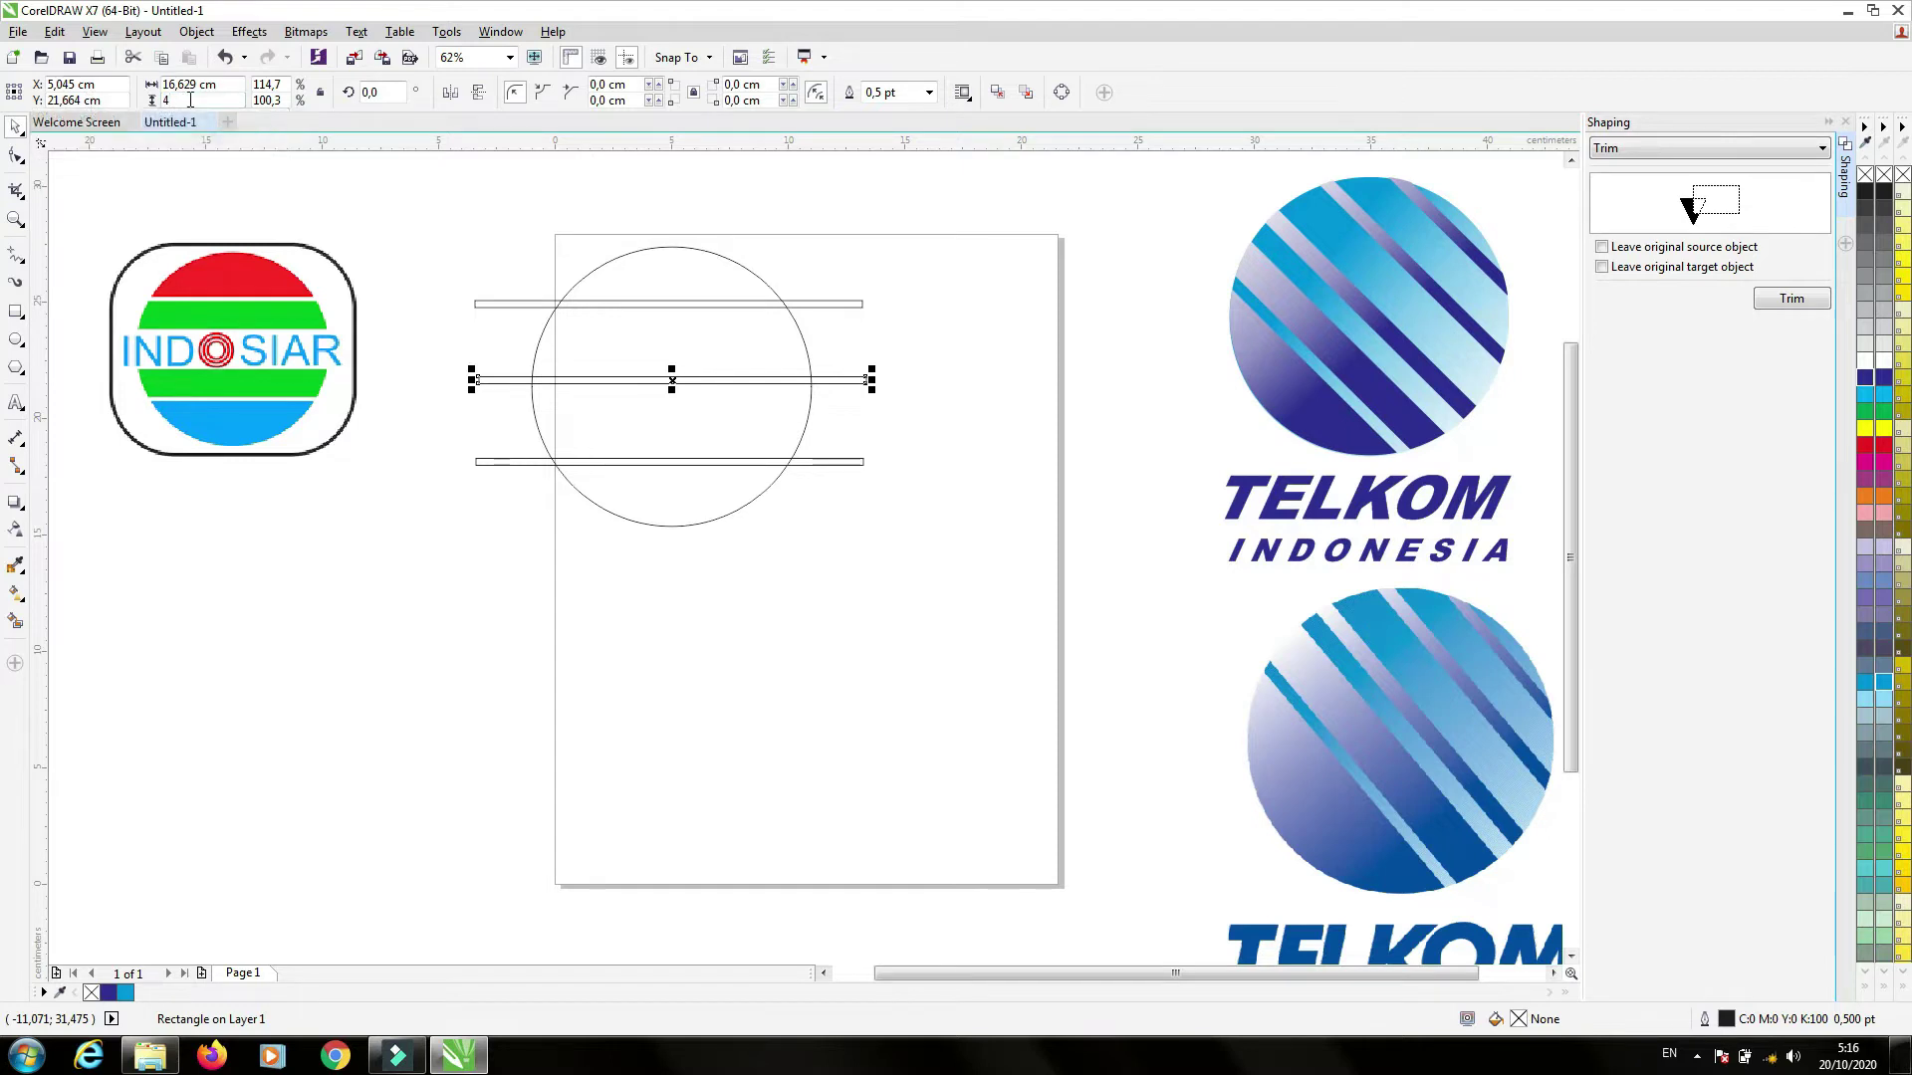
pyautogui.press('Return')
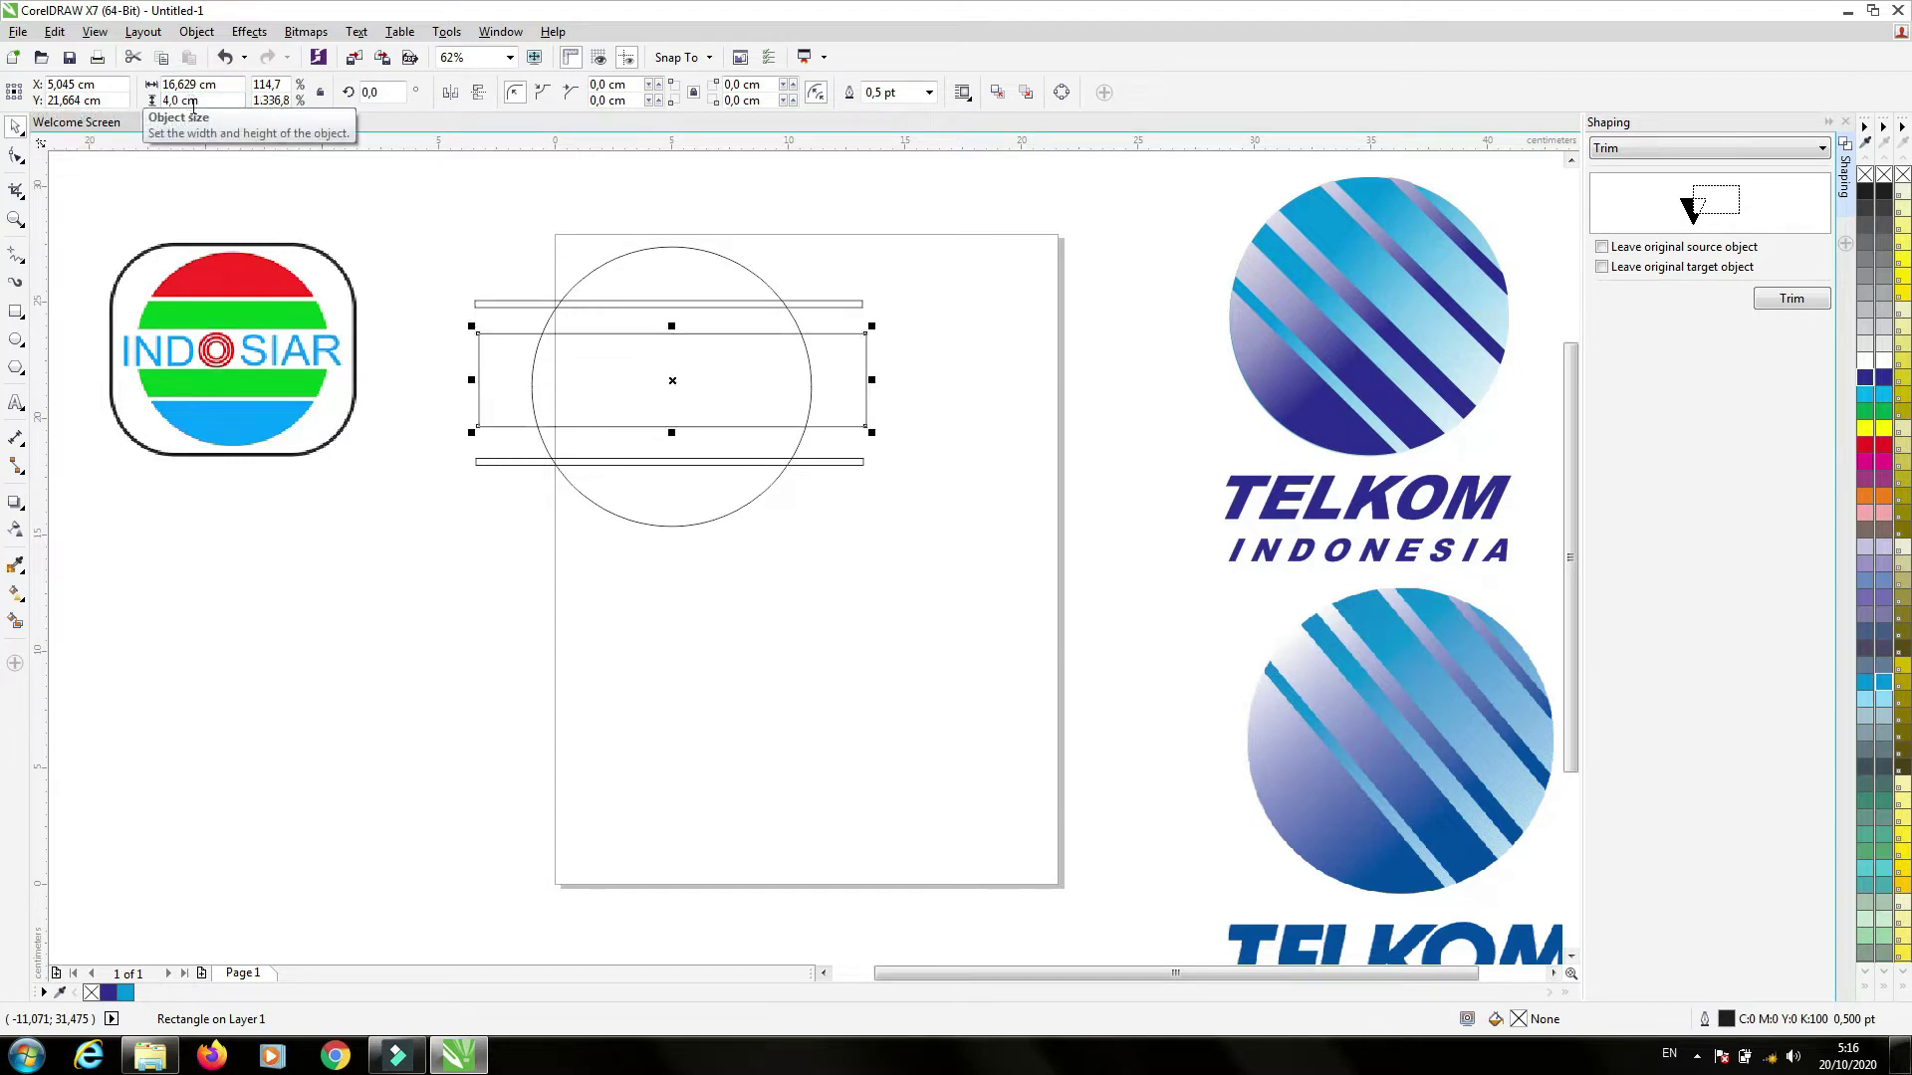
pyautogui.click(212, 98)
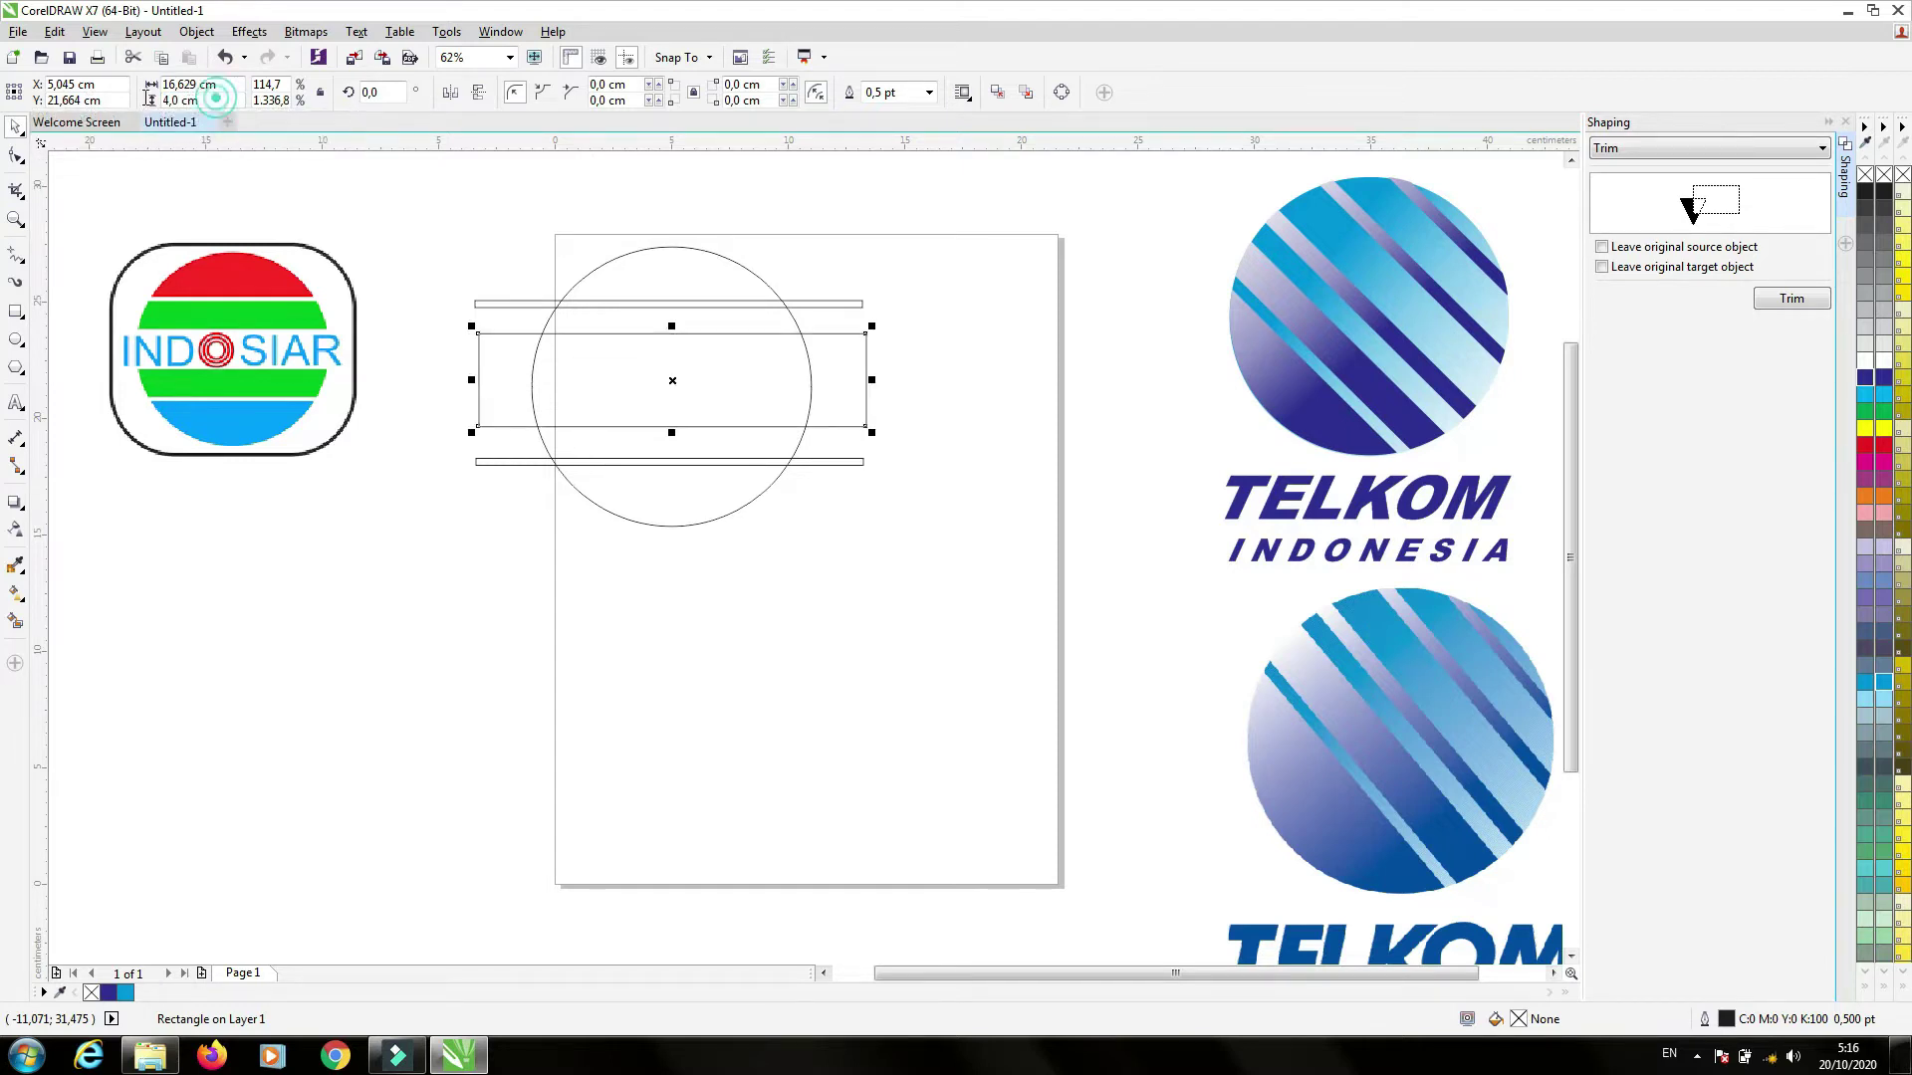
pyautogui.write('3')
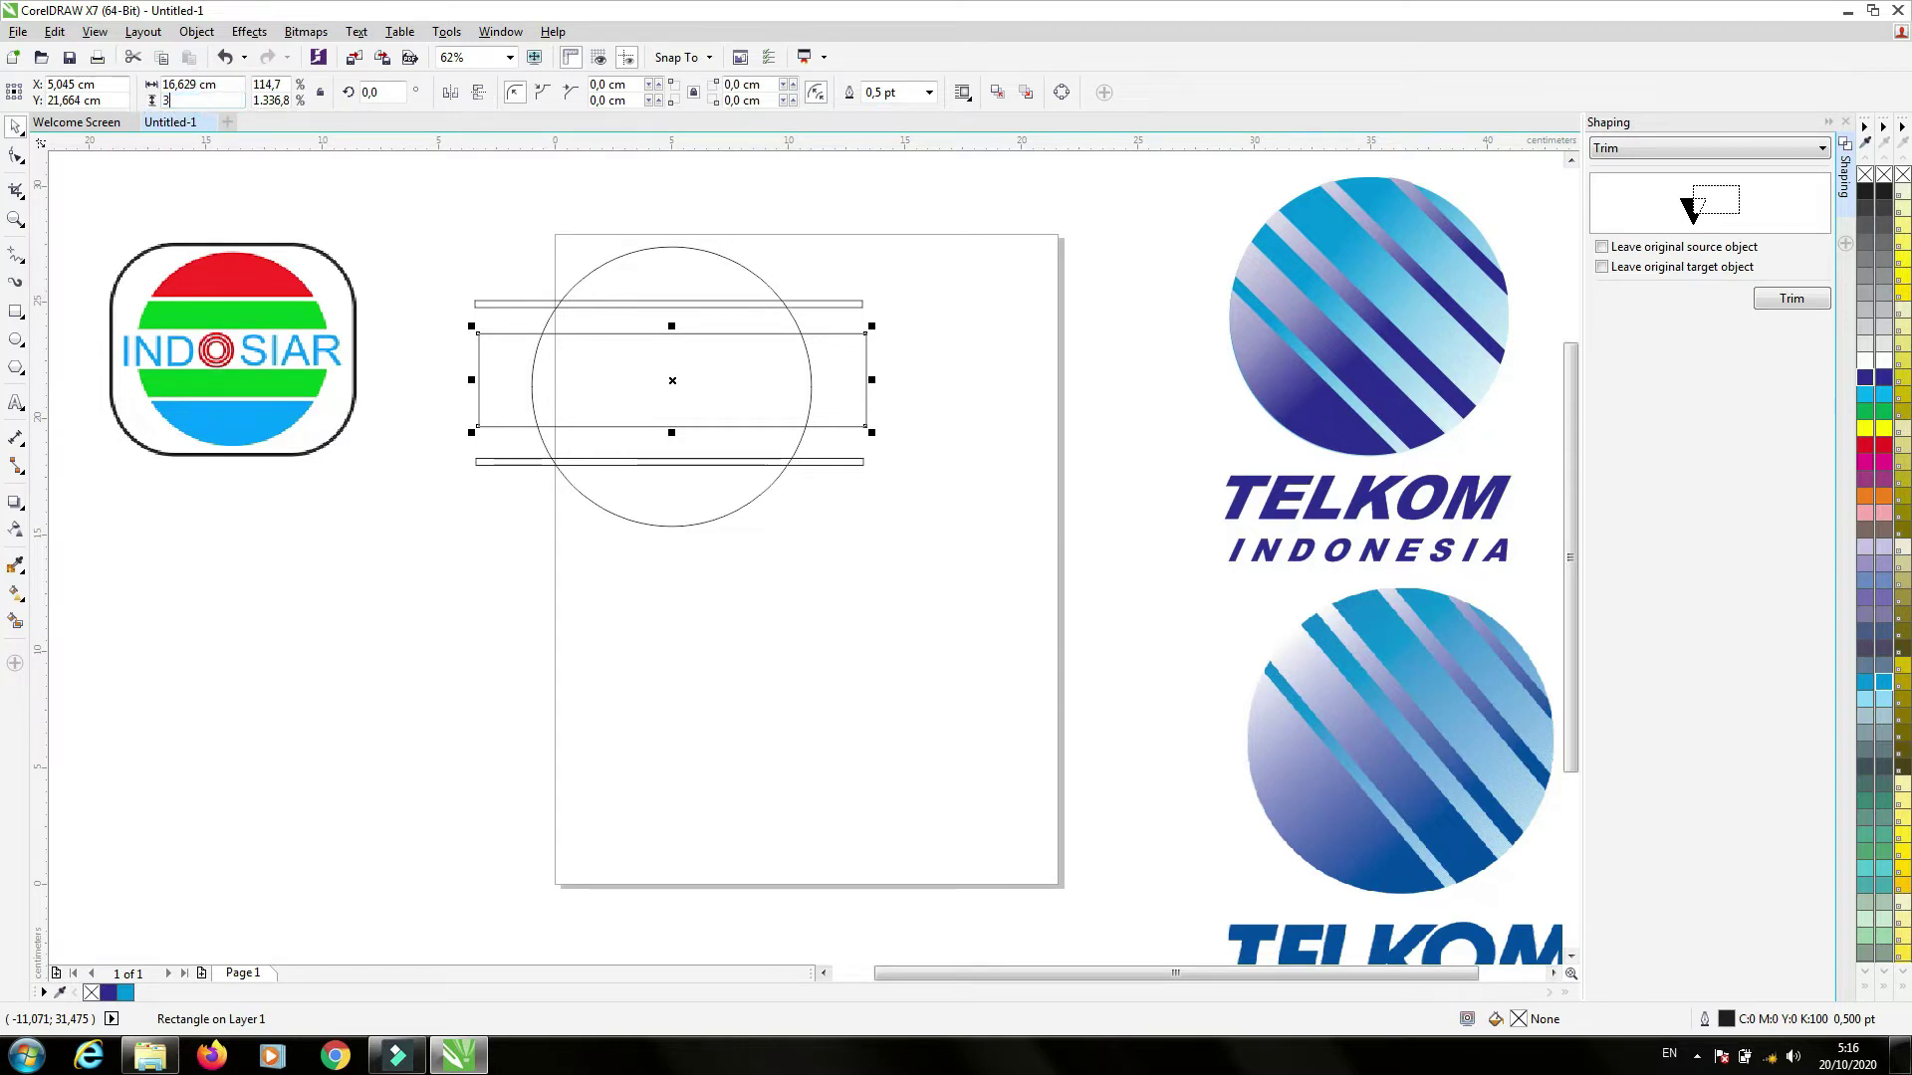
pyautogui.press('Return')
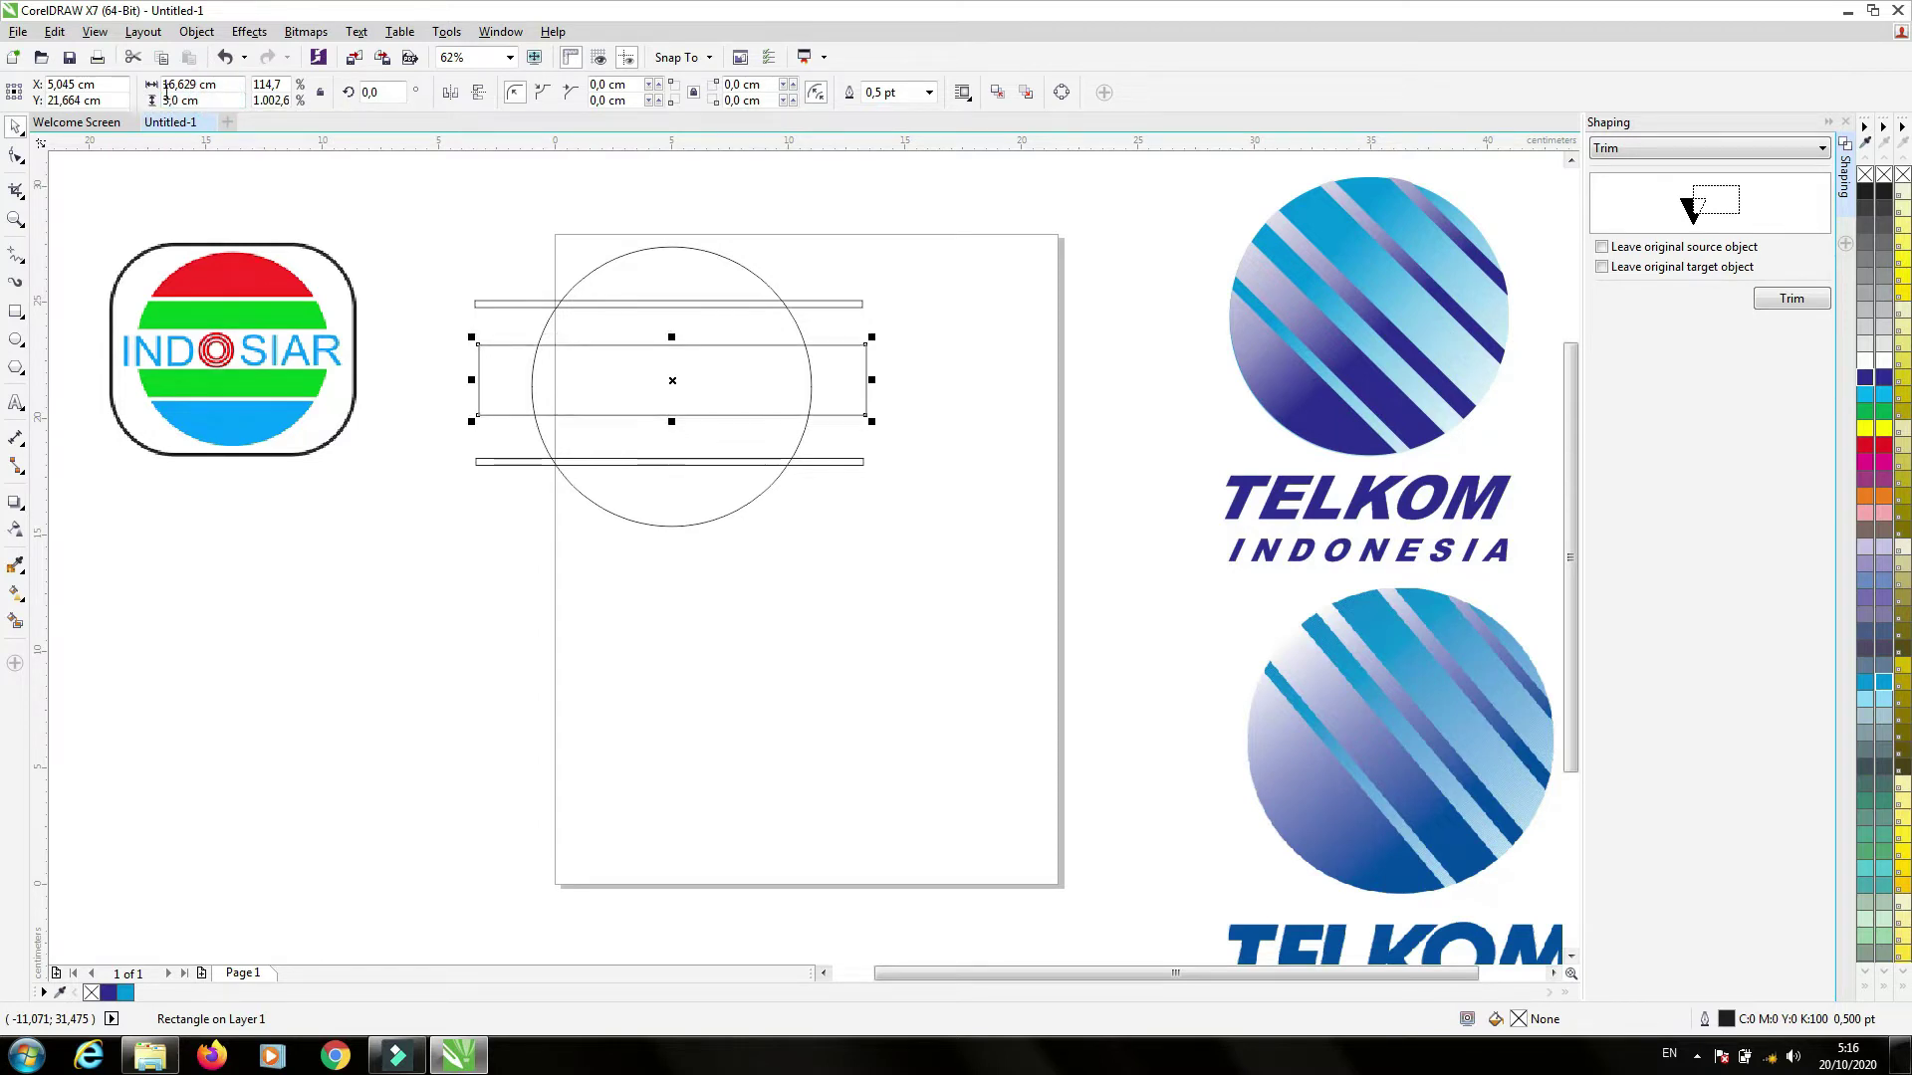
# - Set the middle bar's height to 2.5 cm
pyautogui.moveTo(211, 104); pyautogui.dragTo(143, 107)
pyautogui.write('2,5')
pyautogui.press('Return')
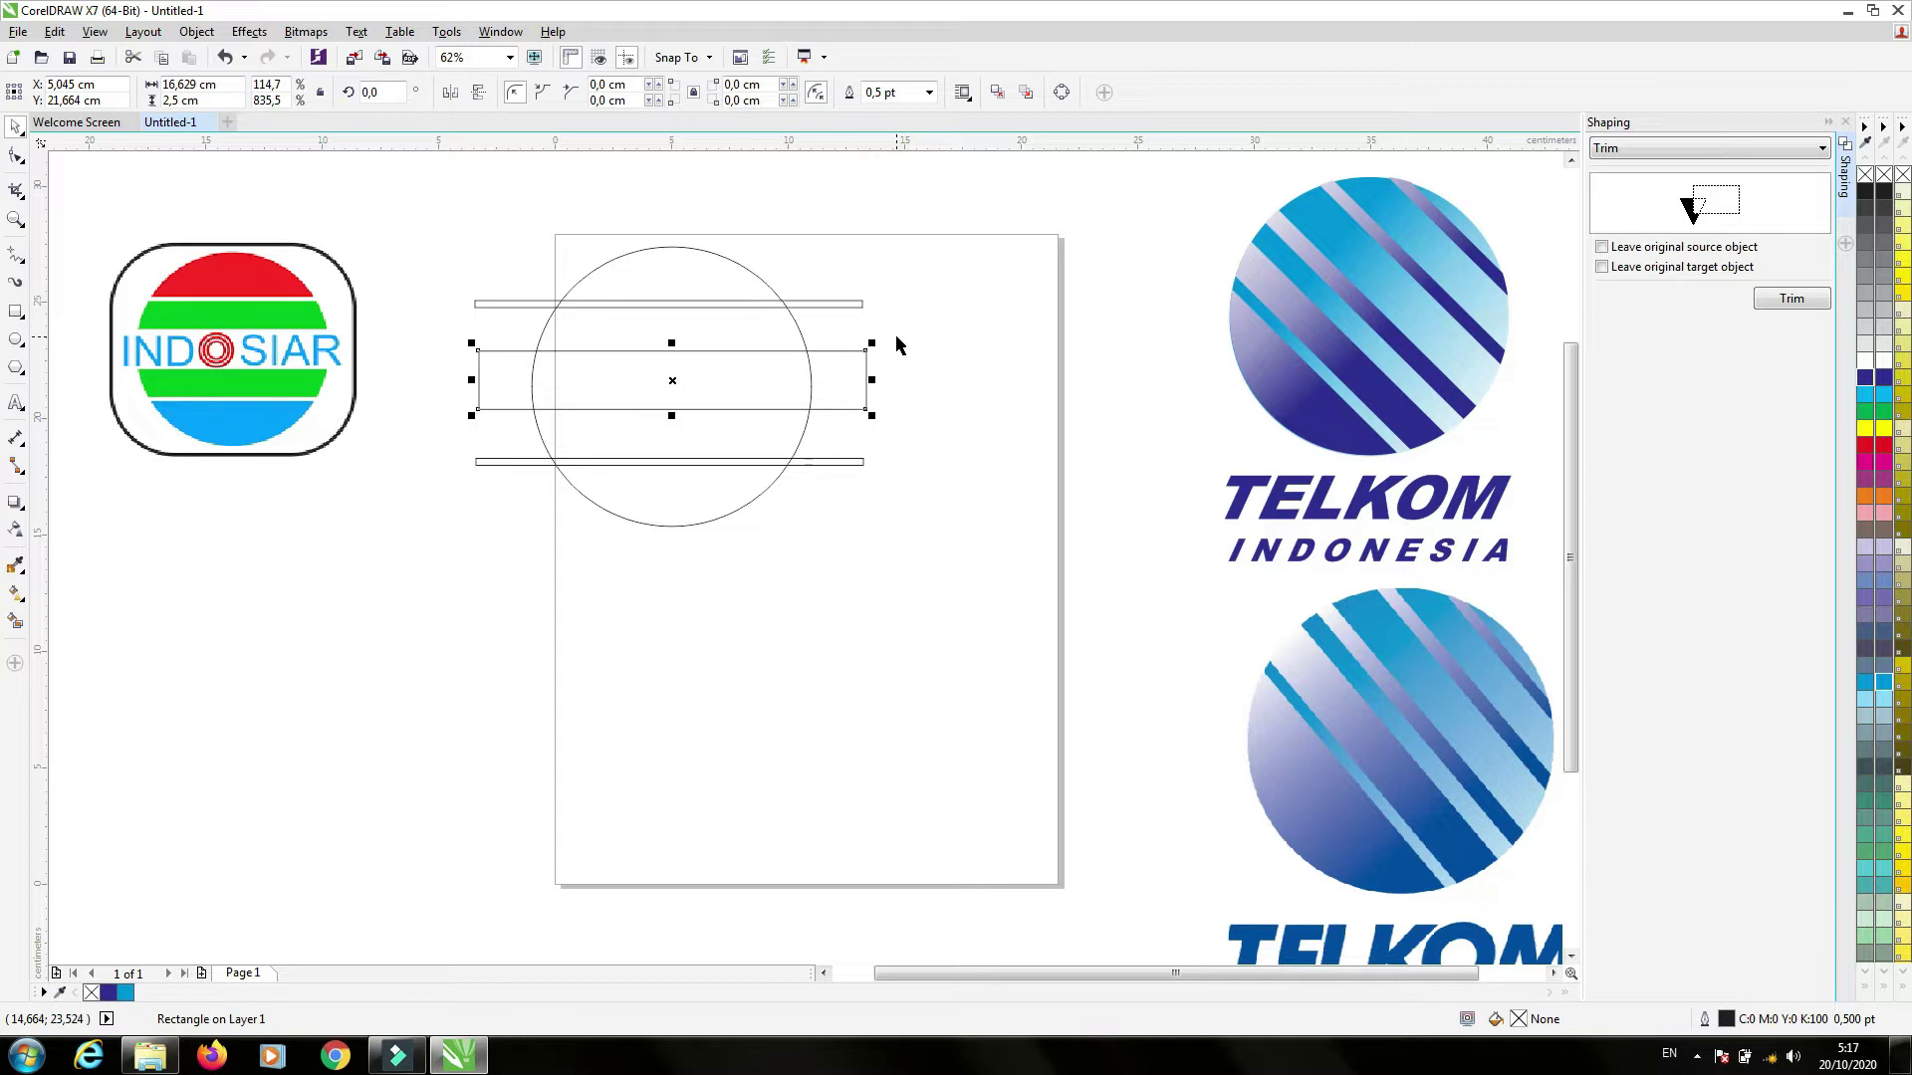
# - Move the two thin bars off the circle, one above the page and the other below the circle
pyautogui.click(647, 306)
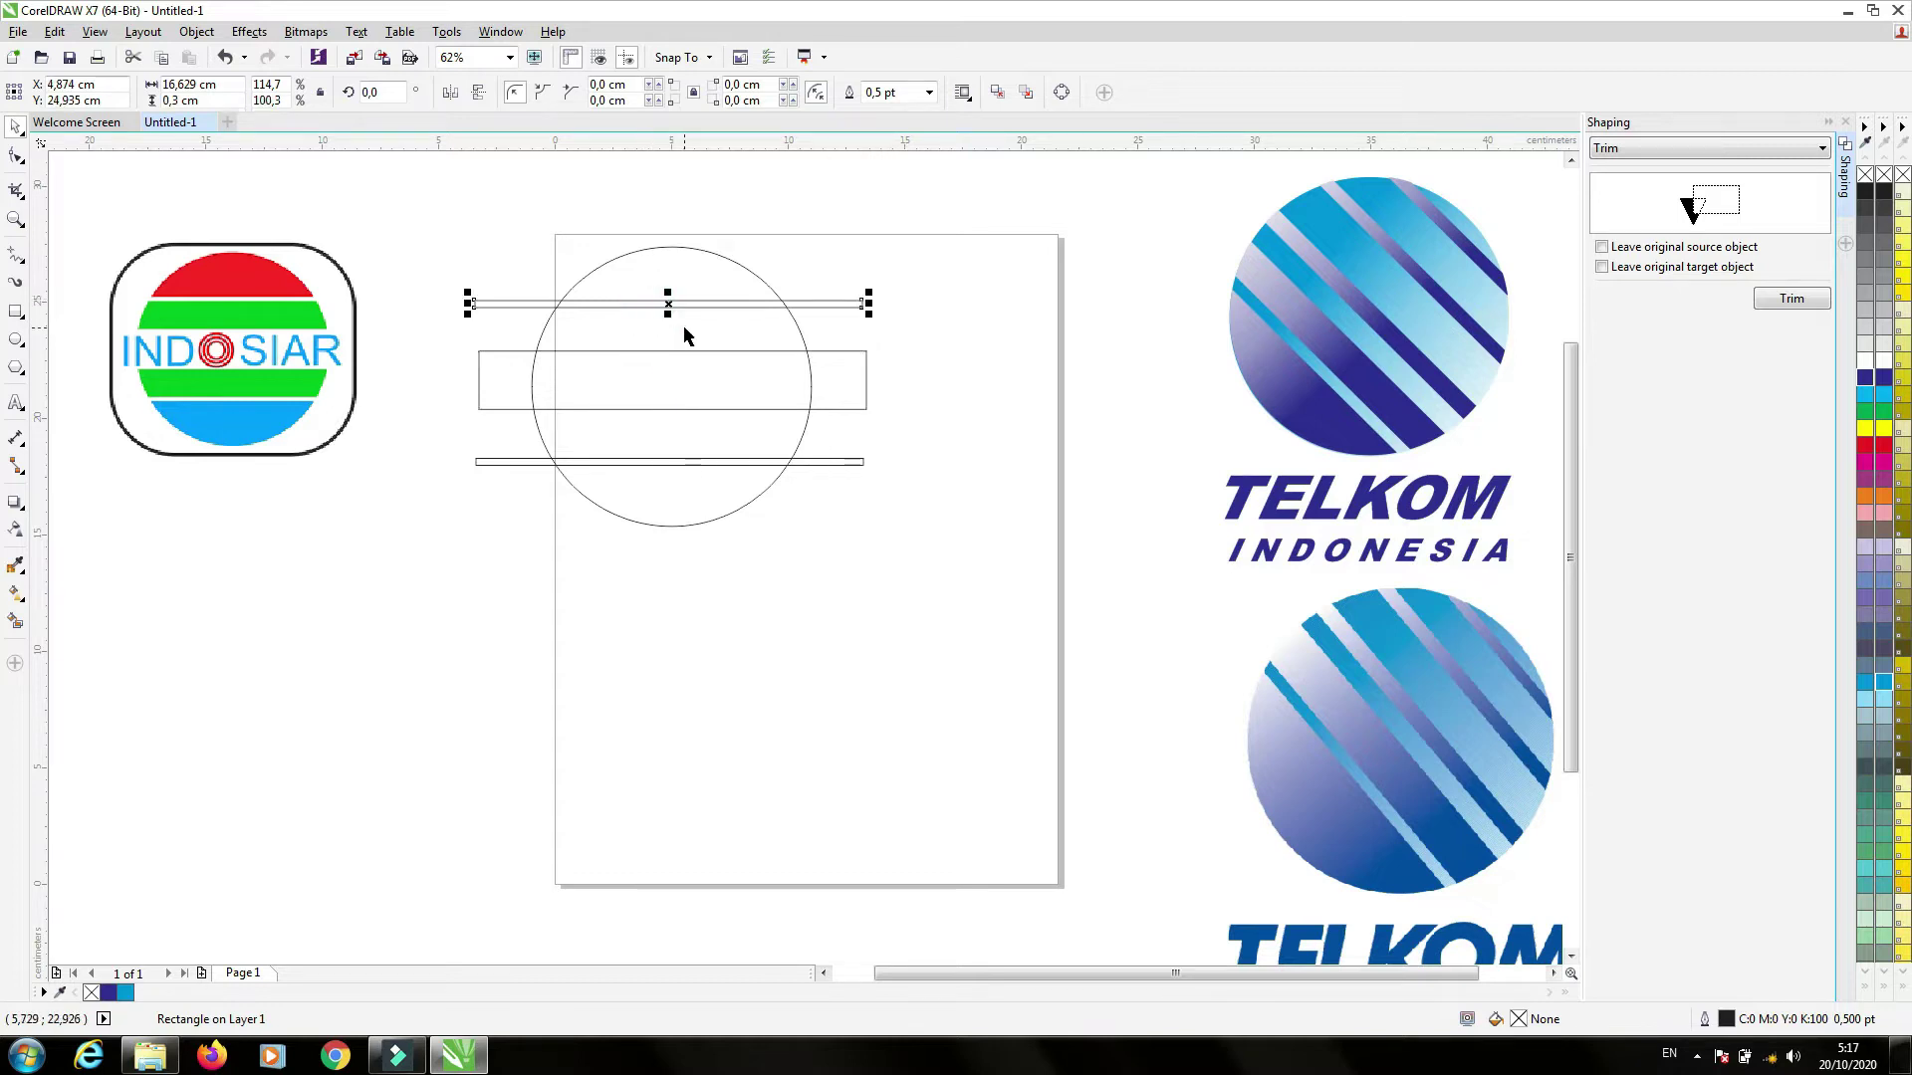
pyautogui.moveTo(668, 306); pyautogui.dragTo(888, 209)
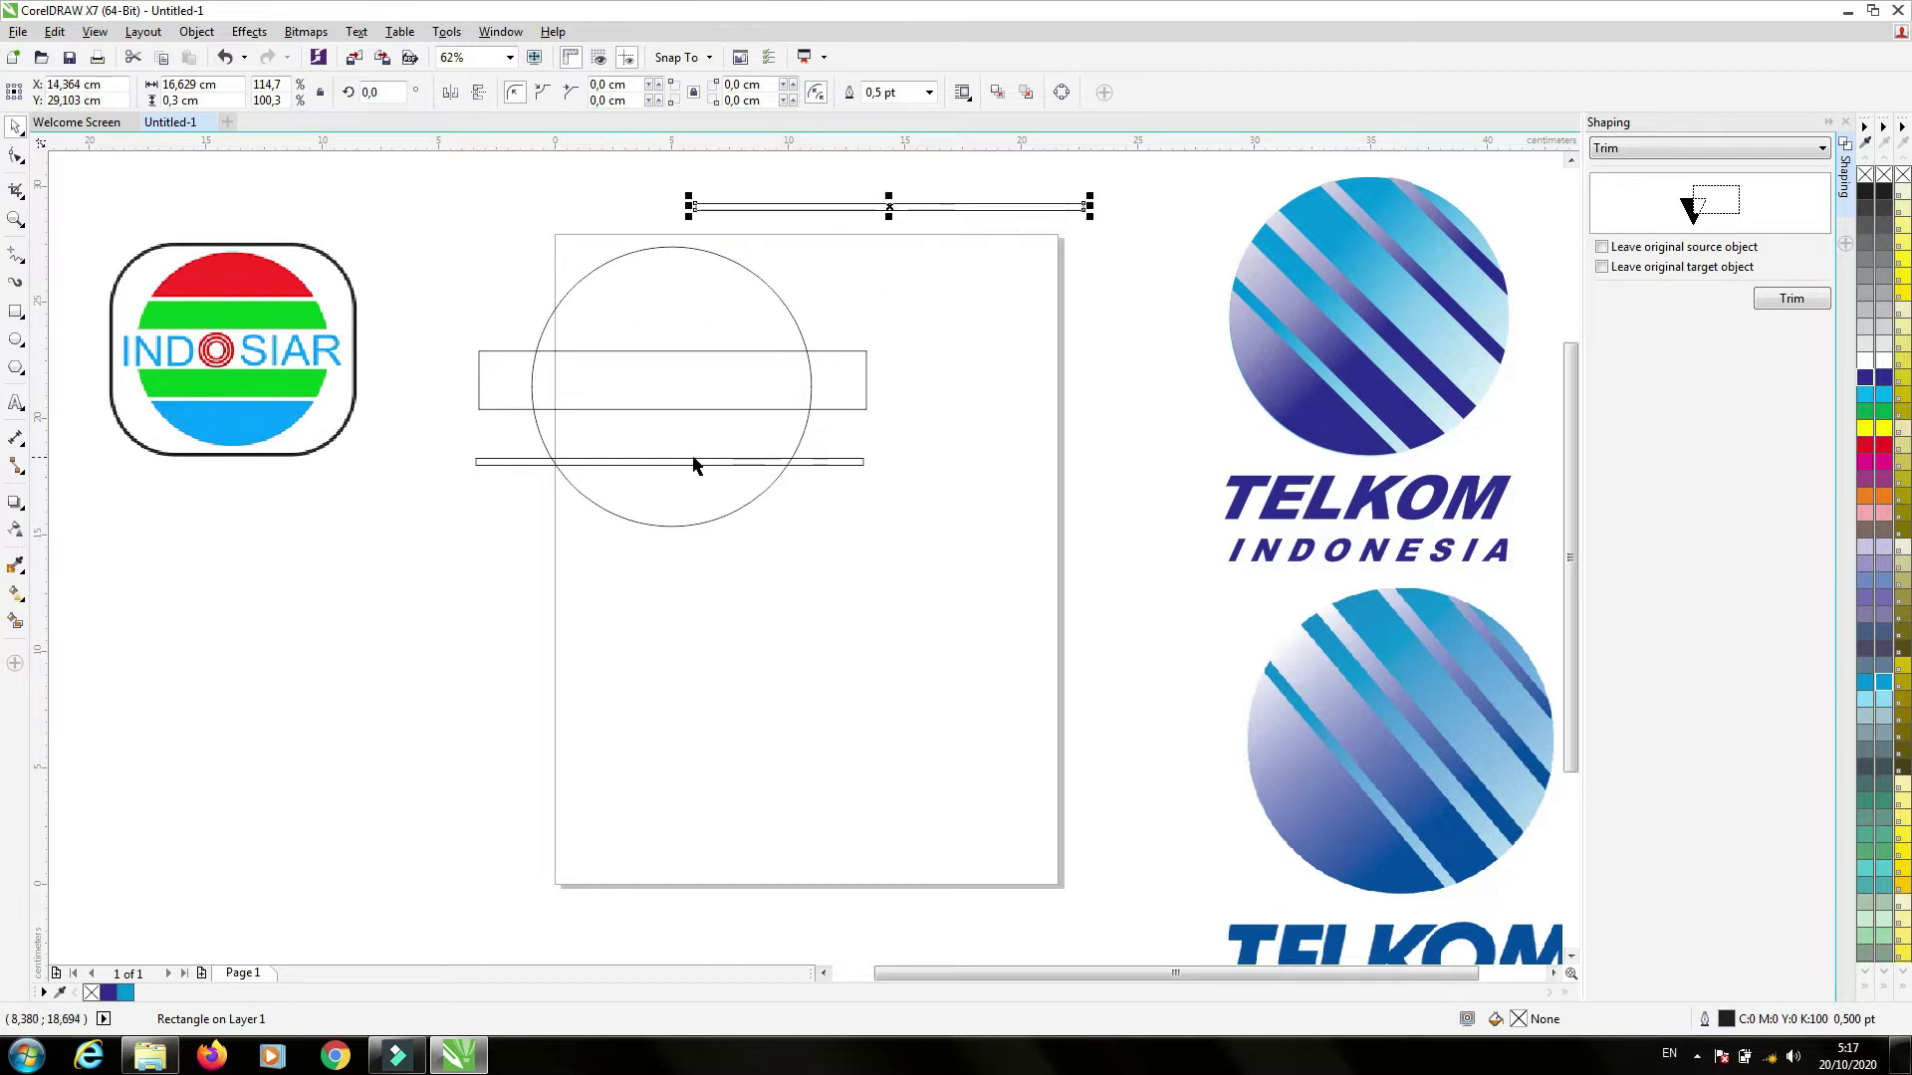
pyautogui.moveTo(693, 461); pyautogui.dragTo(817, 616)
# - Center the thick middle bar horizontally and vertically on the circle
pyautogui.click(667, 380)
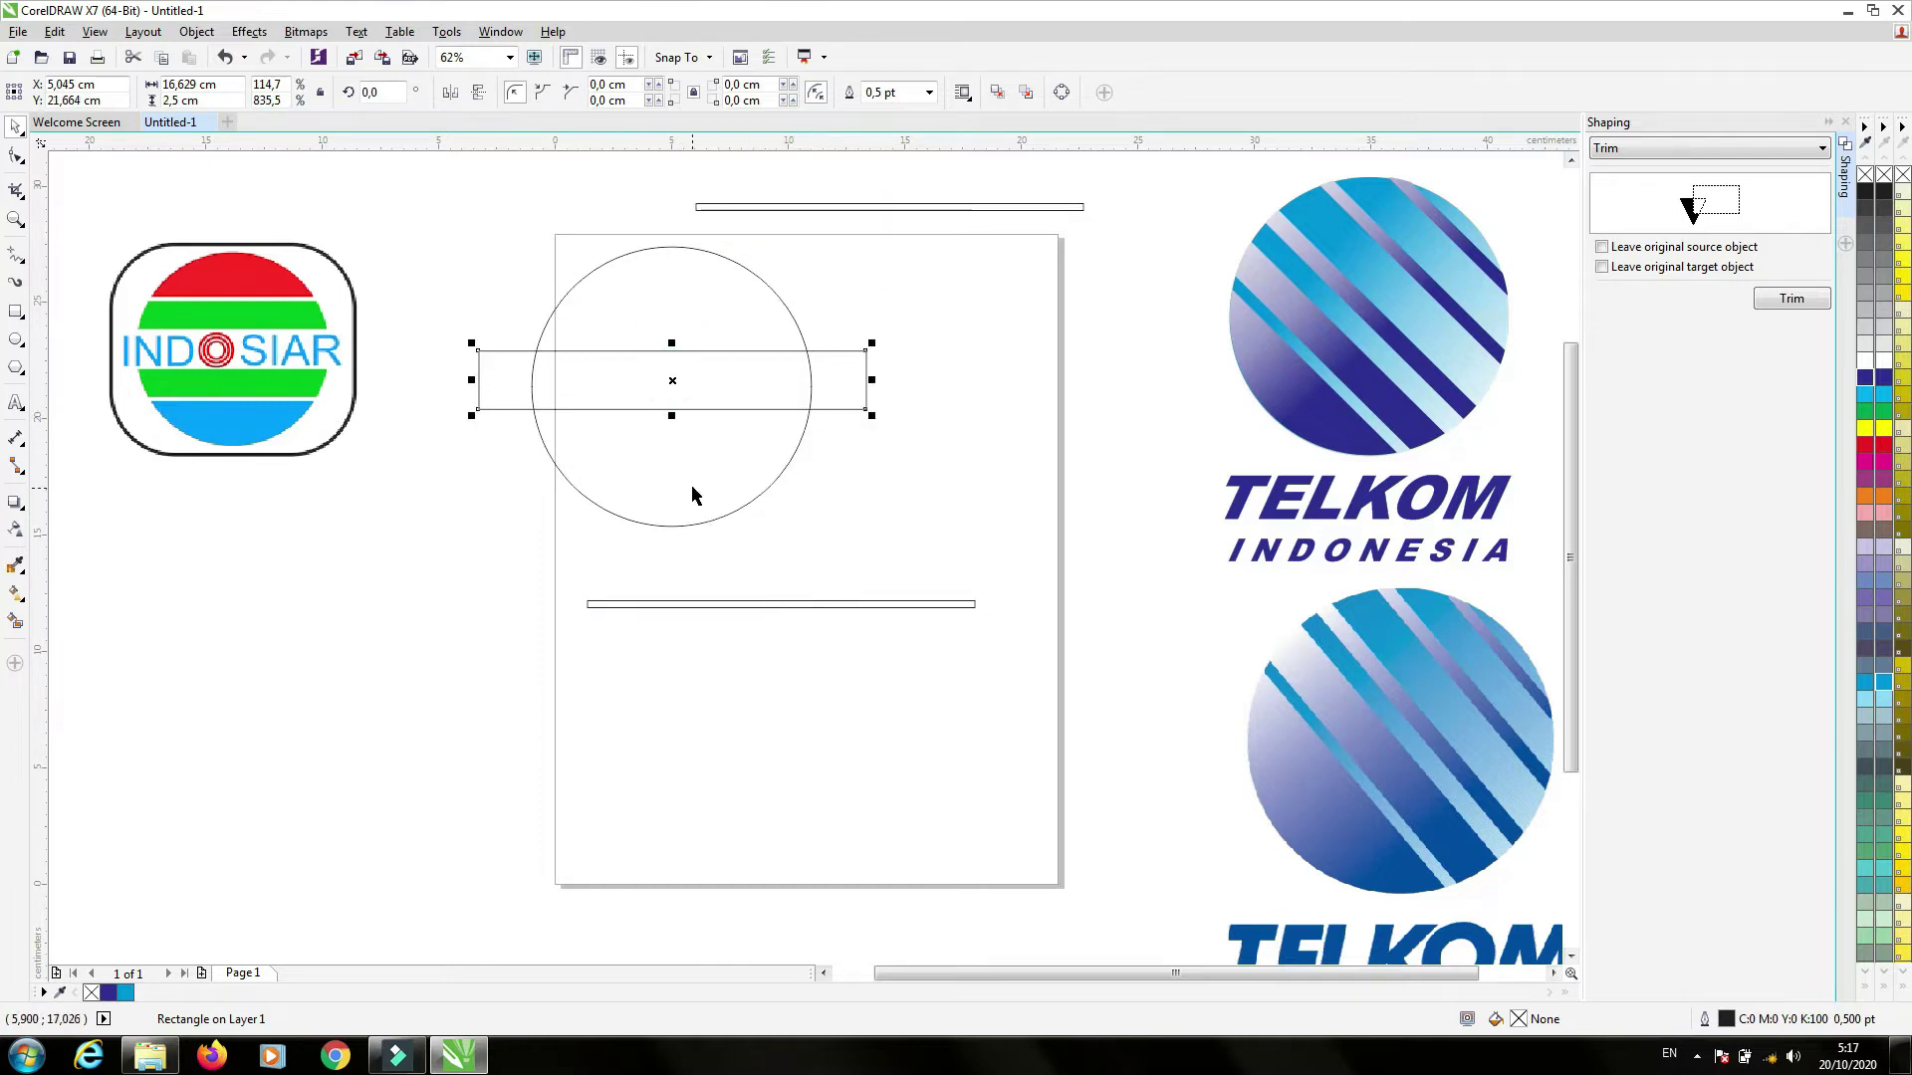
pyautogui.keyDown('shift'); pyautogui.click(642, 506); pyautogui.keyUp('shift')
pyautogui.moveTo(642, 502); pyautogui.dragTo(641, 502)
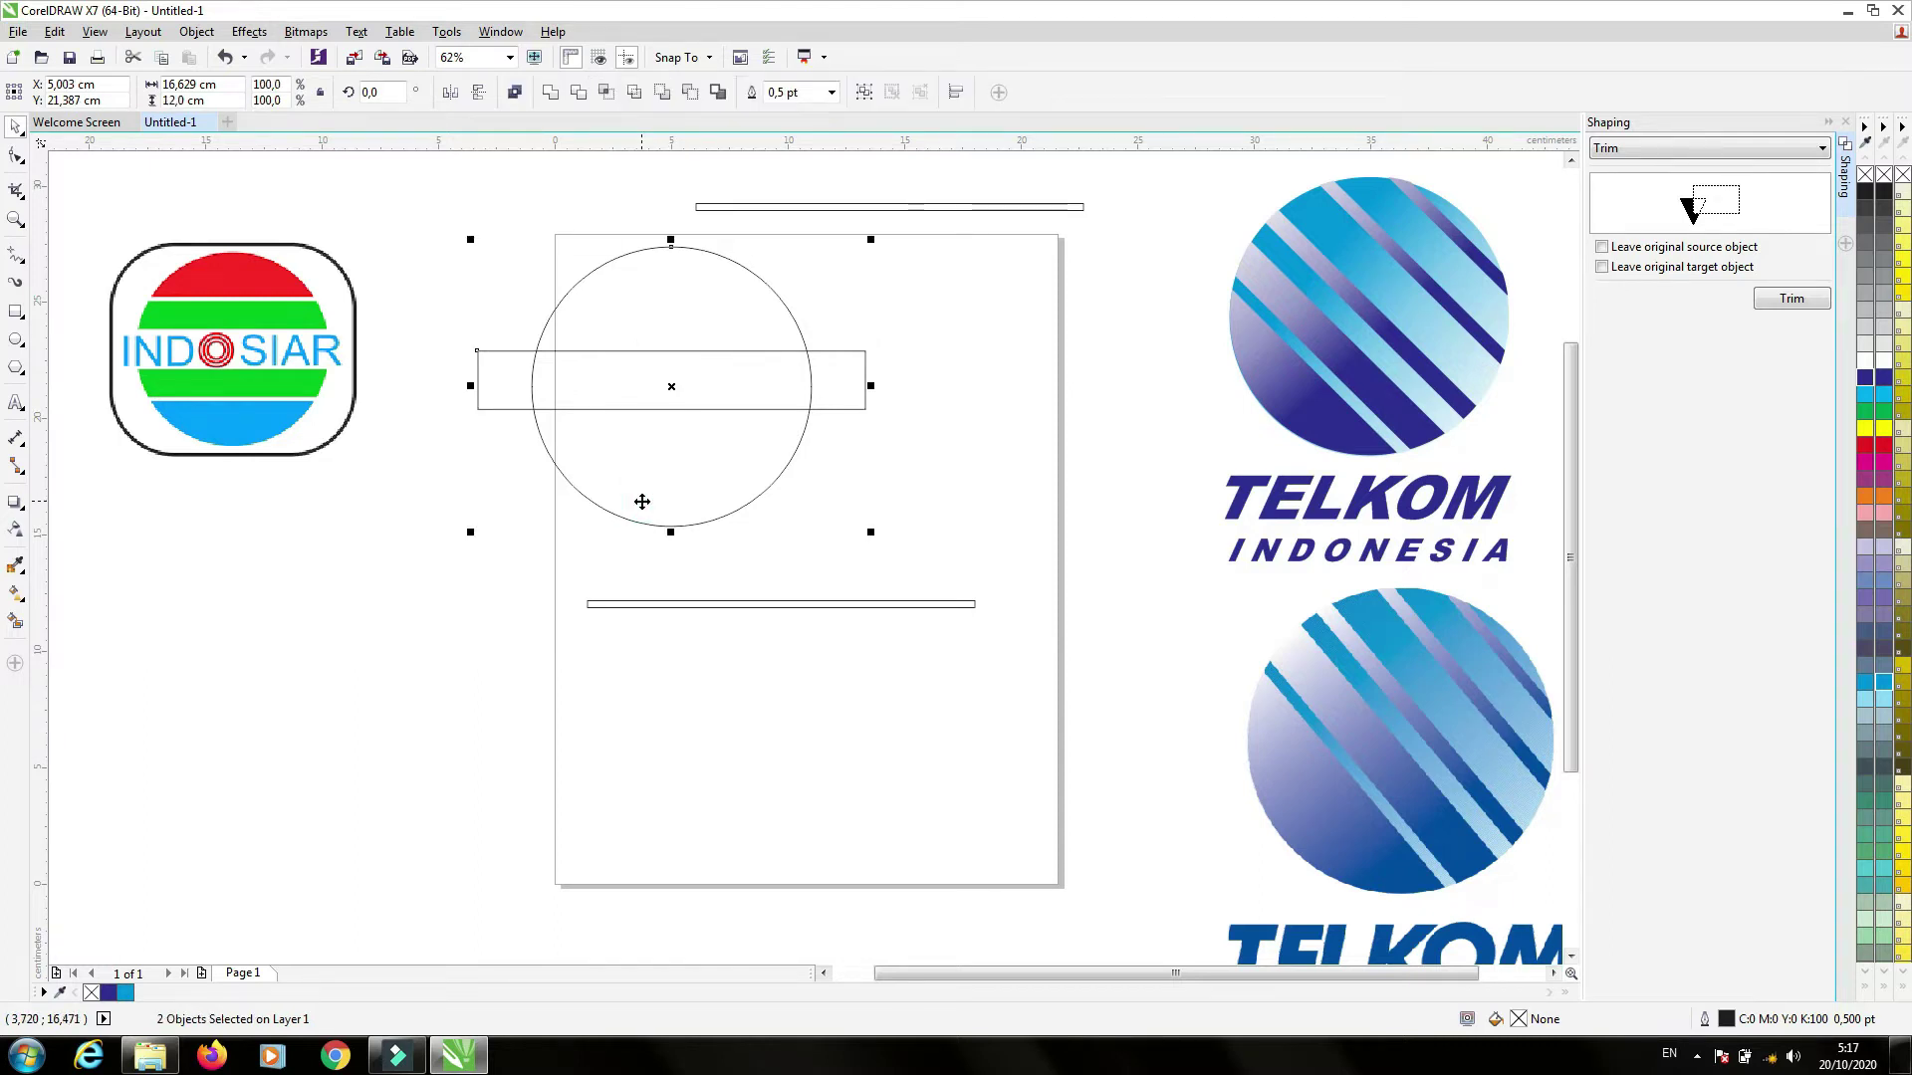
pyautogui.click(892, 444)
pyautogui.click(728, 412)
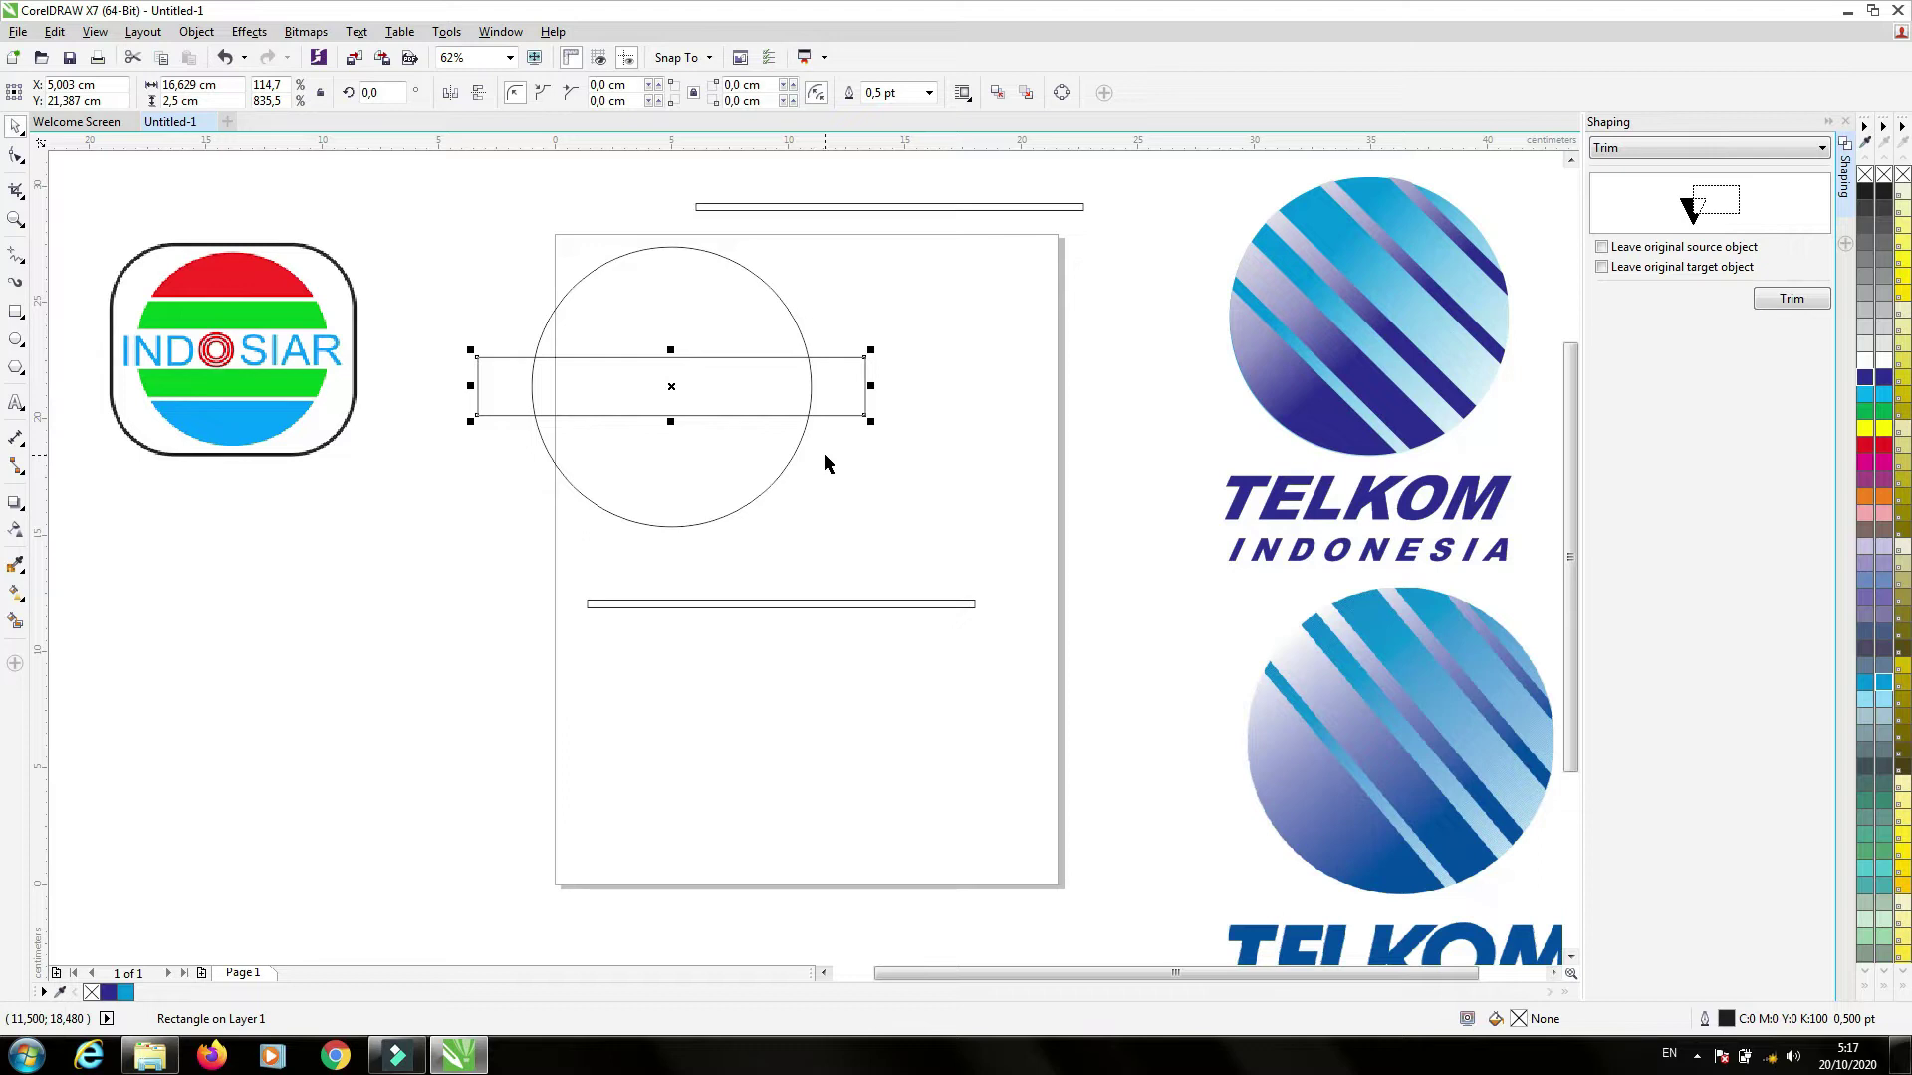
# - Move the top thin bar back across the circle's upper part and draw a spacer rectangle about 1.5 by 2.1 cm down to the middle bar
pyautogui.click(868, 206)
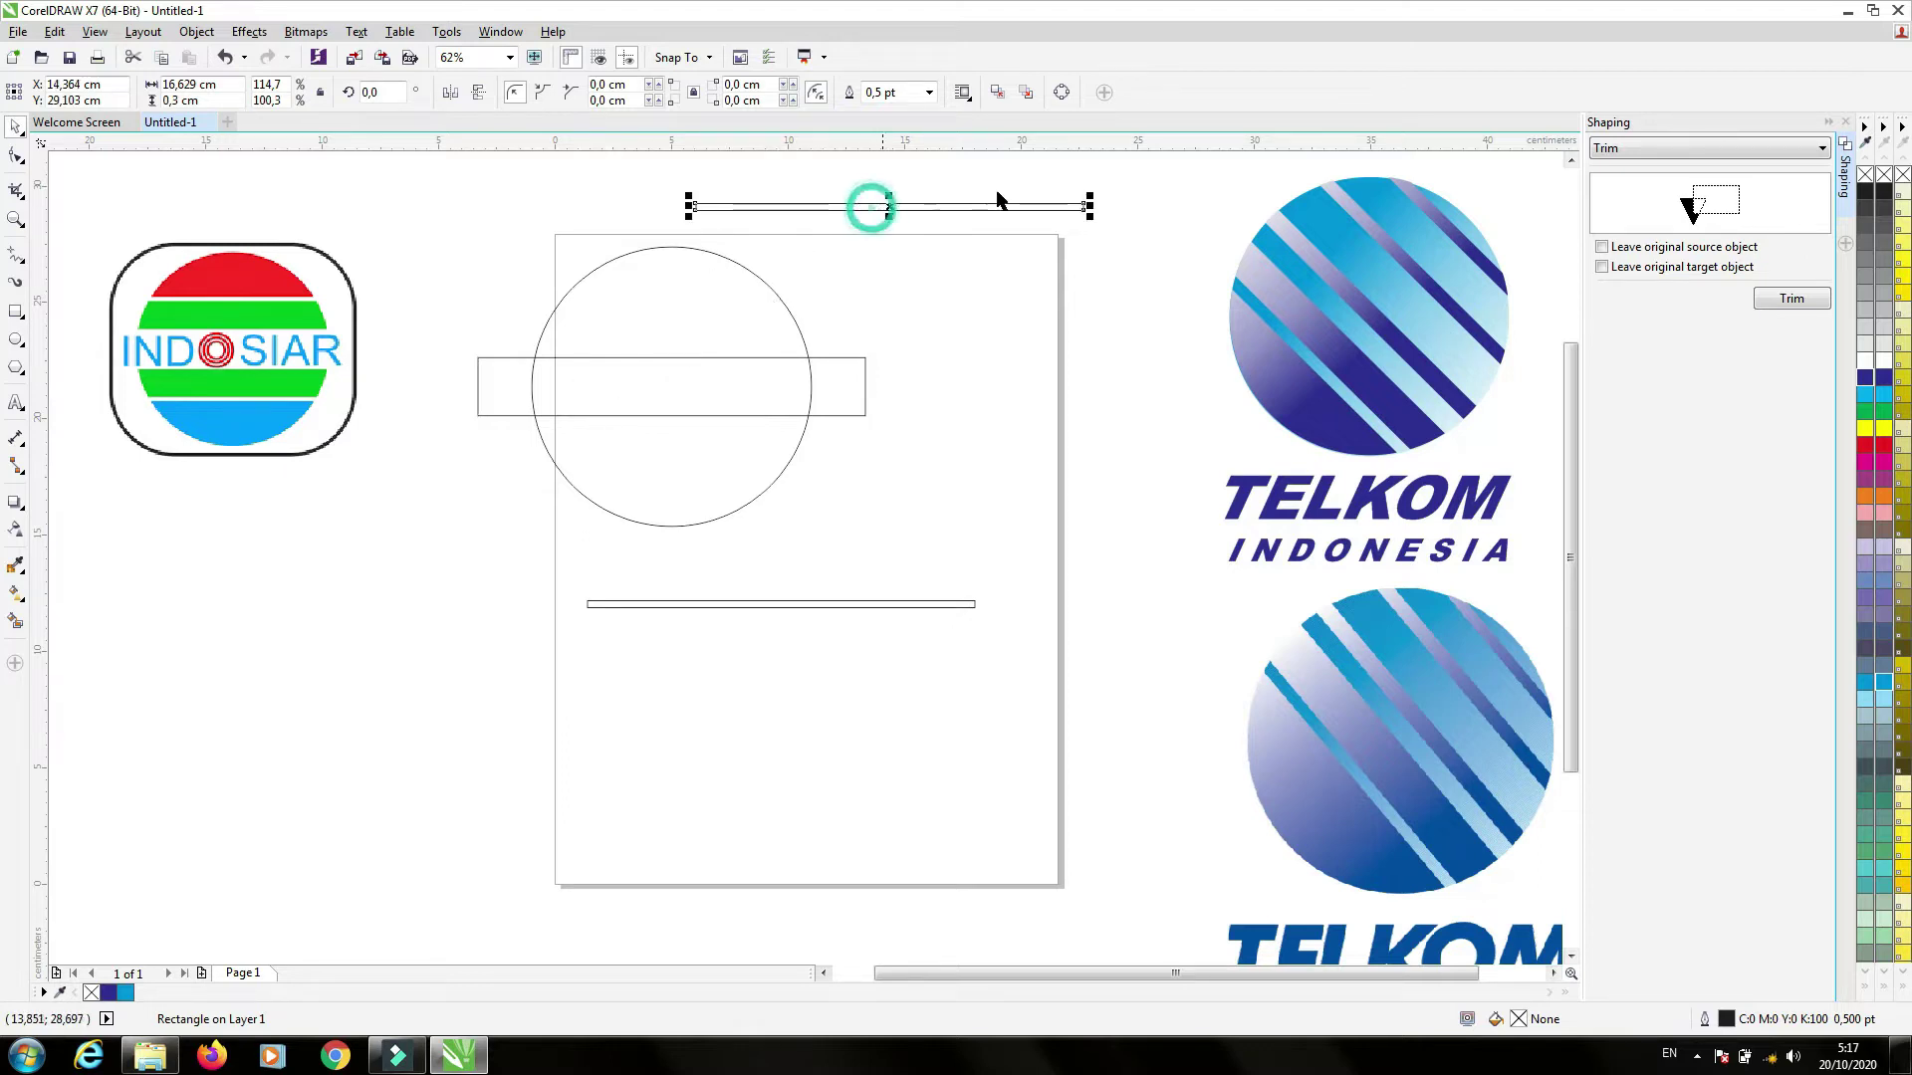
pyautogui.moveTo(888, 207); pyautogui.dragTo(675, 302)
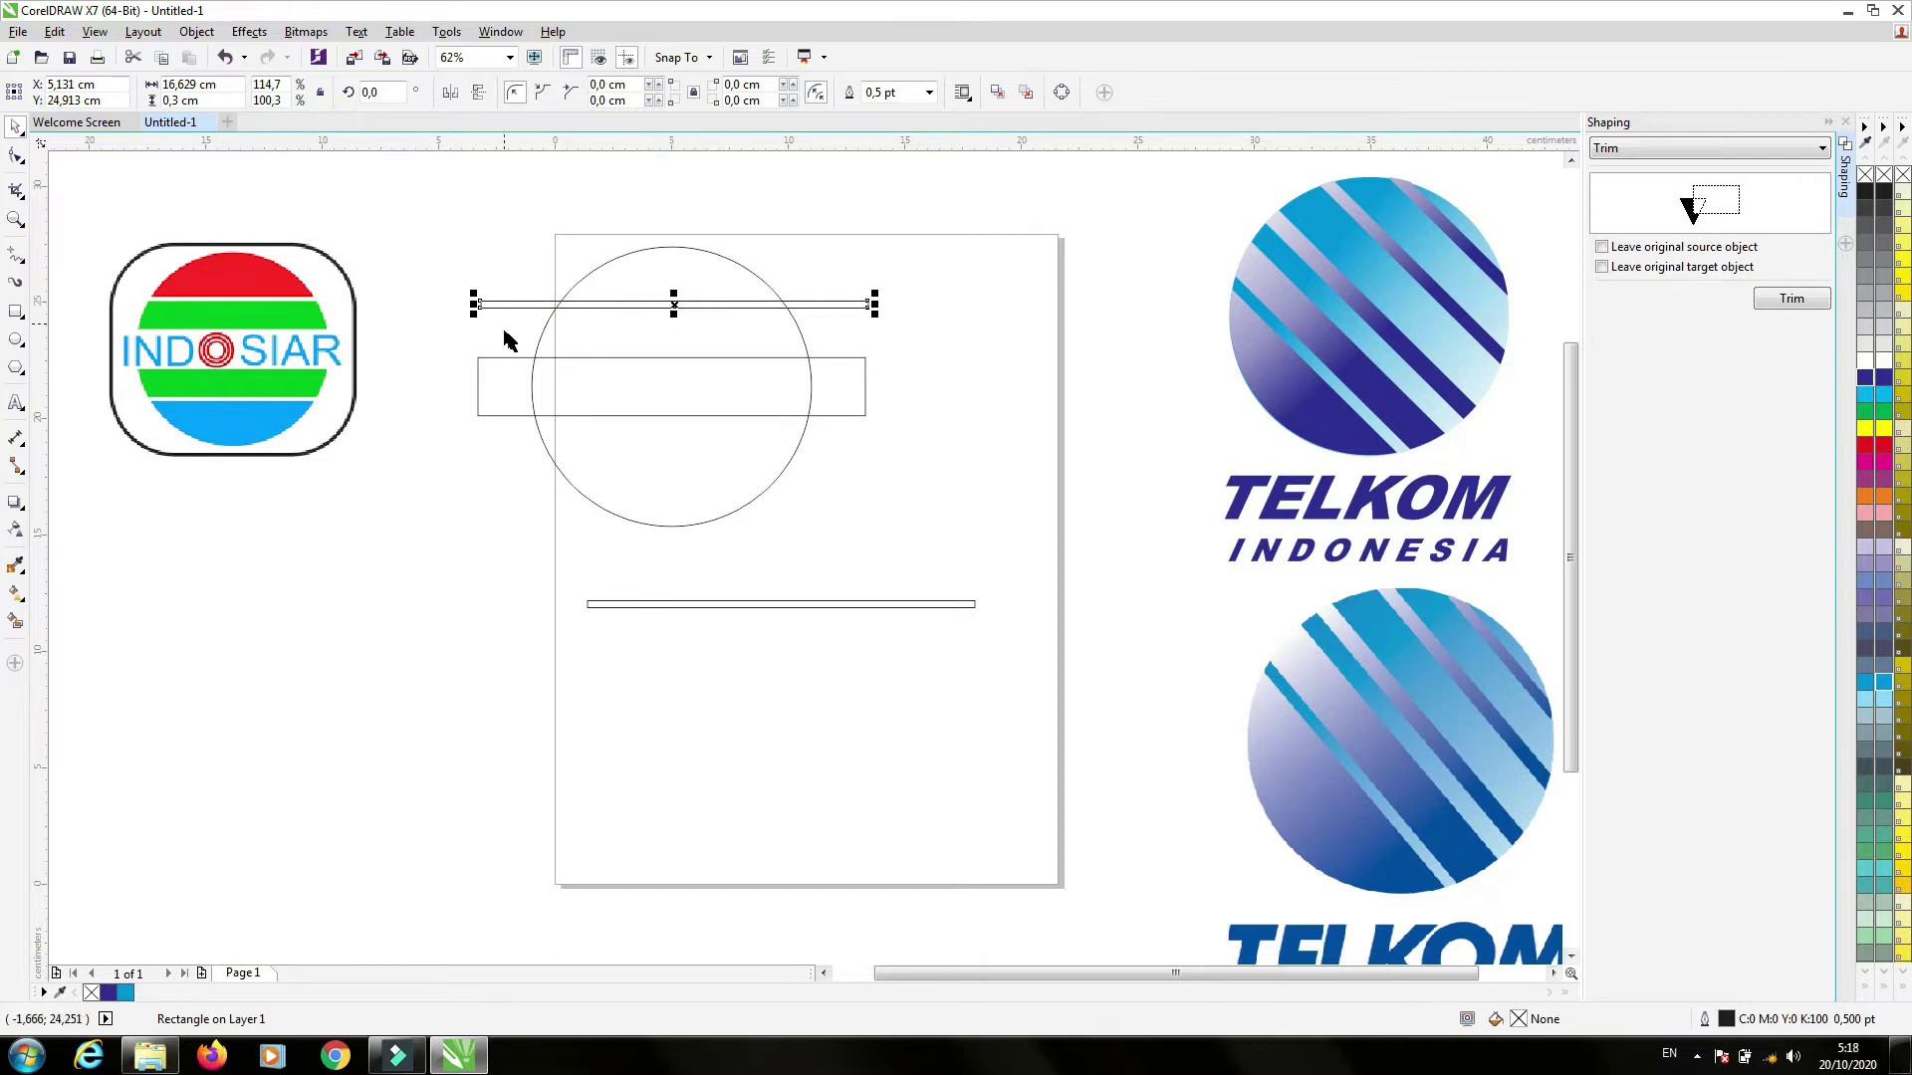
pyautogui.click(17, 313)
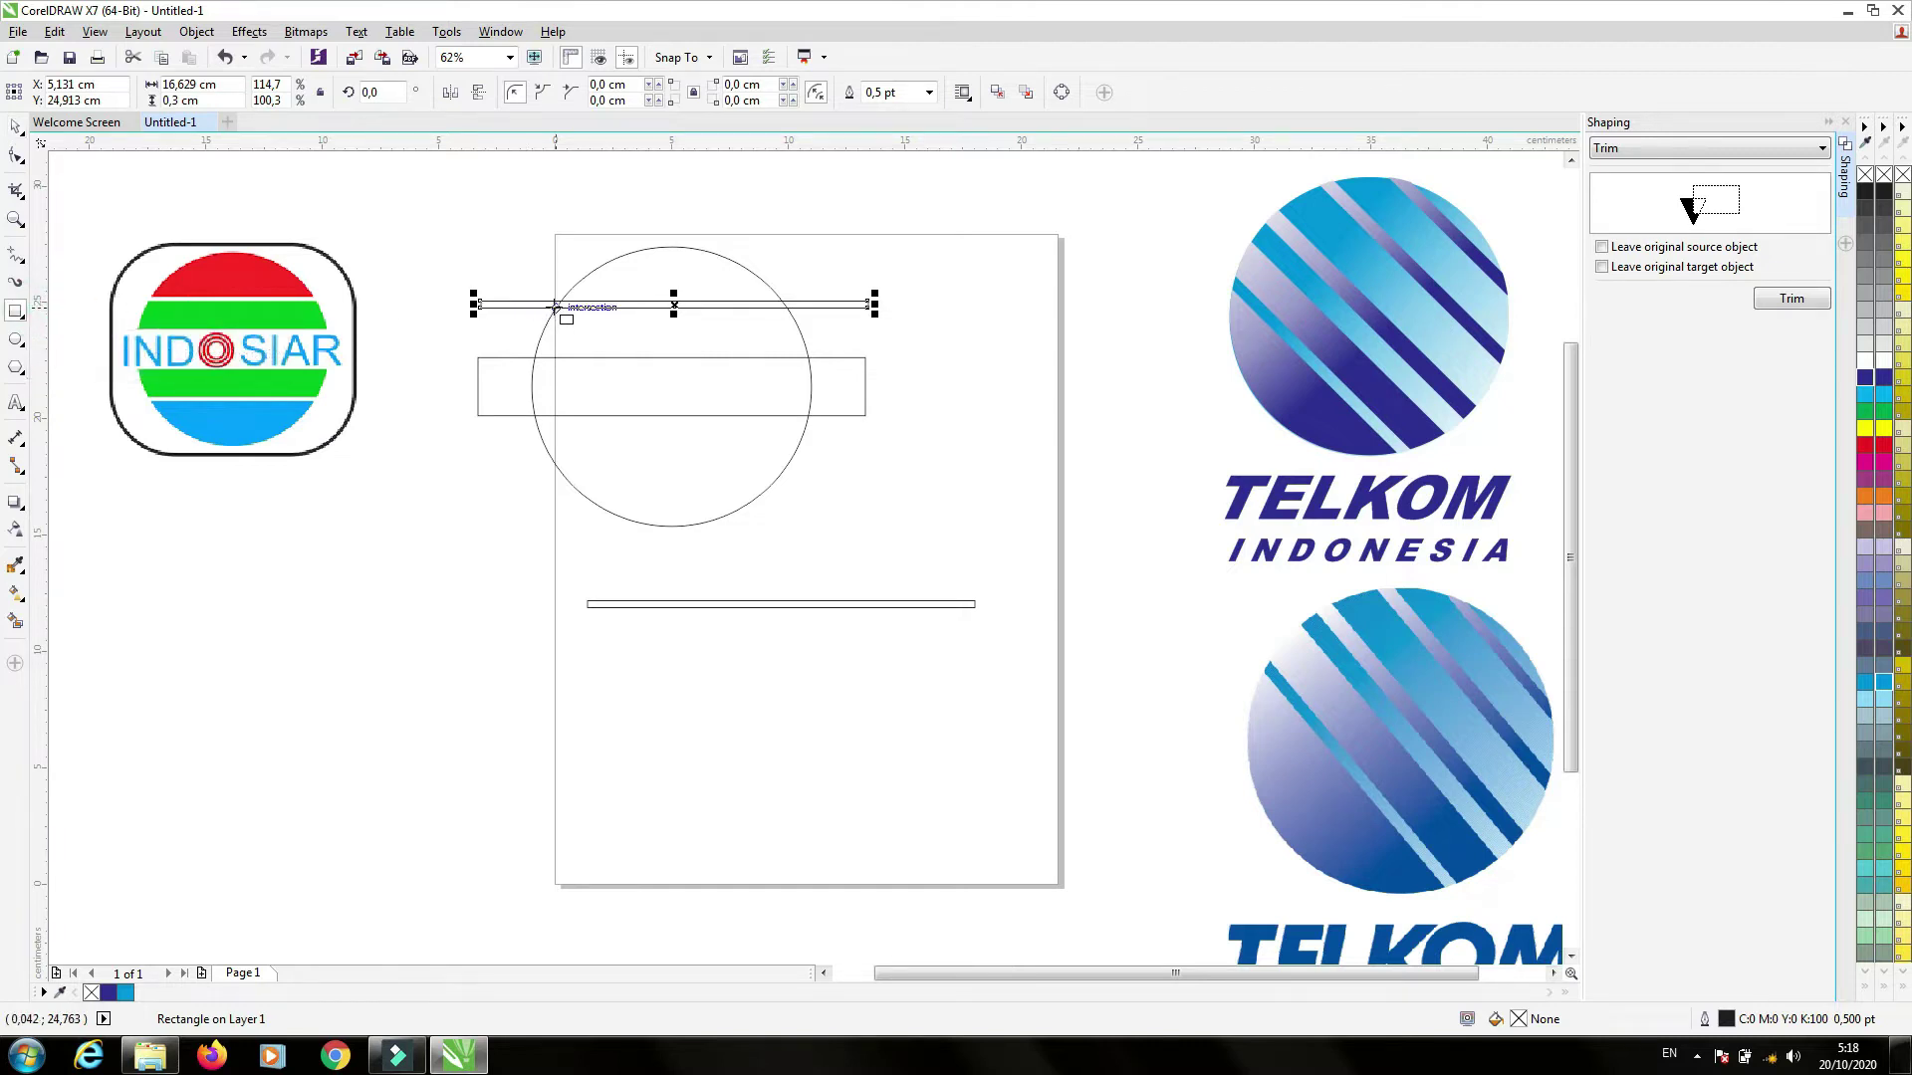
pyautogui.moveTo(556, 308); pyautogui.dragTo(591, 356)
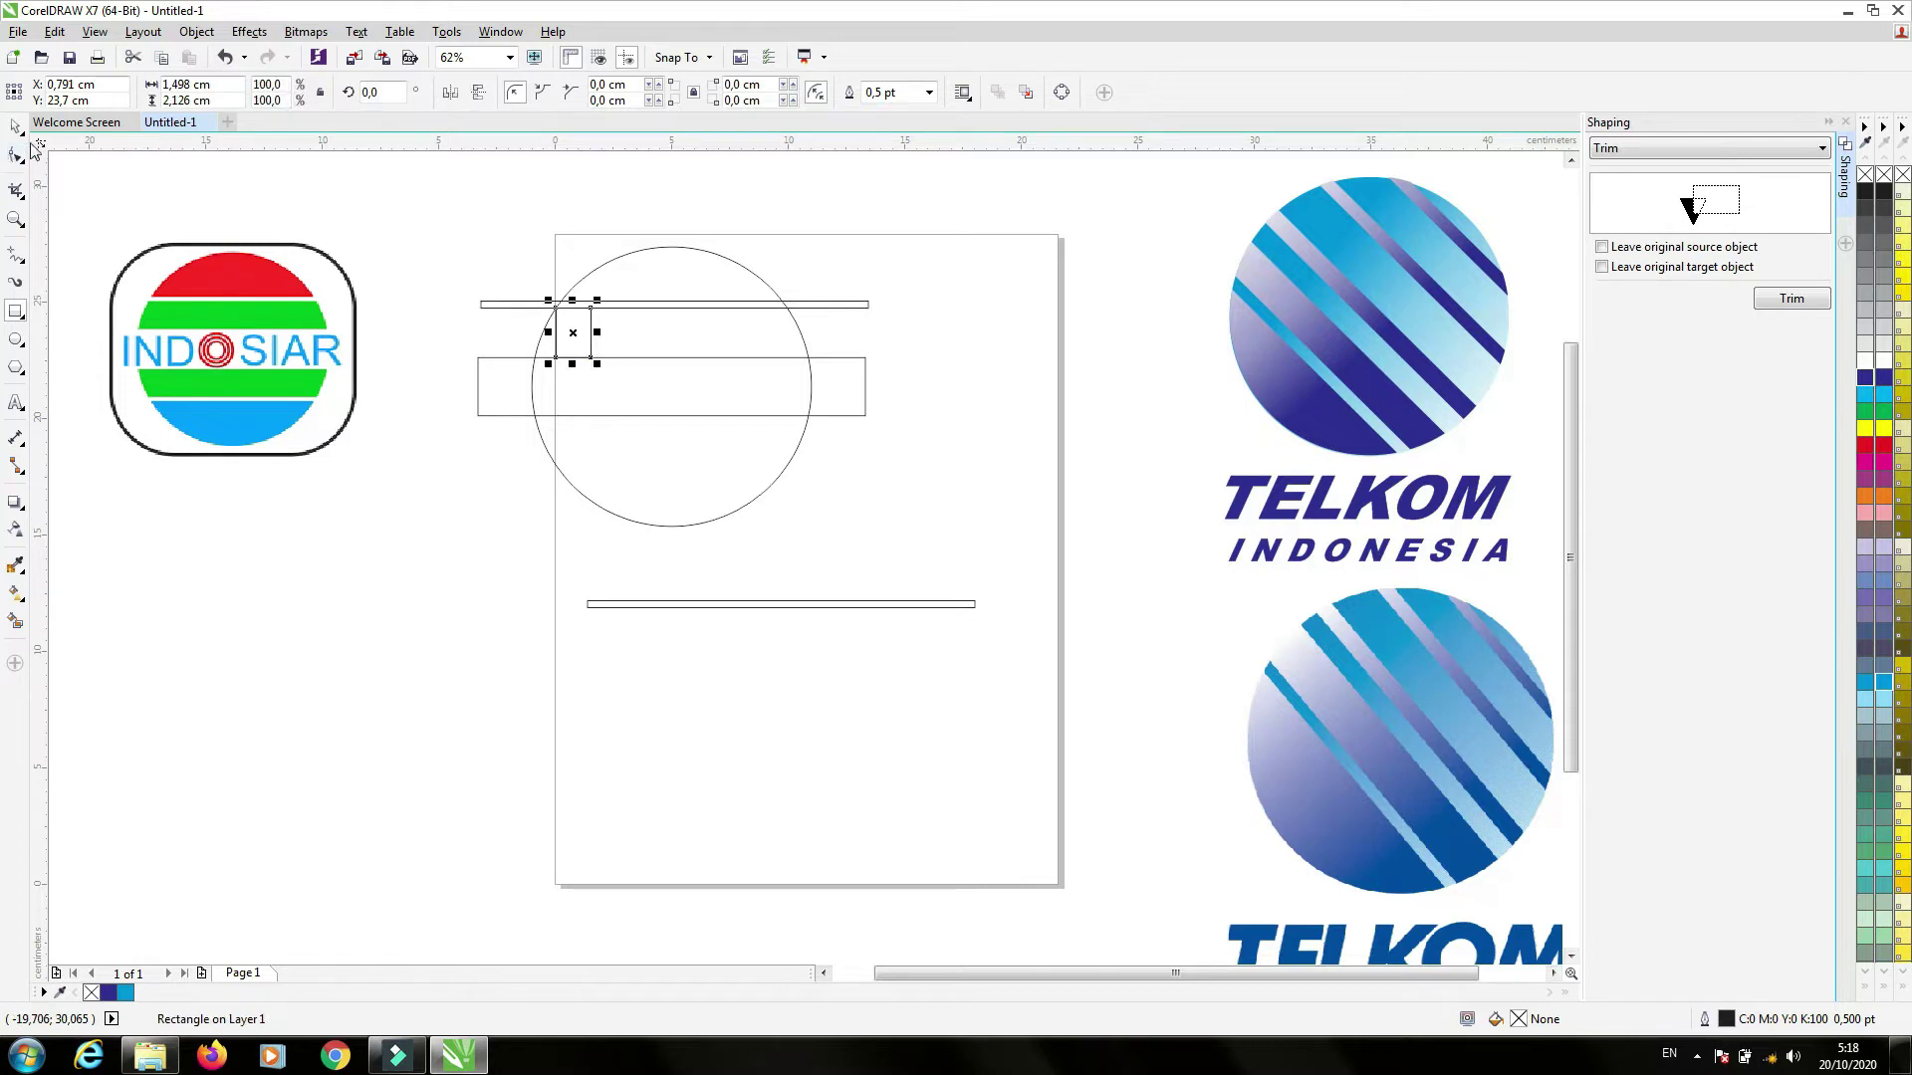
pyautogui.click(17, 221)
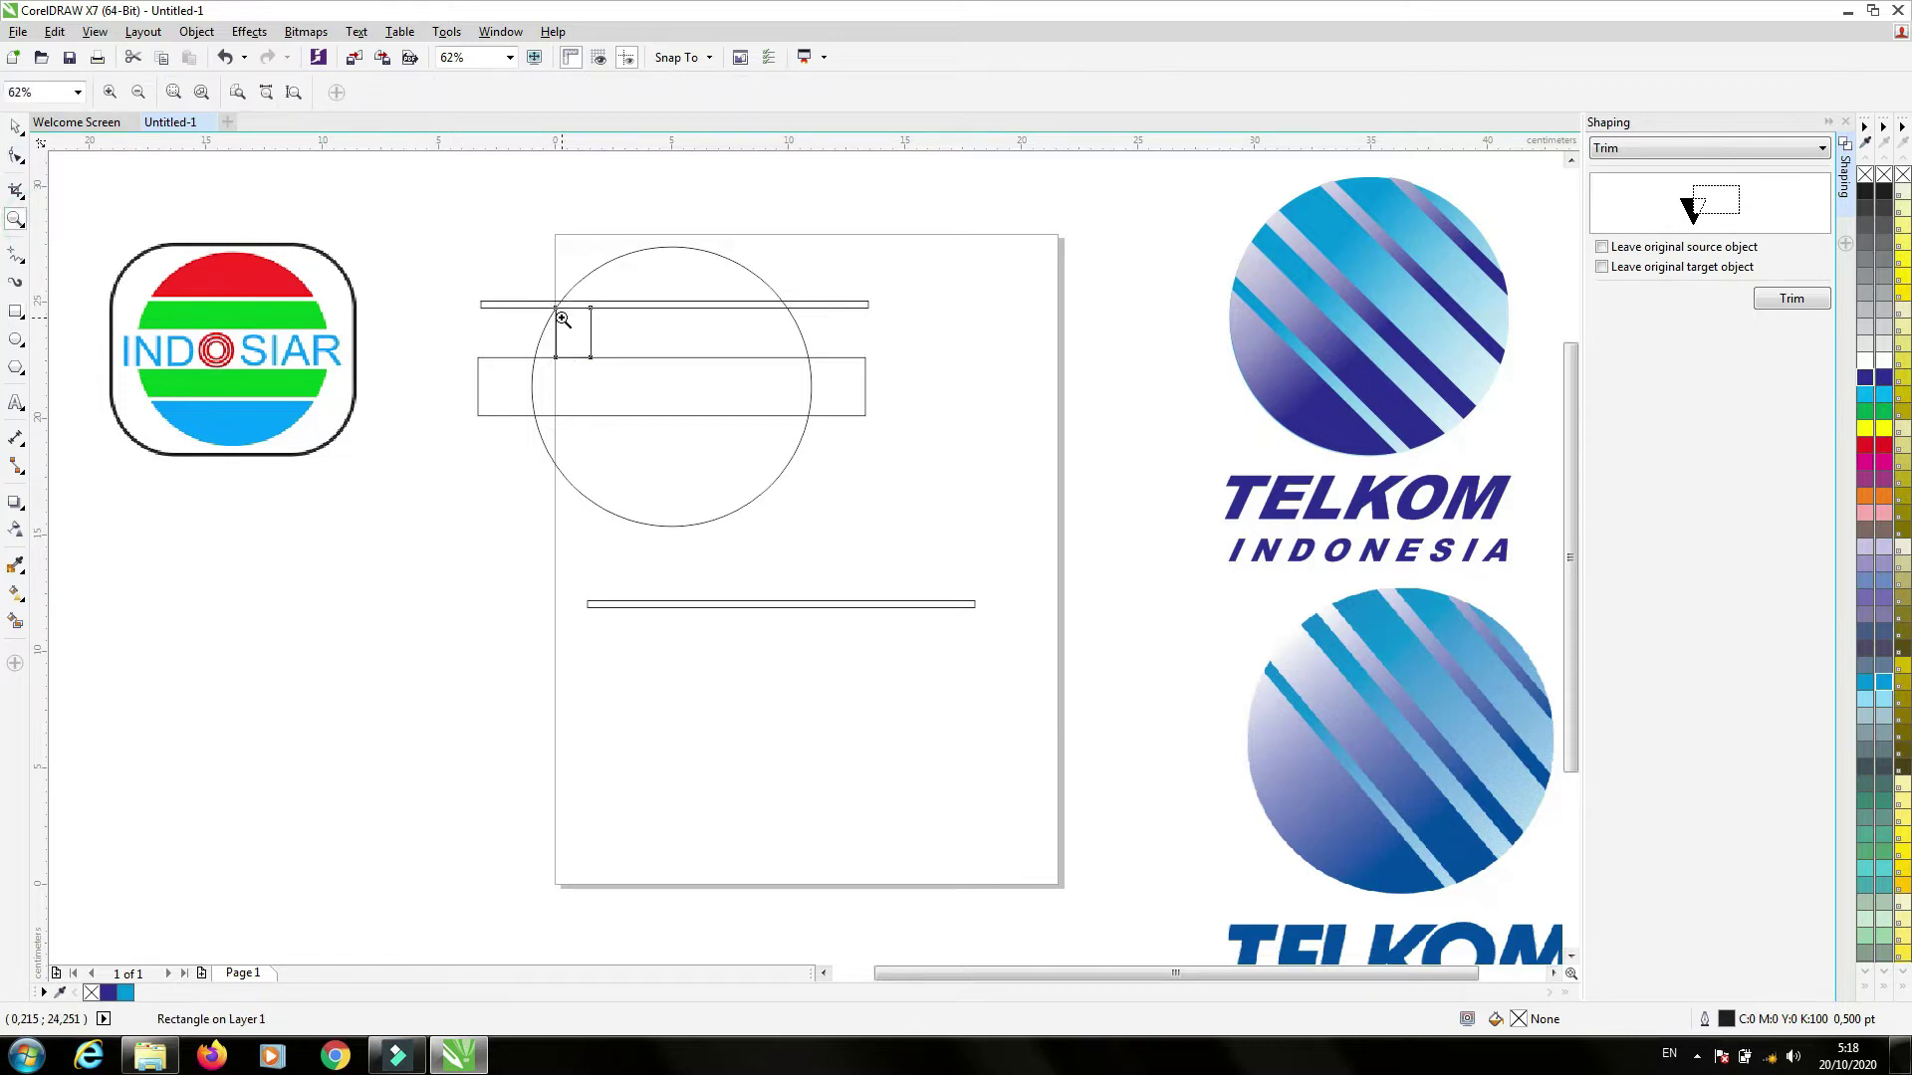
pyautogui.click(559, 312)
pyautogui.click(850, 547)
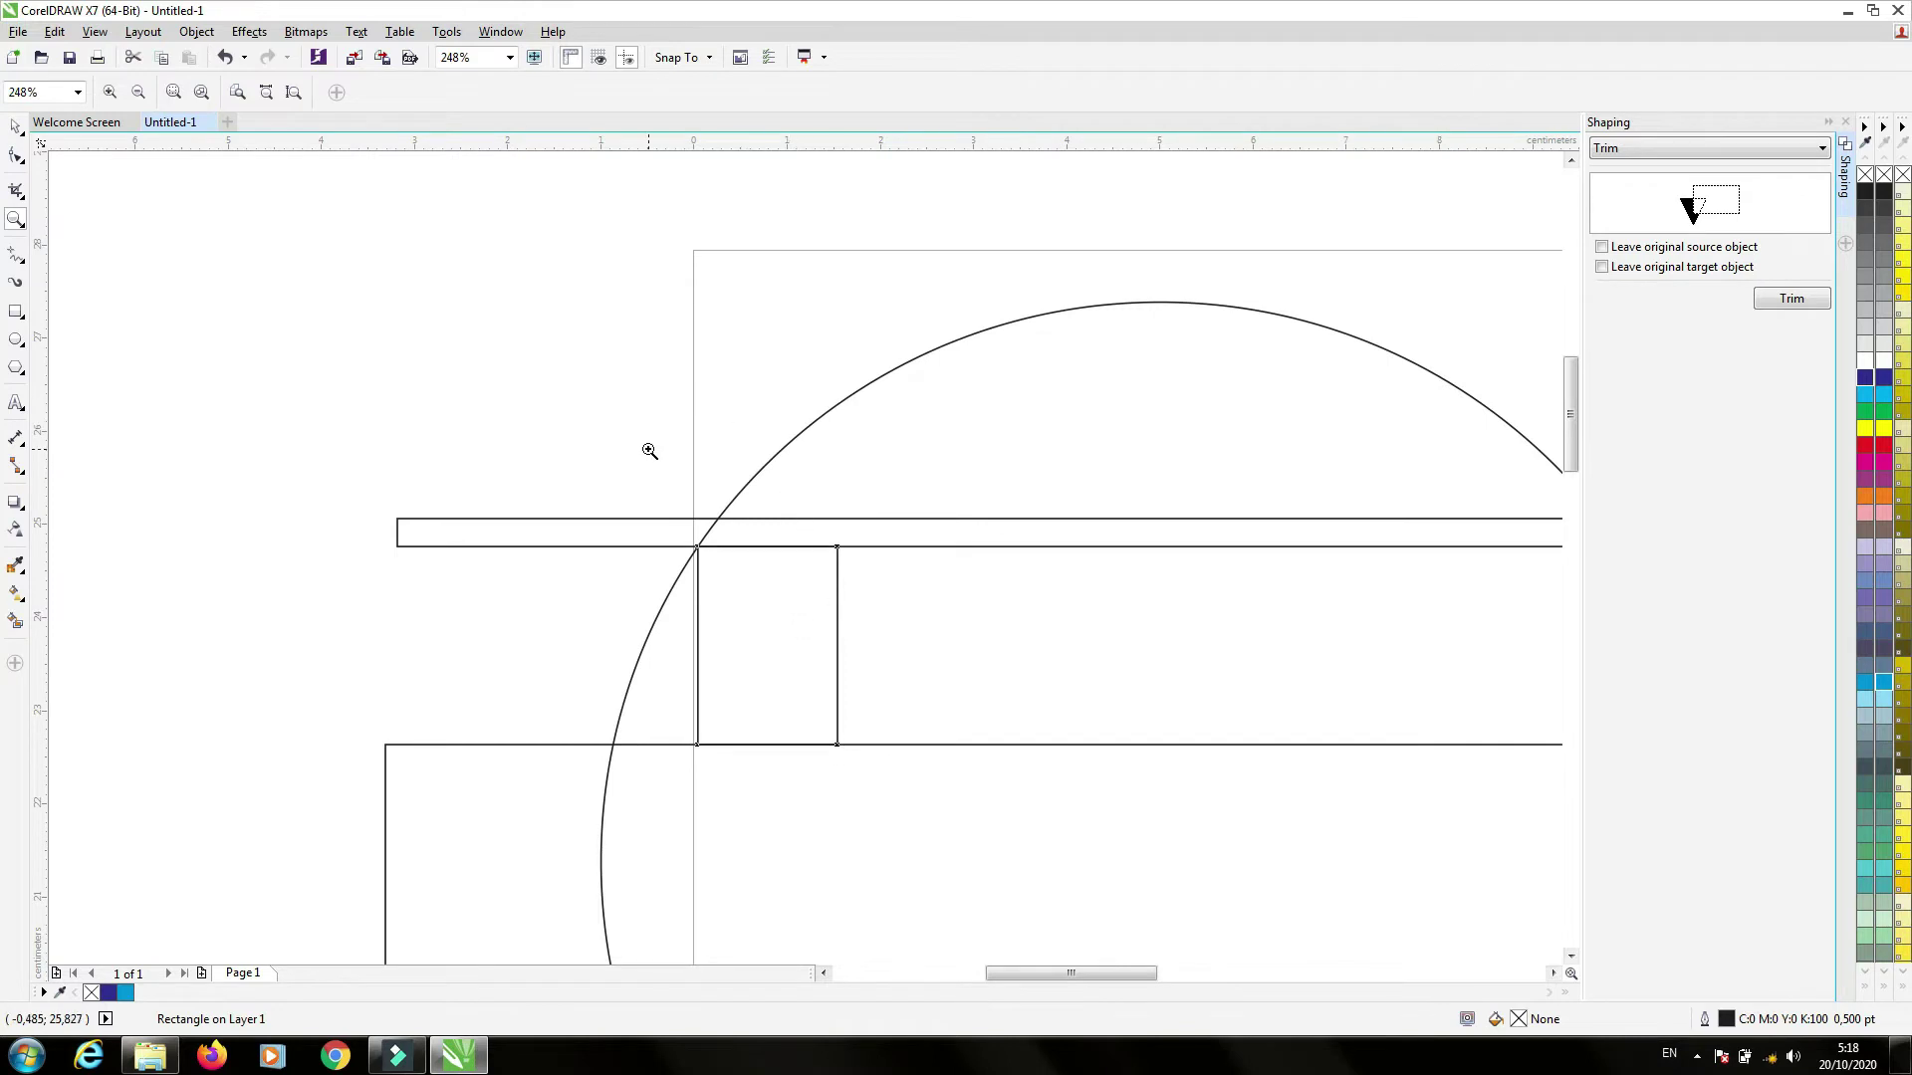
# - Undo the spacer rectangle drawn between the top thin bar and the middle bar
pyautogui.rightClick(677, 465)
pyautogui.rightClick(678, 465)
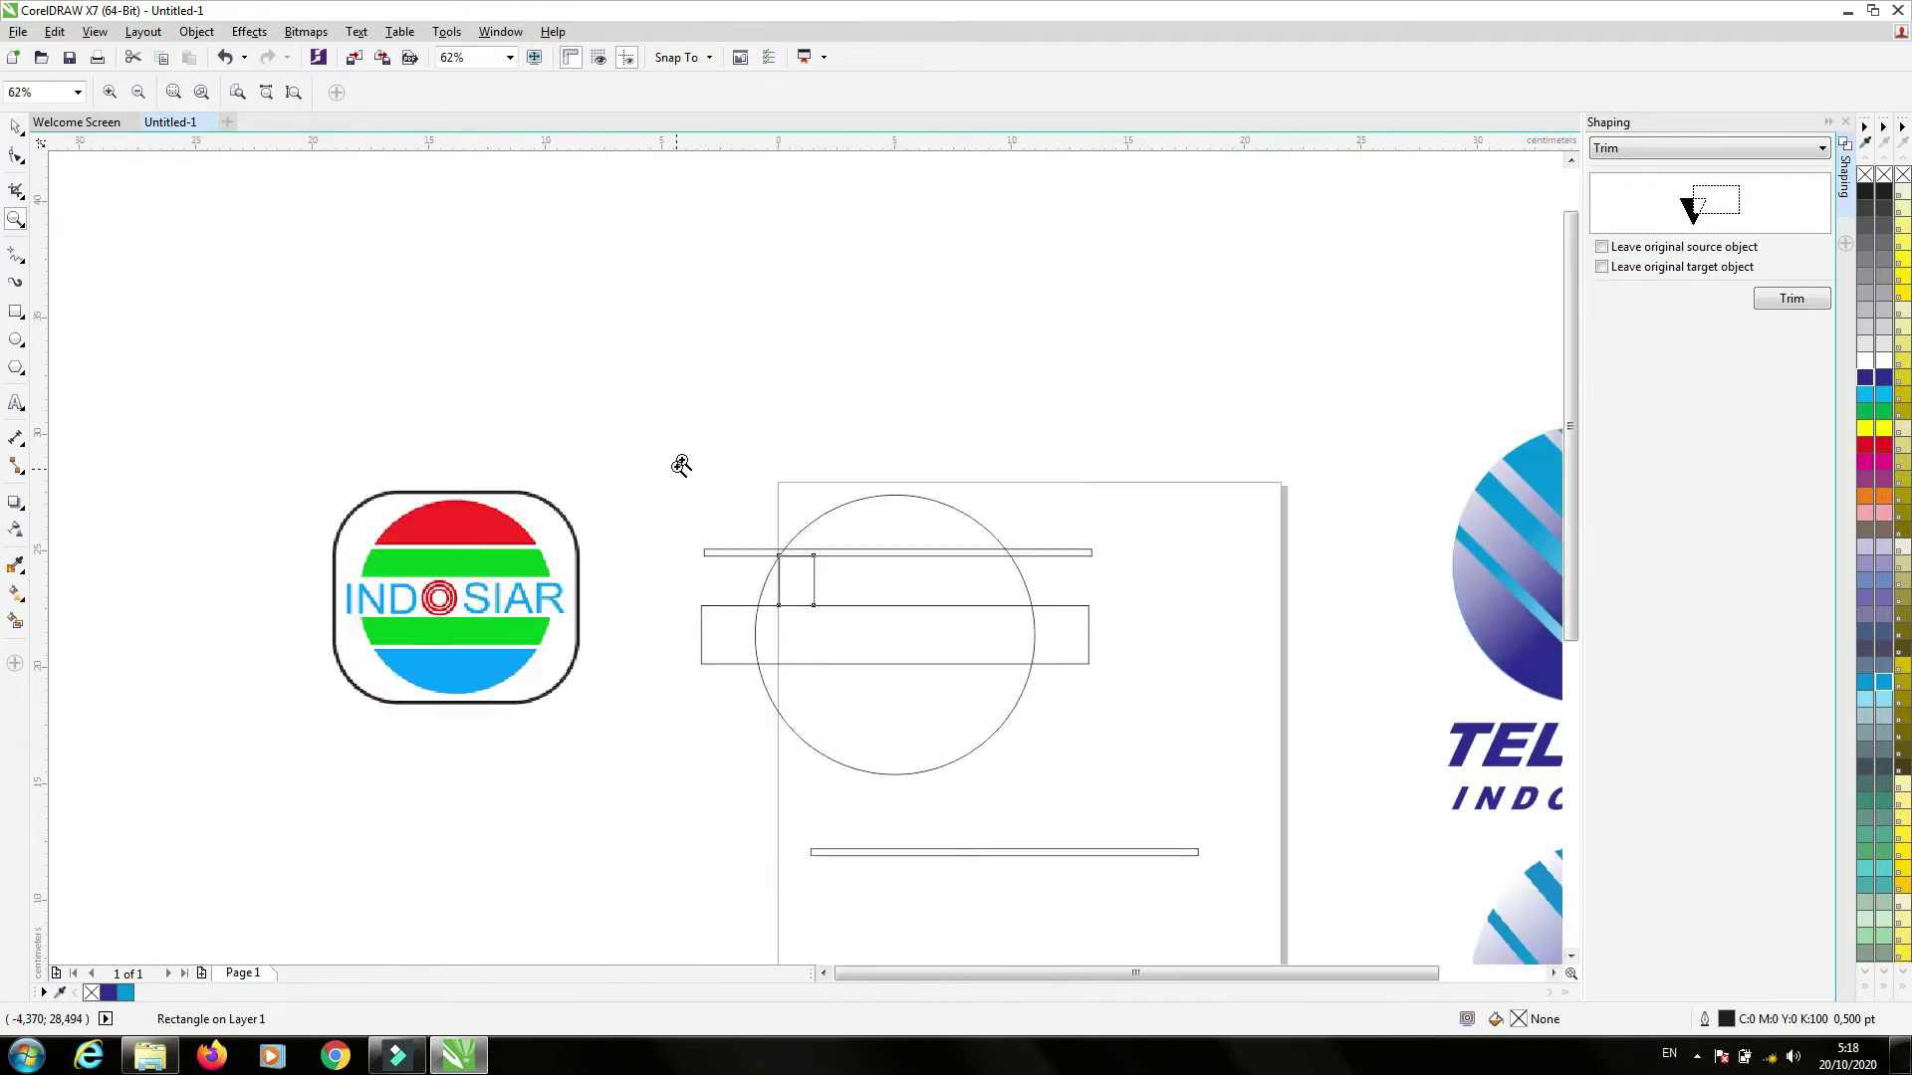
pyautogui.click(15, 128)
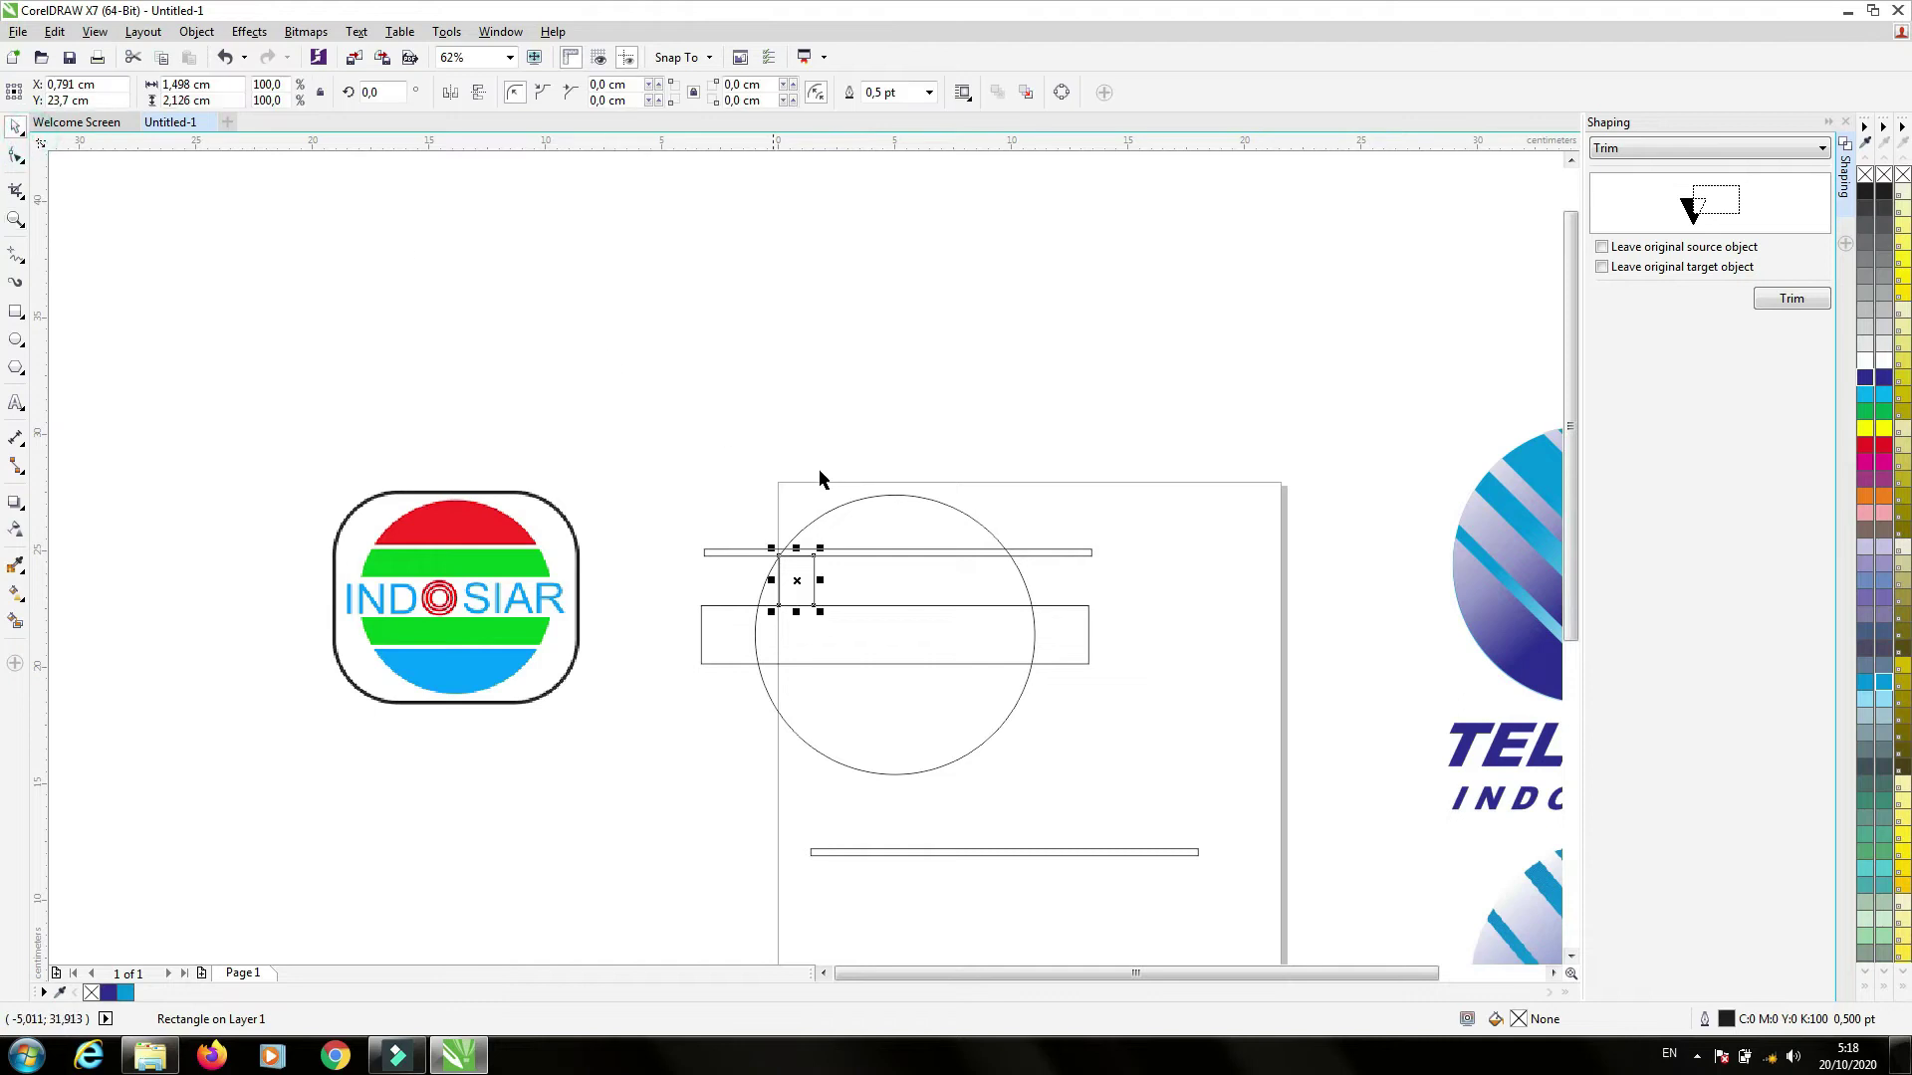
pyautogui.moveTo(621, 429); pyautogui.dragTo(1233, 896)
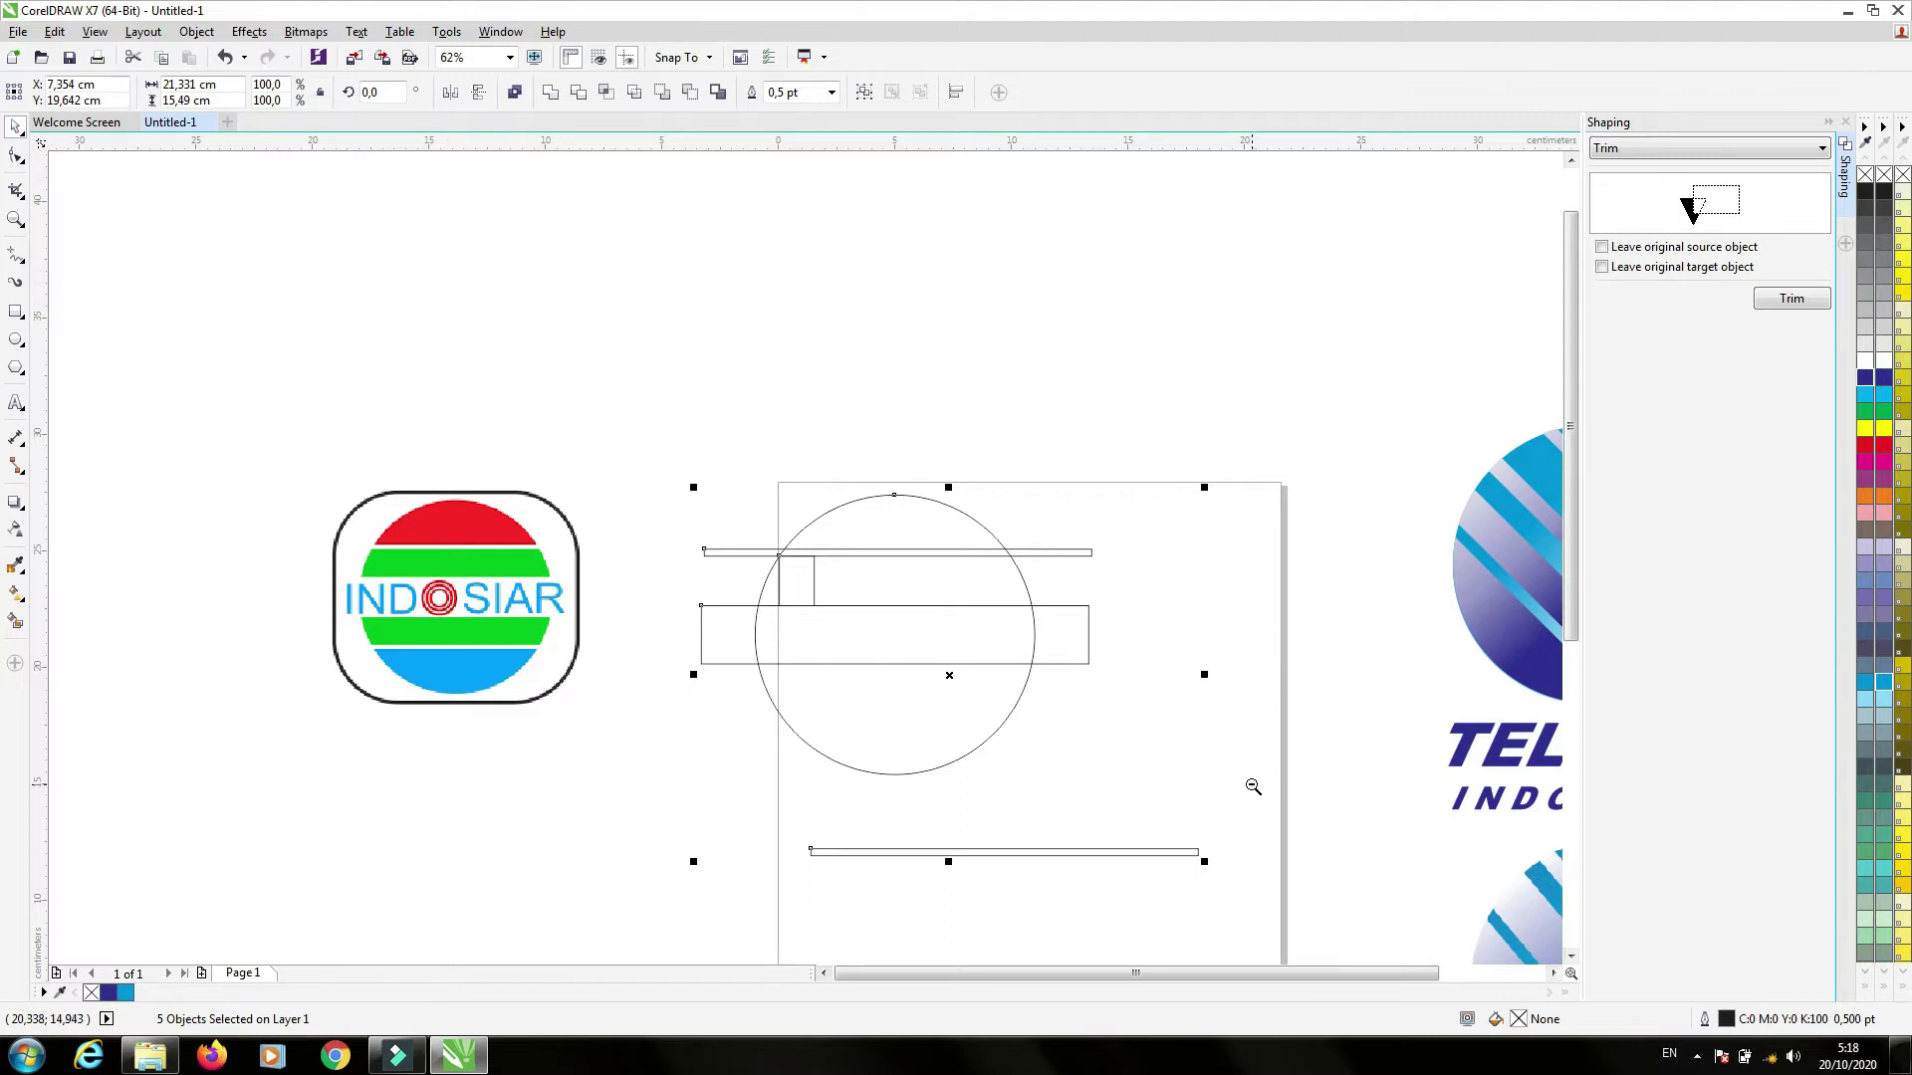
pyautogui.hotkey('shift', 'F2')
pyautogui.click(1295, 588)
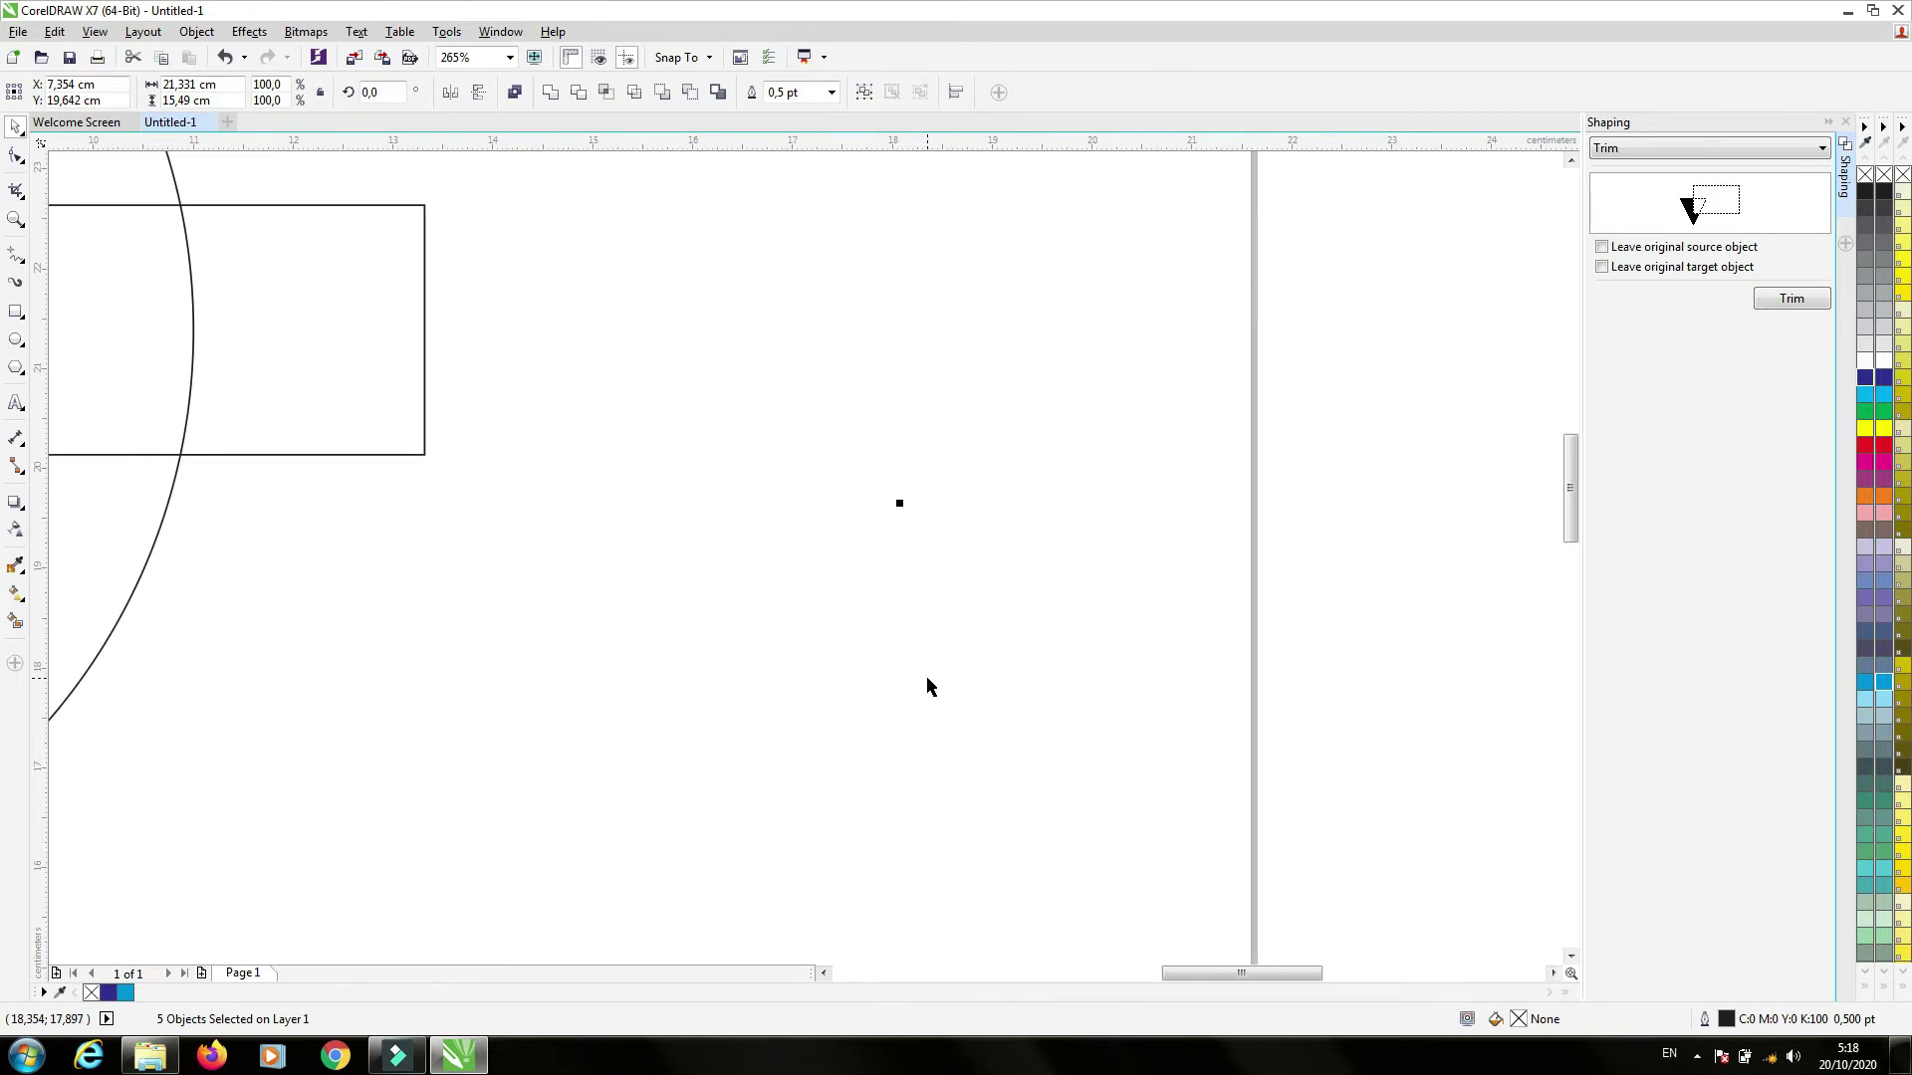
pyautogui.hotkey('ctrl', 'z')
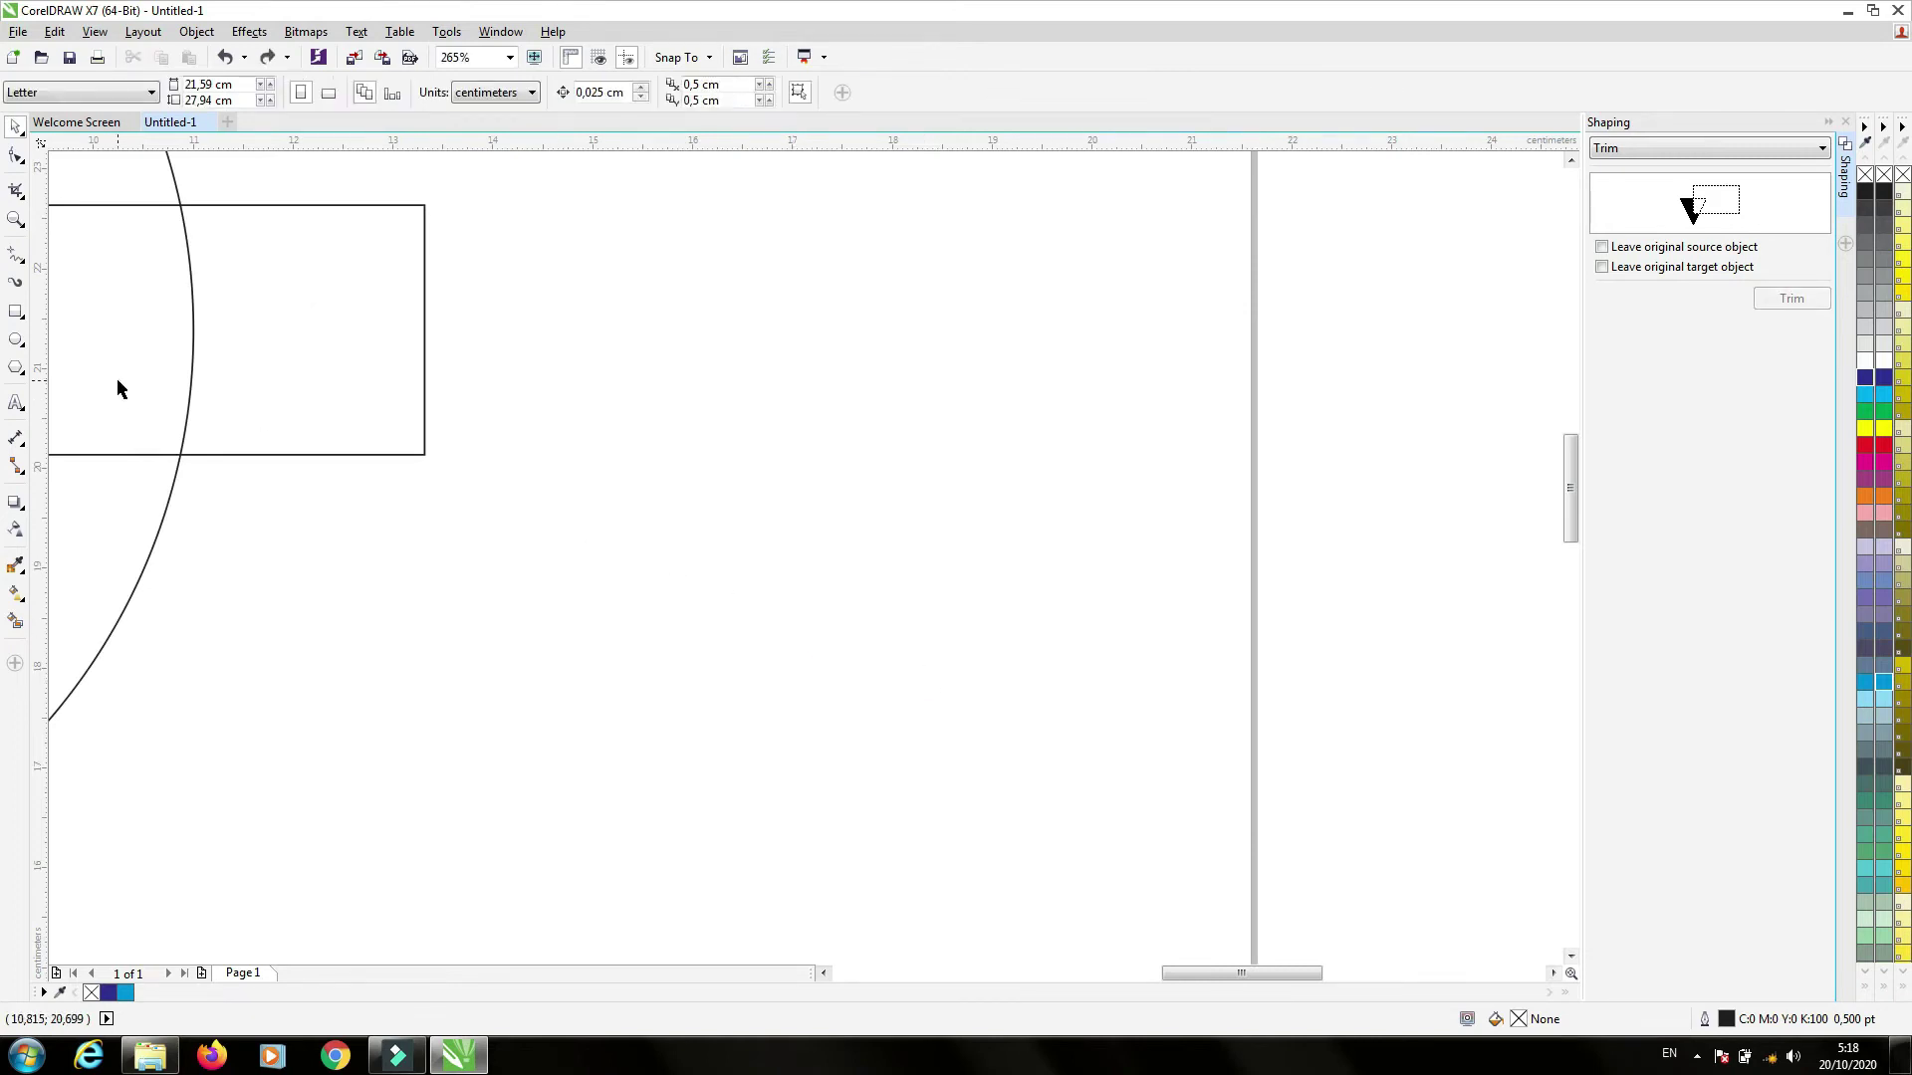
pyautogui.click(129, 409)
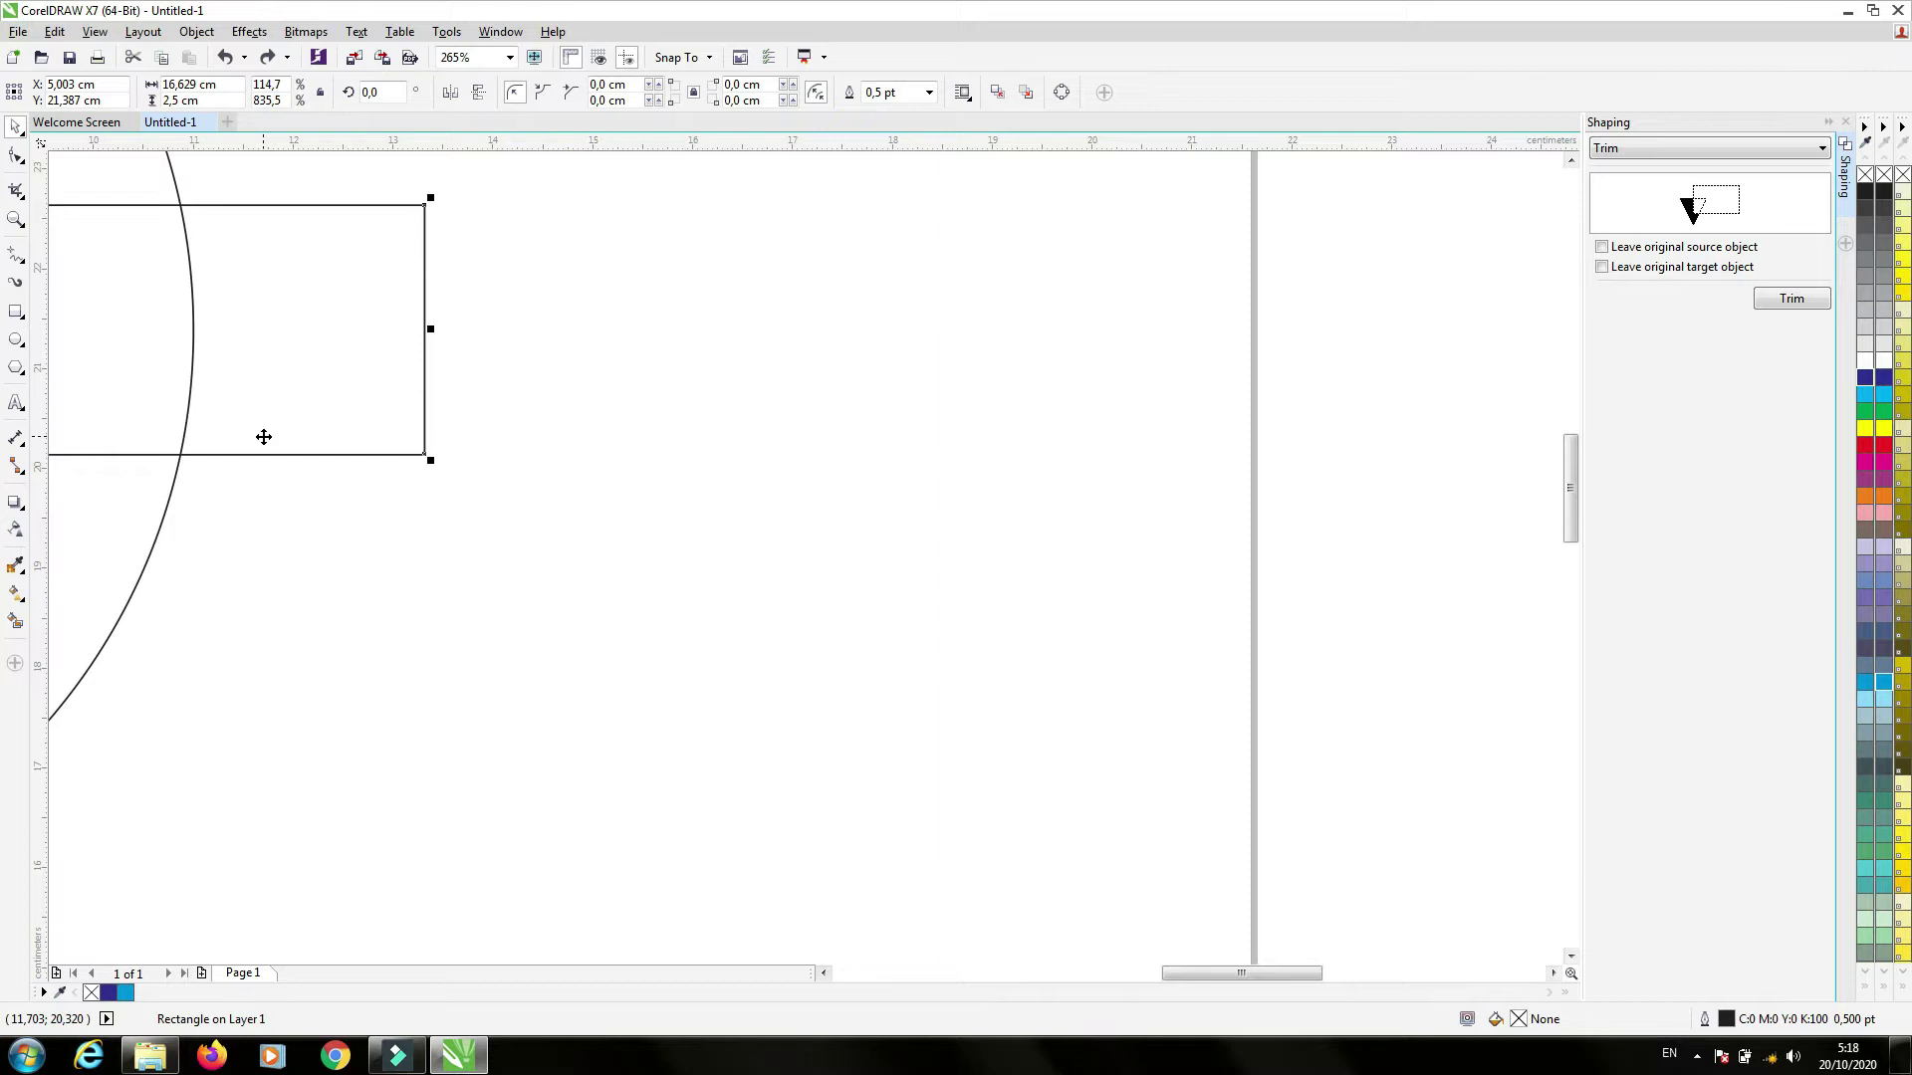
pyautogui.click(548, 944)
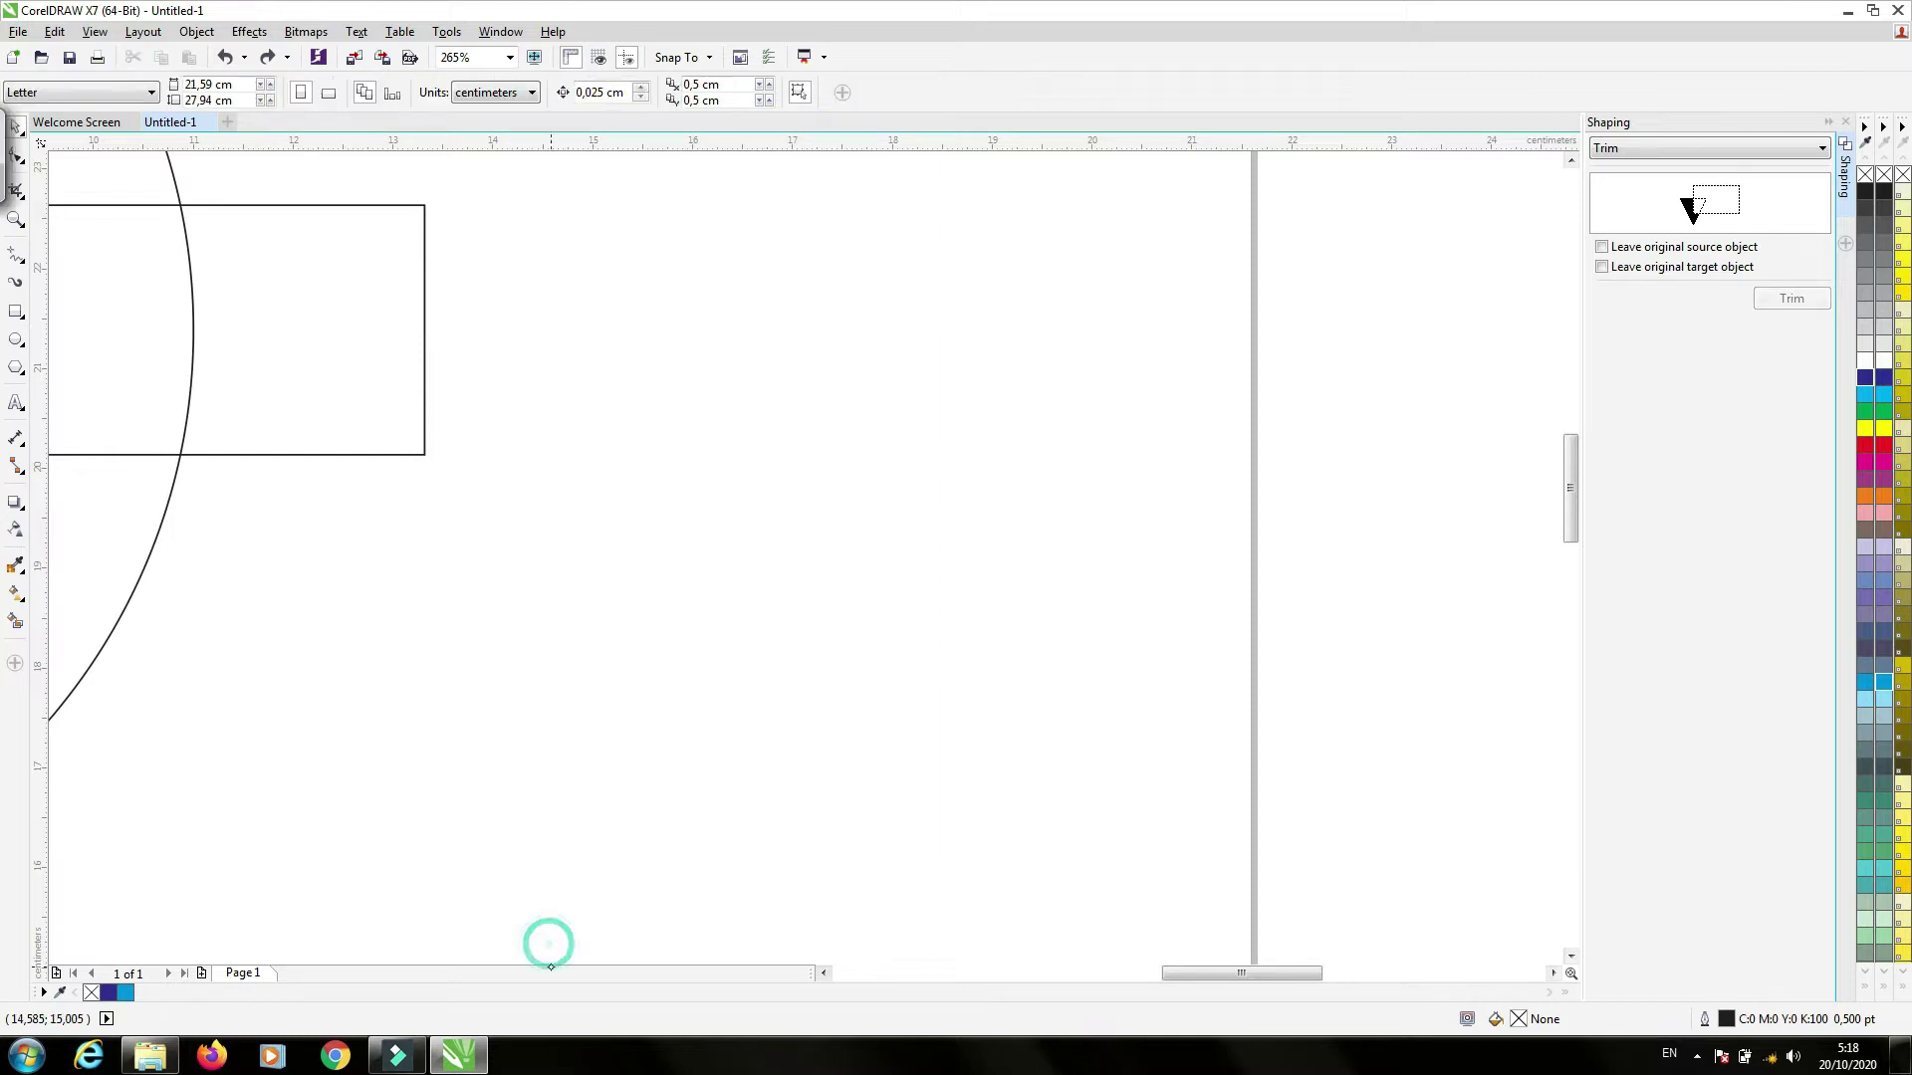
pyautogui.press('F4')
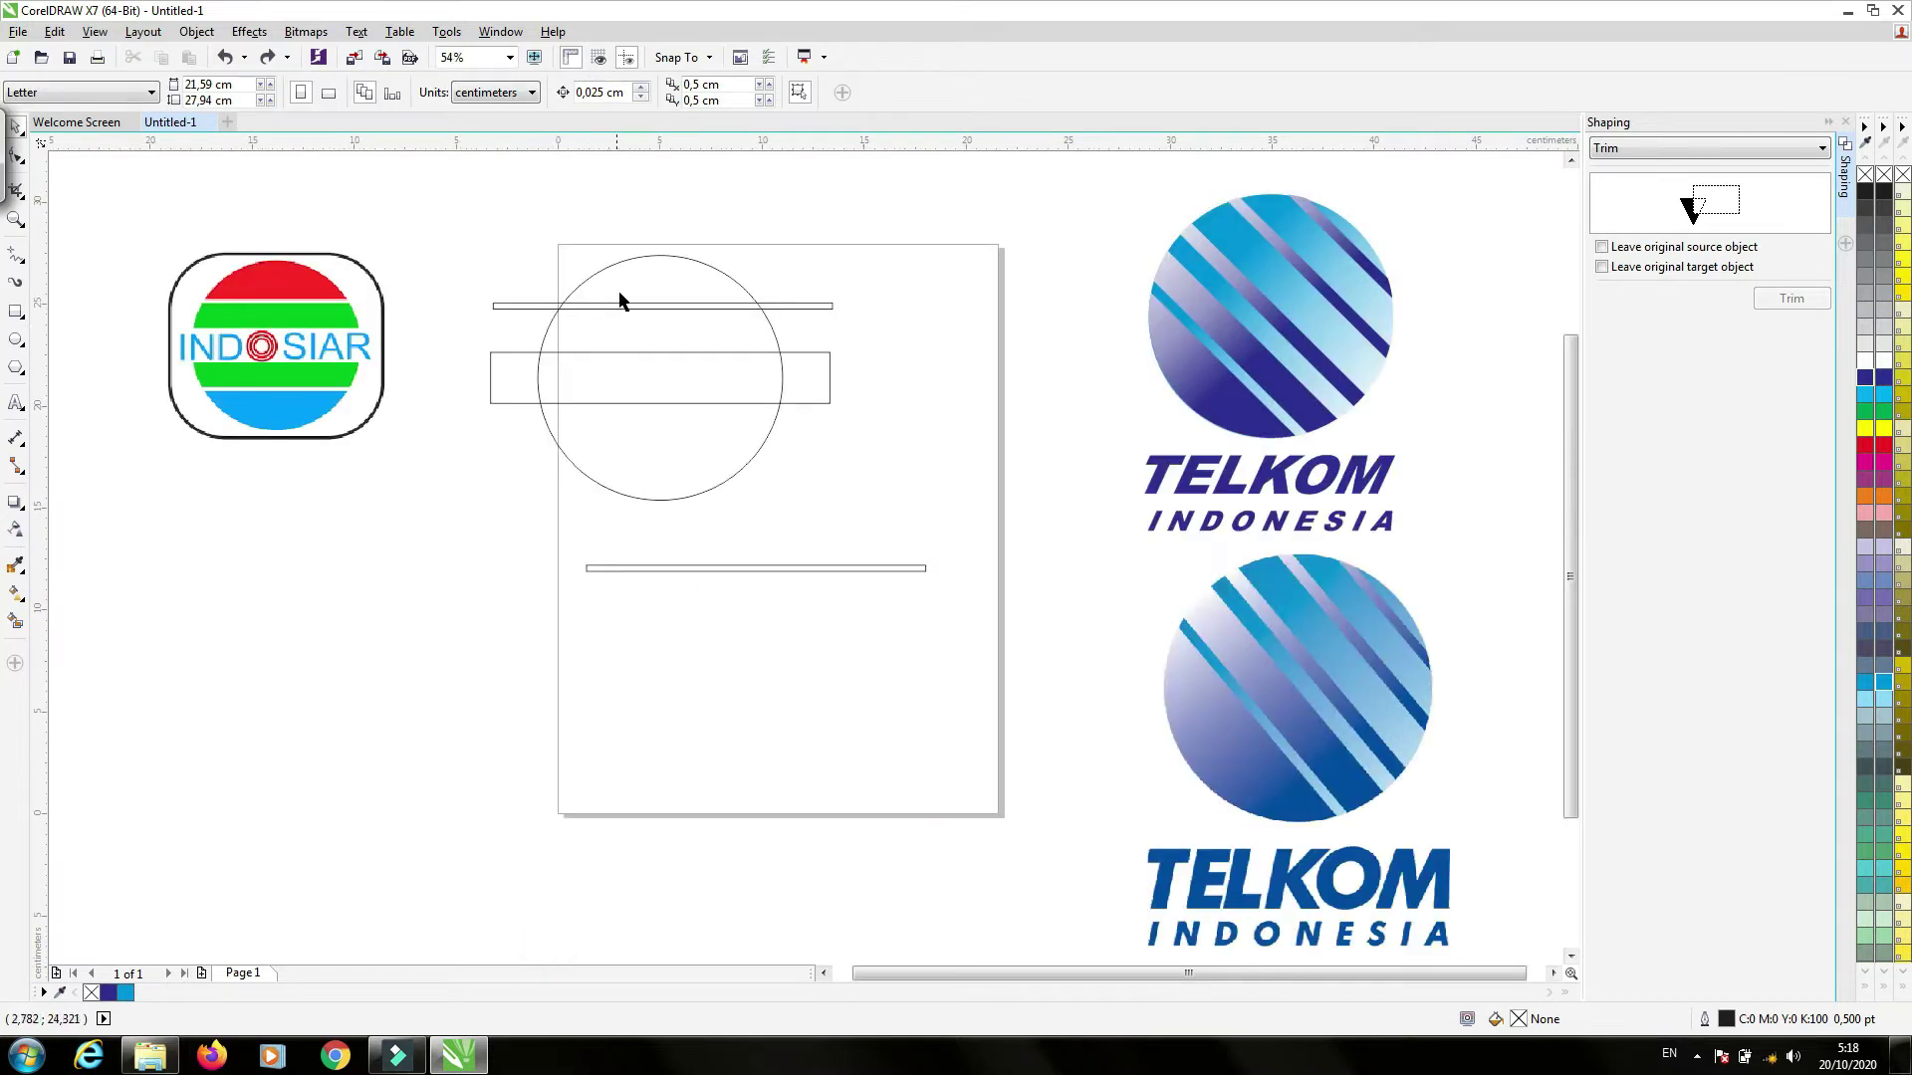
pyautogui.click(632, 388)
pyautogui.keyDown('shift'); pyautogui.click(701, 483); pyautogui.keyUp('shift')
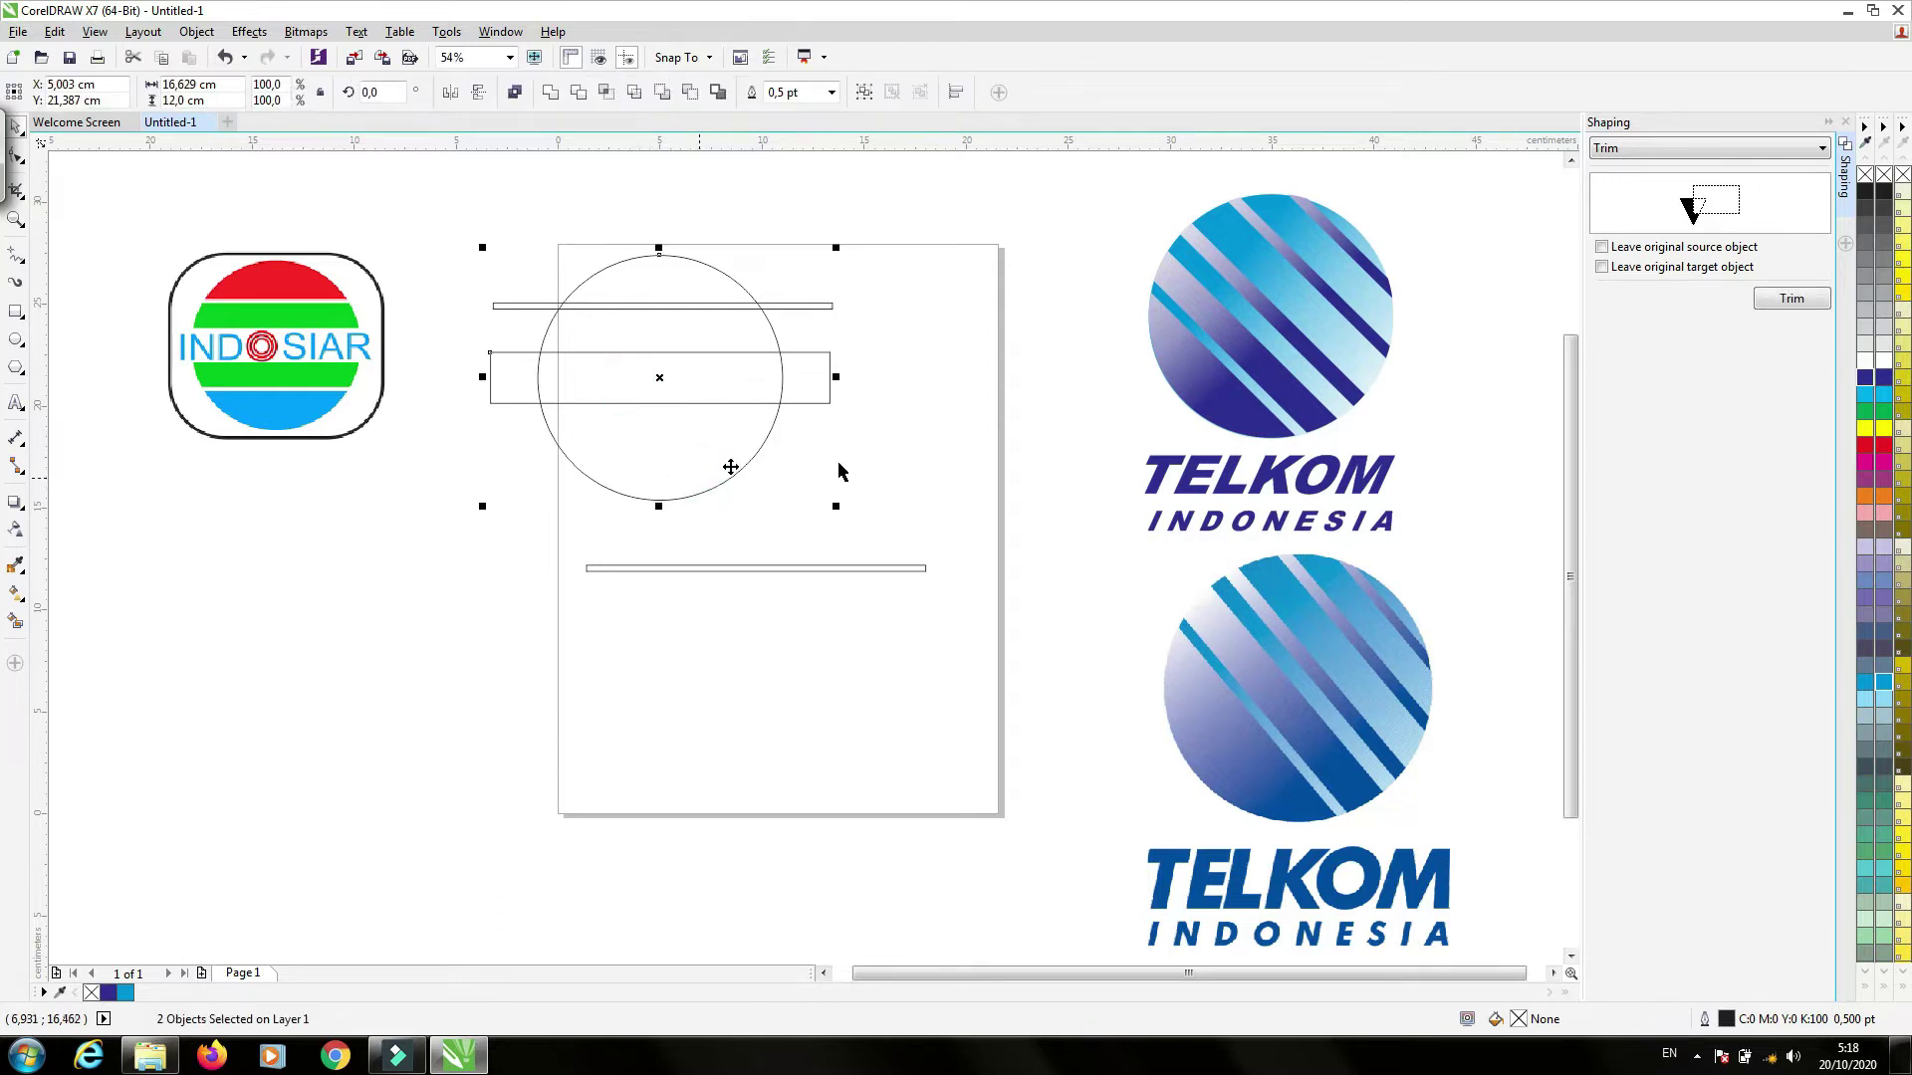
pyautogui.click(926, 461)
pyautogui.click(699, 314)
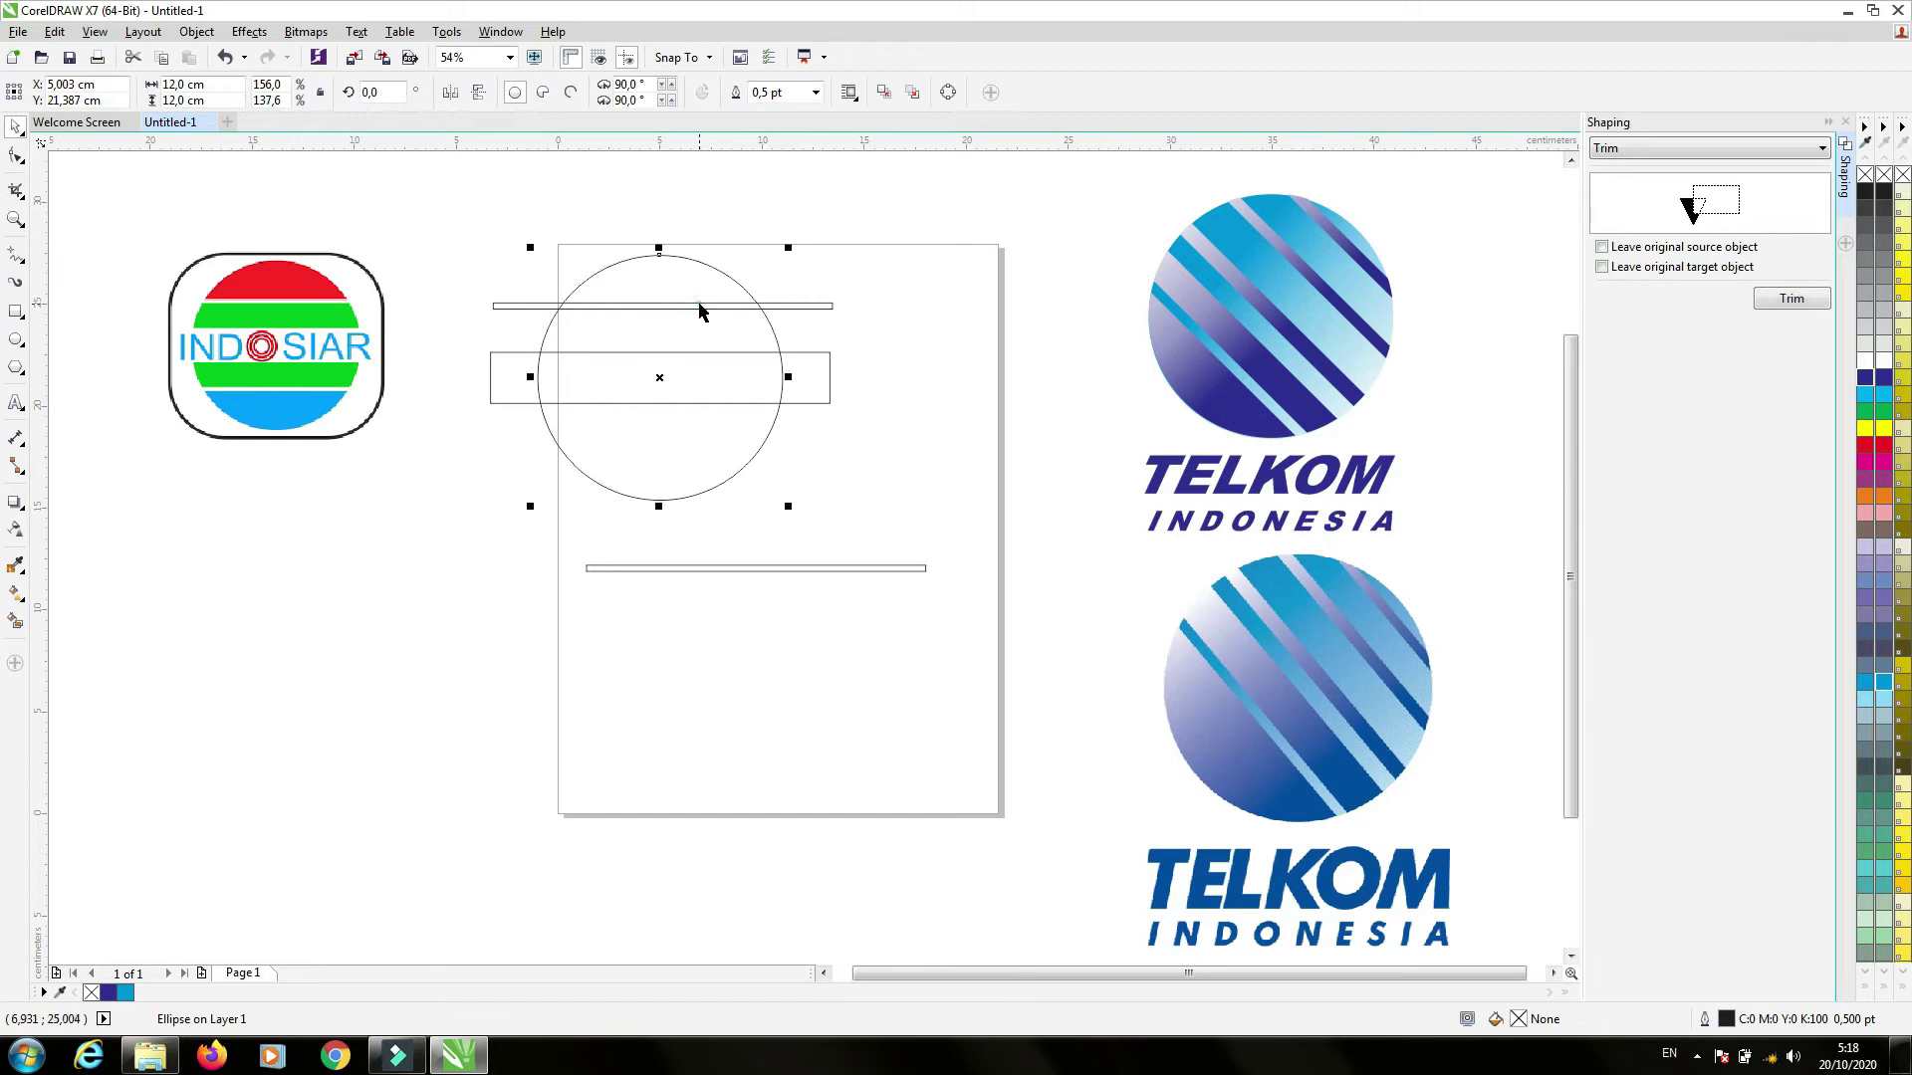
pyautogui.click(702, 306)
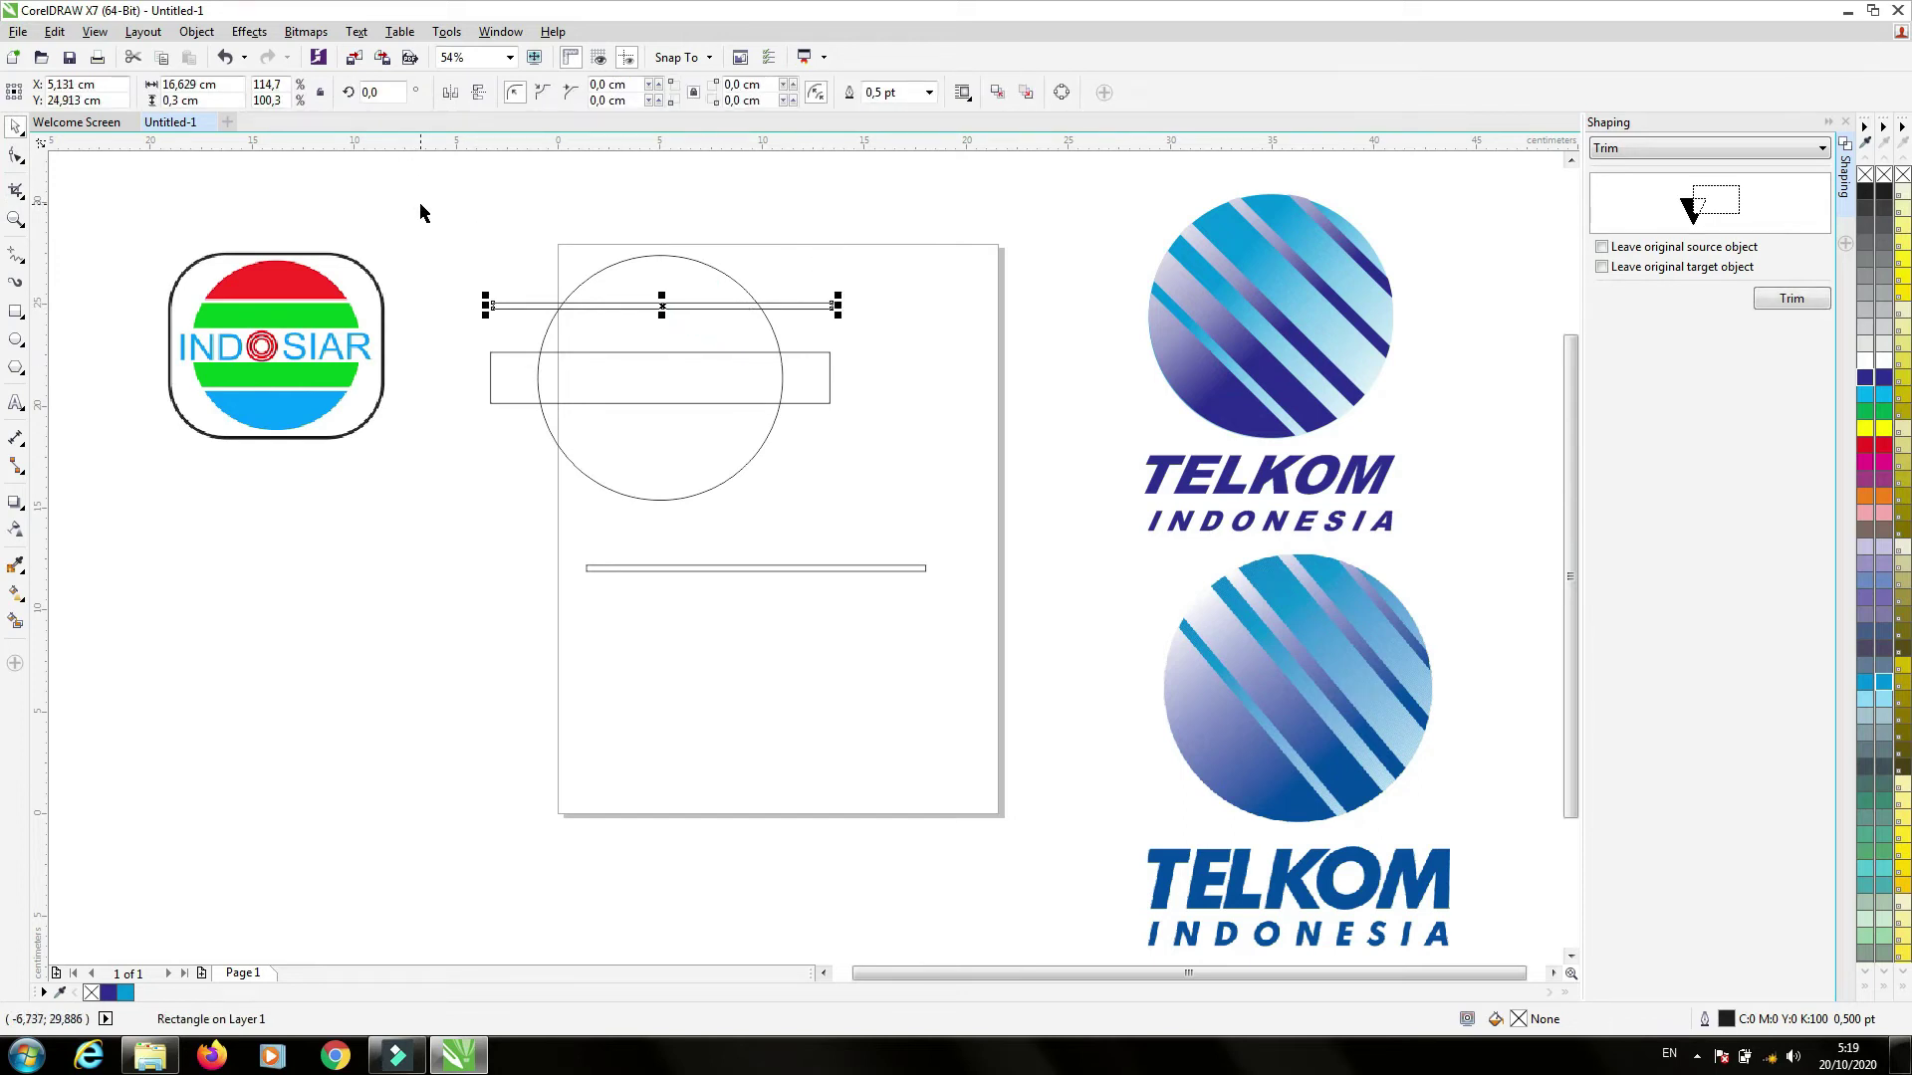
pyautogui.moveTo(424, 241)
pyautogui.mouseDown()
pyautogui.moveTo(913, 628)
pyautogui.moveTo(1024, 665)
pyautogui.mouseUp()
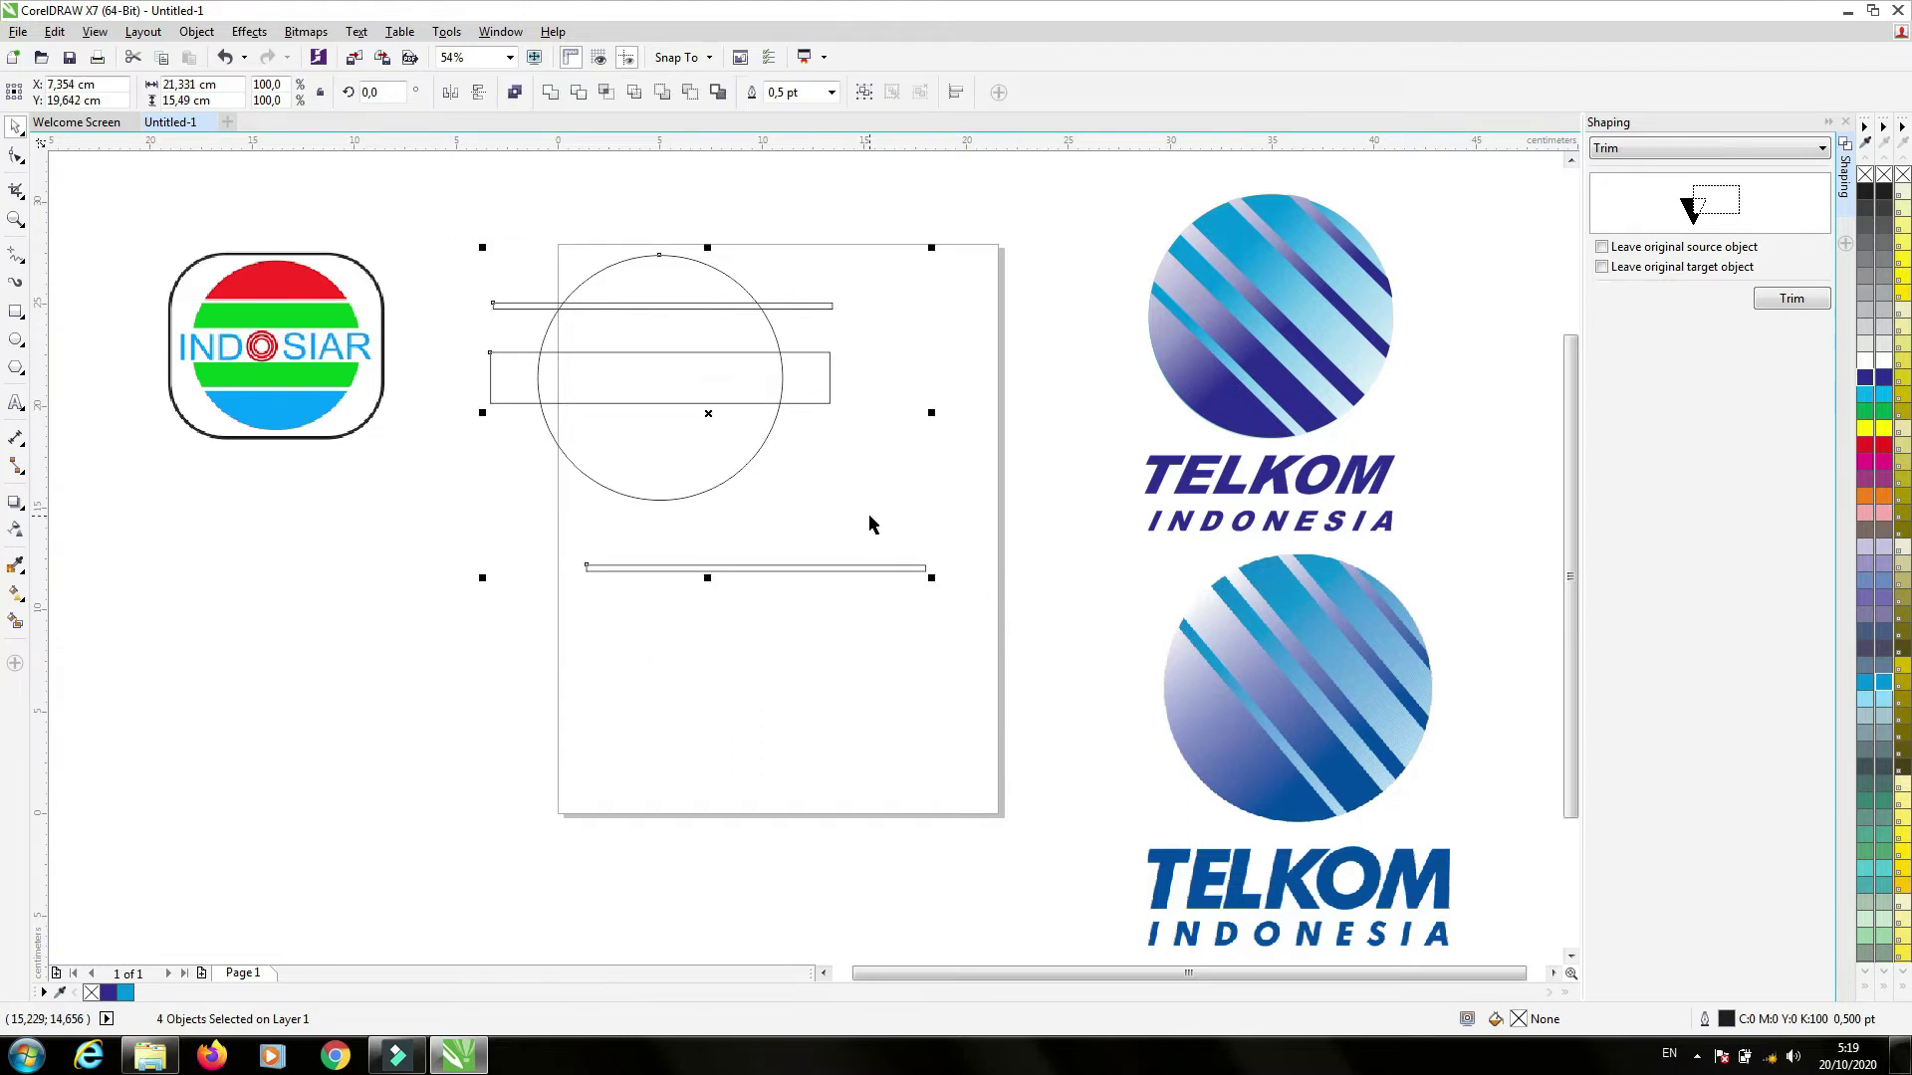
pyautogui.click(211, 1055)
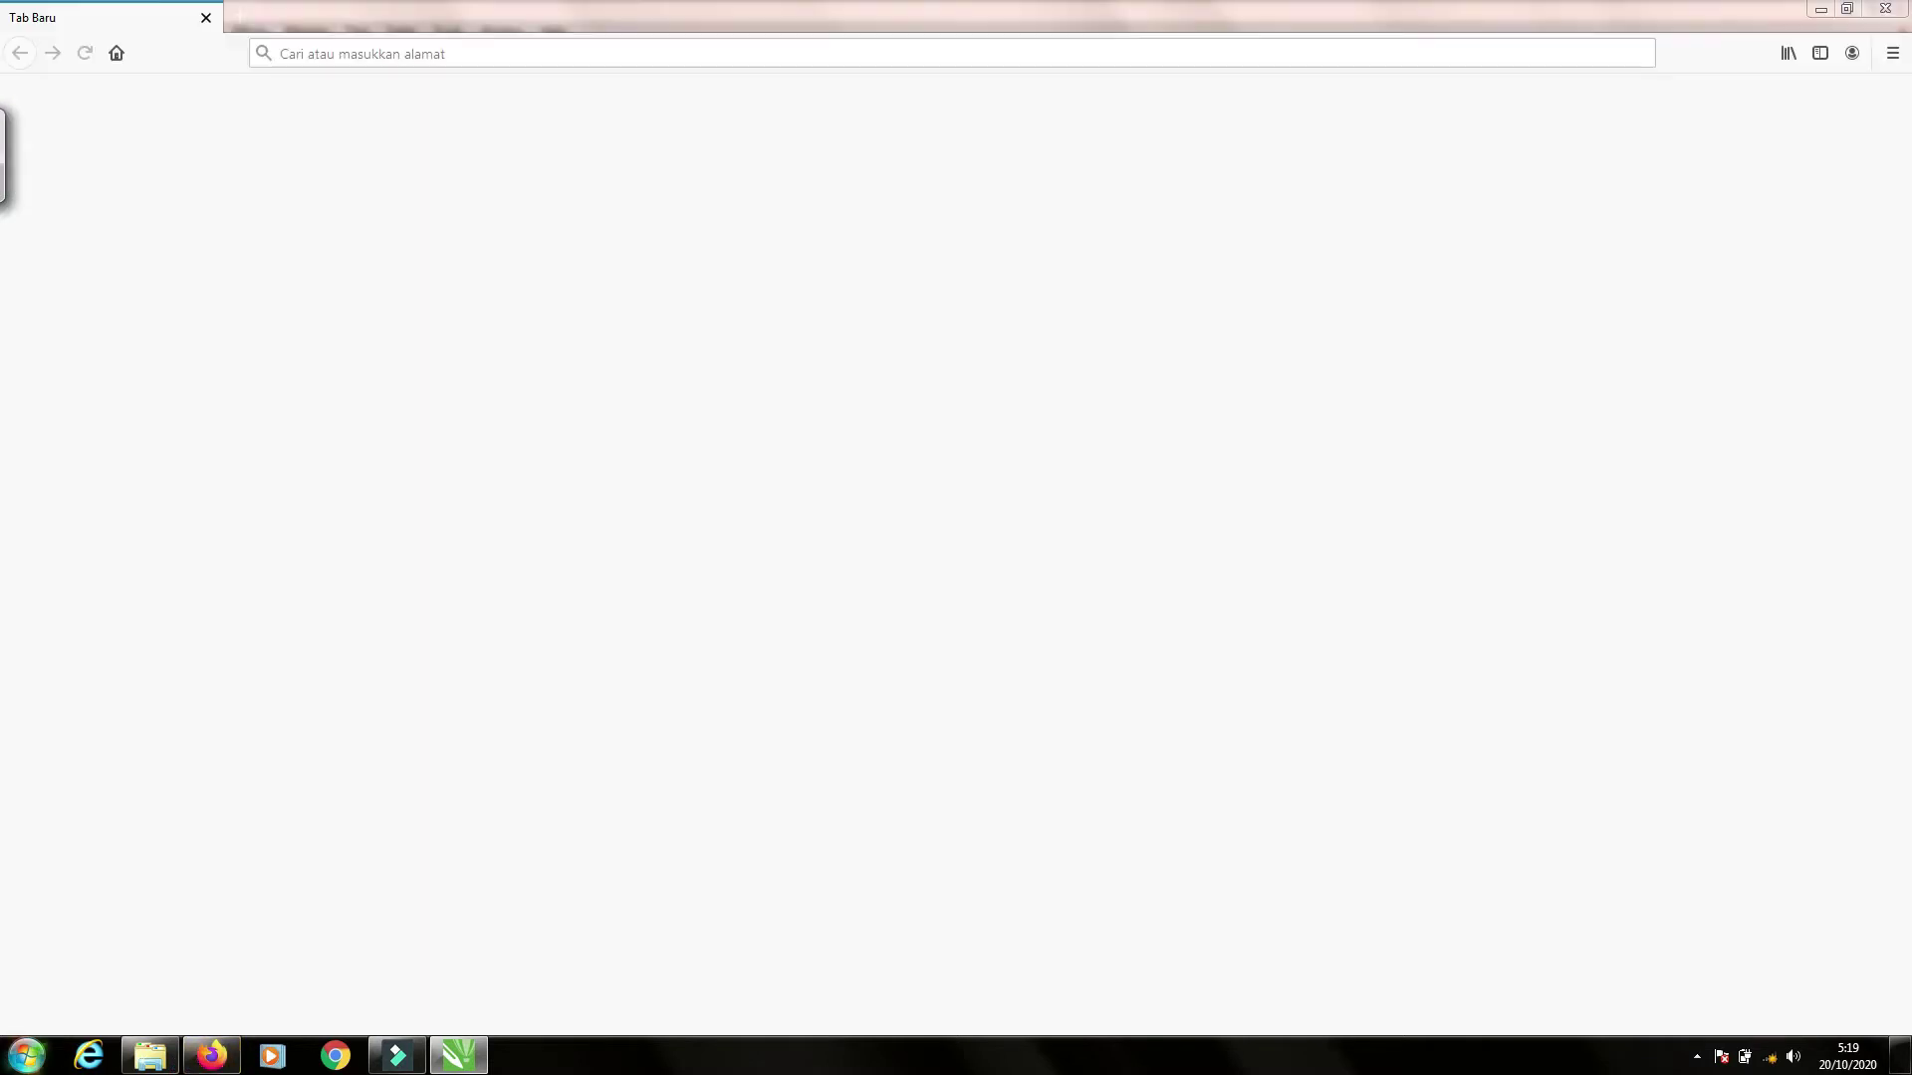
pyautogui.click(468, 1063)
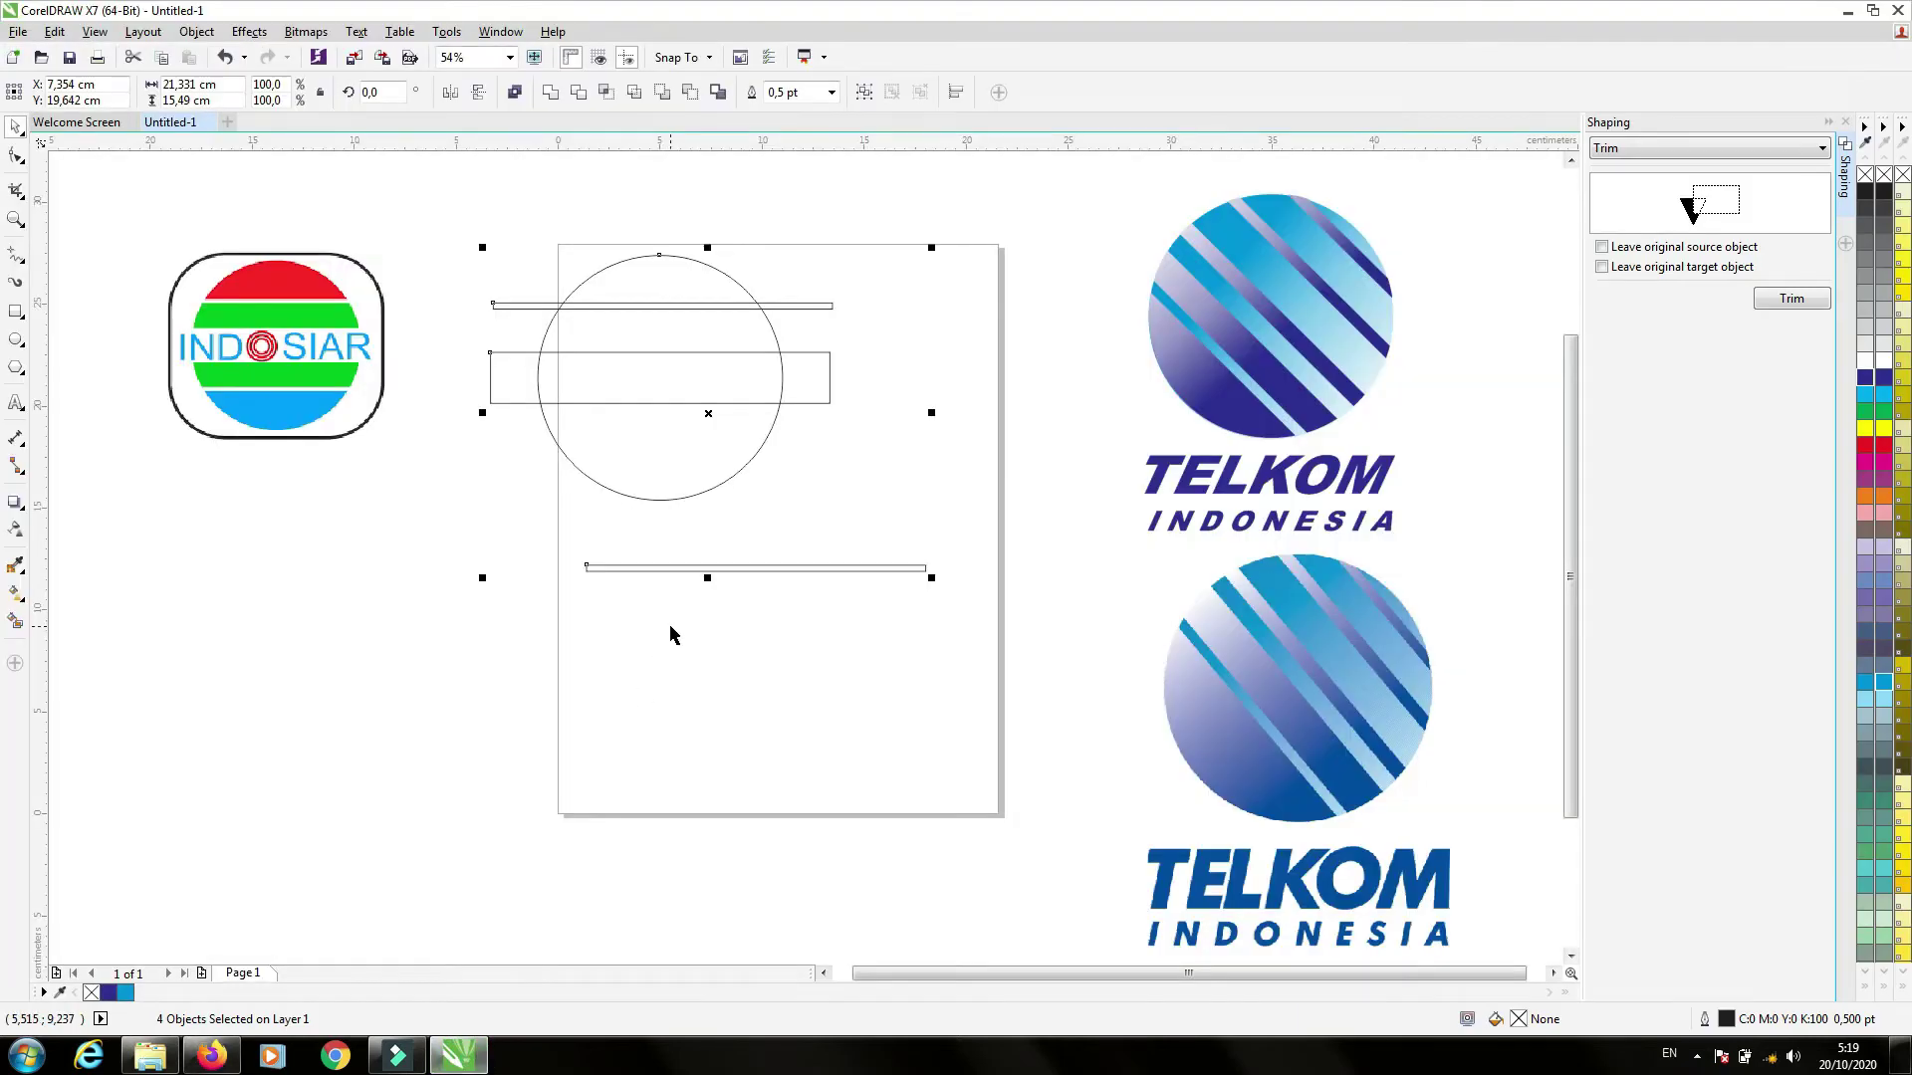
# - Draw a spacer rectangle about 2.0 by 2.1 cm between the top thin bar and middle bar, and move it directly below the middle bar
pyautogui.hotkey('shift', 'F2')
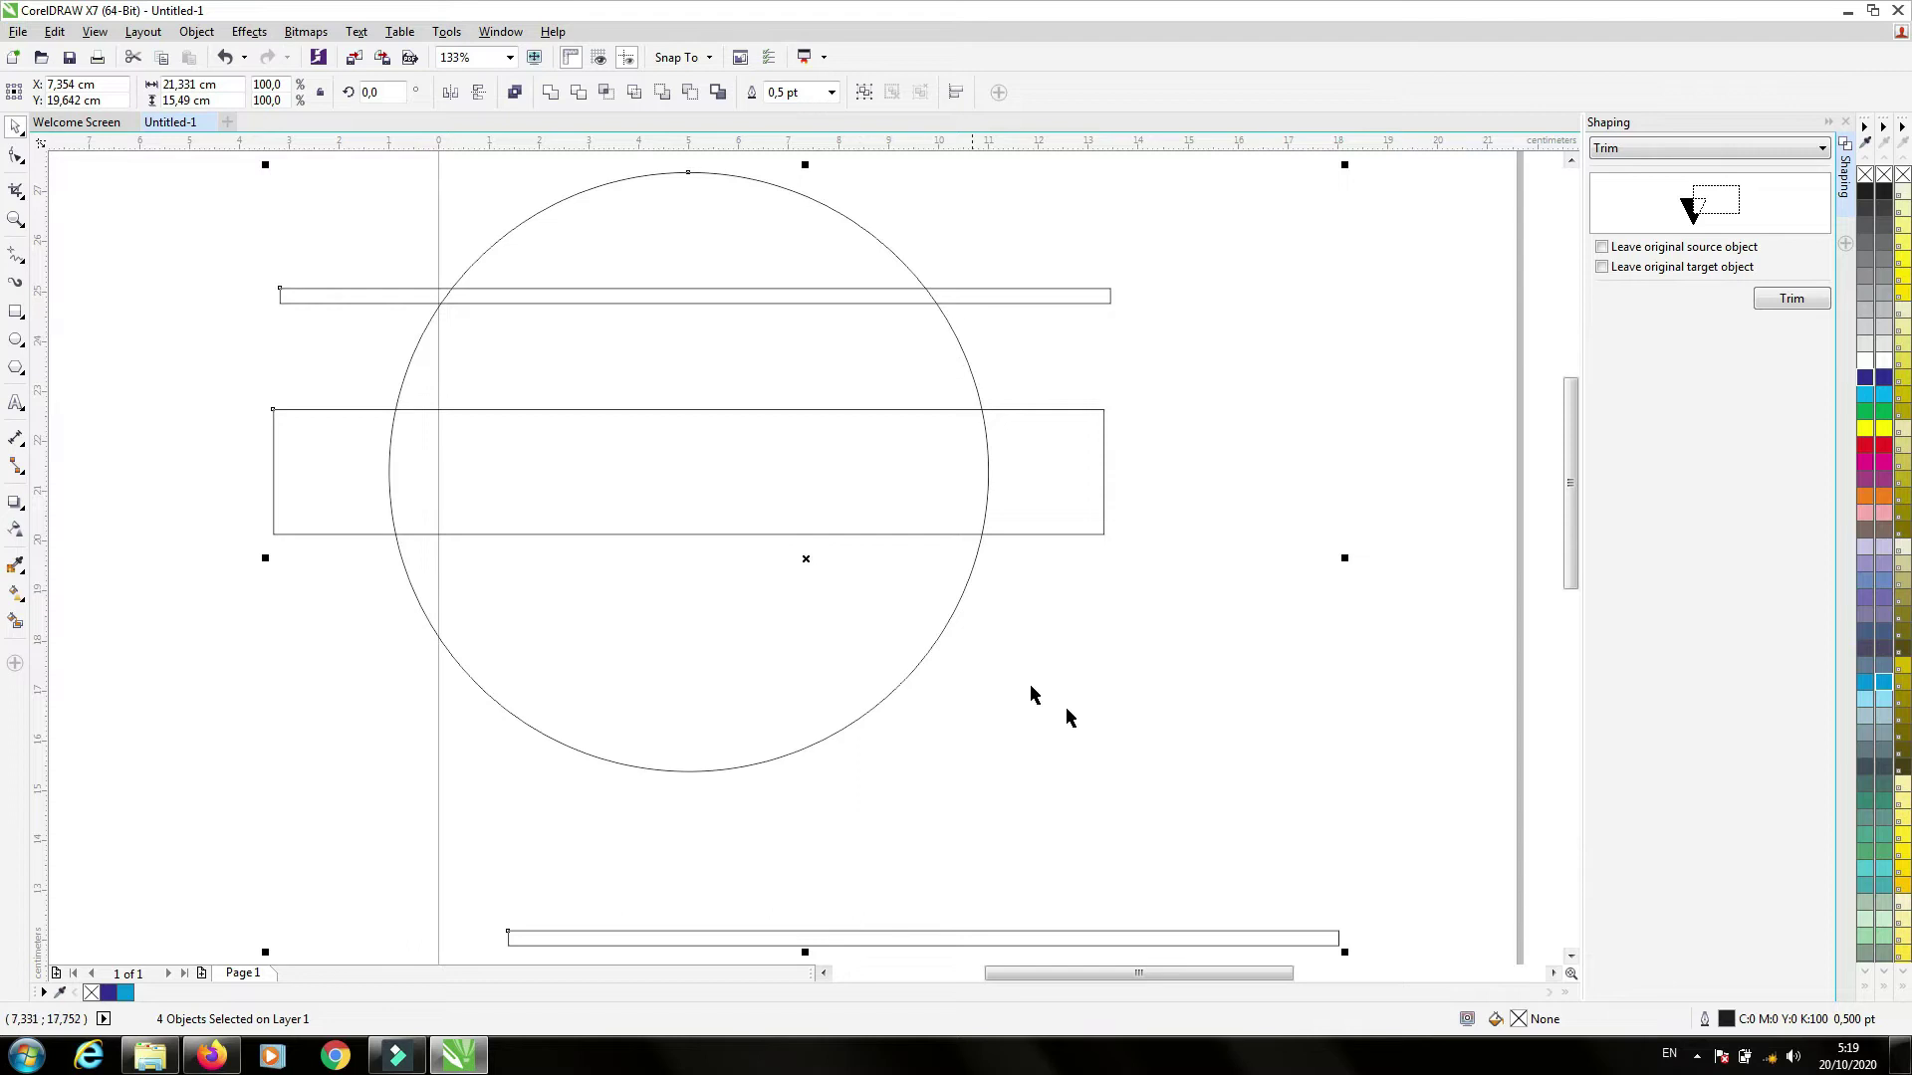
pyautogui.click(1323, 754)
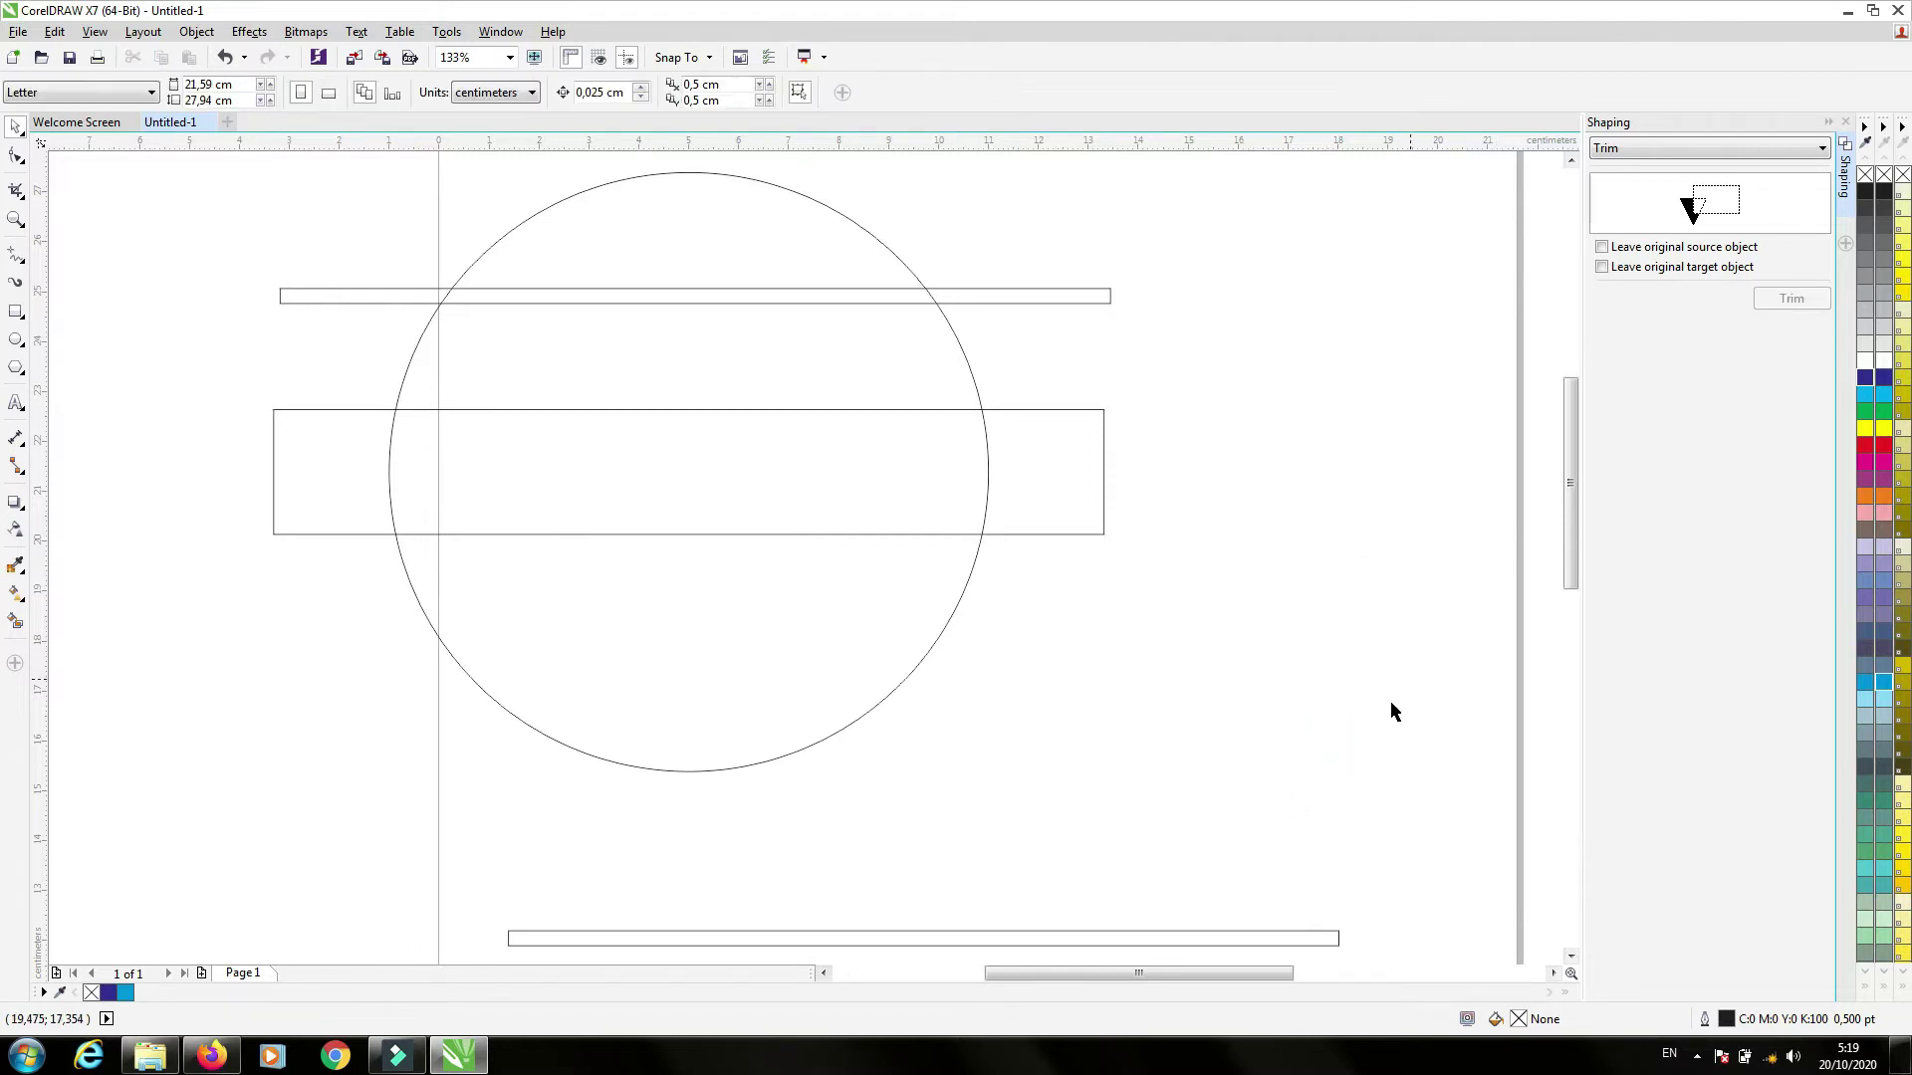
pyautogui.click(1144, 938)
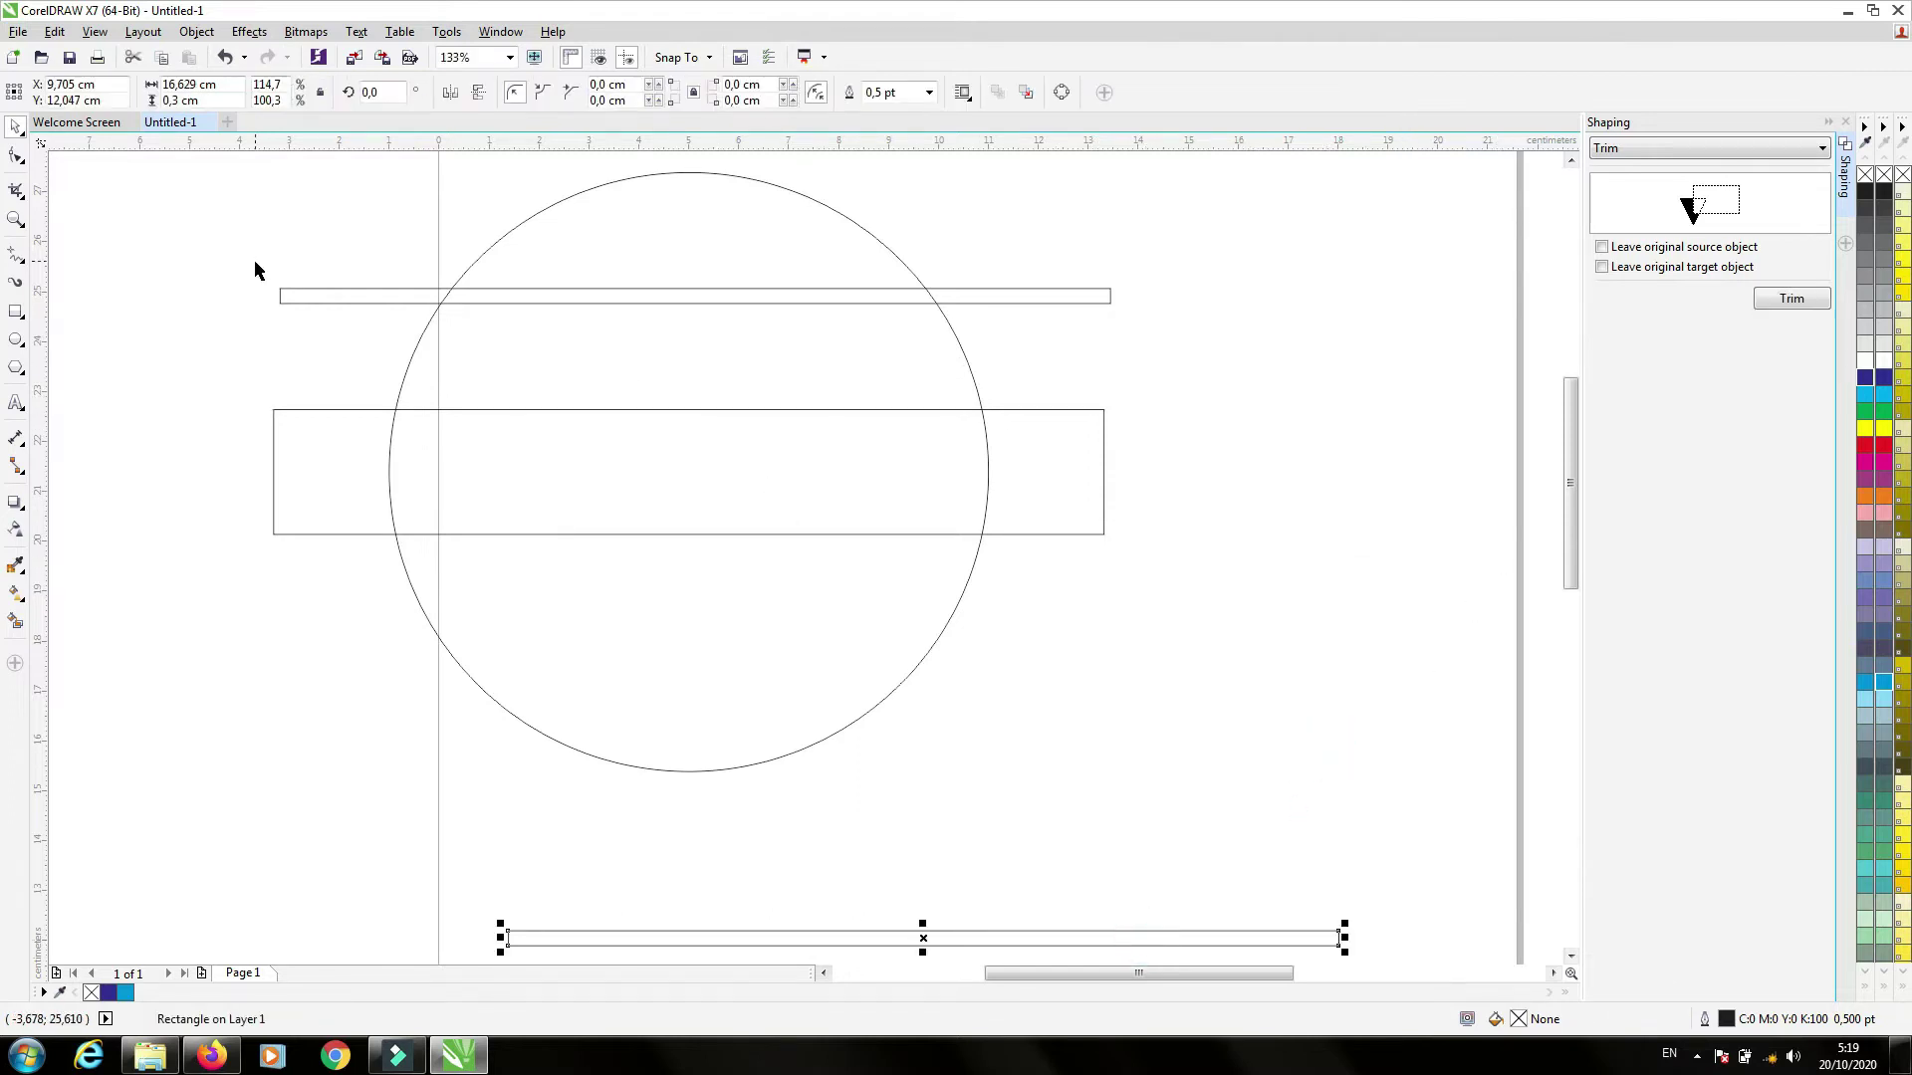
pyautogui.click(16, 312)
pyautogui.moveTo(441, 303); pyautogui.dragTo(541, 410)
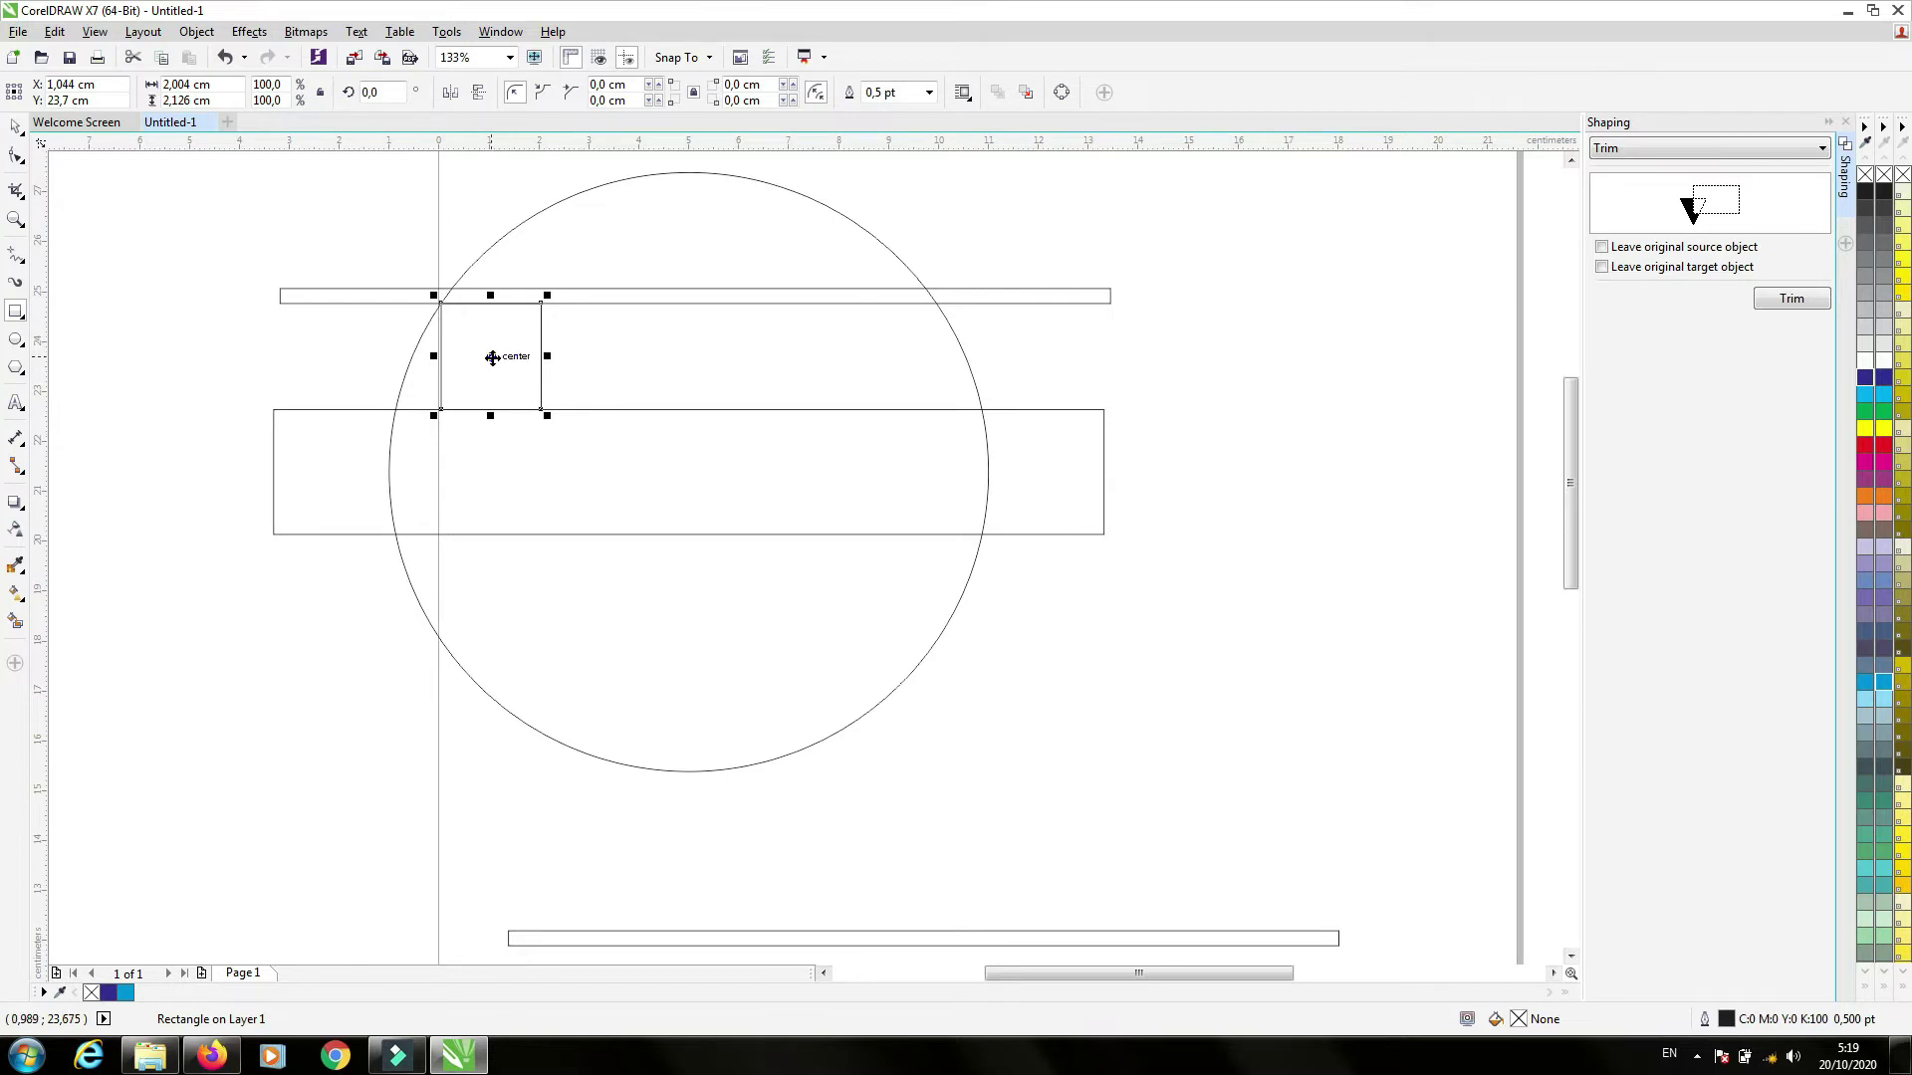
pyautogui.moveTo(491, 358); pyautogui.dragTo(527, 589)
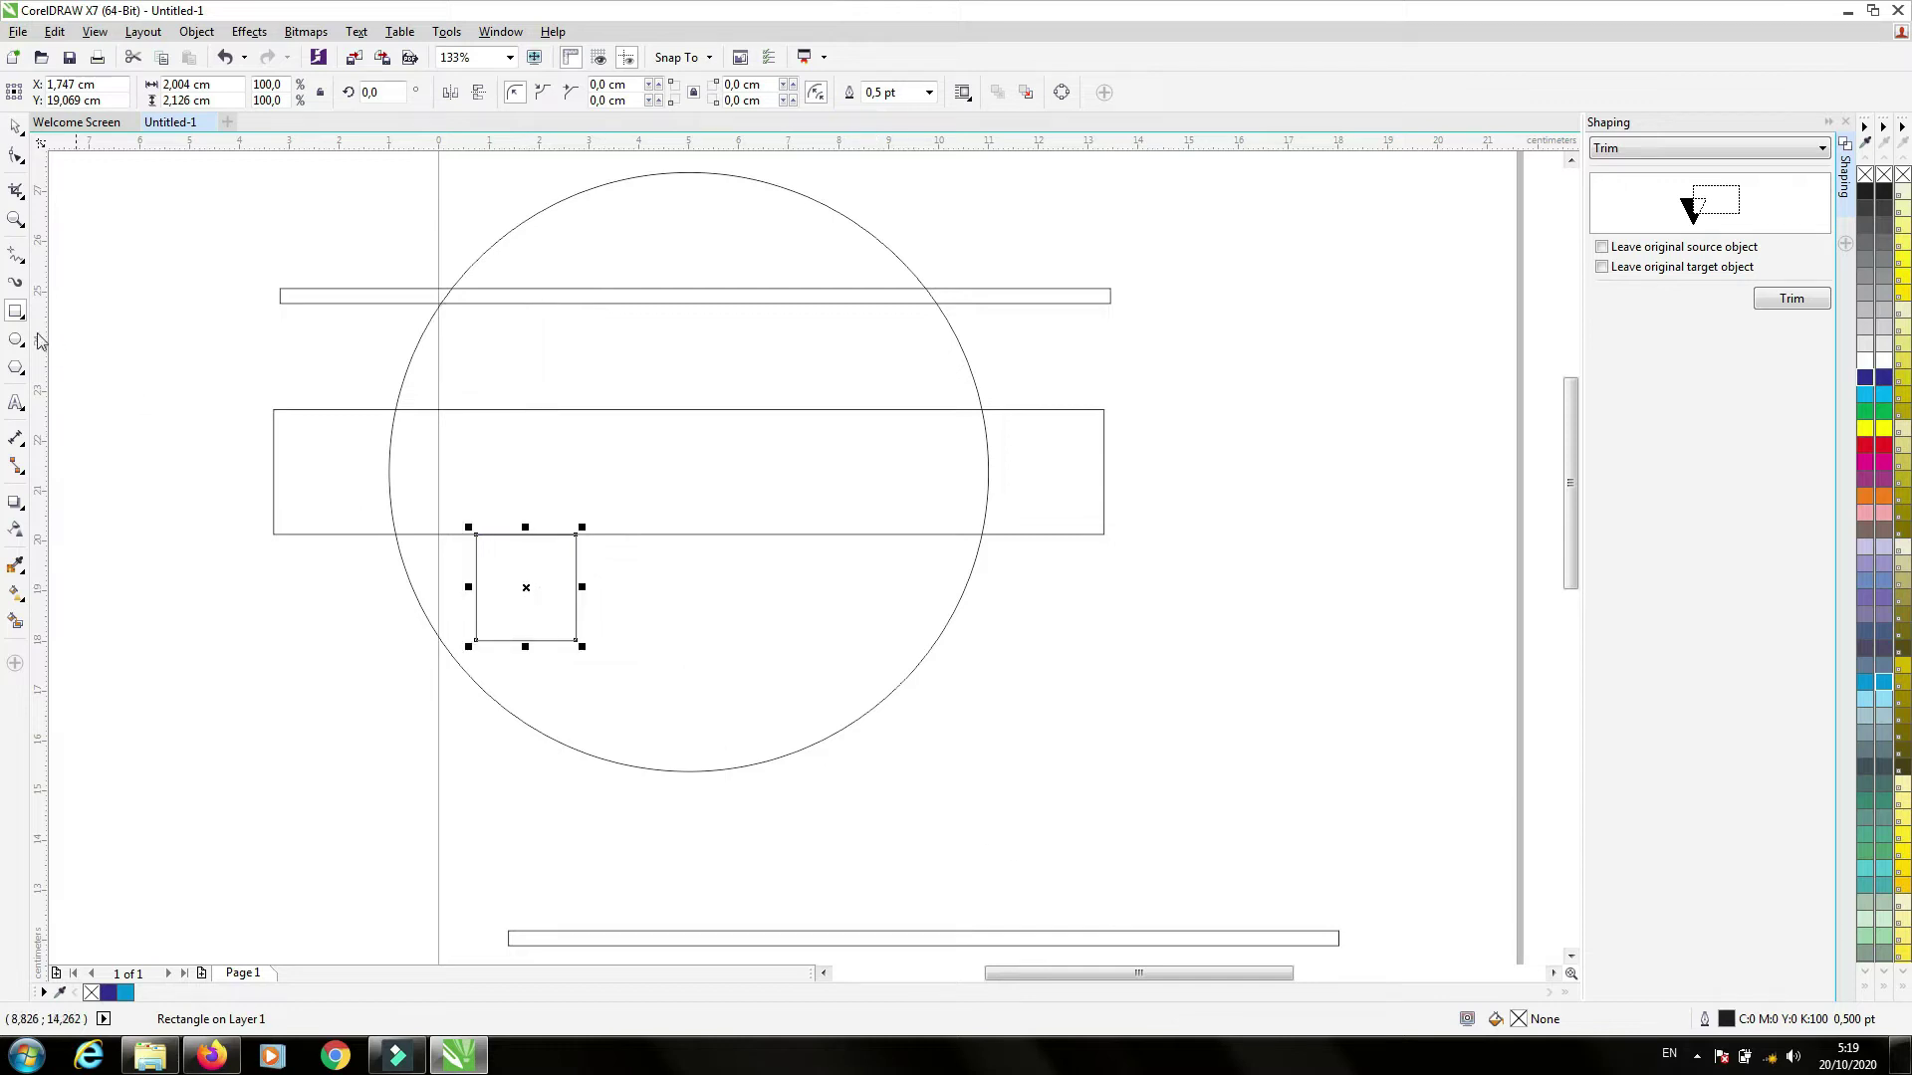
# - Move the lower thin bar up against the spacer rectangle's bottom edge and delete the spacer
pyautogui.click(15, 127)
pyautogui.moveTo(626, 941); pyautogui.dragTo(397, 654)
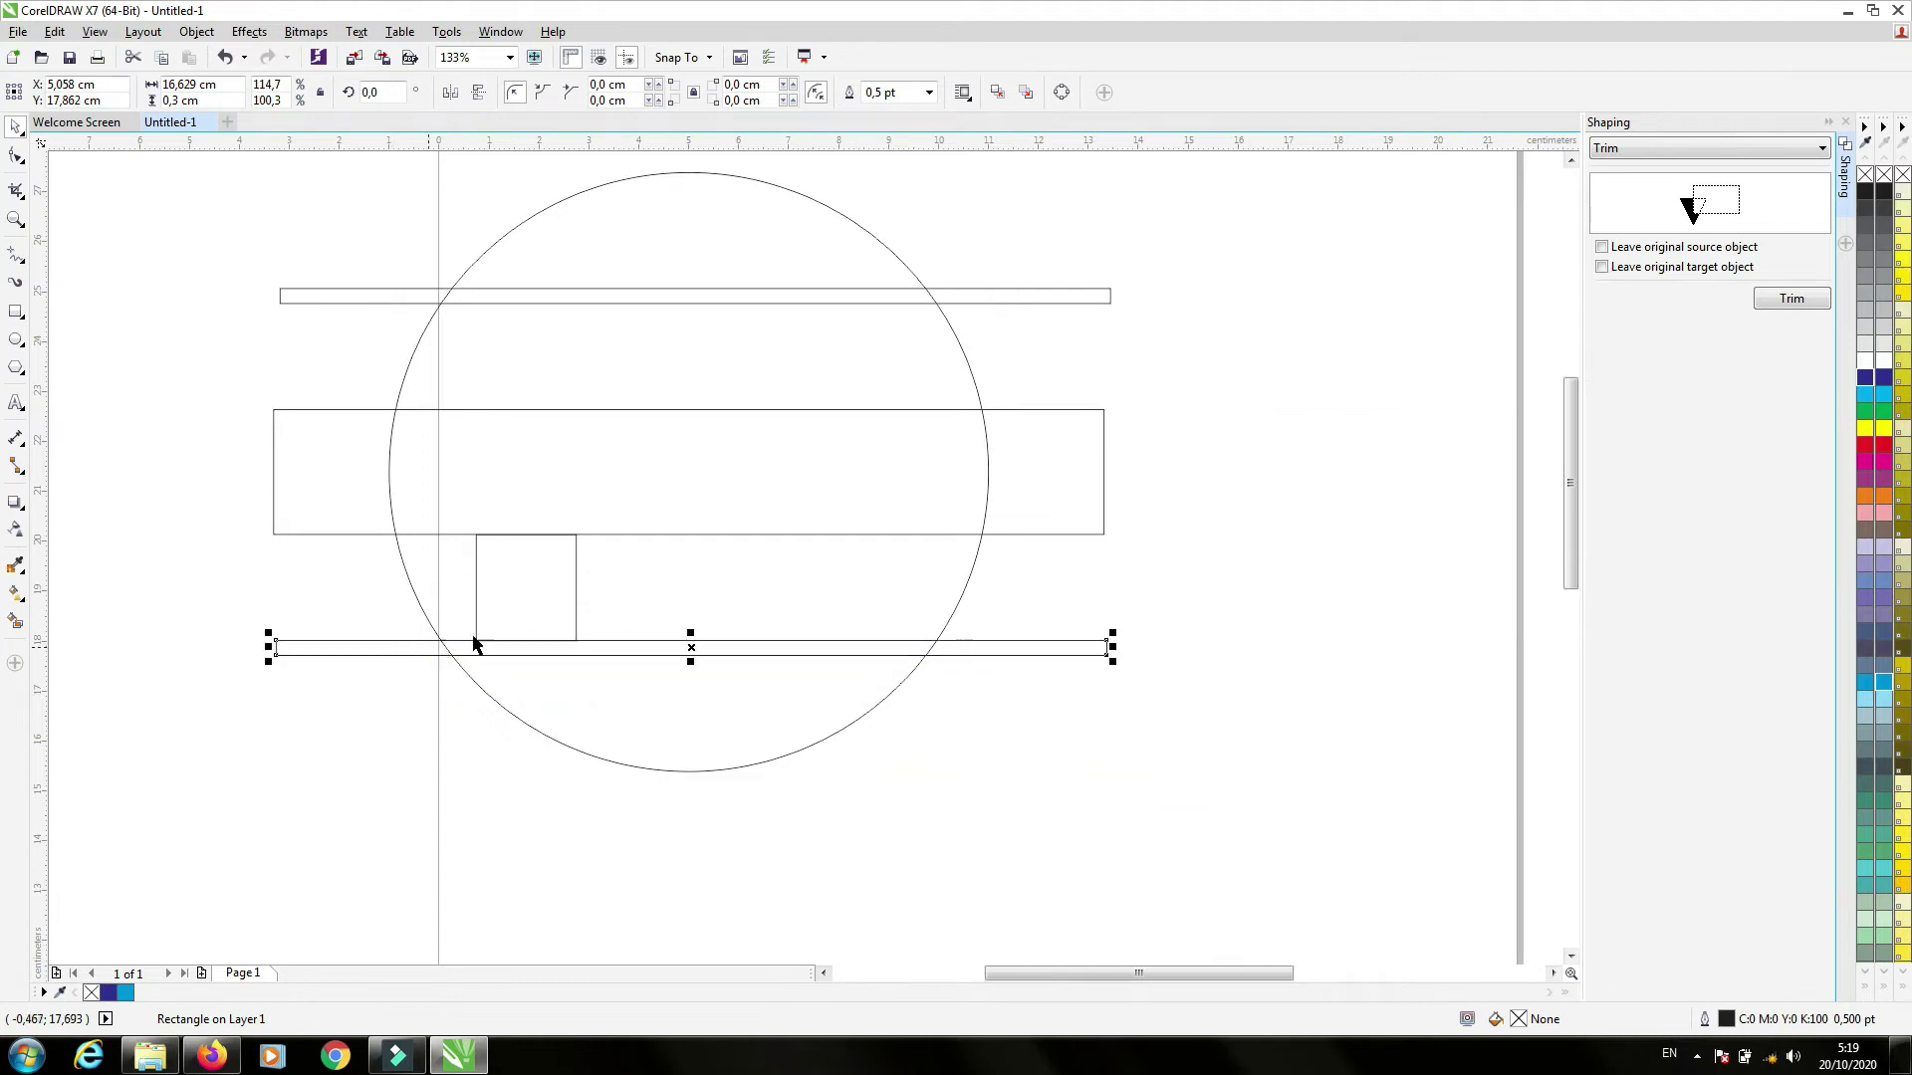
pyautogui.click(521, 630)
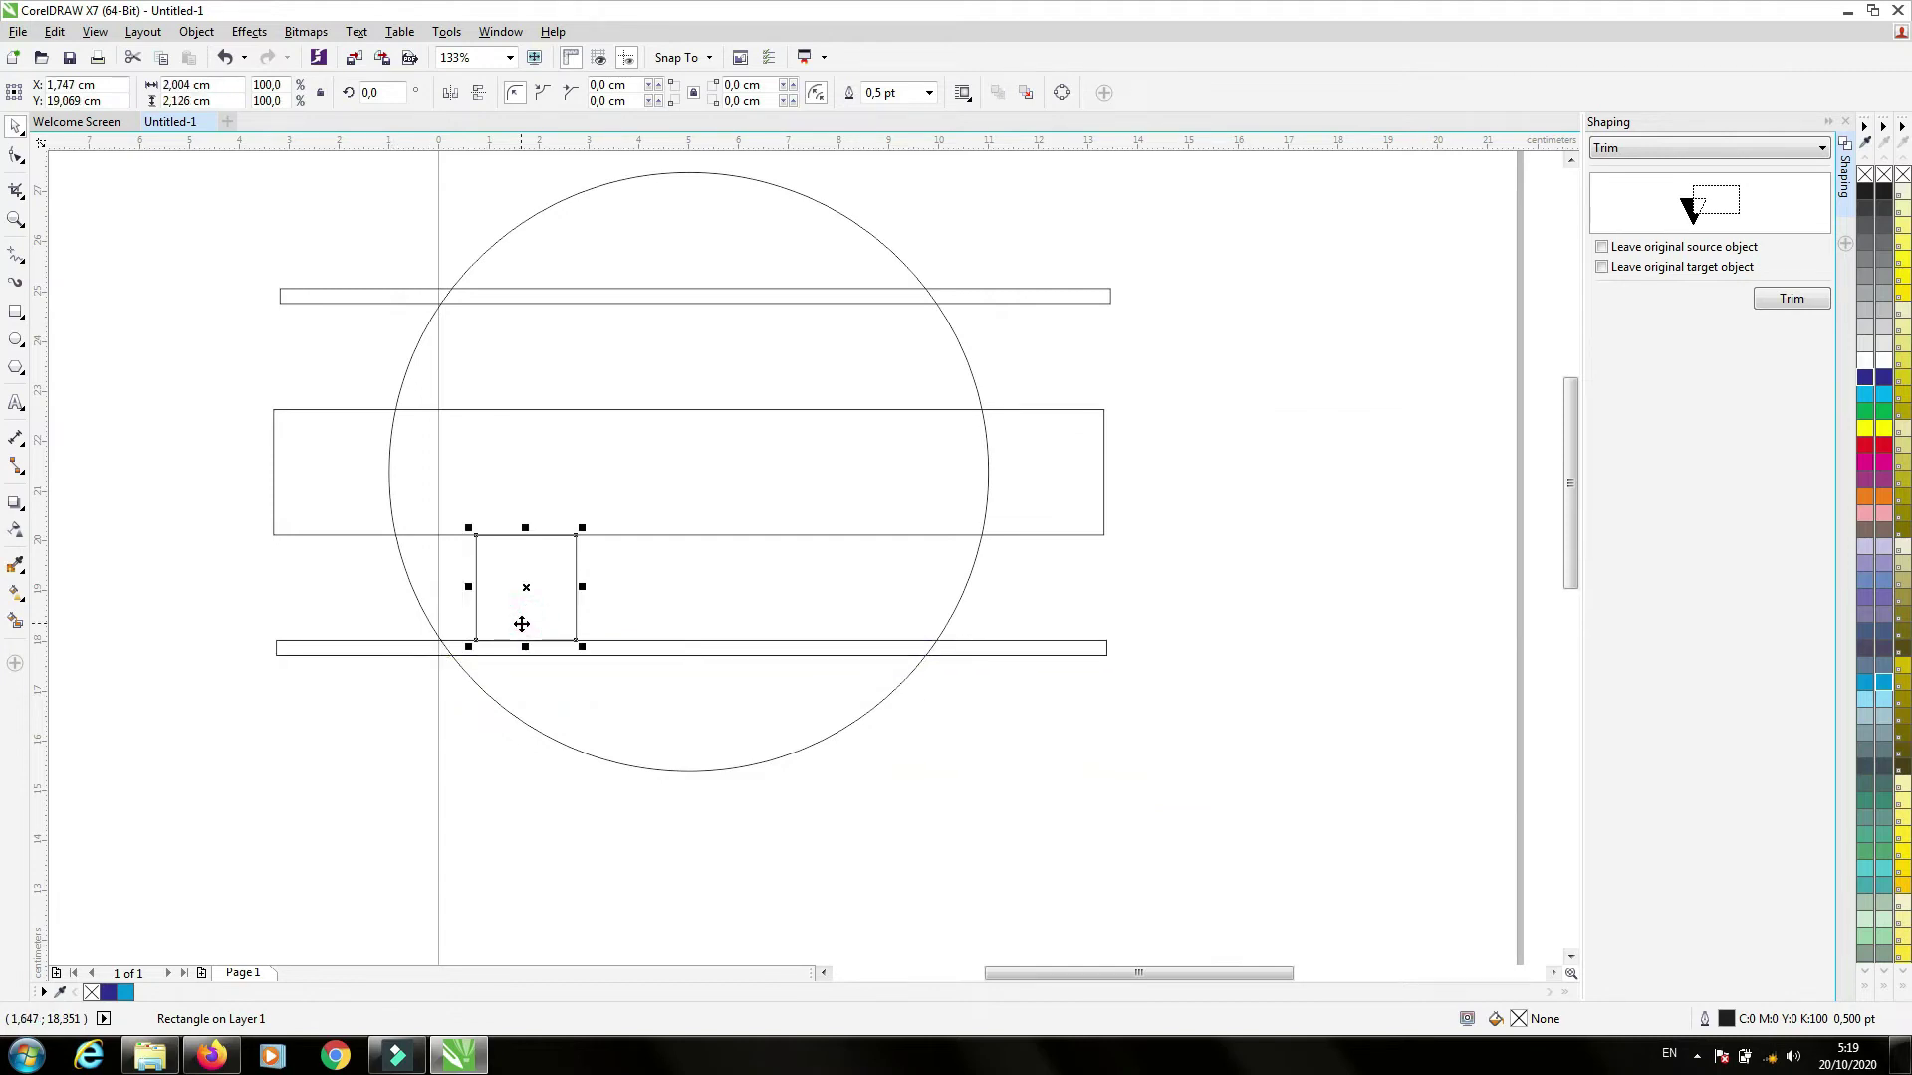
pyautogui.press('Delete')
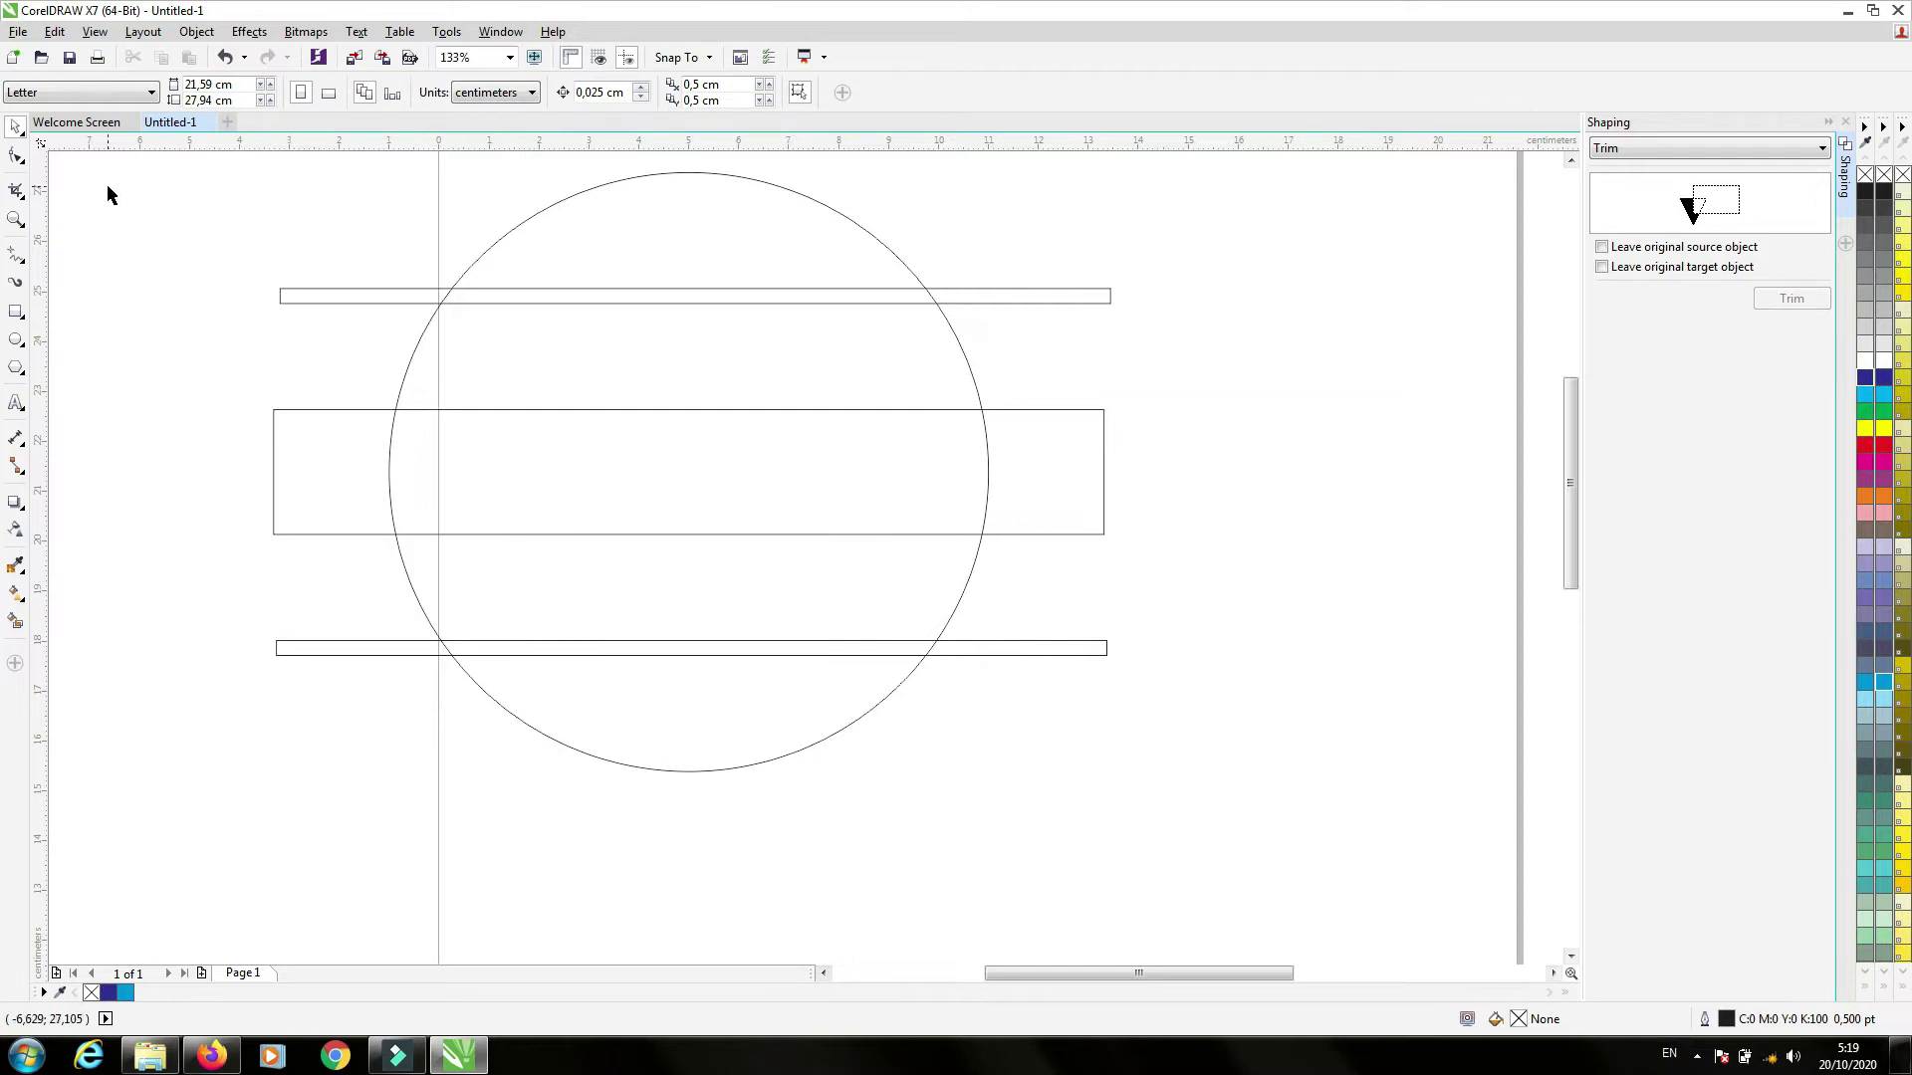
# - Align the circle and all three bars to a common vertical center line
pyautogui.moveTo(85, 169); pyautogui.dragTo(1245, 816)
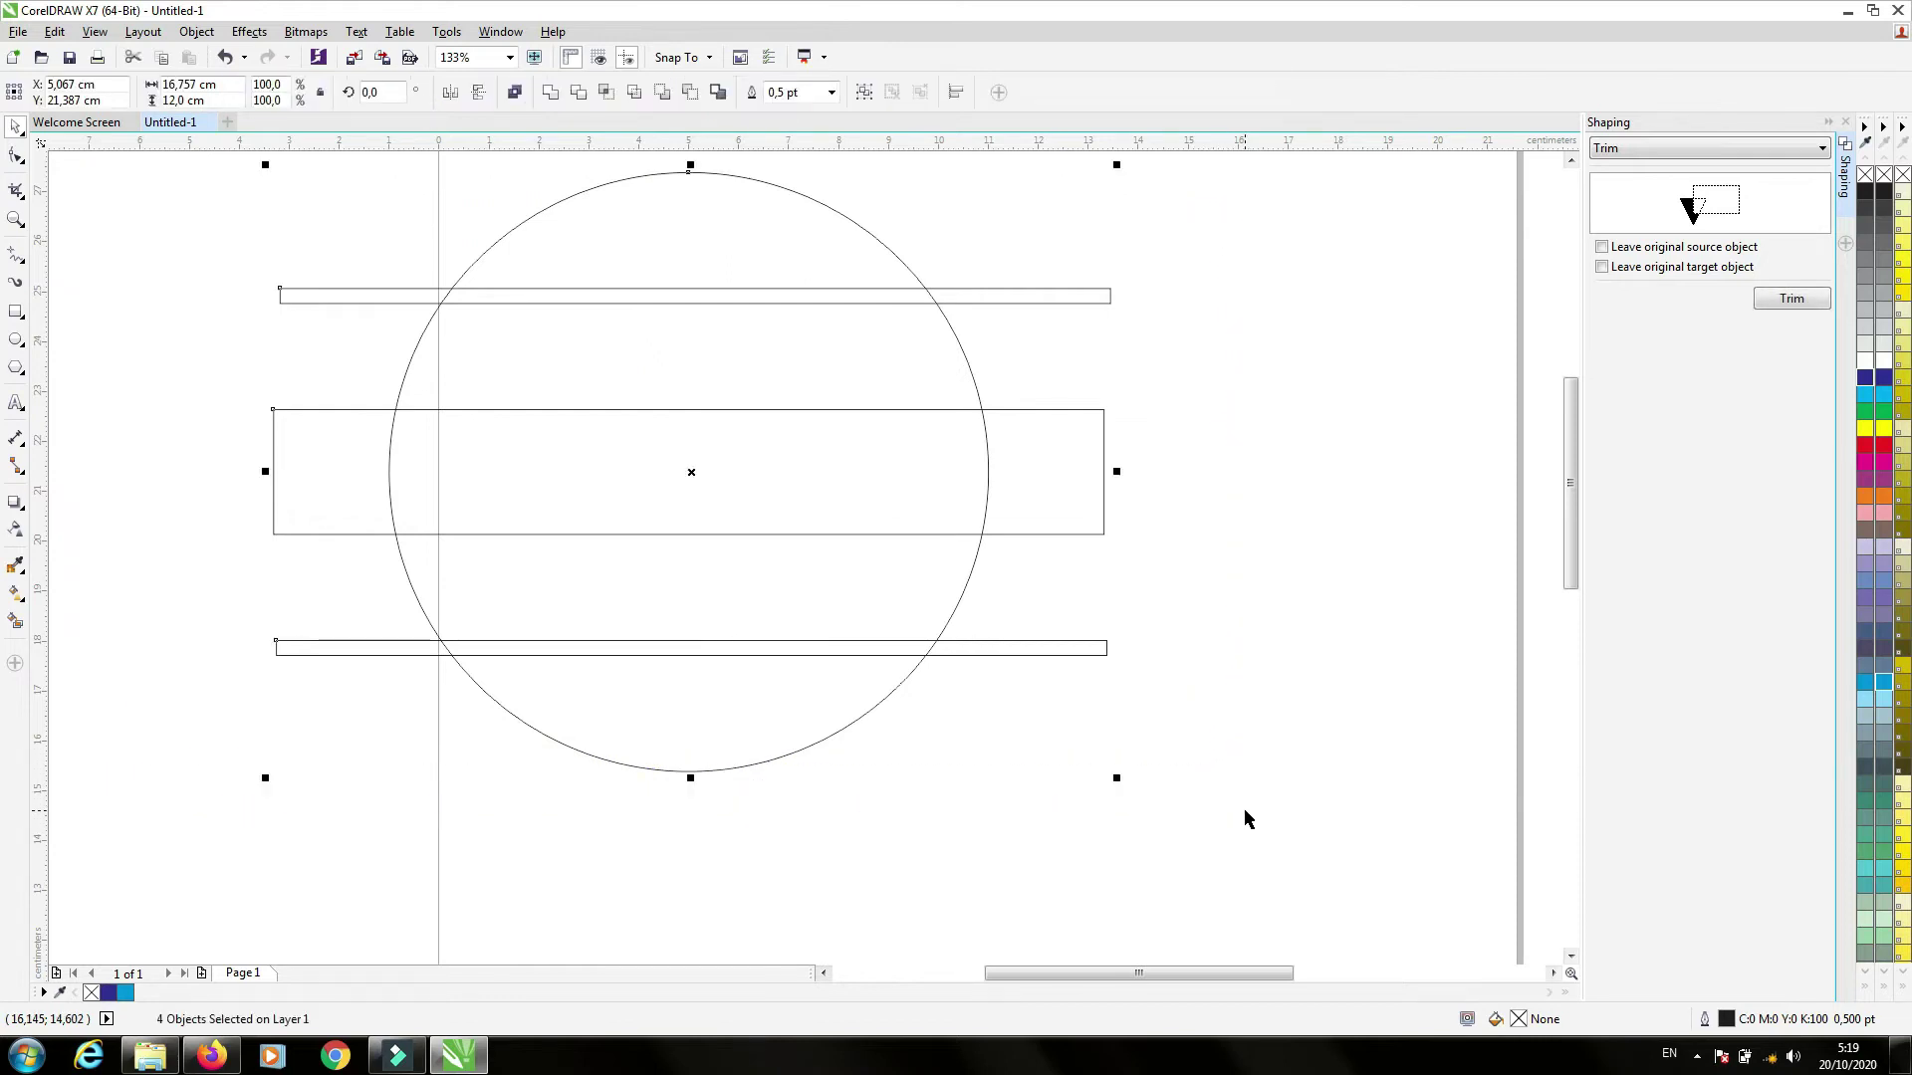
pyautogui.press('c')
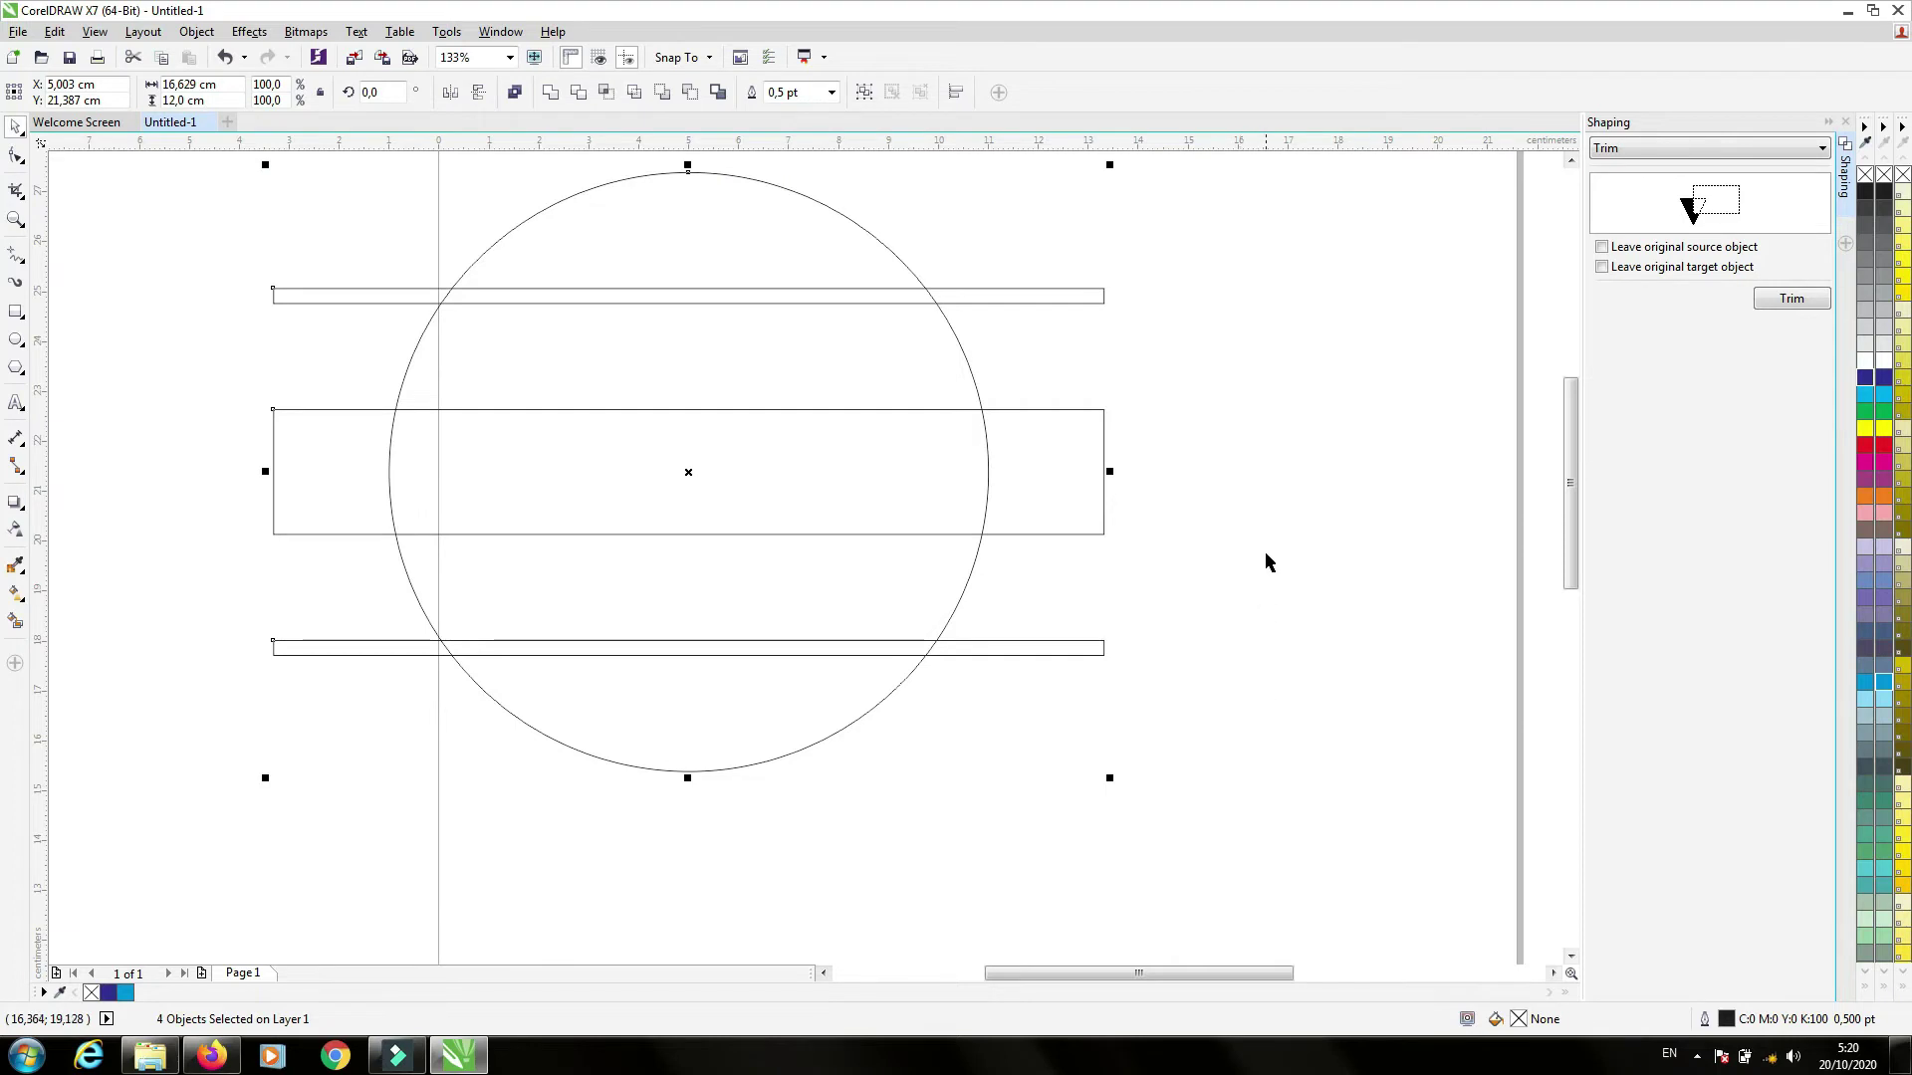
pyautogui.click(1270, 583)
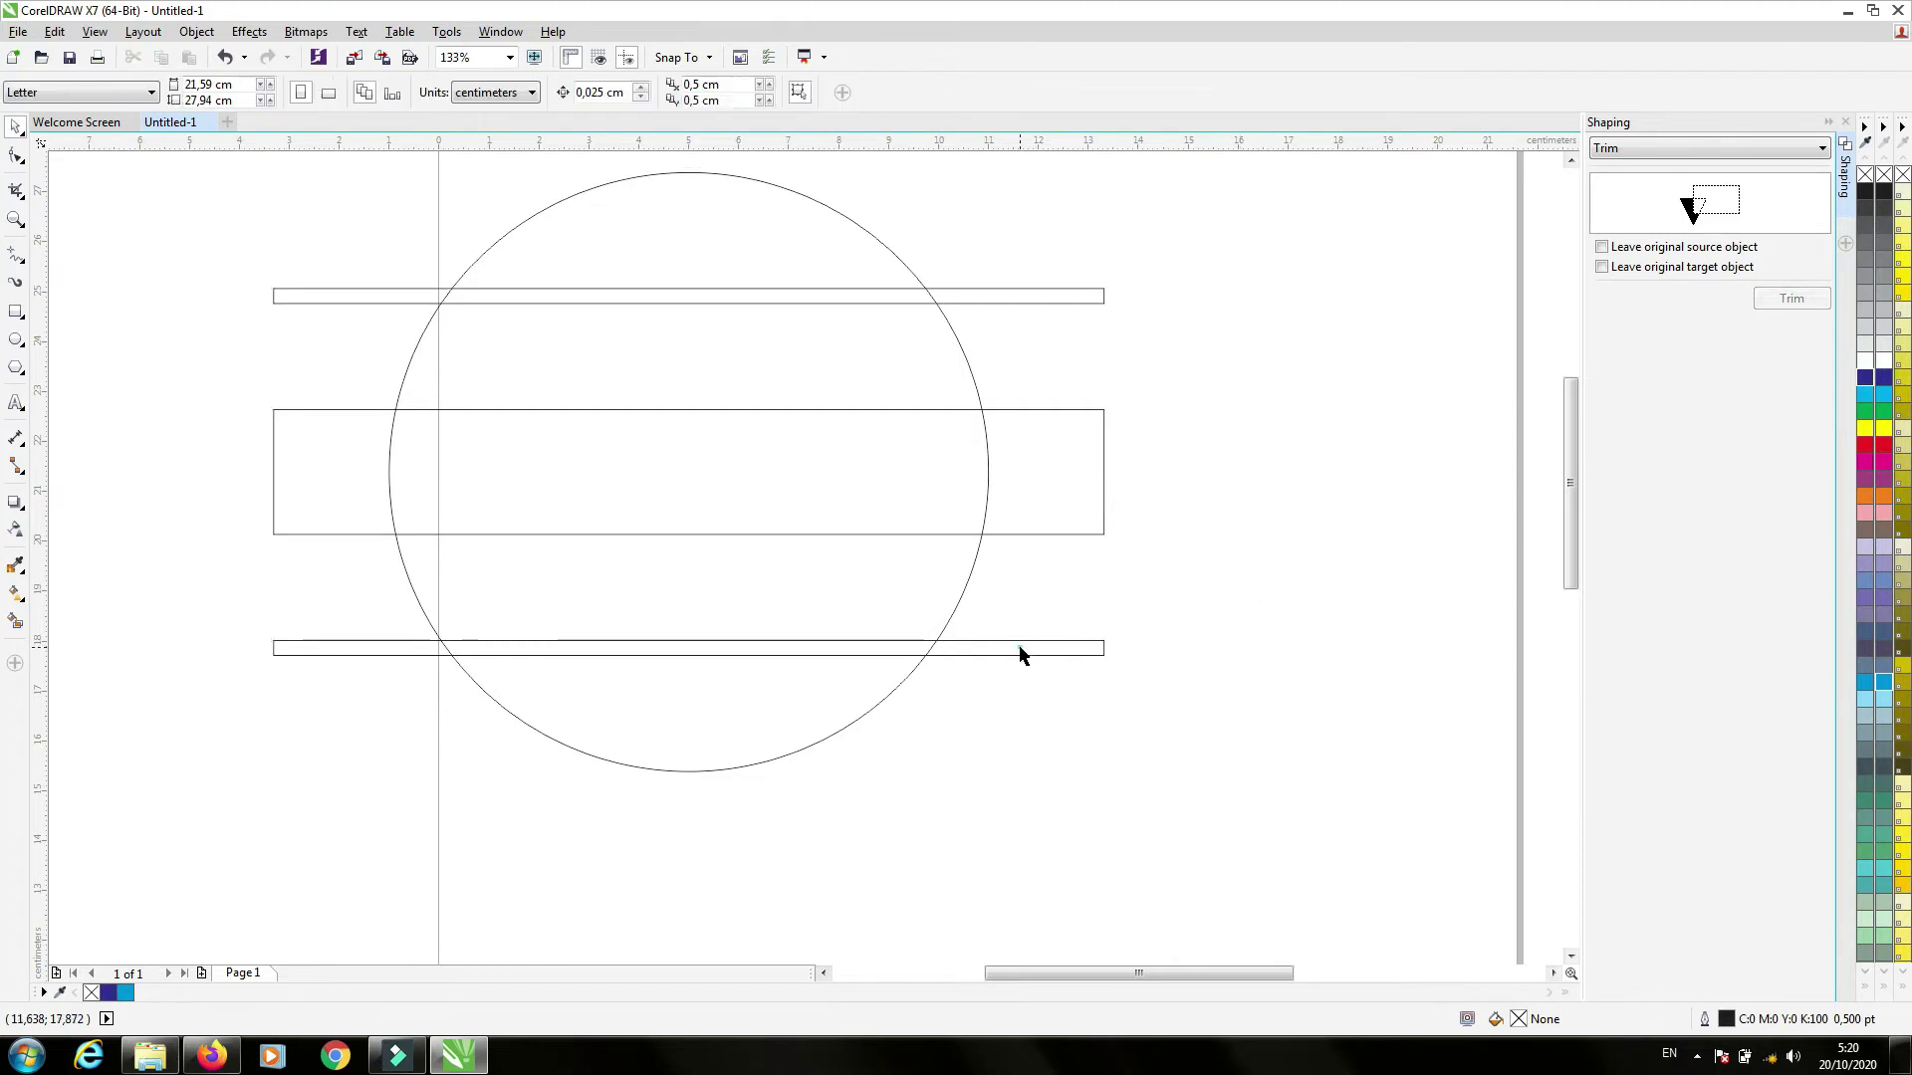
# - Group the two thin bars and the thick middle bar into one object
pyautogui.click(1019, 653)
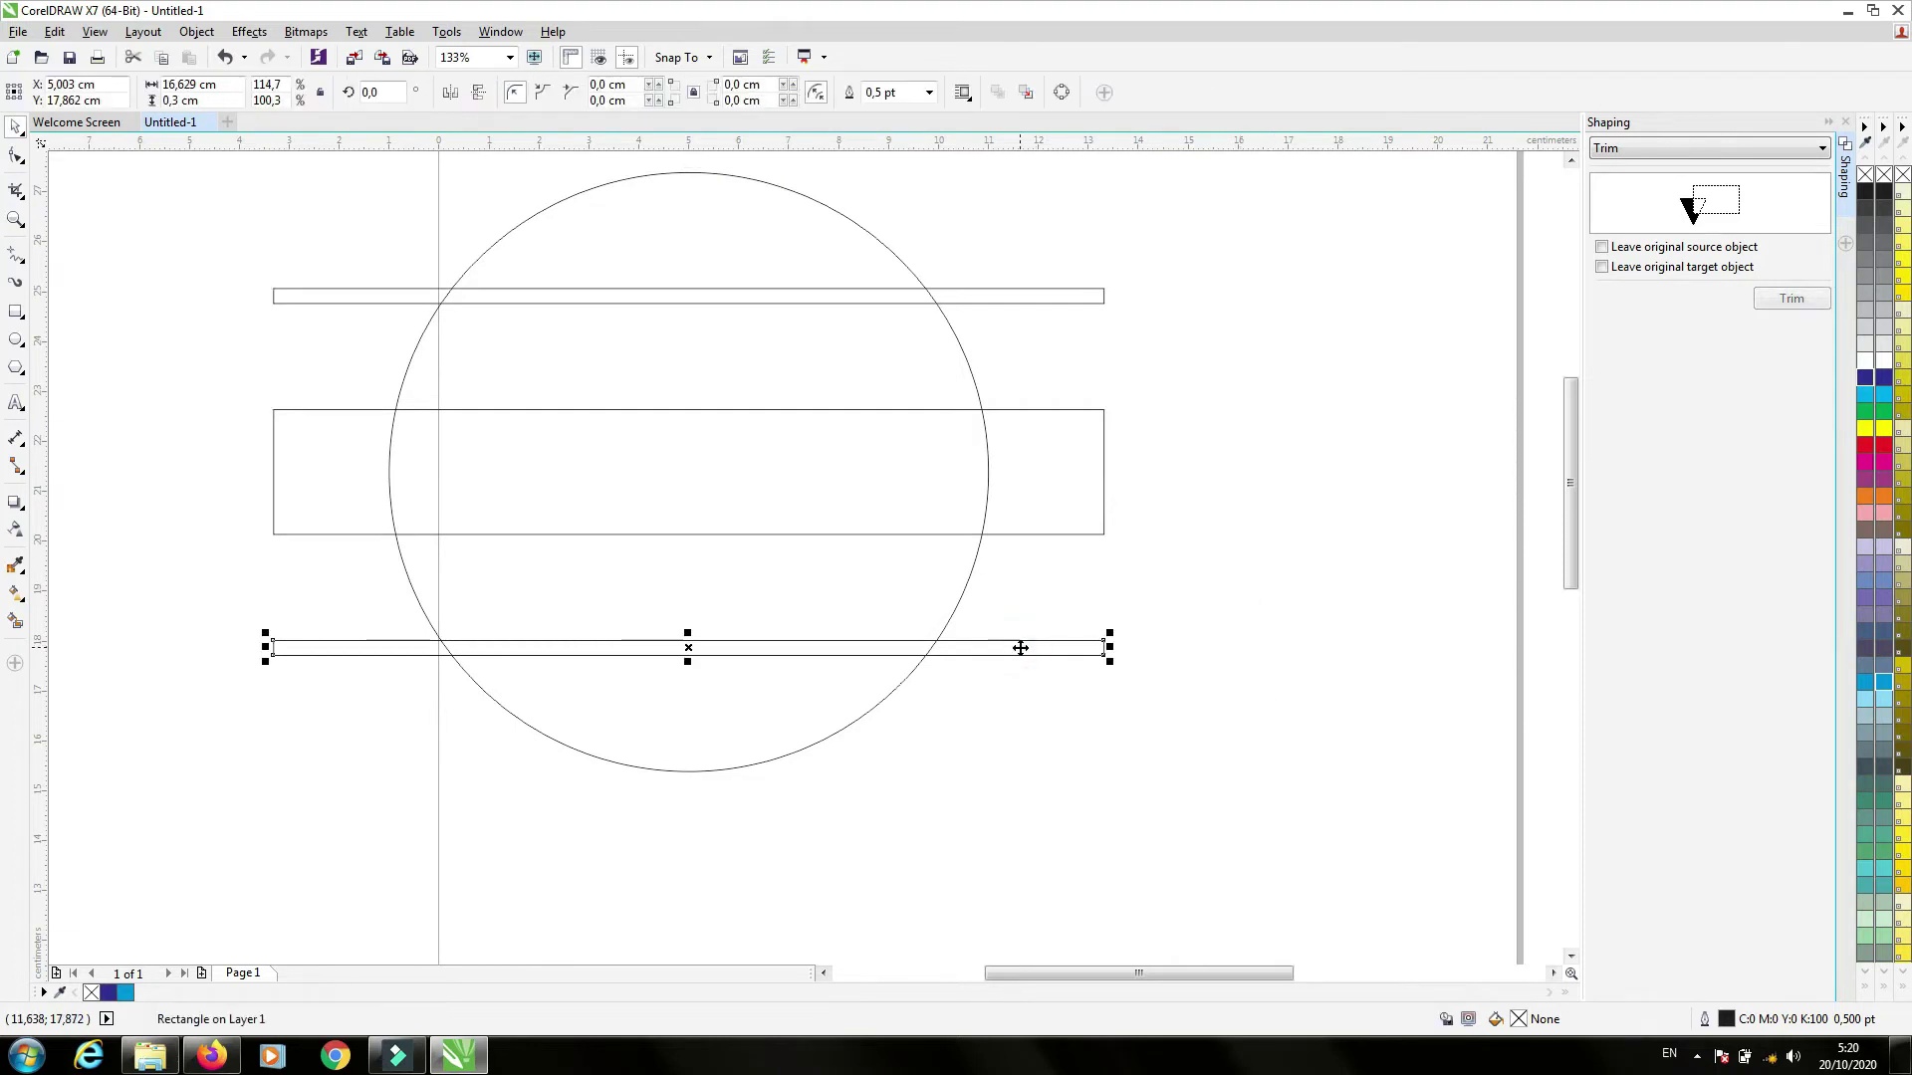
pyautogui.keyDown('shift'); pyautogui.click(1027, 513); pyautogui.keyUp('shift')
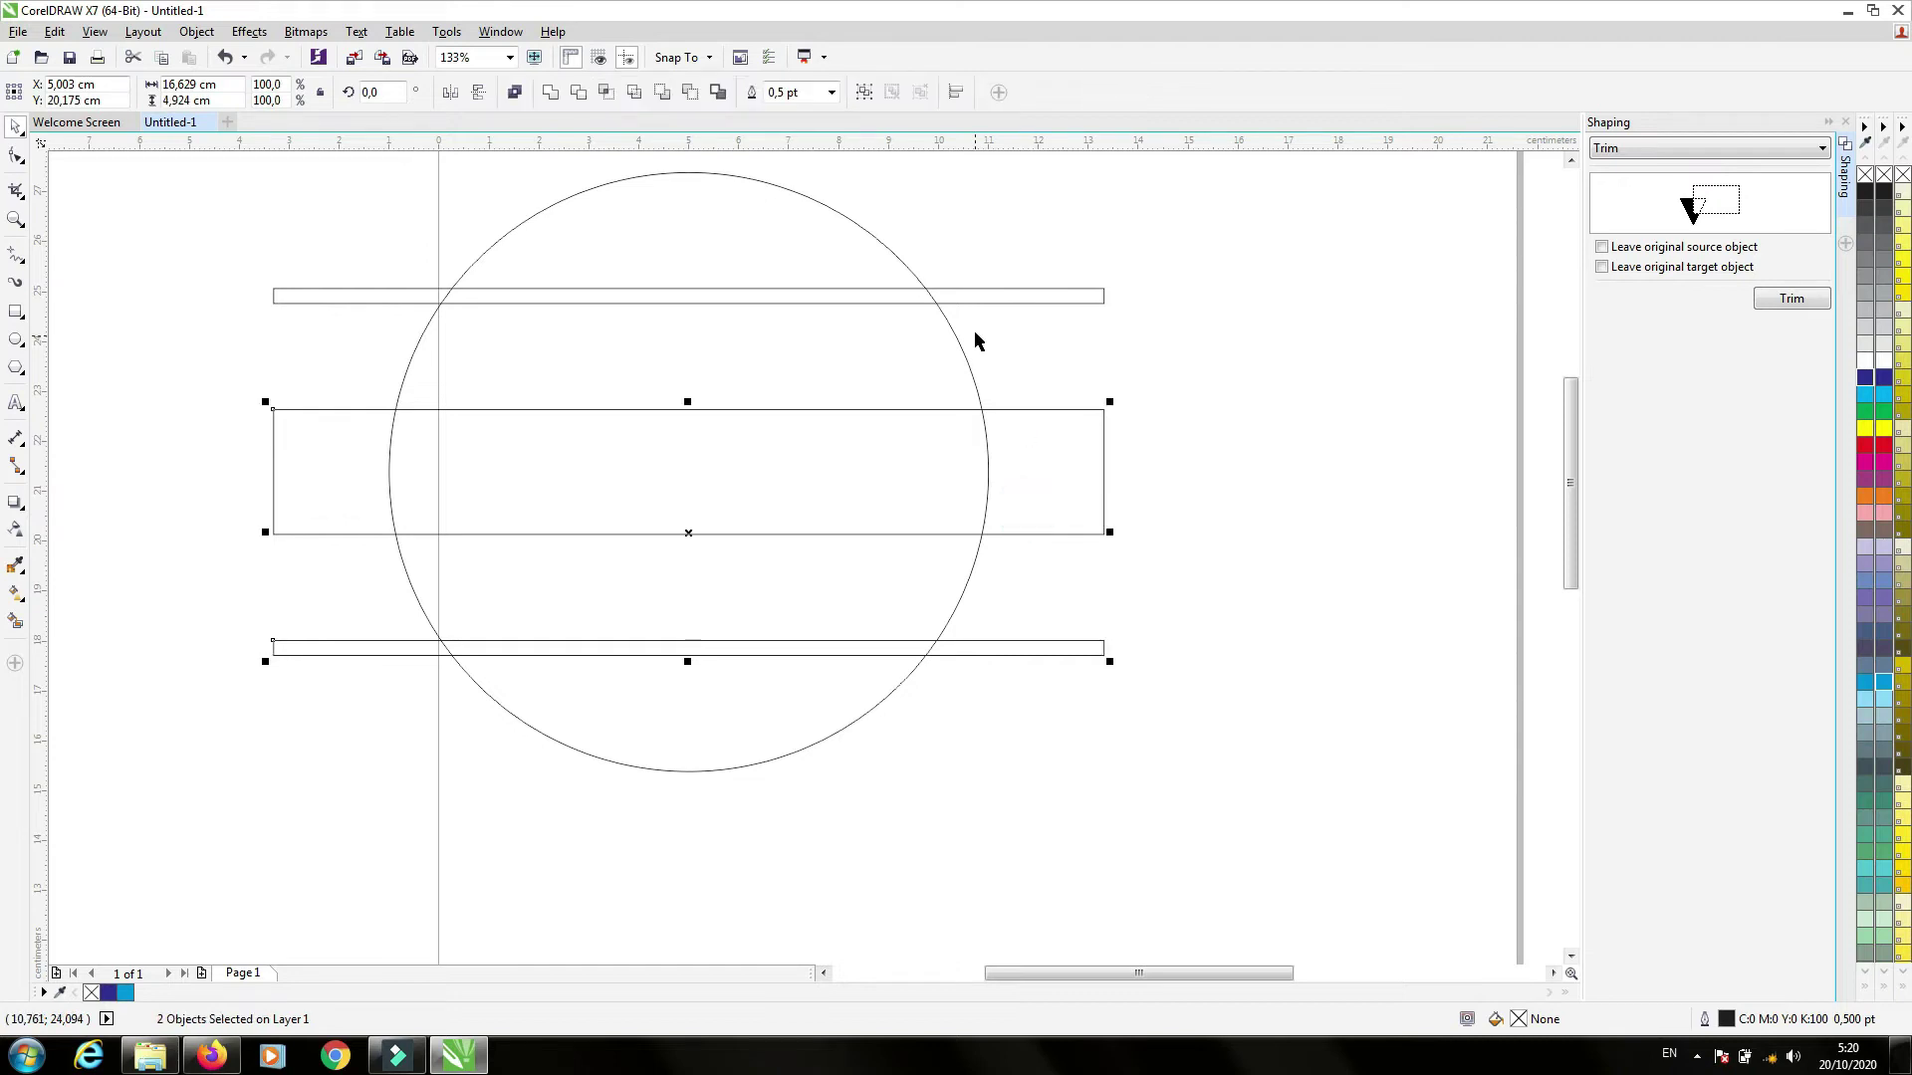
pyautogui.keyDown('shift'); pyautogui.click(973, 299); pyautogui.keyUp('shift')
pyautogui.hotkey('ctrl', 'g')
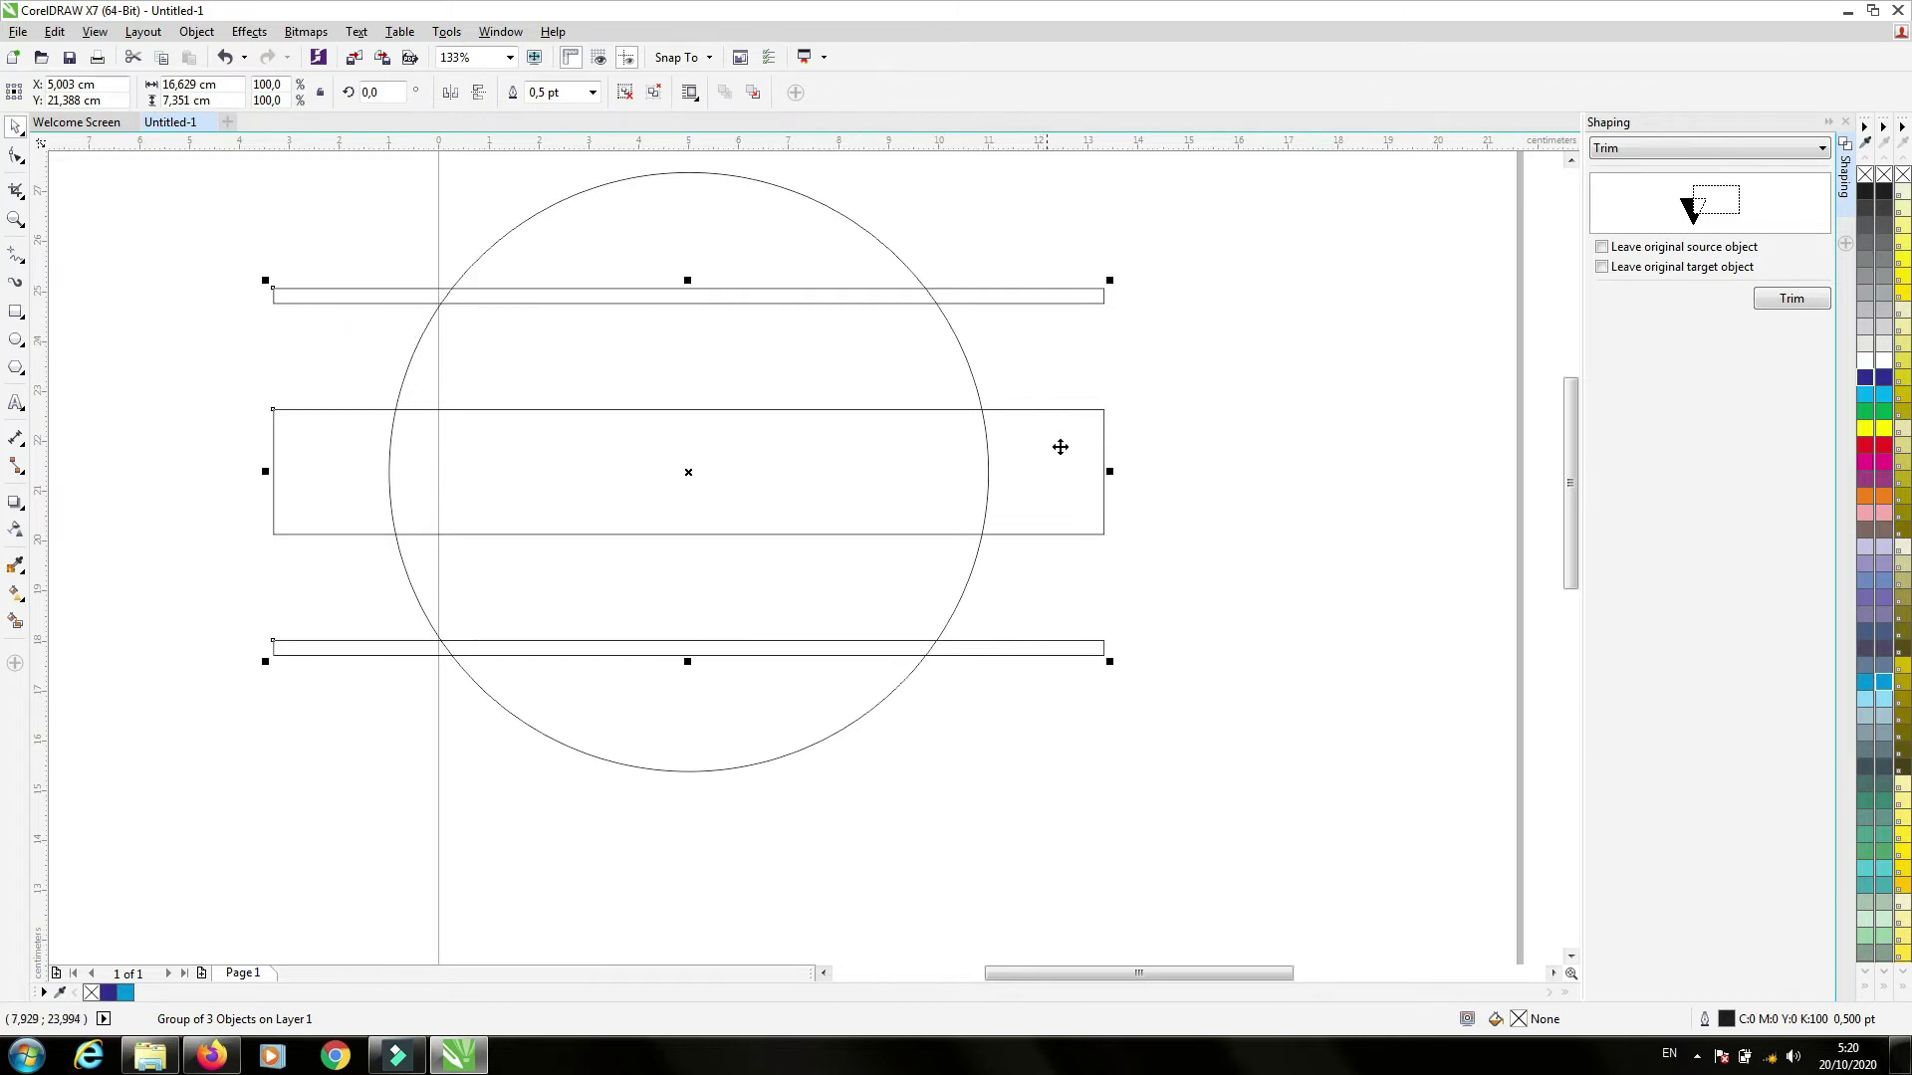
pyautogui.click(1216, 401)
pyautogui.click(1087, 484)
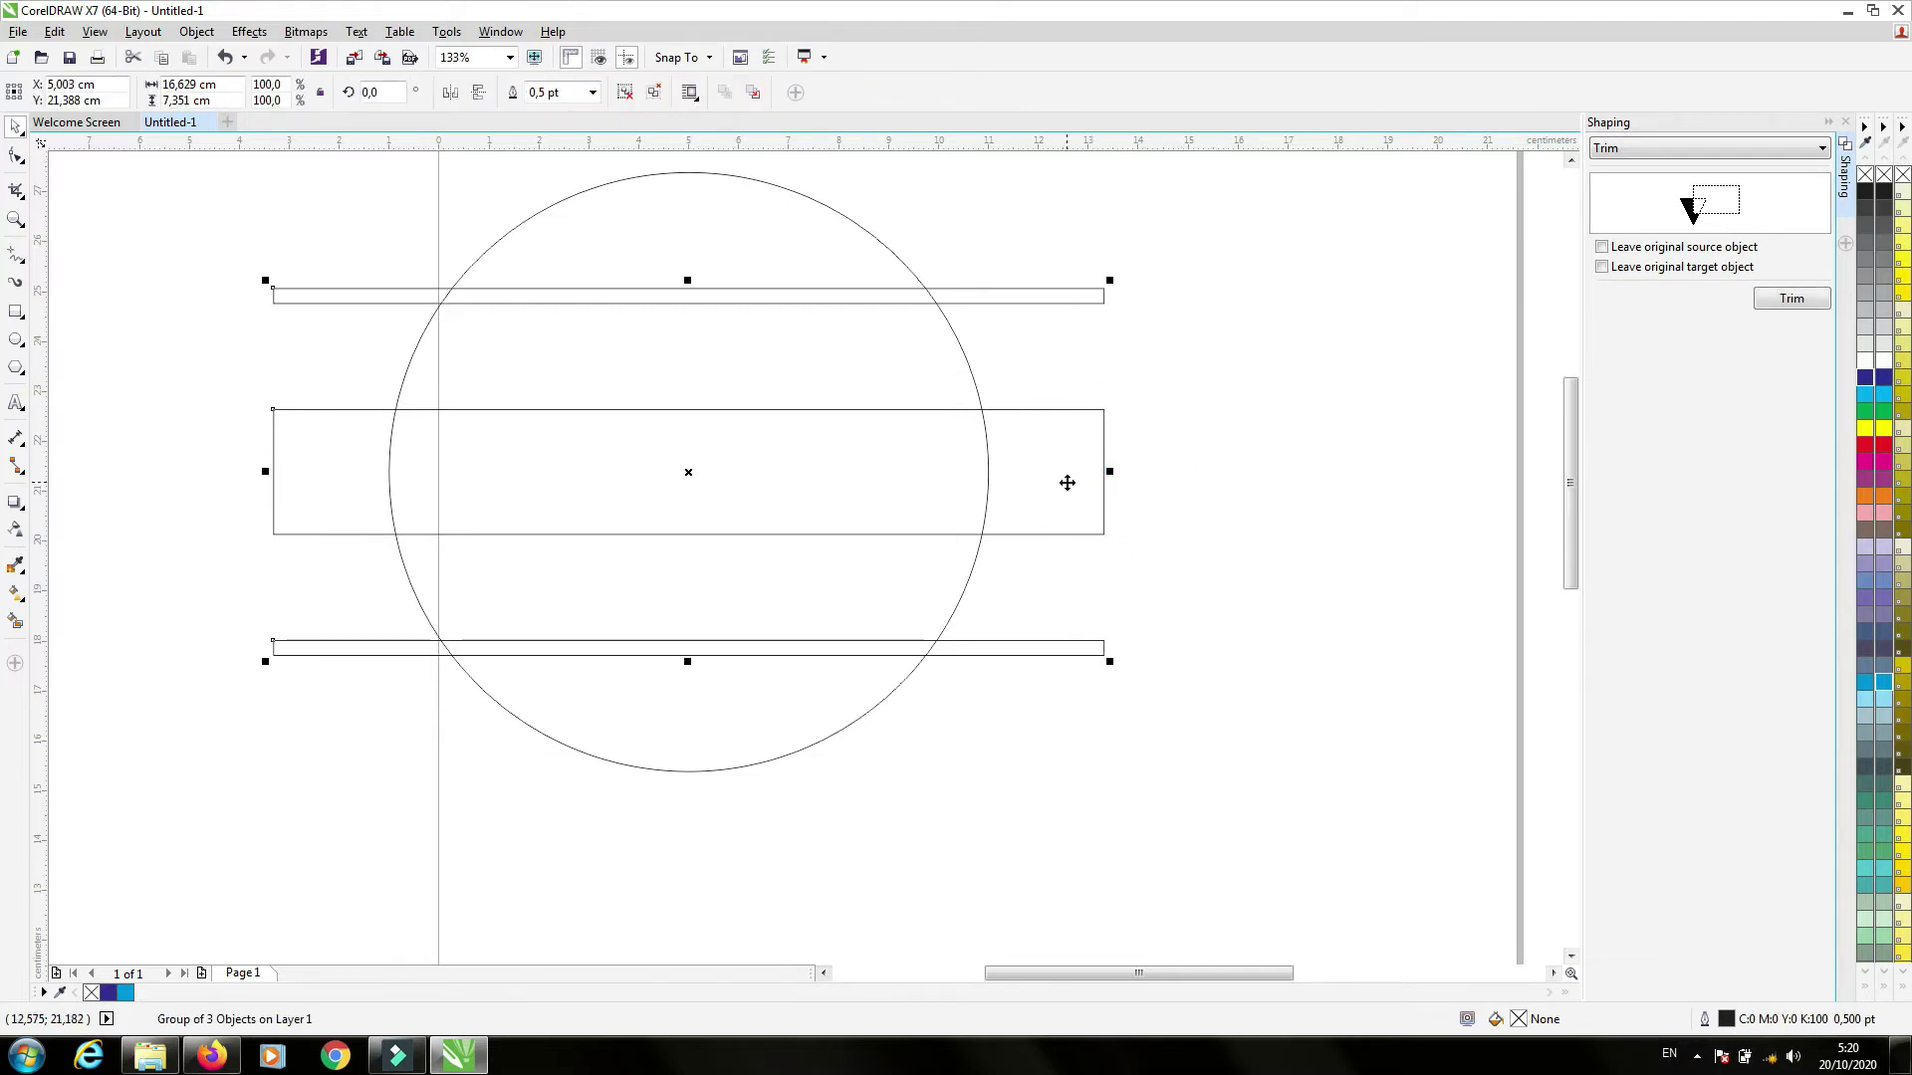
pyautogui.click(1360, 468)
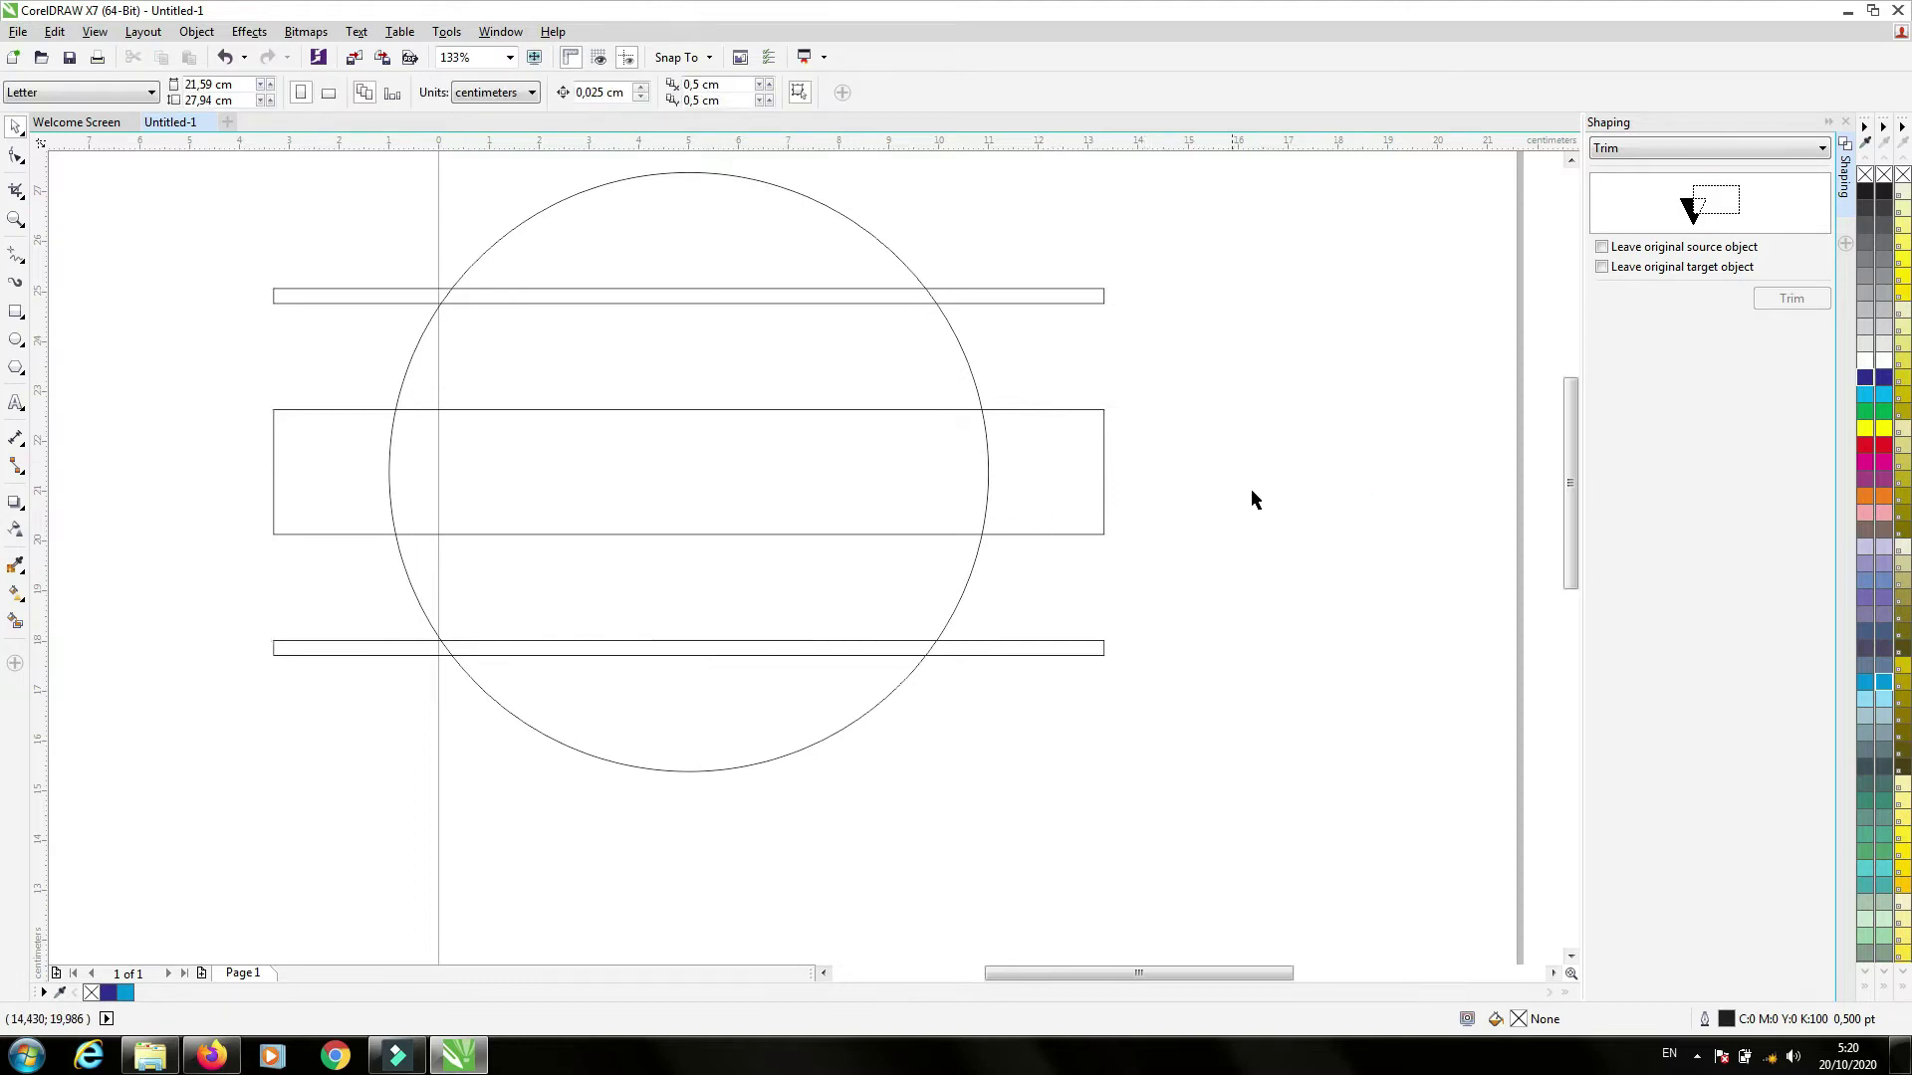
# - Try trimming the circle with the grouped bars and undo the trim
pyautogui.click(1093, 478)
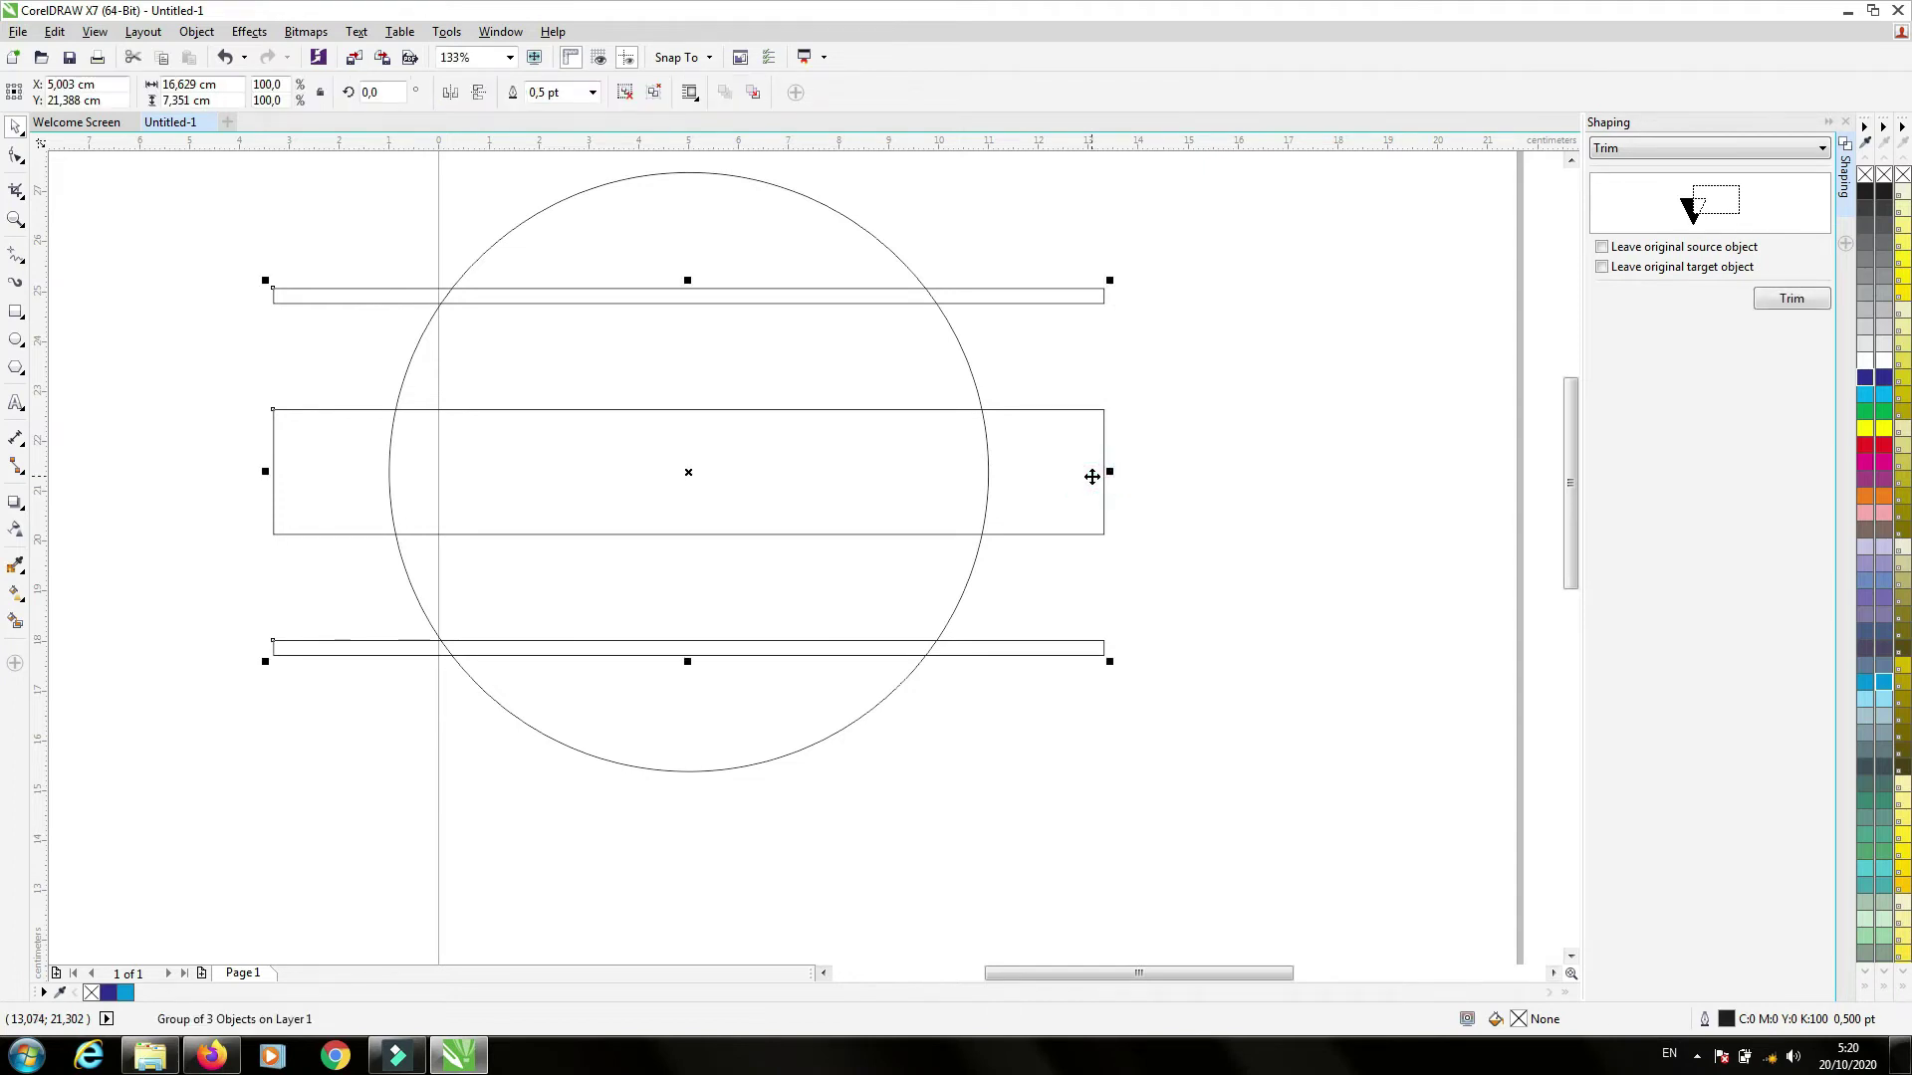
pyautogui.click(1787, 298)
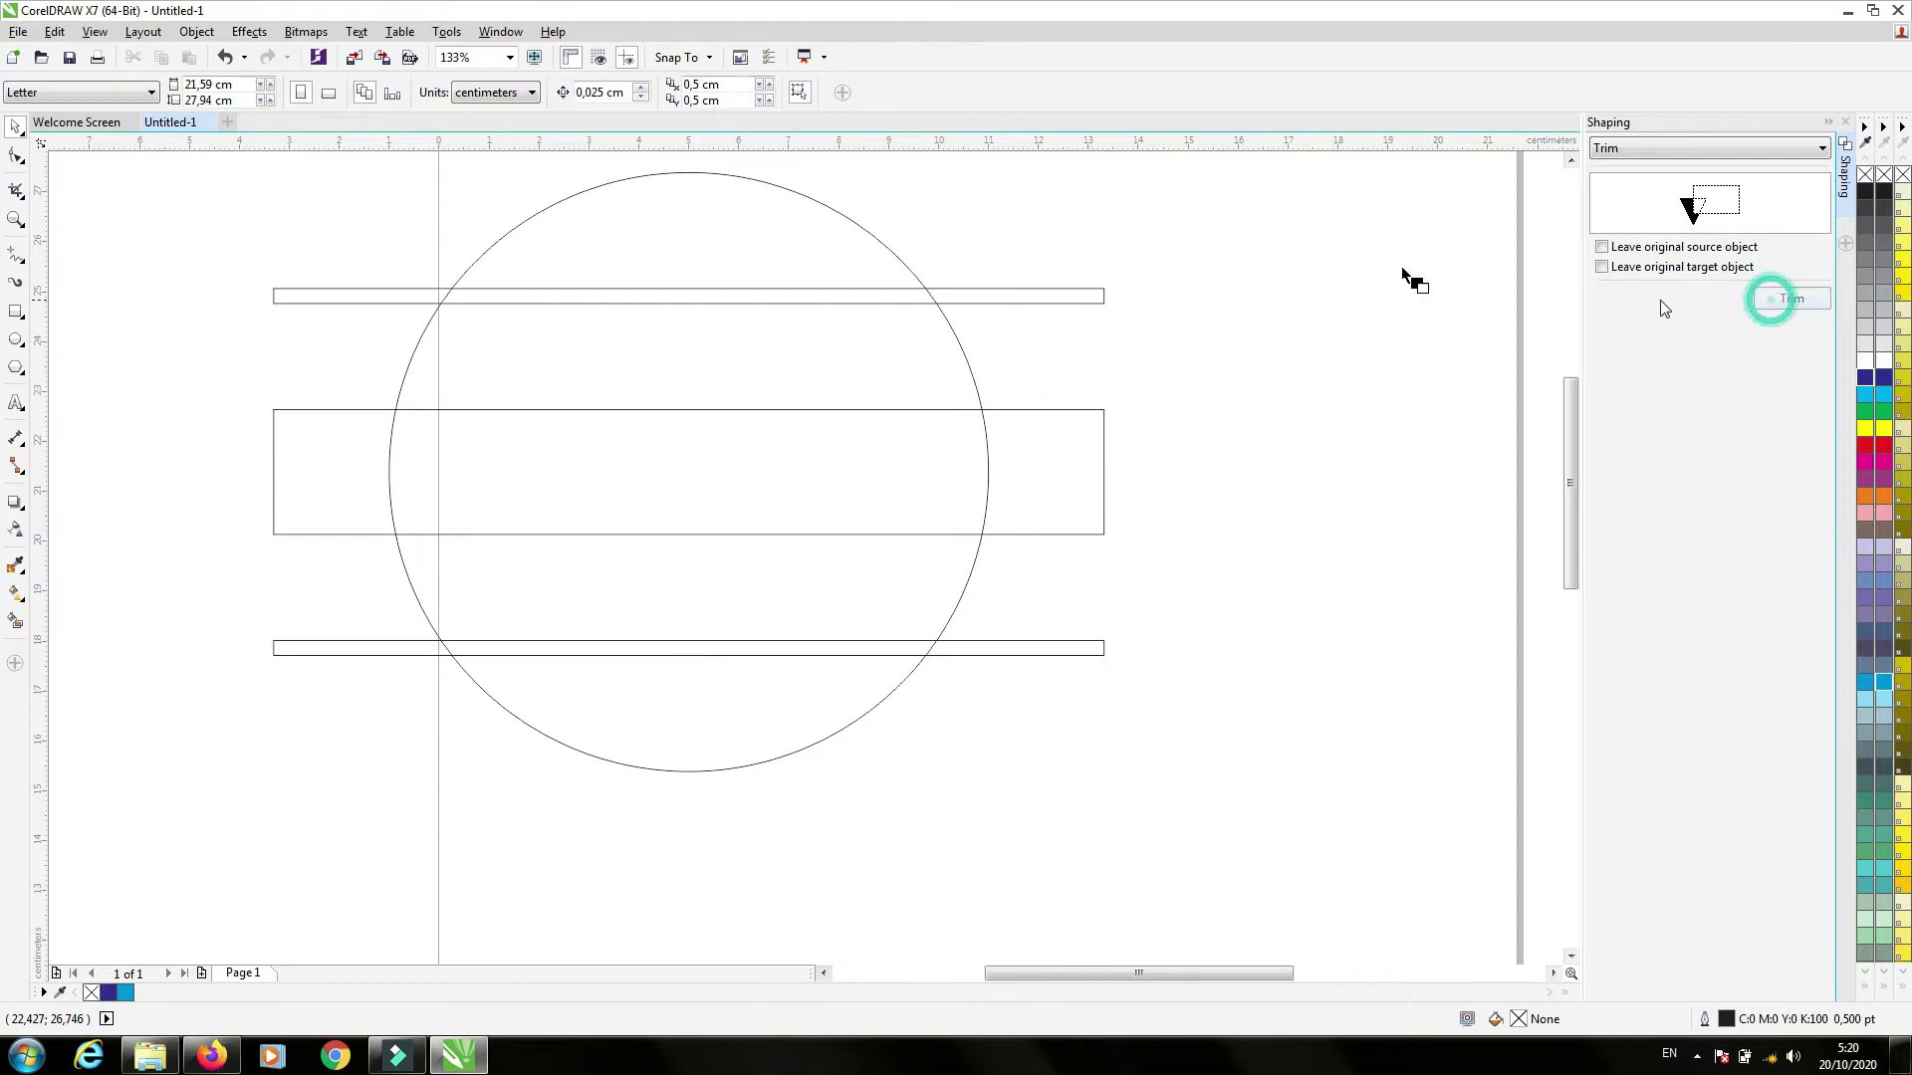
pyautogui.click(755, 218)
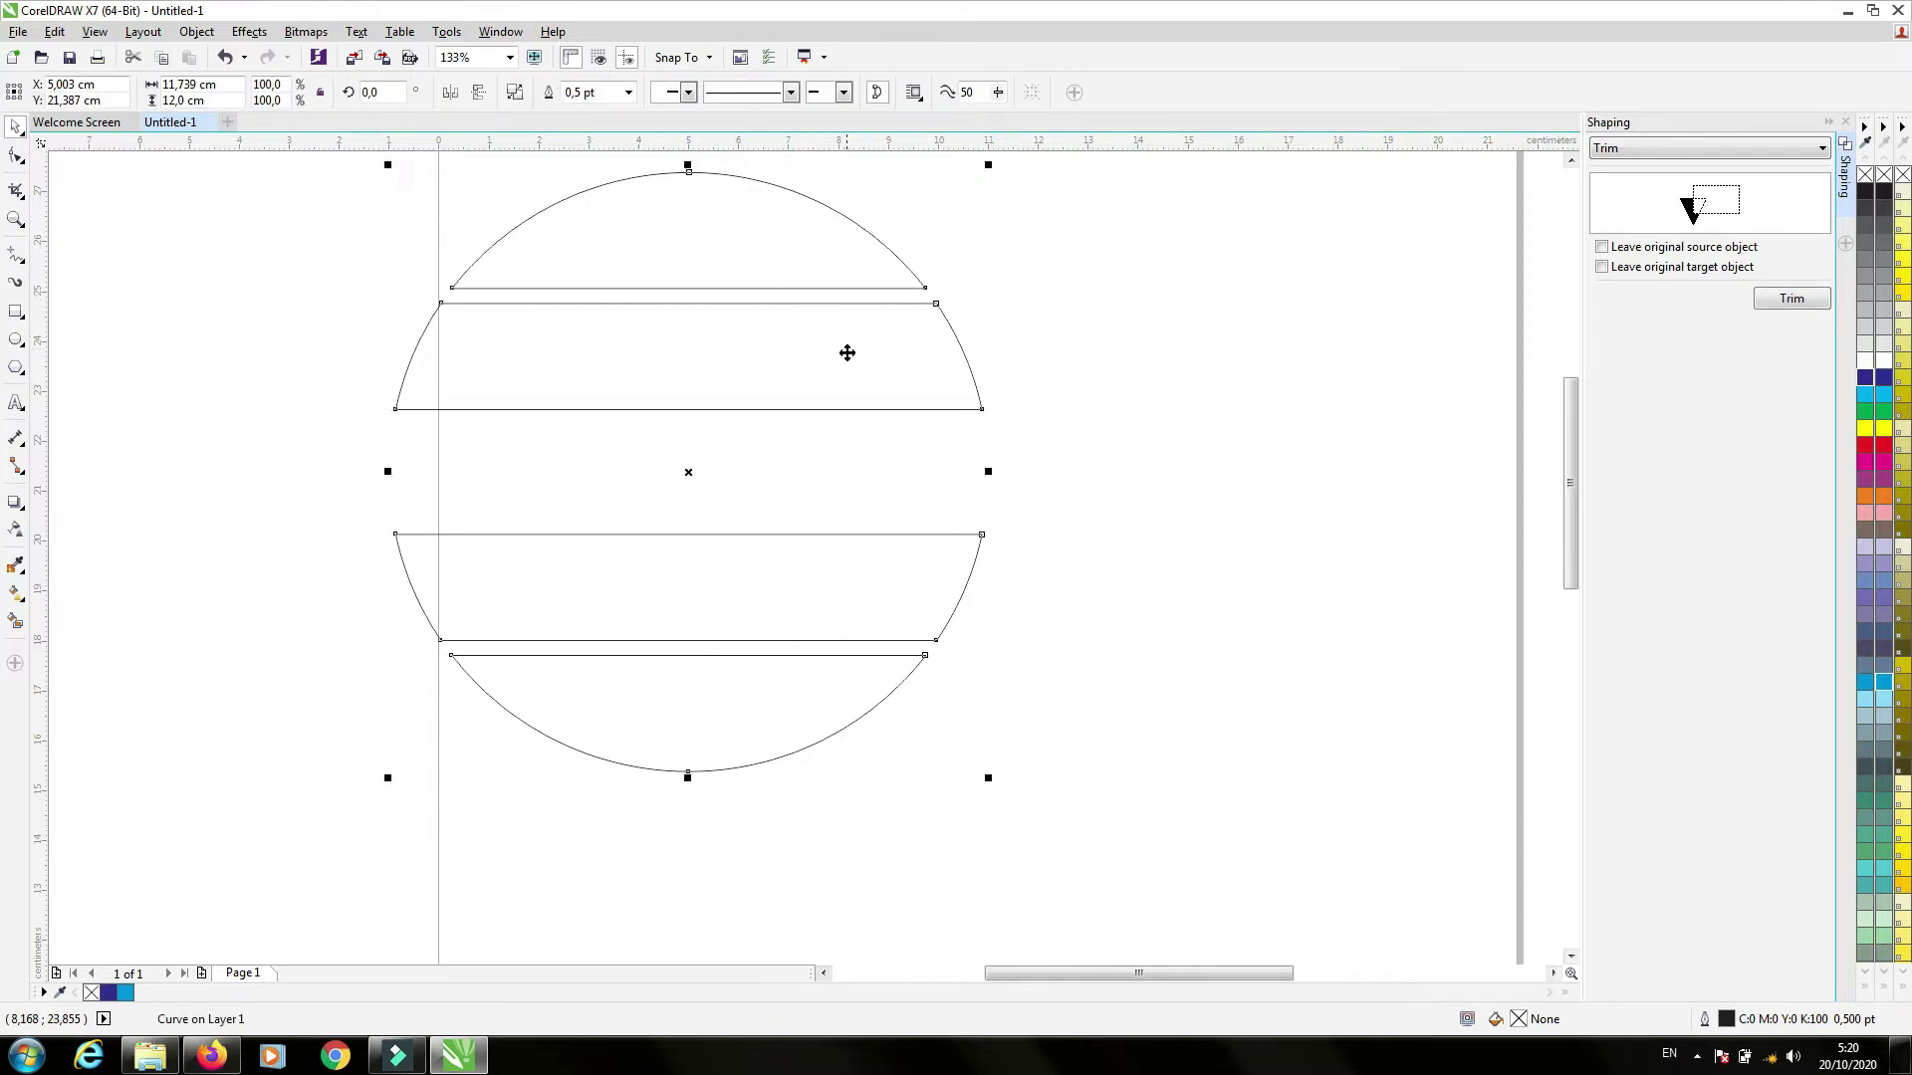
pyautogui.hotkey('ctrl', 'z')
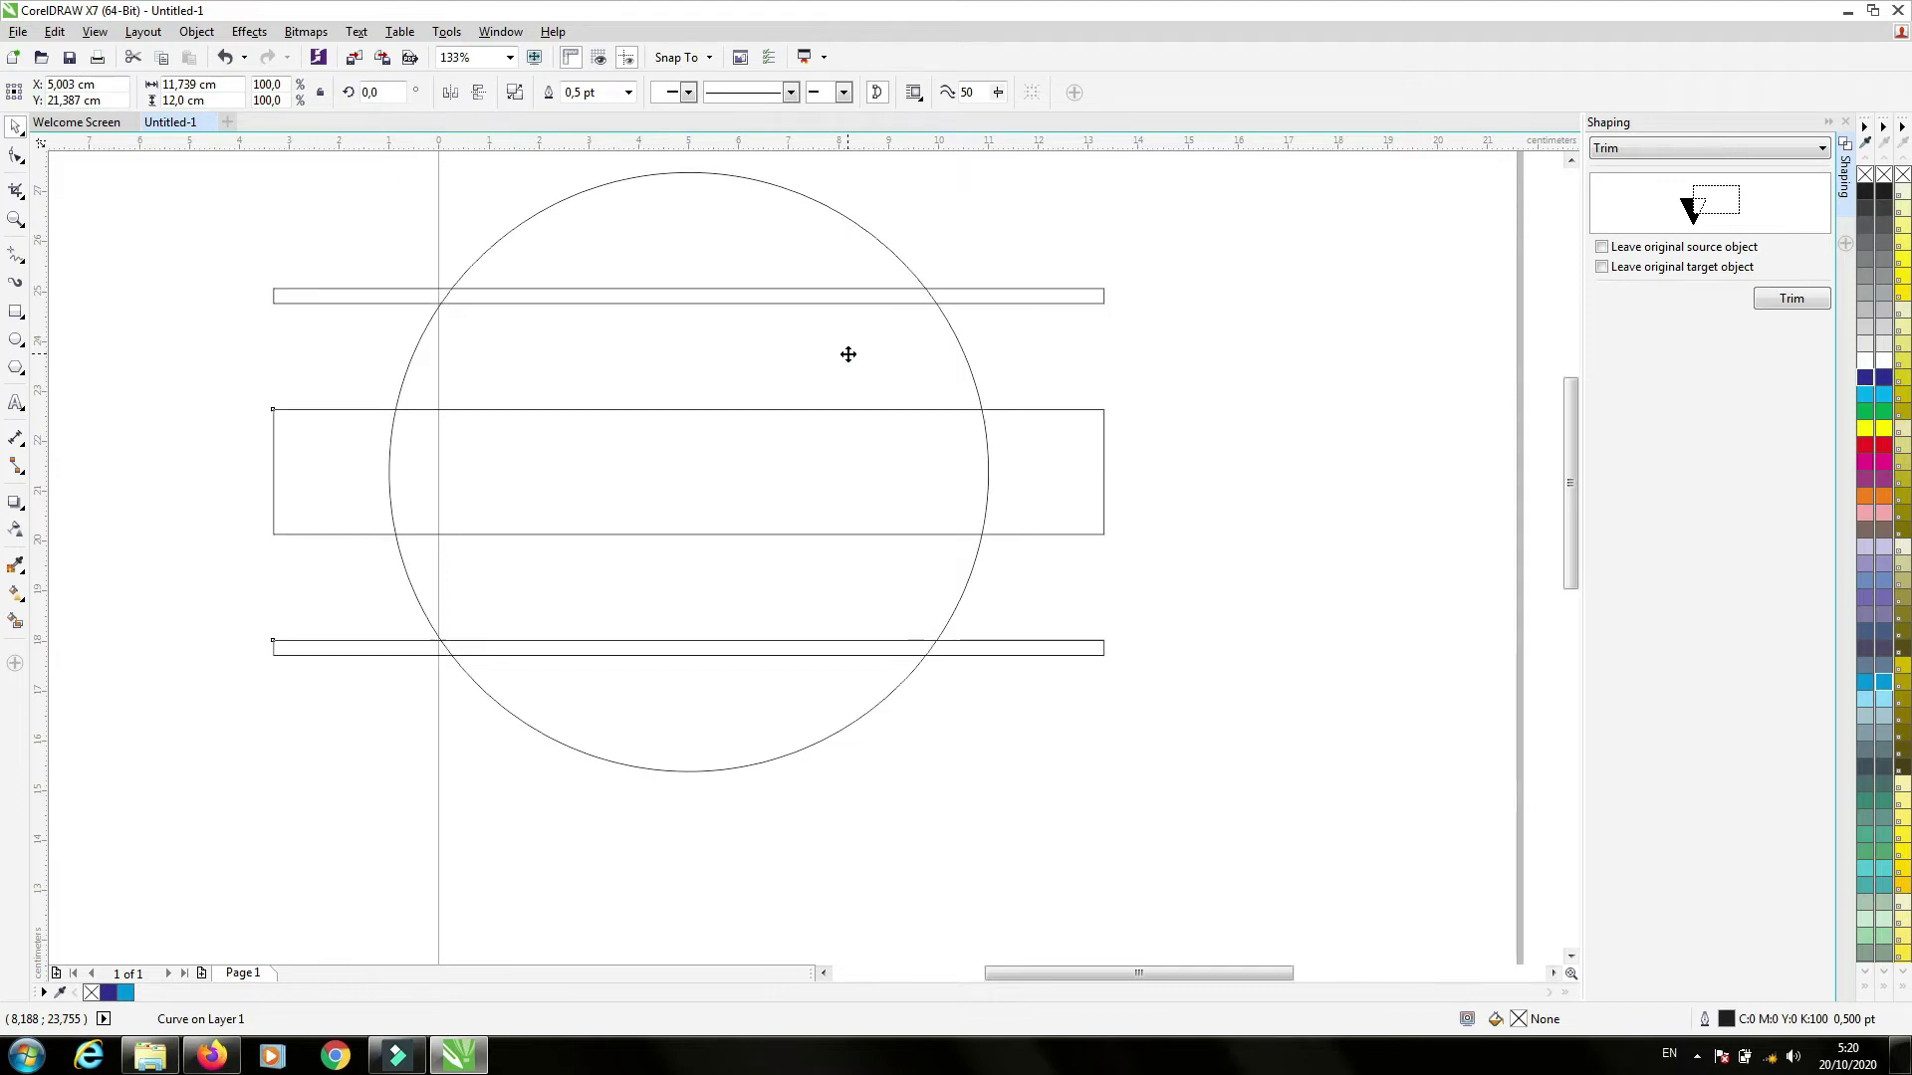
pyautogui.click(1225, 398)
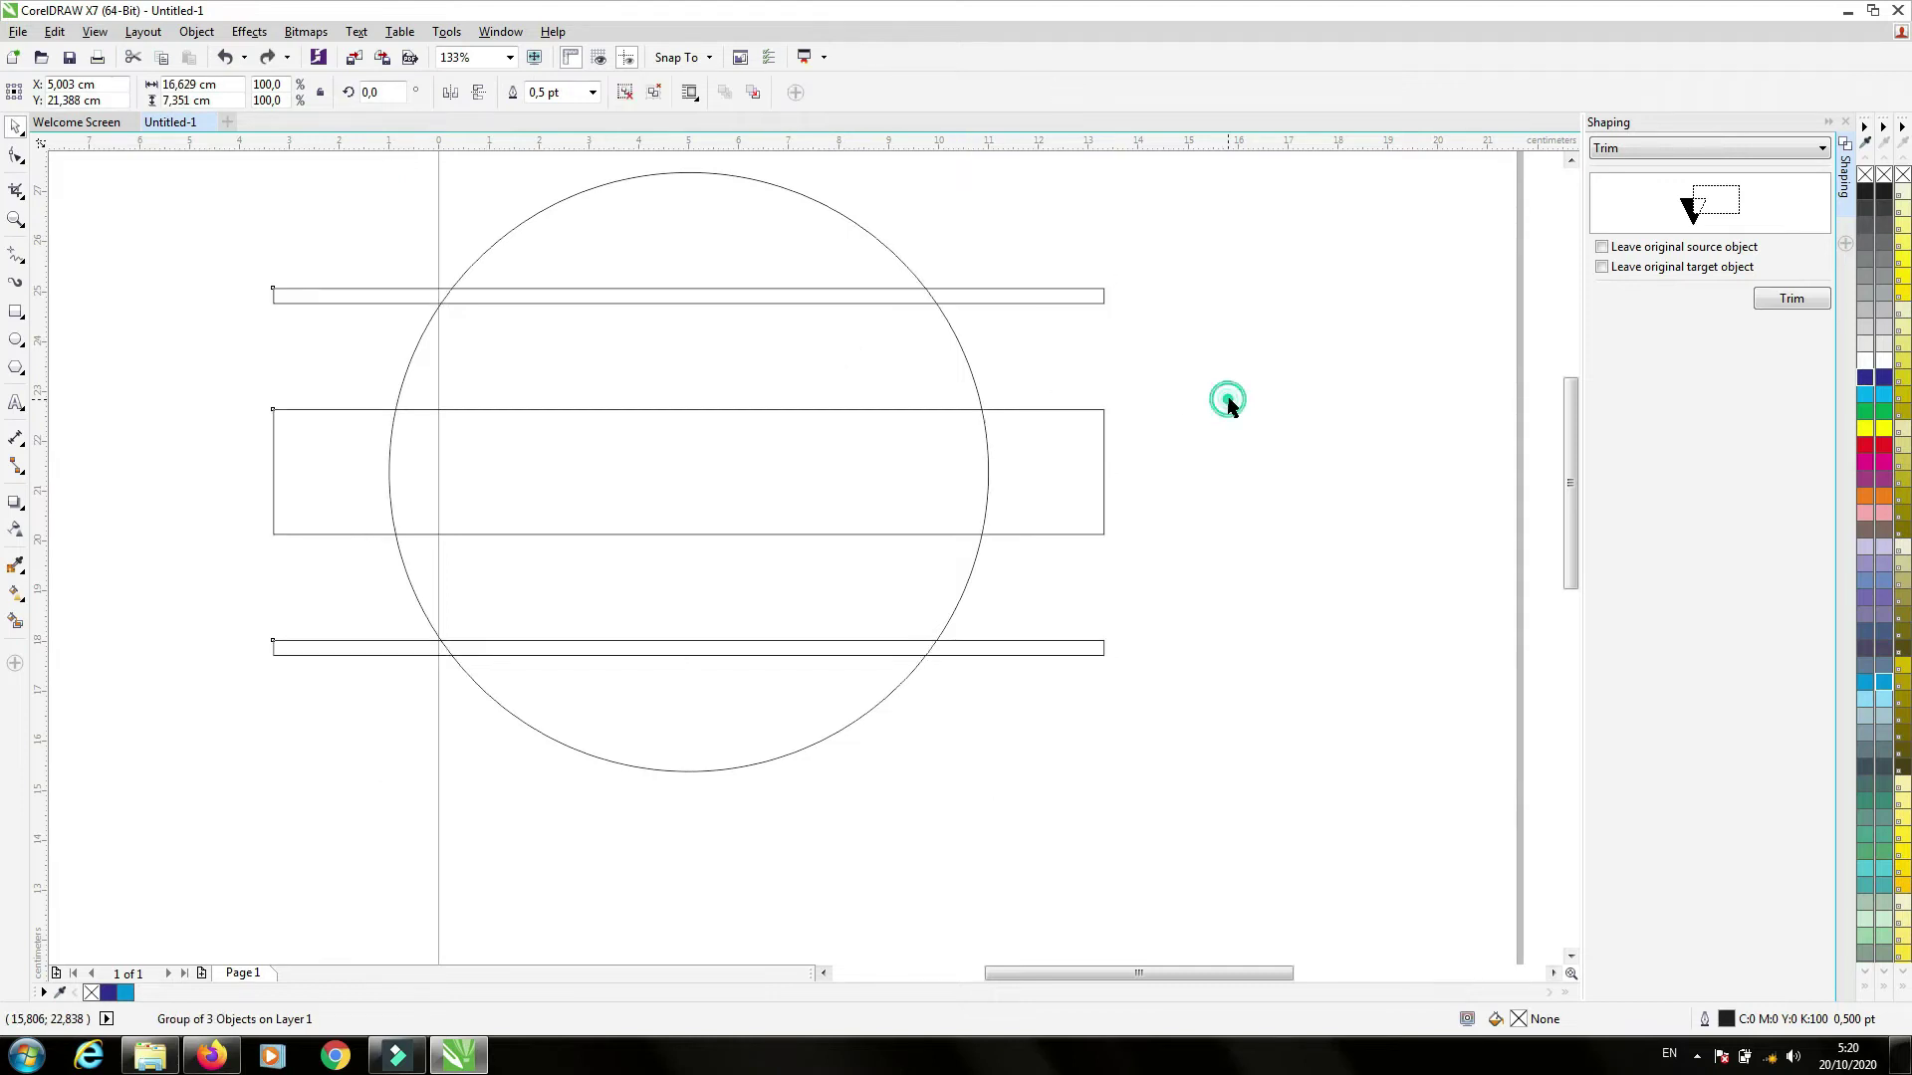
# - Trim the circle with the grouped bars and move the resulting banded shape slightly down within the page
pyautogui.click(1100, 459)
pyautogui.click(1791, 299)
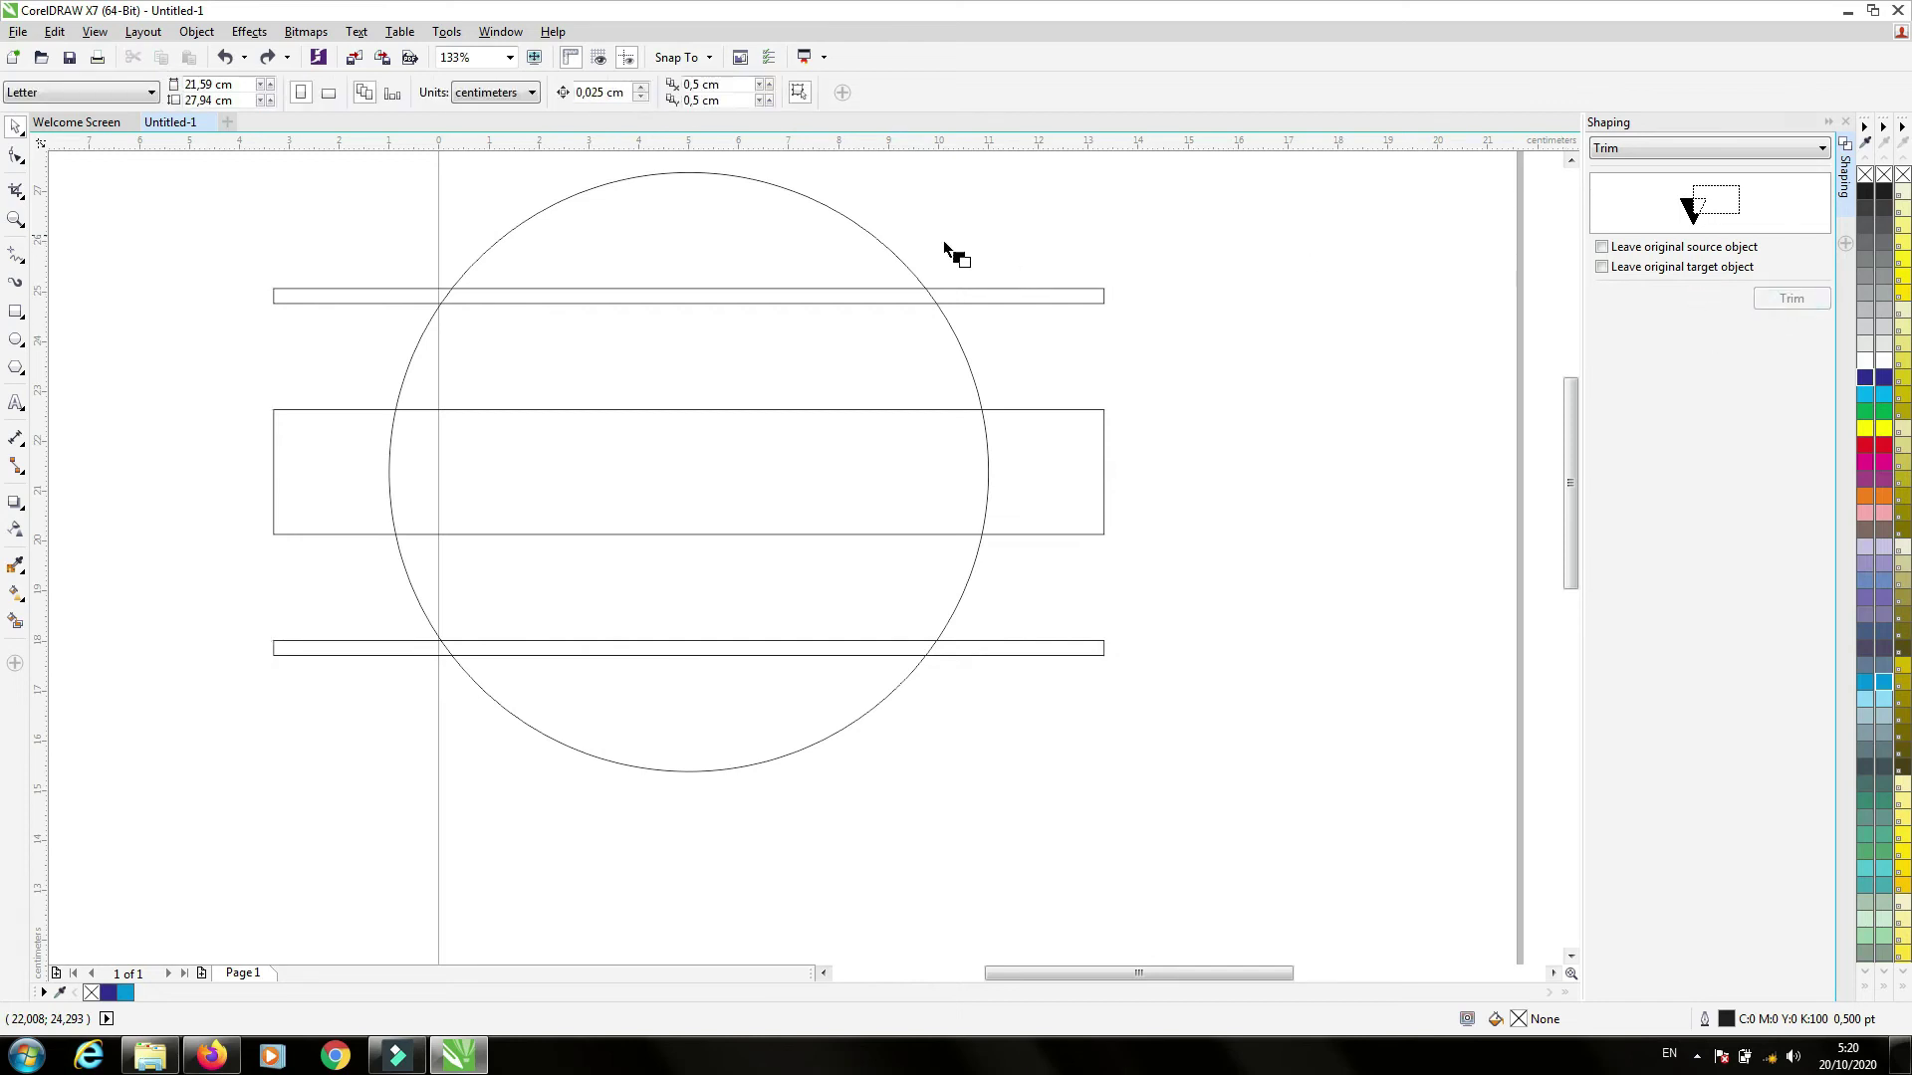
pyautogui.click(746, 185)
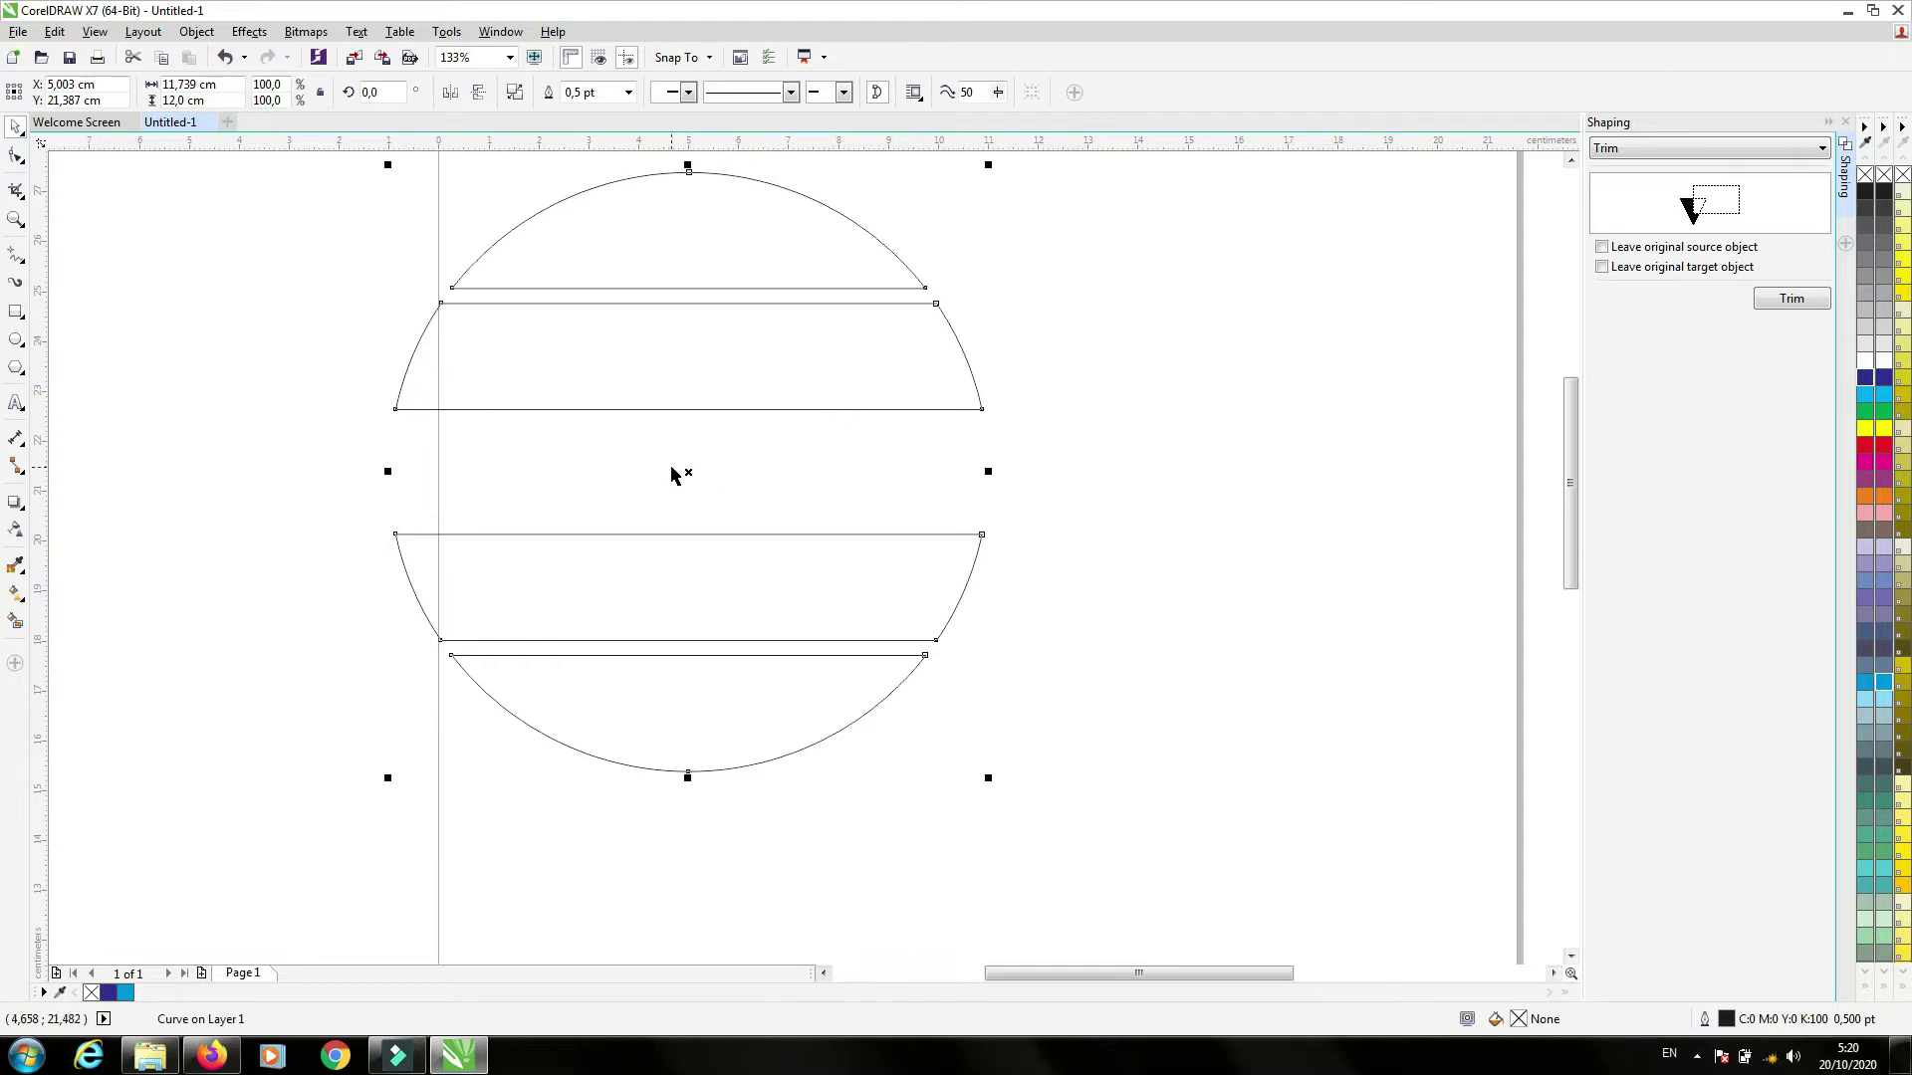
pyautogui.moveTo(689, 473); pyautogui.dragTo(727, 526)
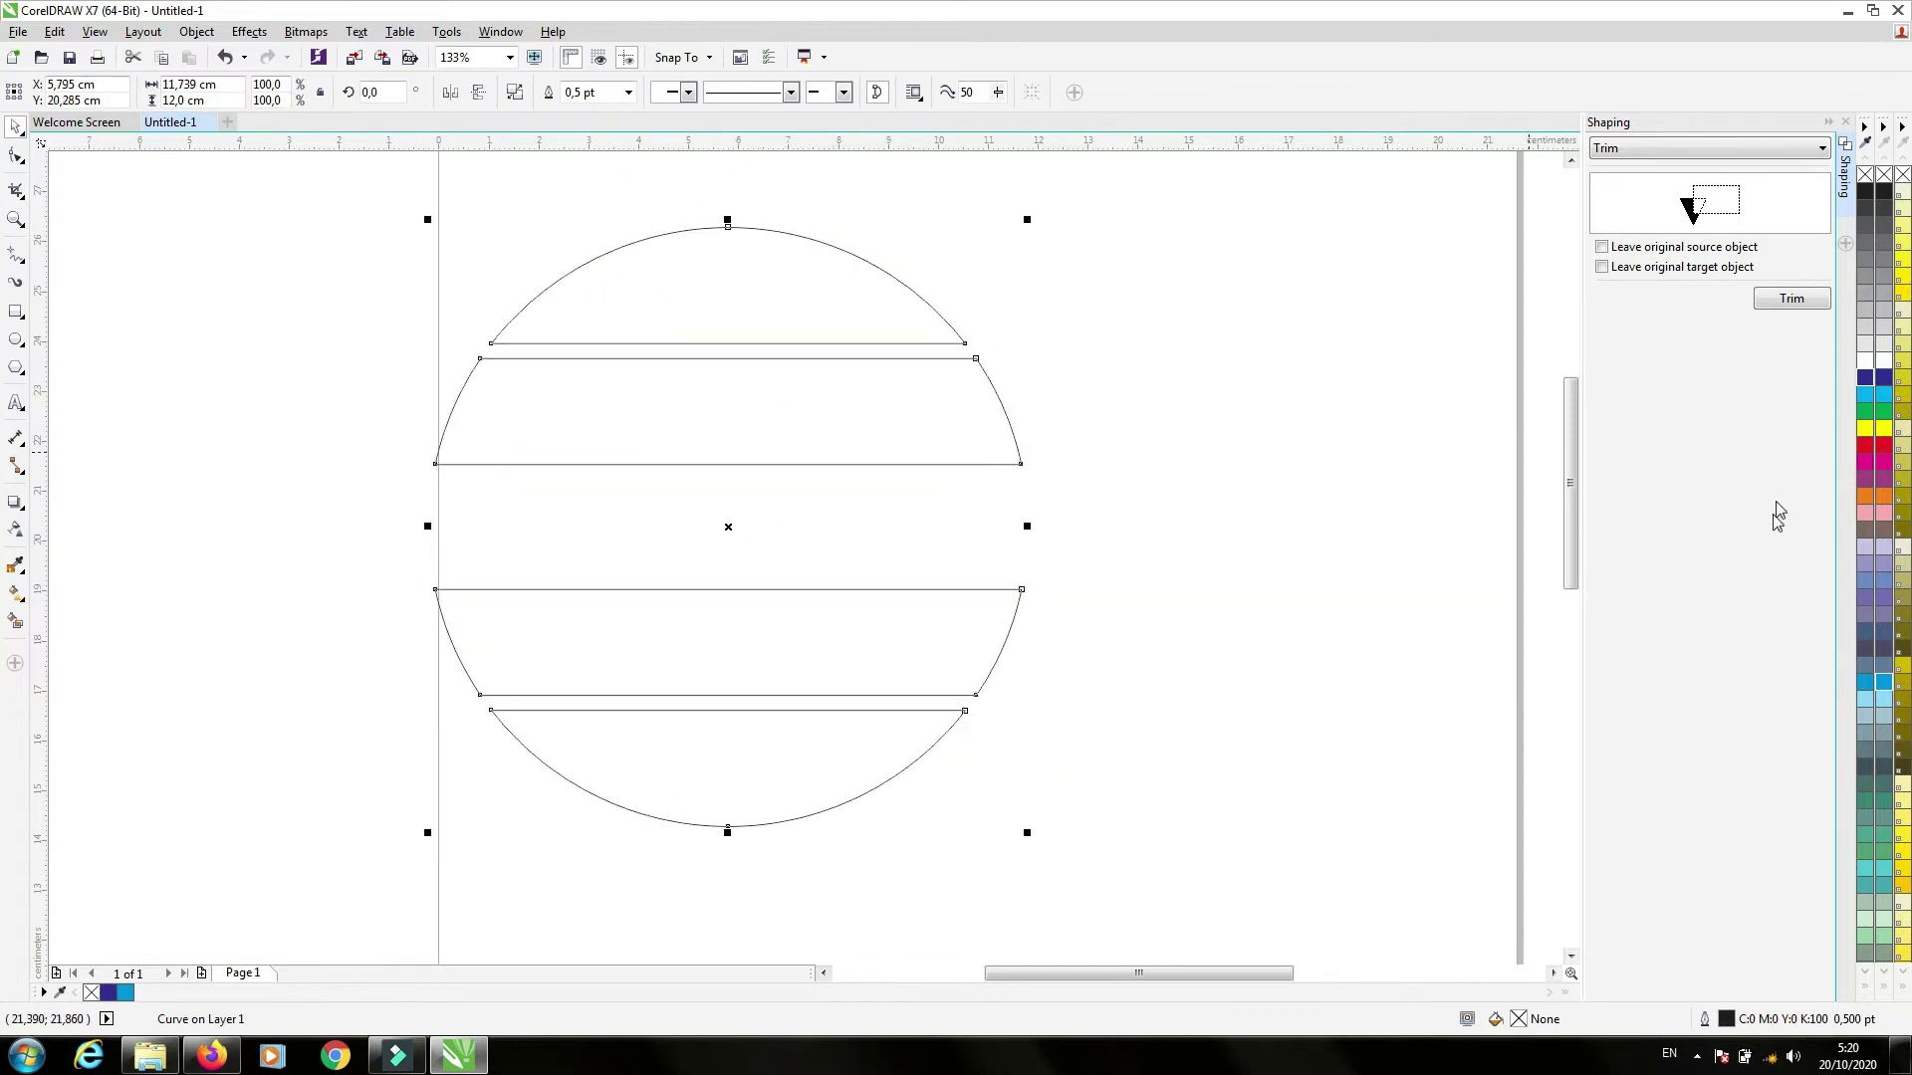
# - Fill the banded circle with red and break the curve apart into separate bands
pyautogui.click(1874, 448)
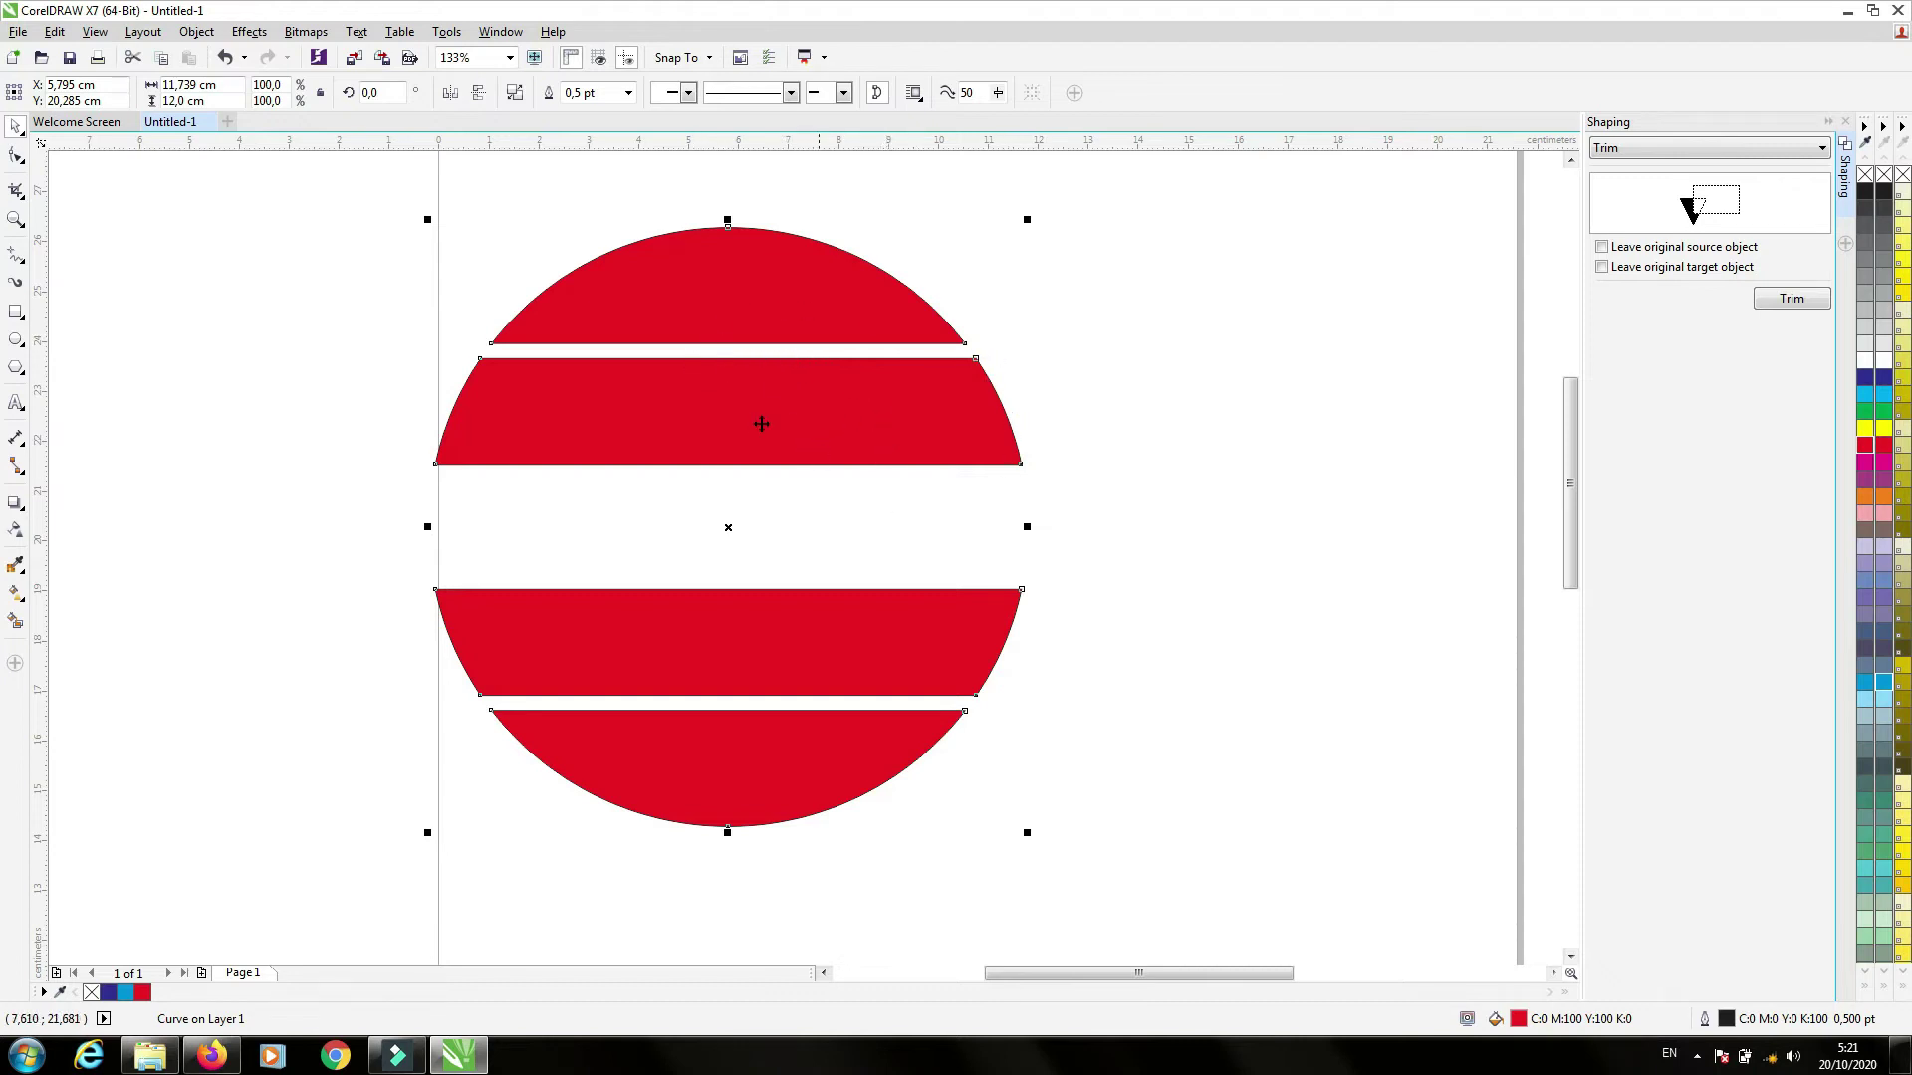
pyautogui.rightClick(728, 526)
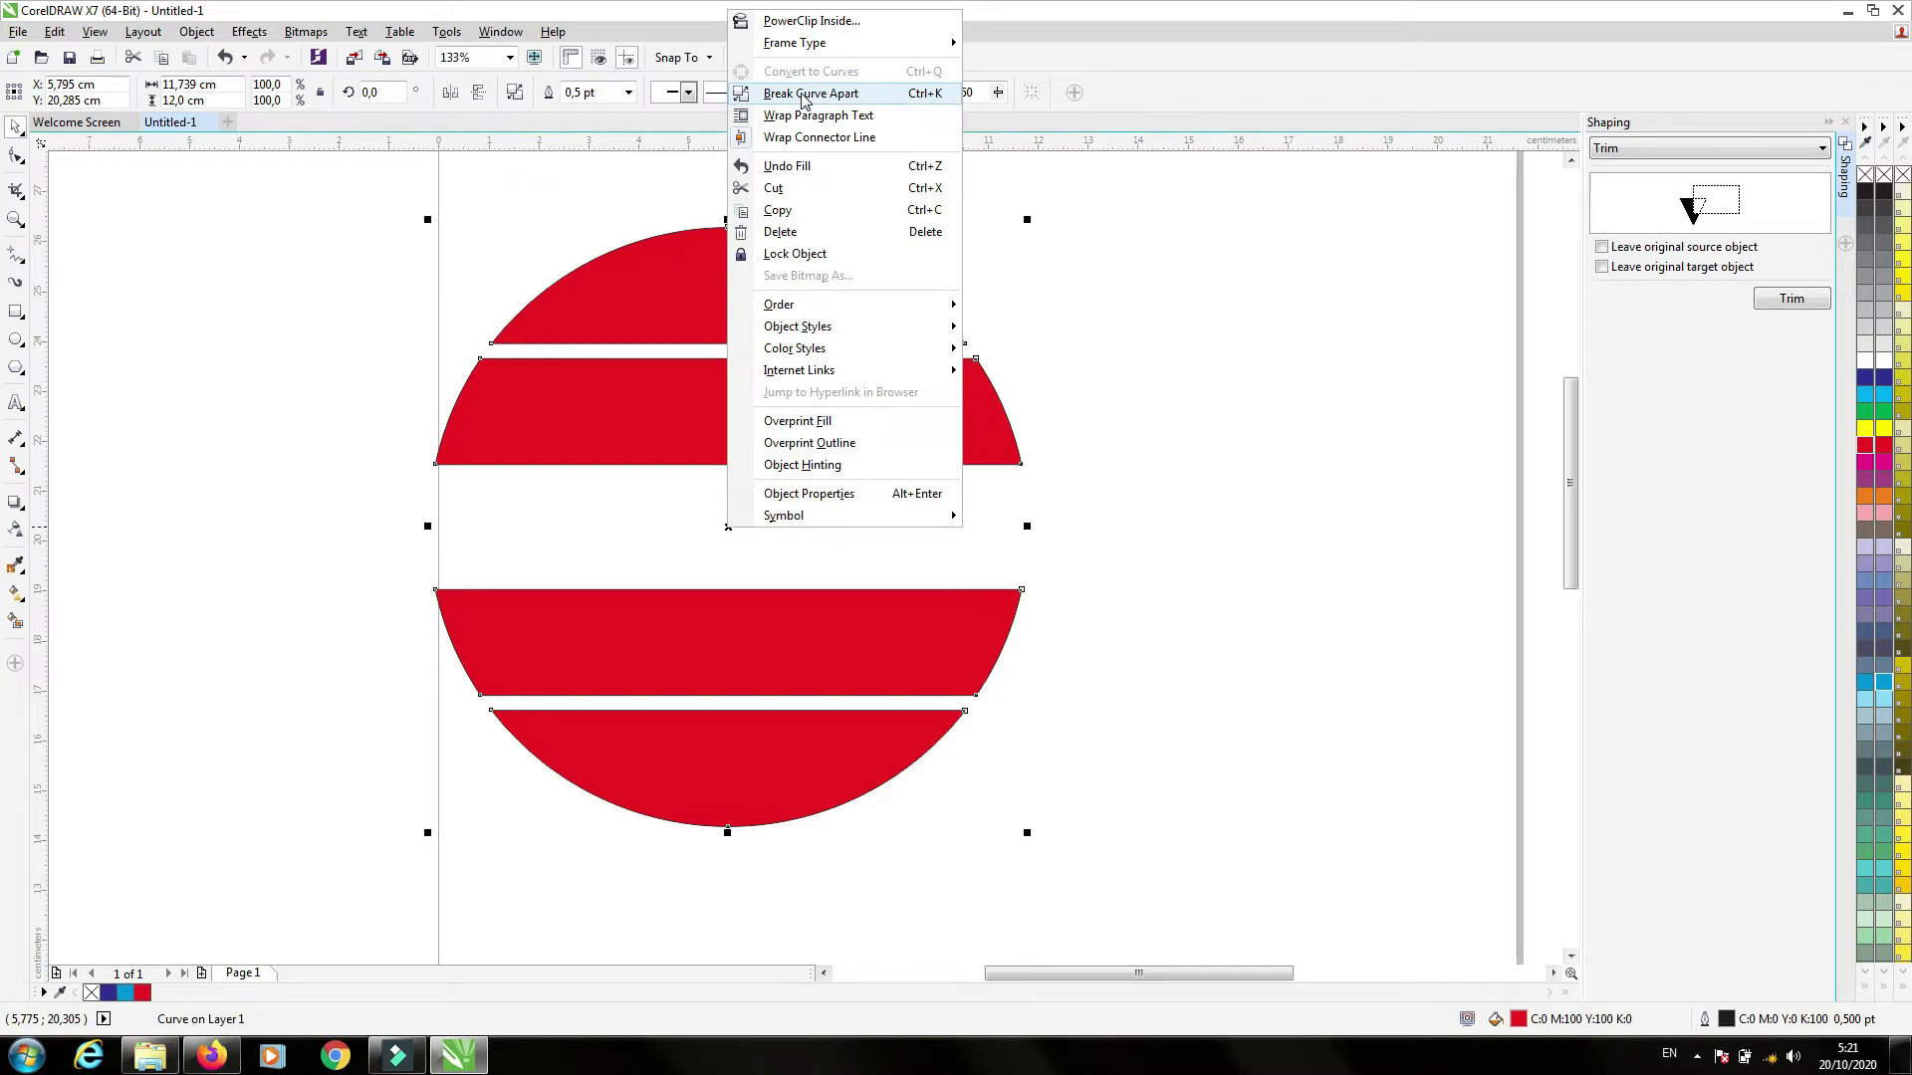
pyautogui.click(942, 98)
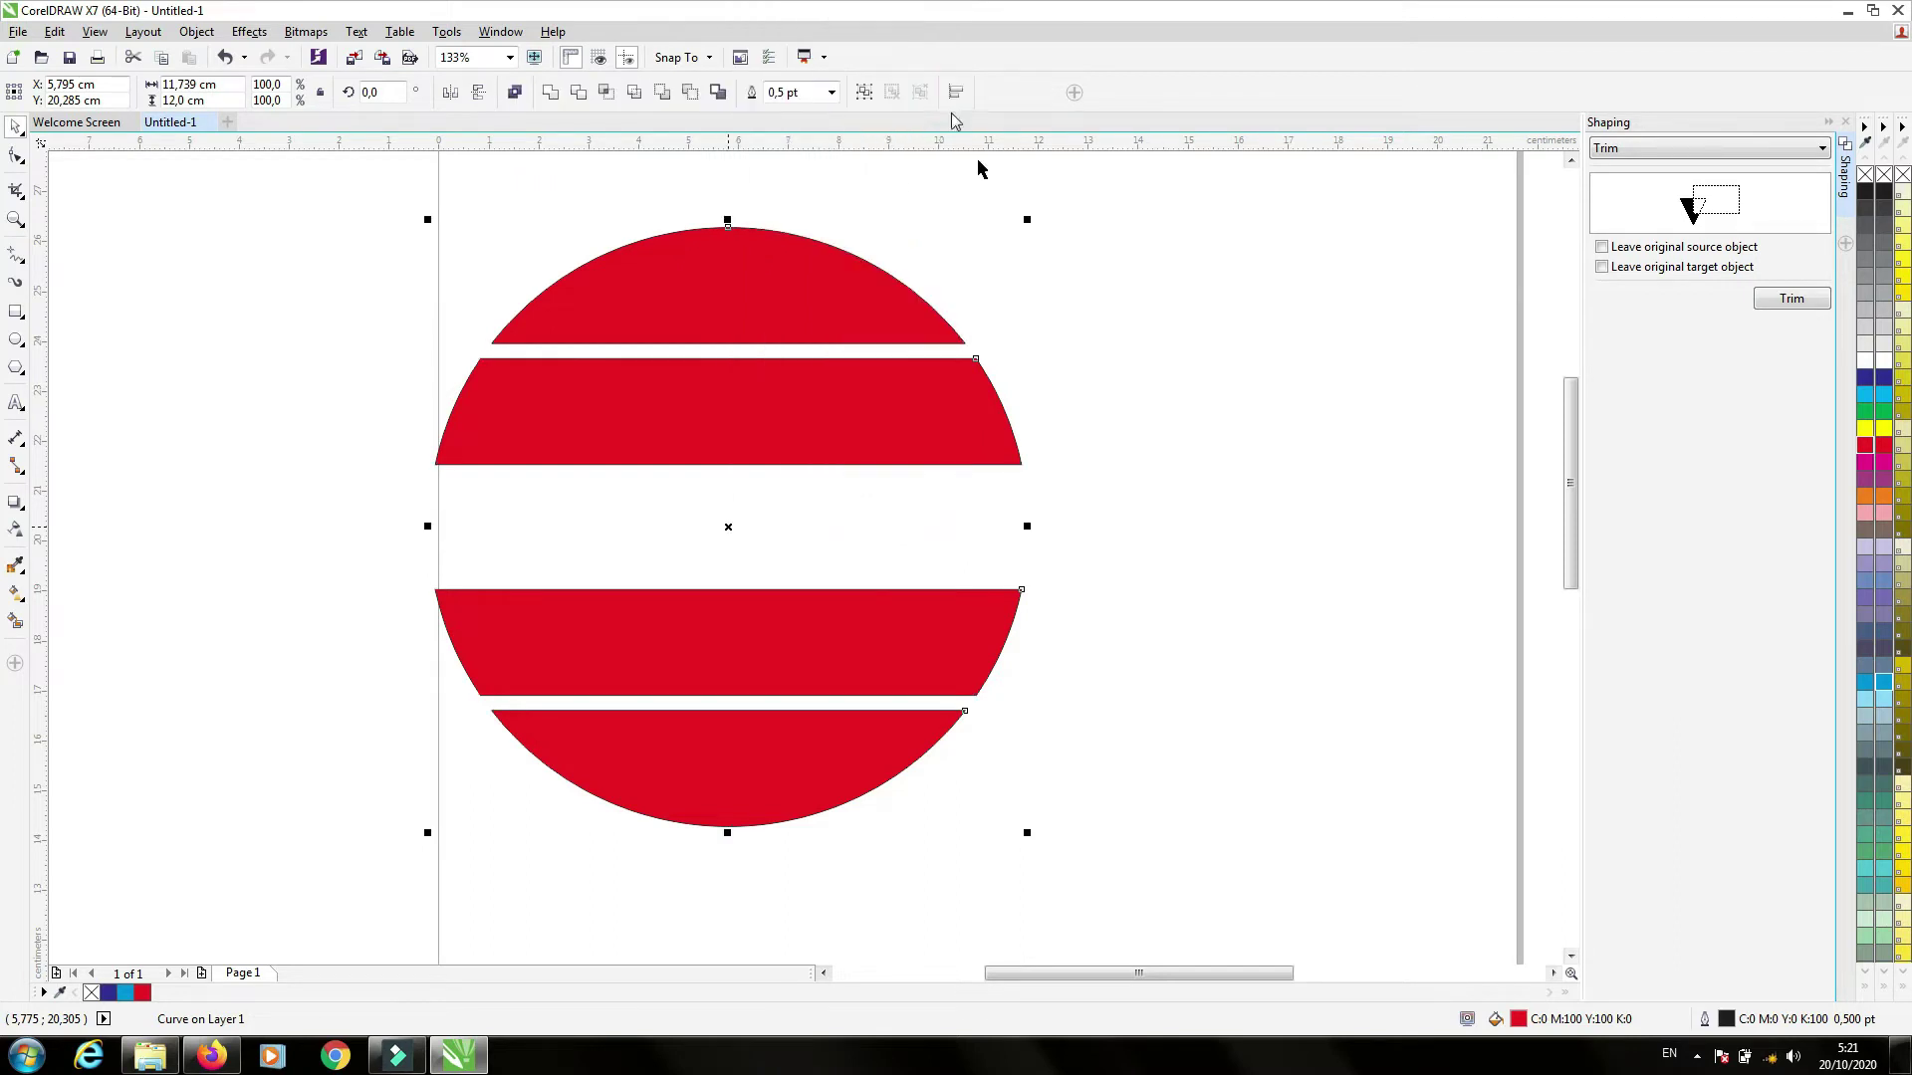
pyautogui.click(1264, 360)
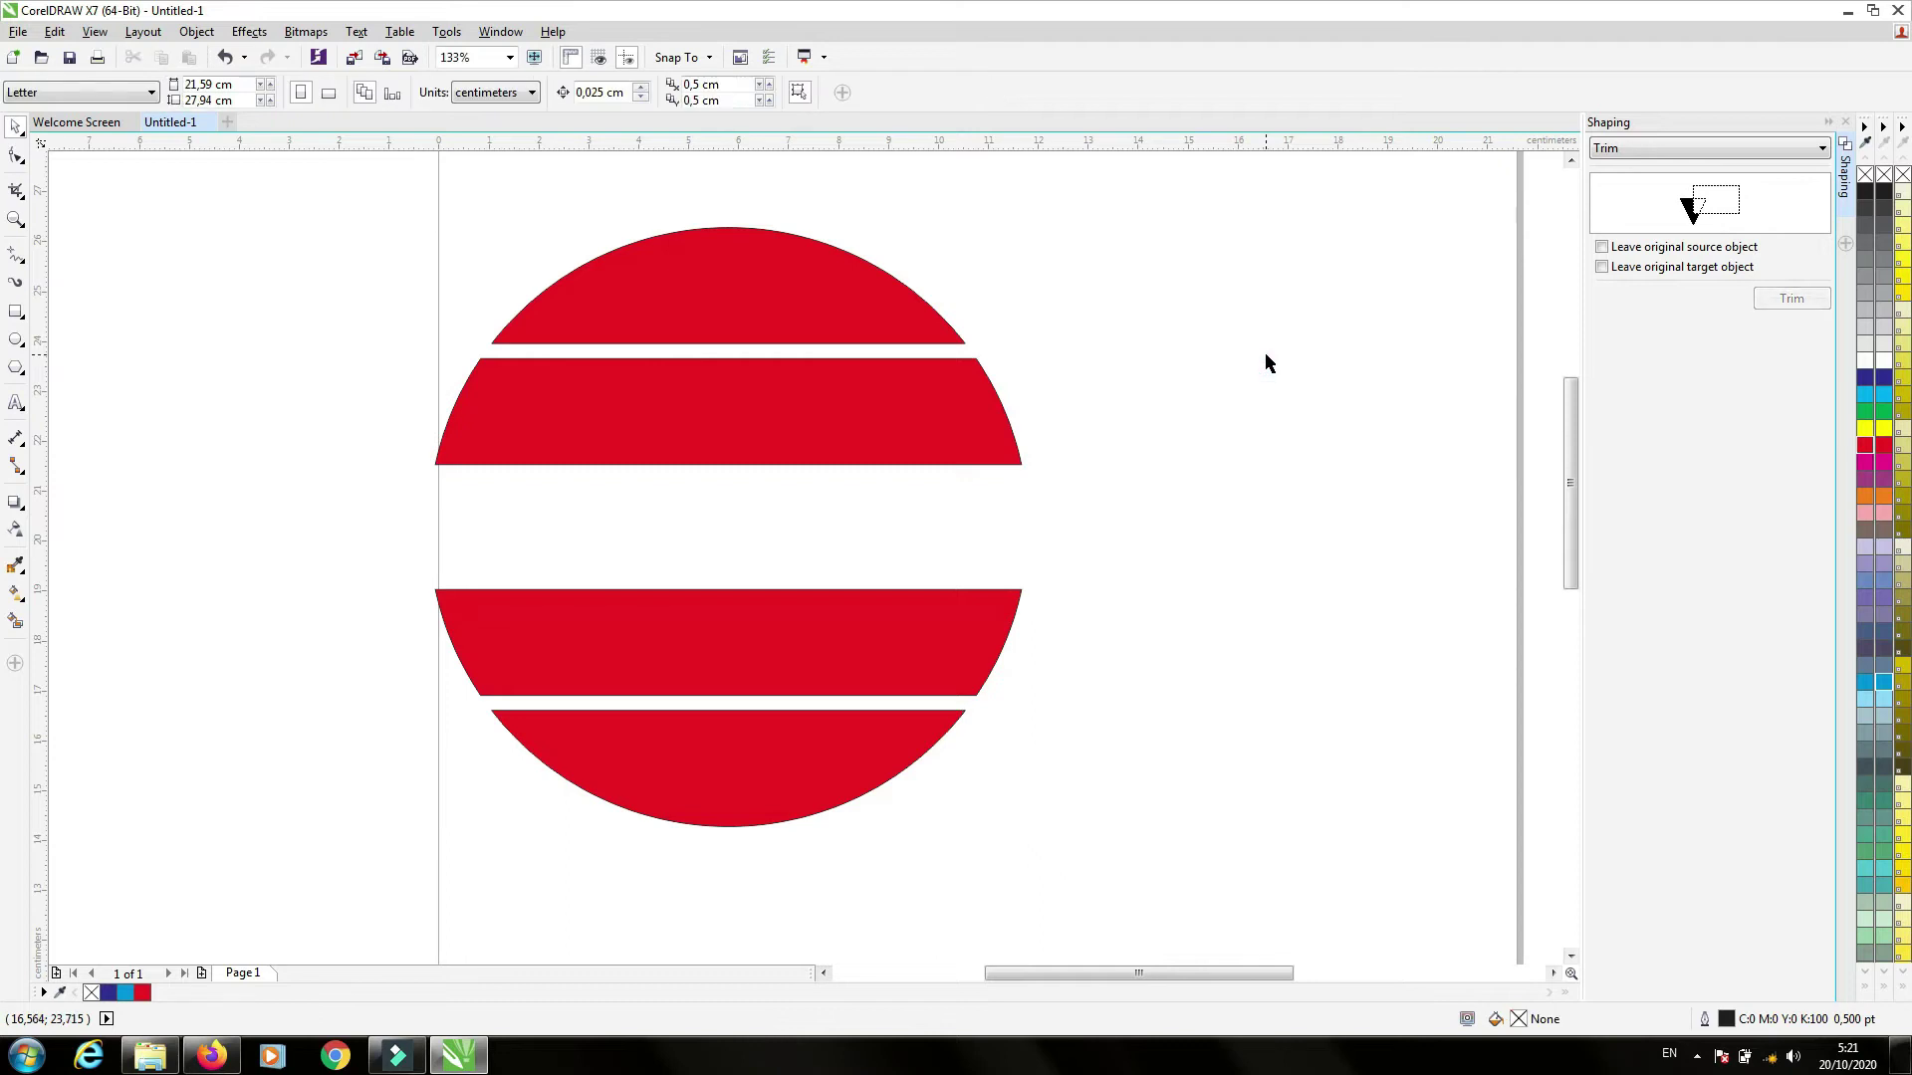
# - Check that the bands select separately and fill the band just above the wide center gap with green
pyautogui.click(751, 425)
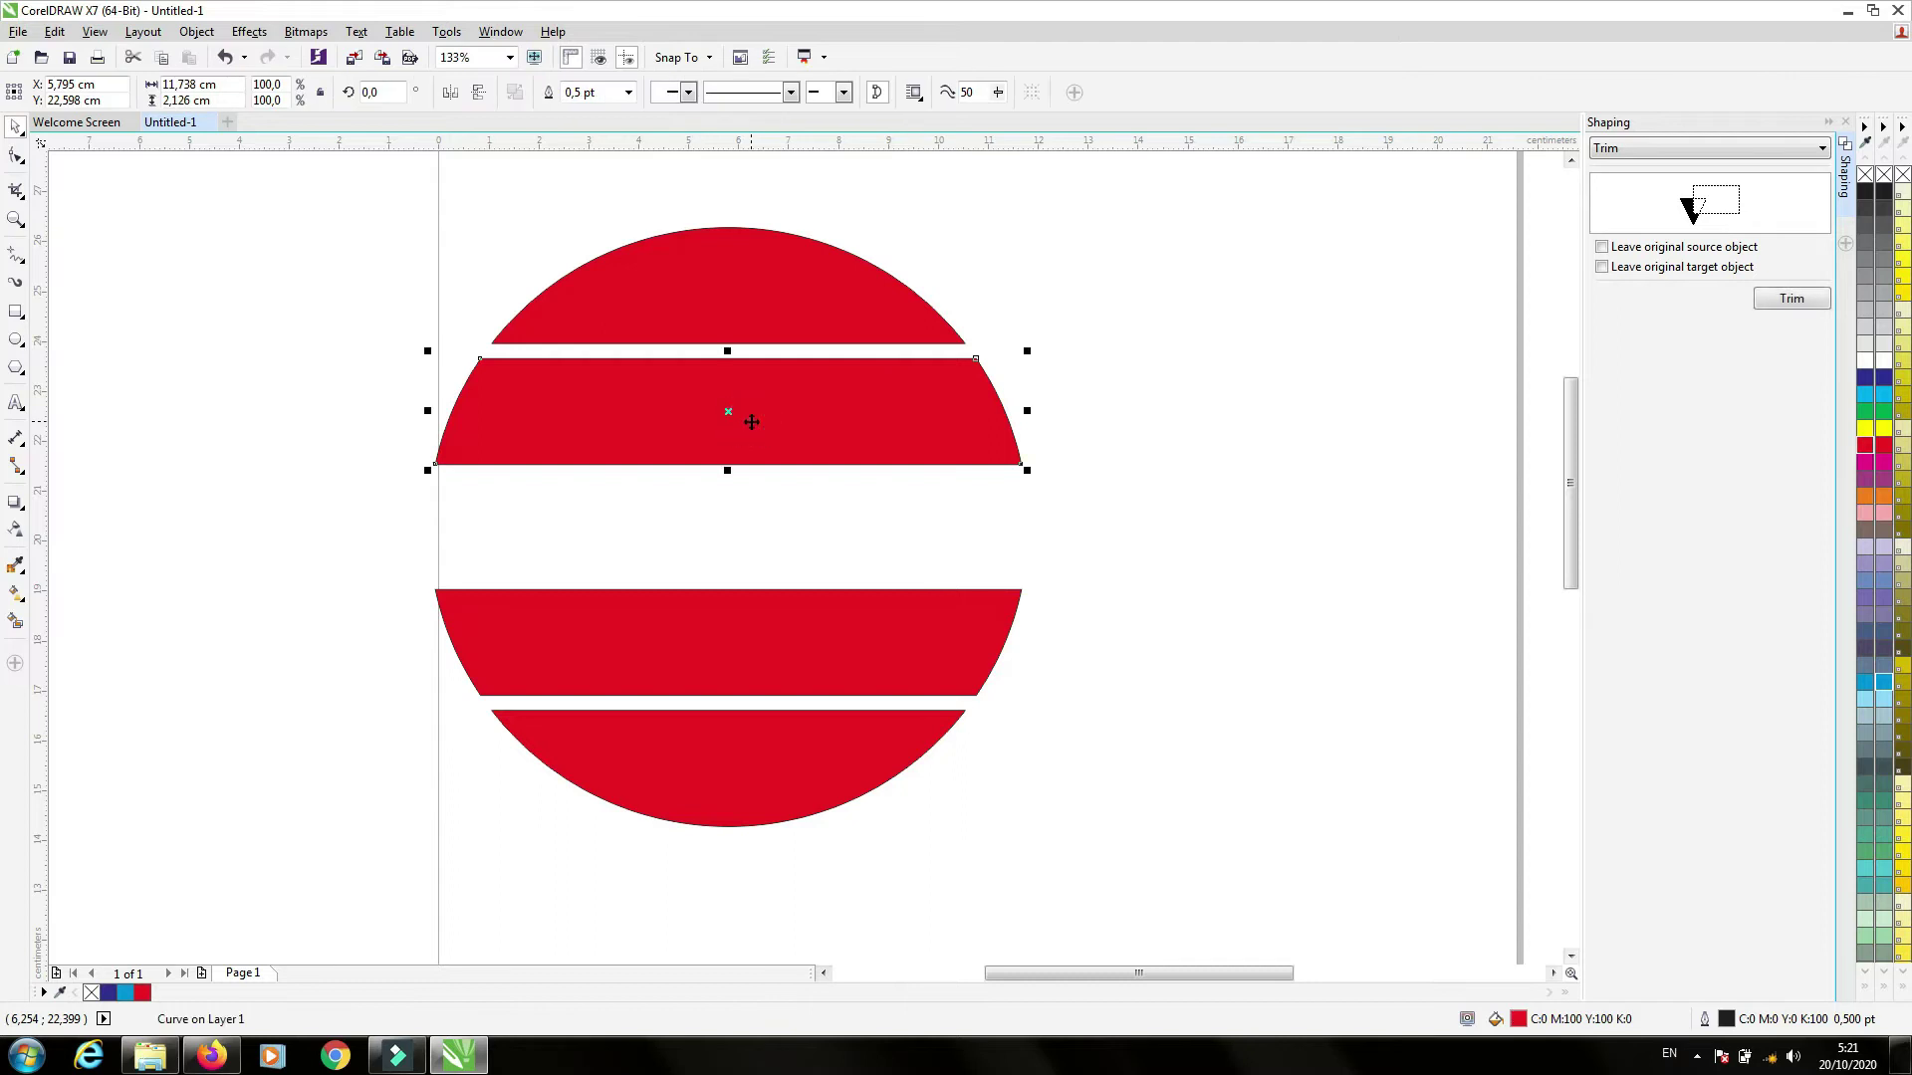
pyautogui.click(807, 300)
pyautogui.click(859, 407)
pyautogui.click(843, 607)
pyautogui.click(796, 408)
pyautogui.press('F4')
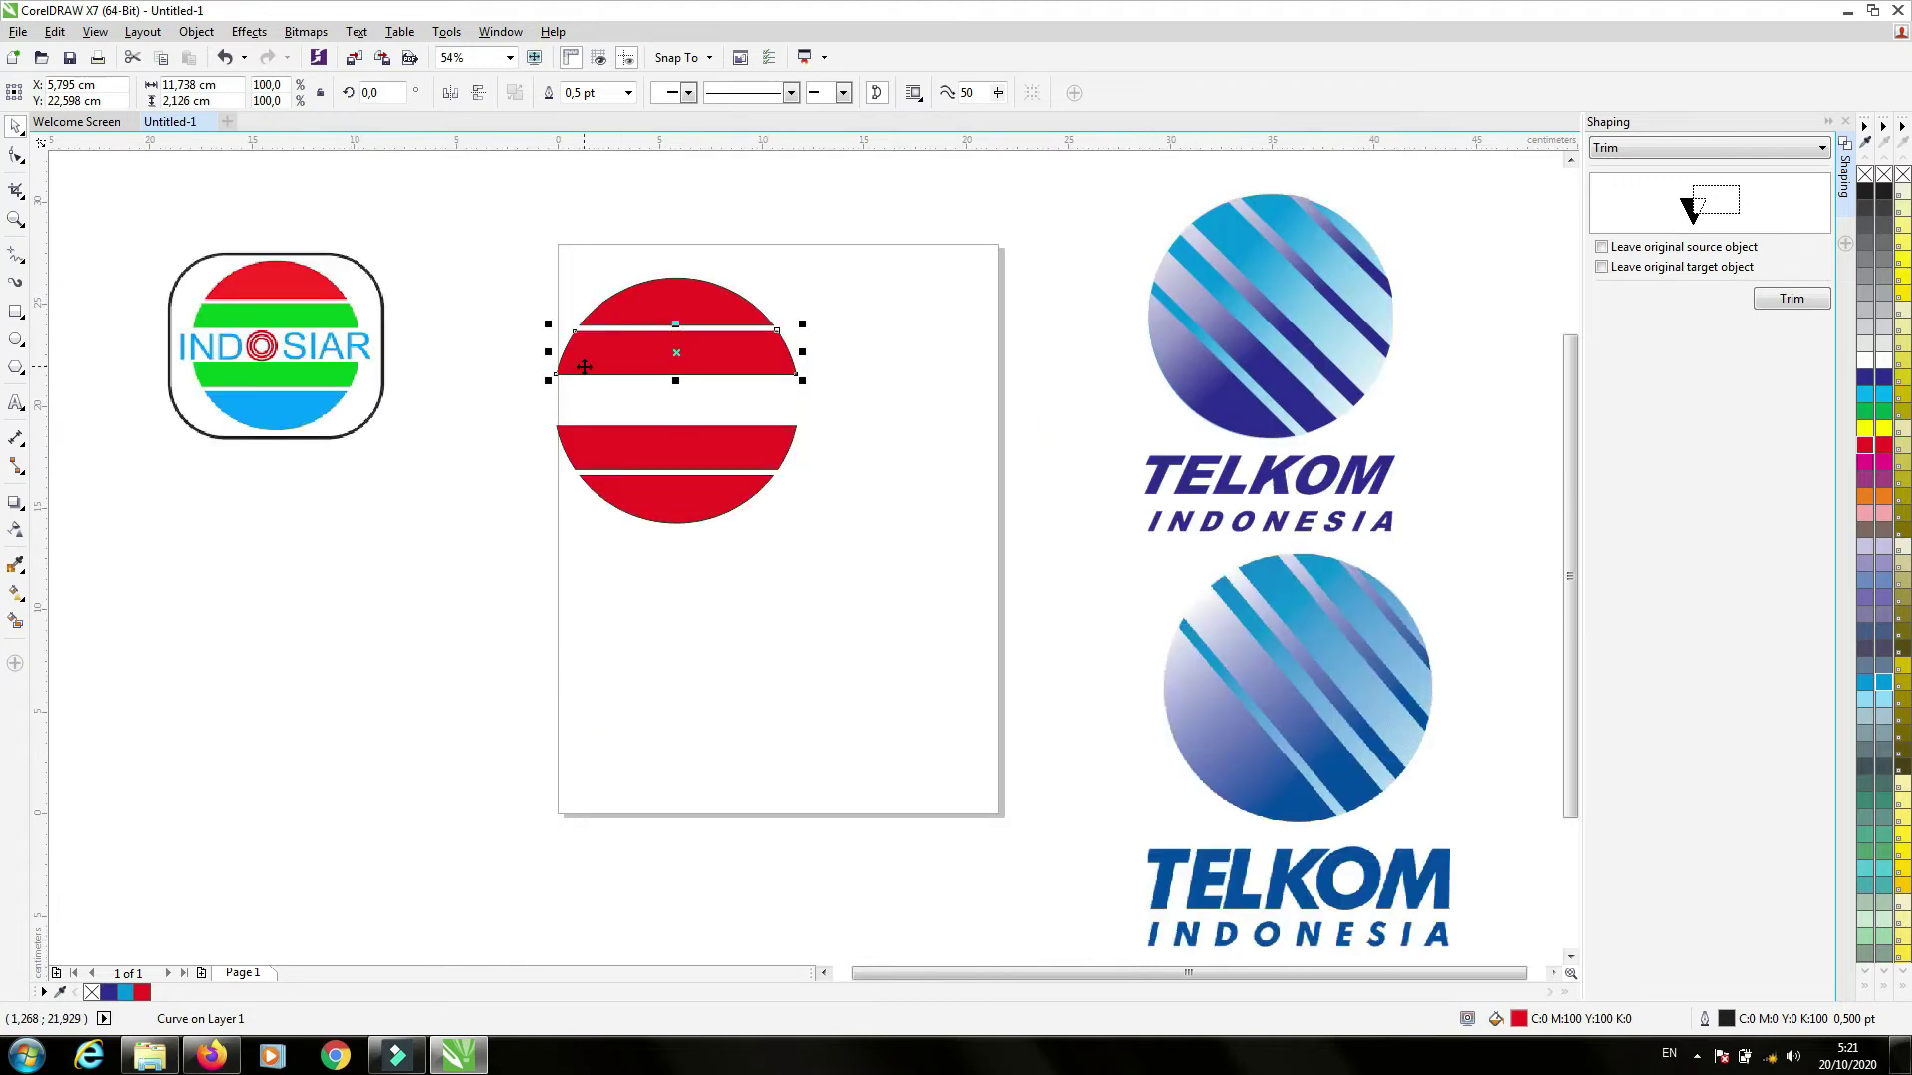
pyautogui.click(1865, 411)
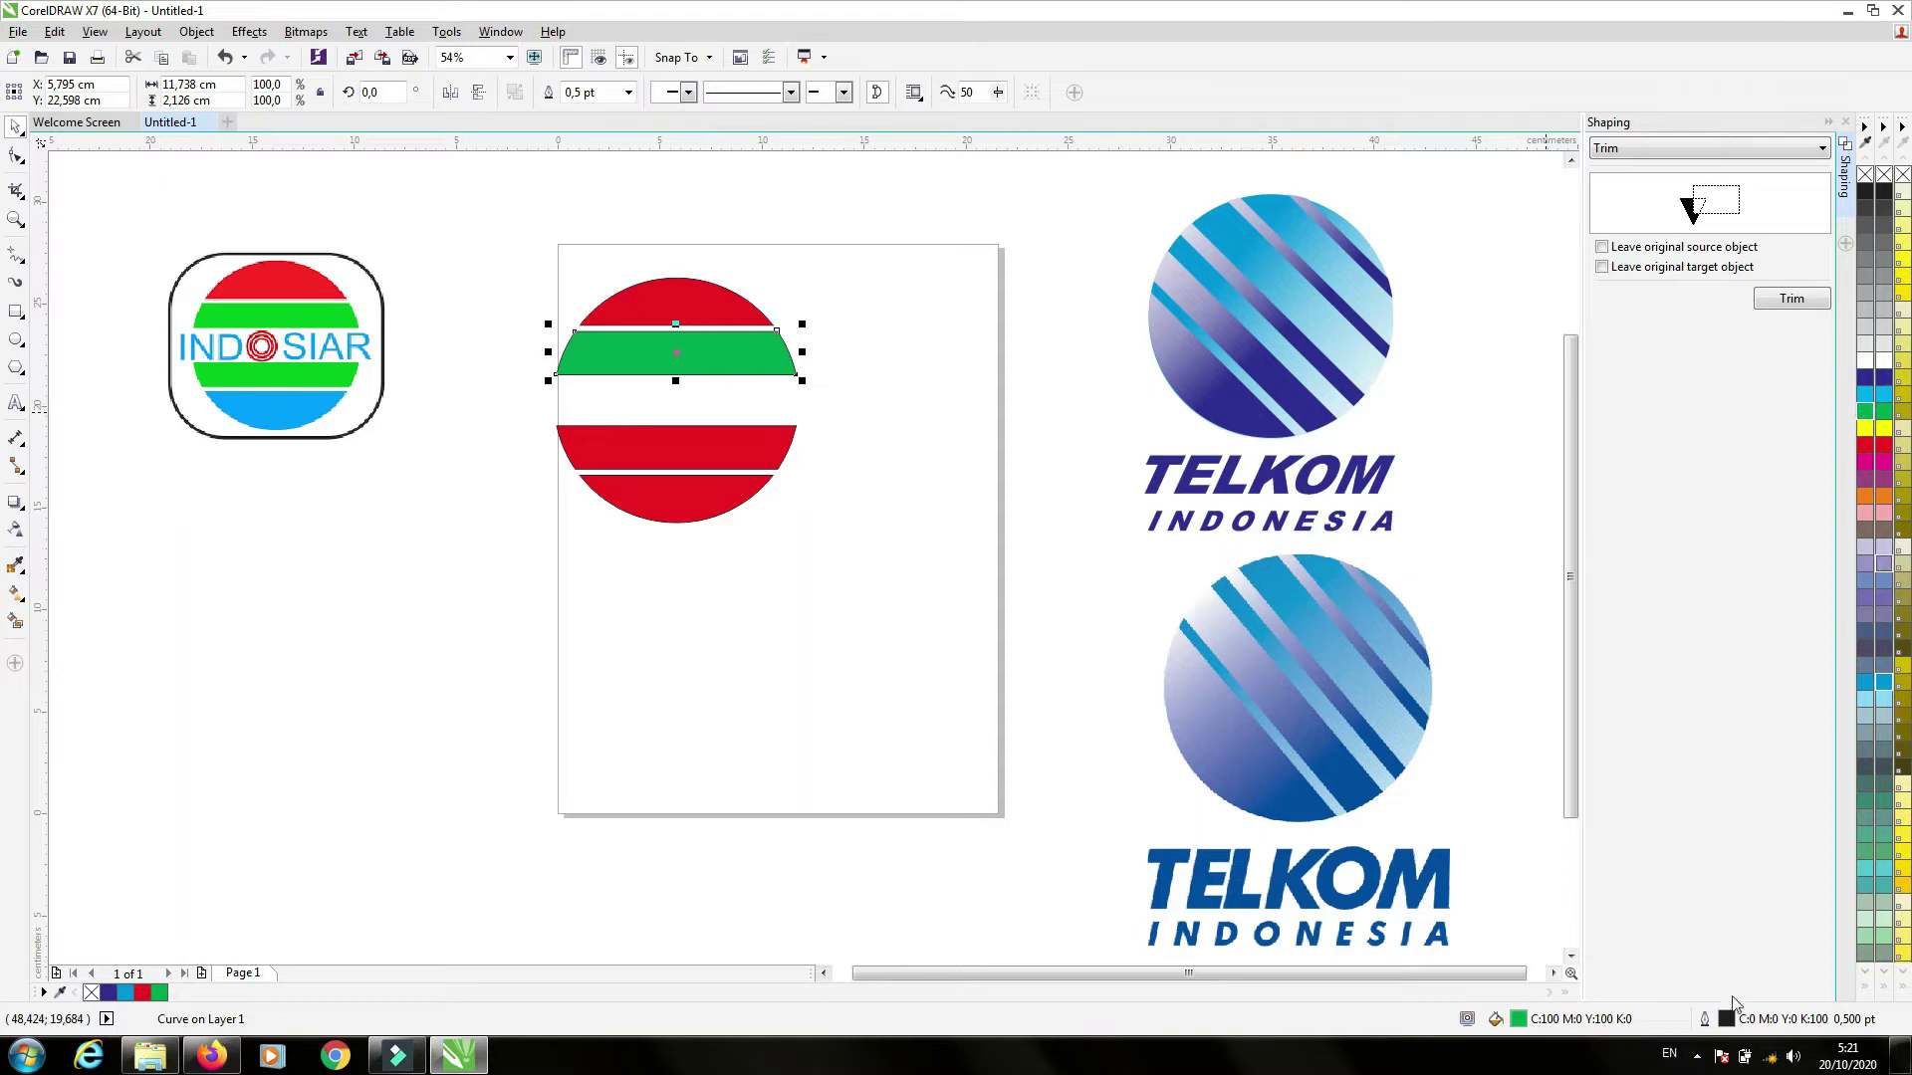
# - Edit the green band's fill to C69 M0 Y100 K0
pyautogui.doubleClick(1518, 1019)
pyautogui.moveTo(916, 355); pyautogui.dragTo(1266, 333)
pyautogui.moveTo(1193, 536)
pyautogui.mouseDown()
pyautogui.moveTo(1152, 488)
pyautogui.moveTo(1159, 461)
pyautogui.mouseUp()
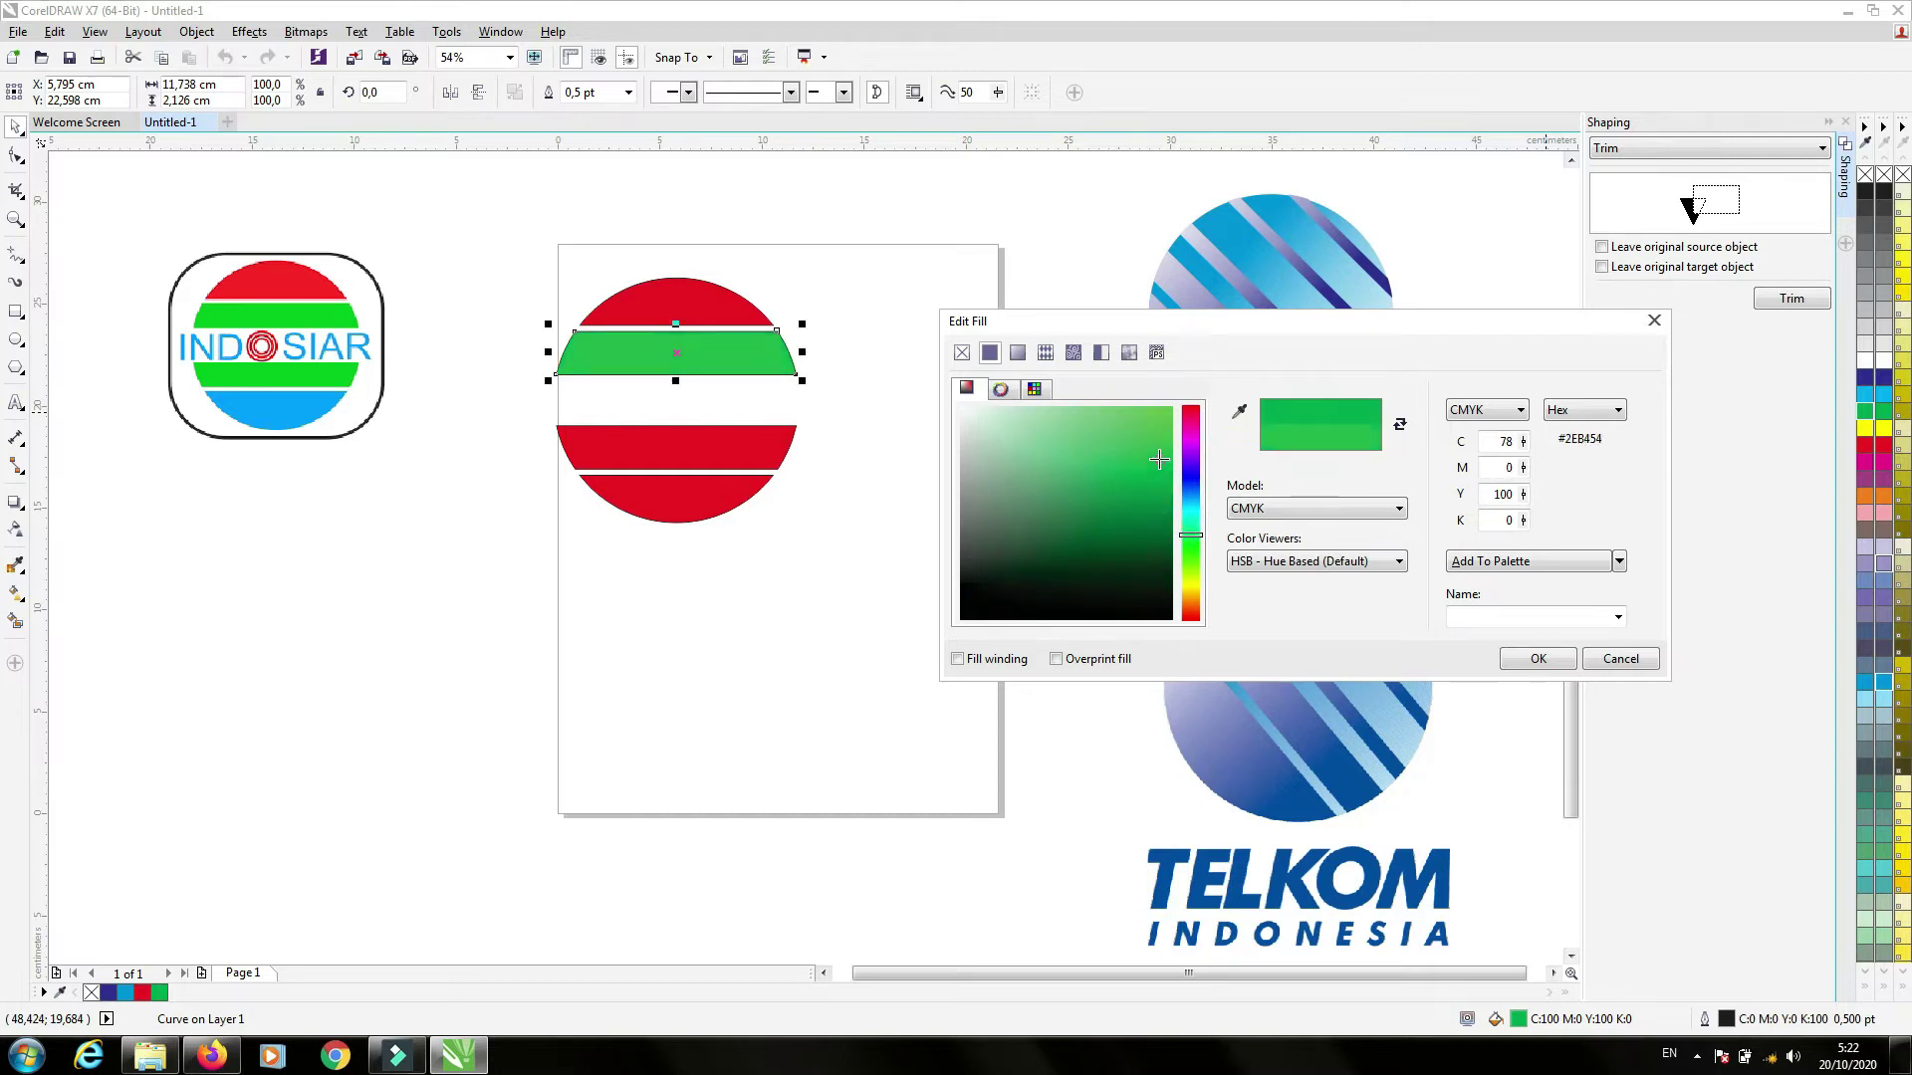
pyautogui.moveTo(1159, 463); pyautogui.dragTo(1164, 448)
pyautogui.moveTo(1162, 449)
pyautogui.mouseDown()
pyautogui.moveTo(1166, 426)
pyautogui.moveTo(1167, 519)
pyautogui.moveTo(1168, 451)
pyautogui.mouseUp()
pyautogui.moveTo(1190, 532); pyautogui.dragTo(1190, 543)
pyautogui.click(1160, 480)
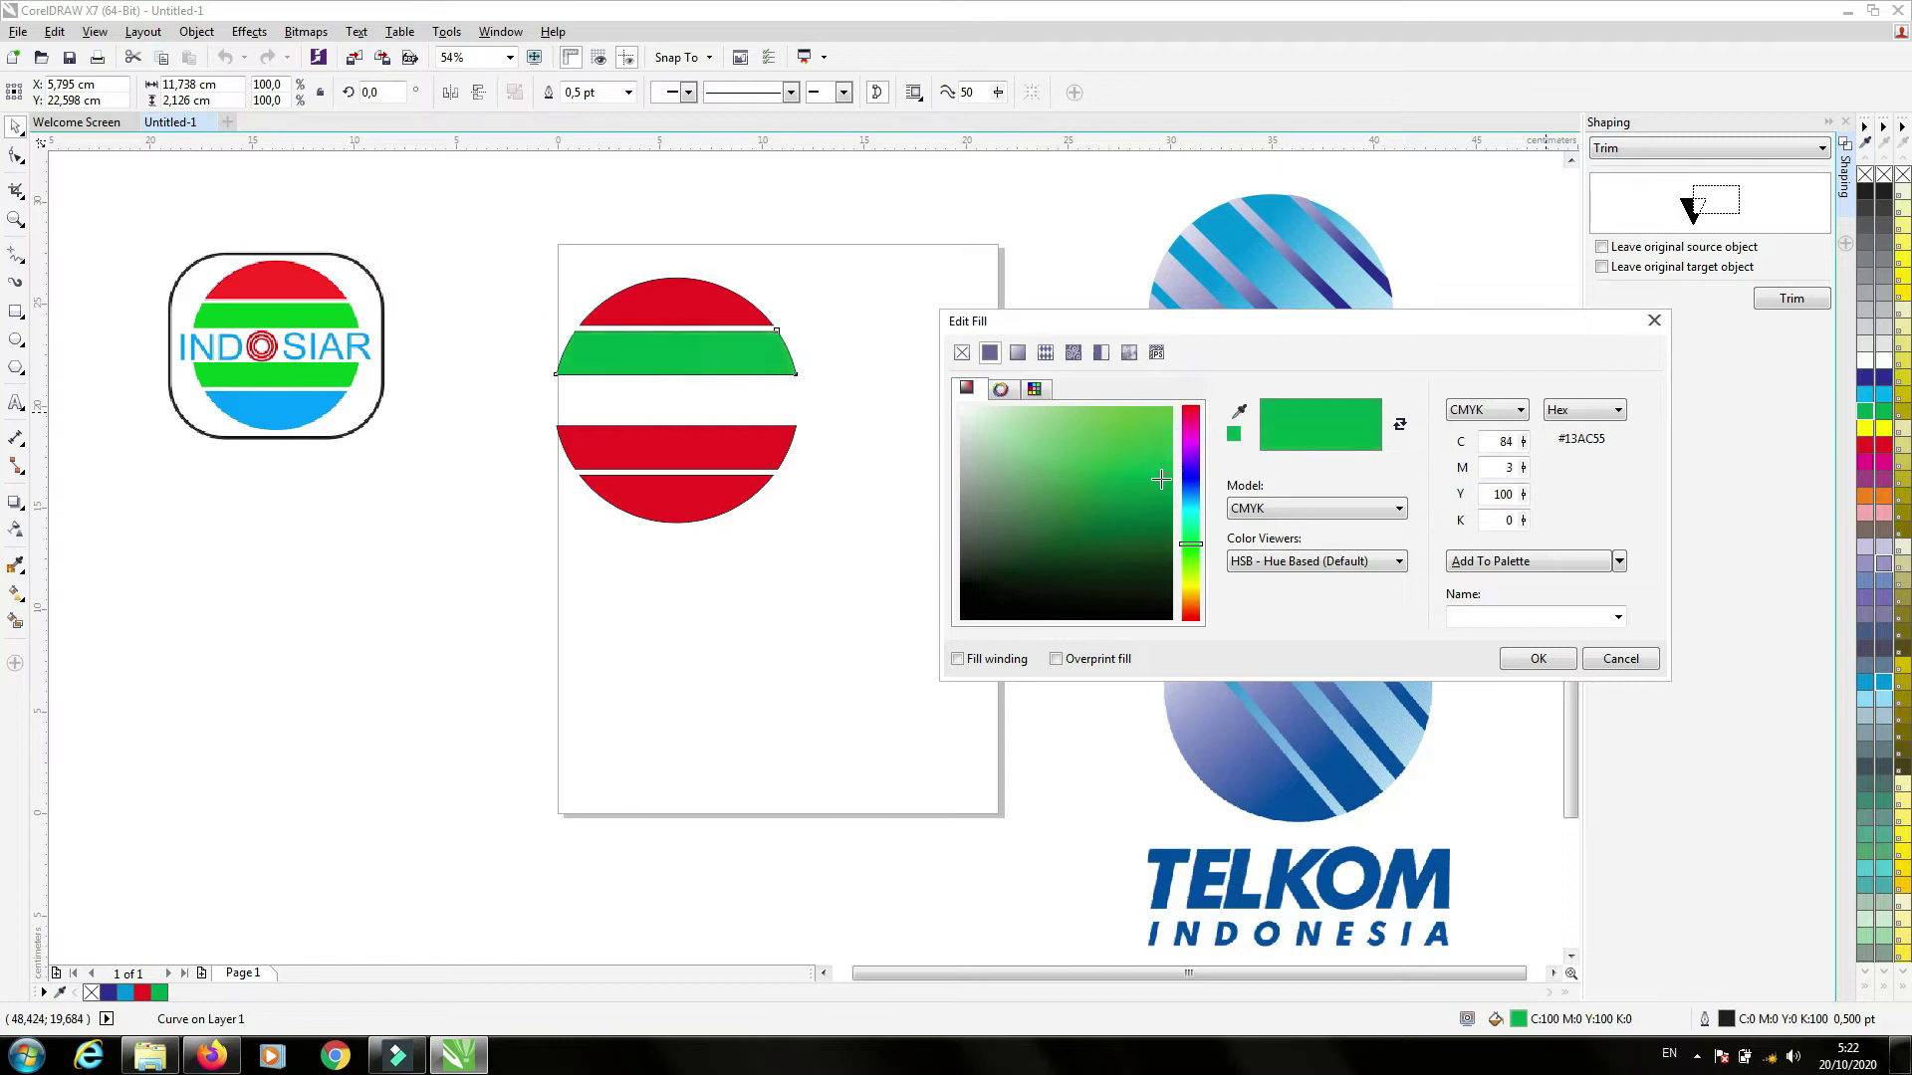
pyautogui.moveTo(1143, 476); pyautogui.dragTo(1178, 421)
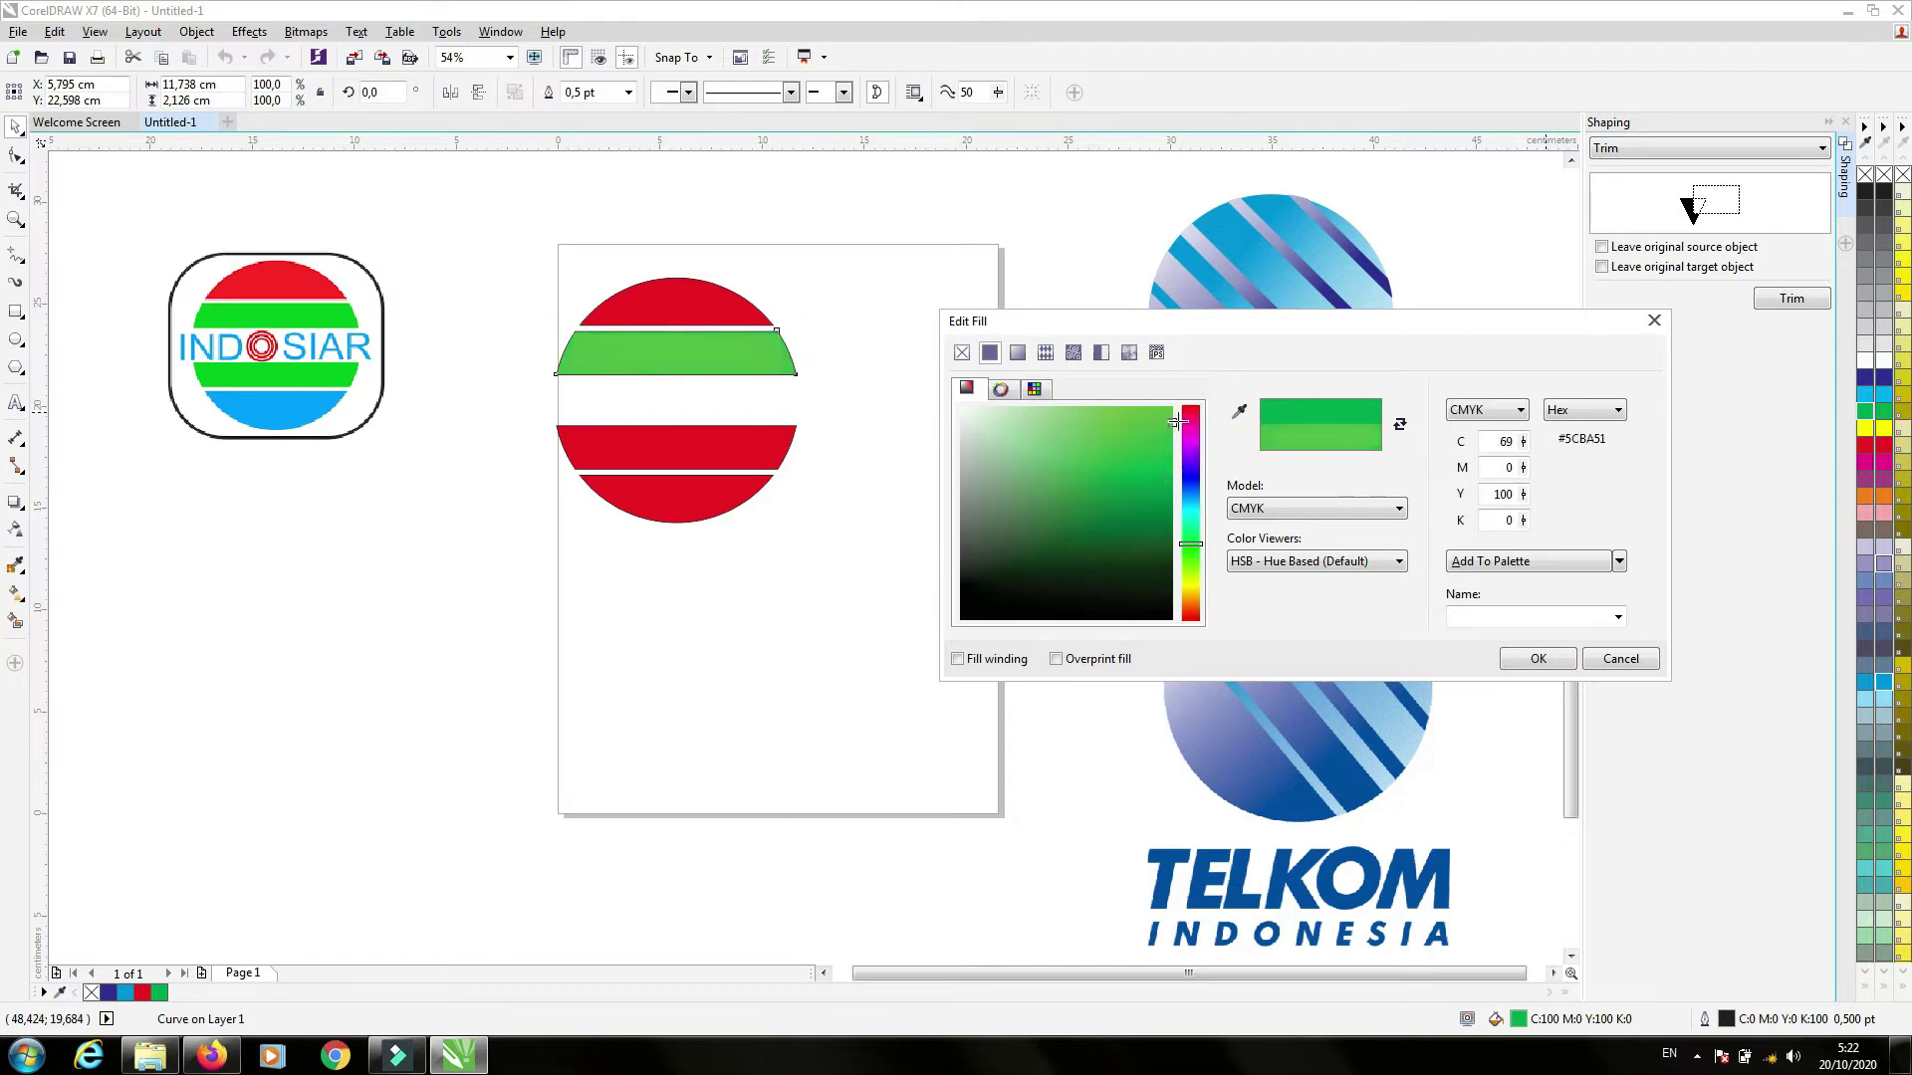
pyautogui.click(1538, 658)
# - Sample the green band's color with the Color Eyedropper and apply it to the band just below the center gap
pyautogui.click(690, 461)
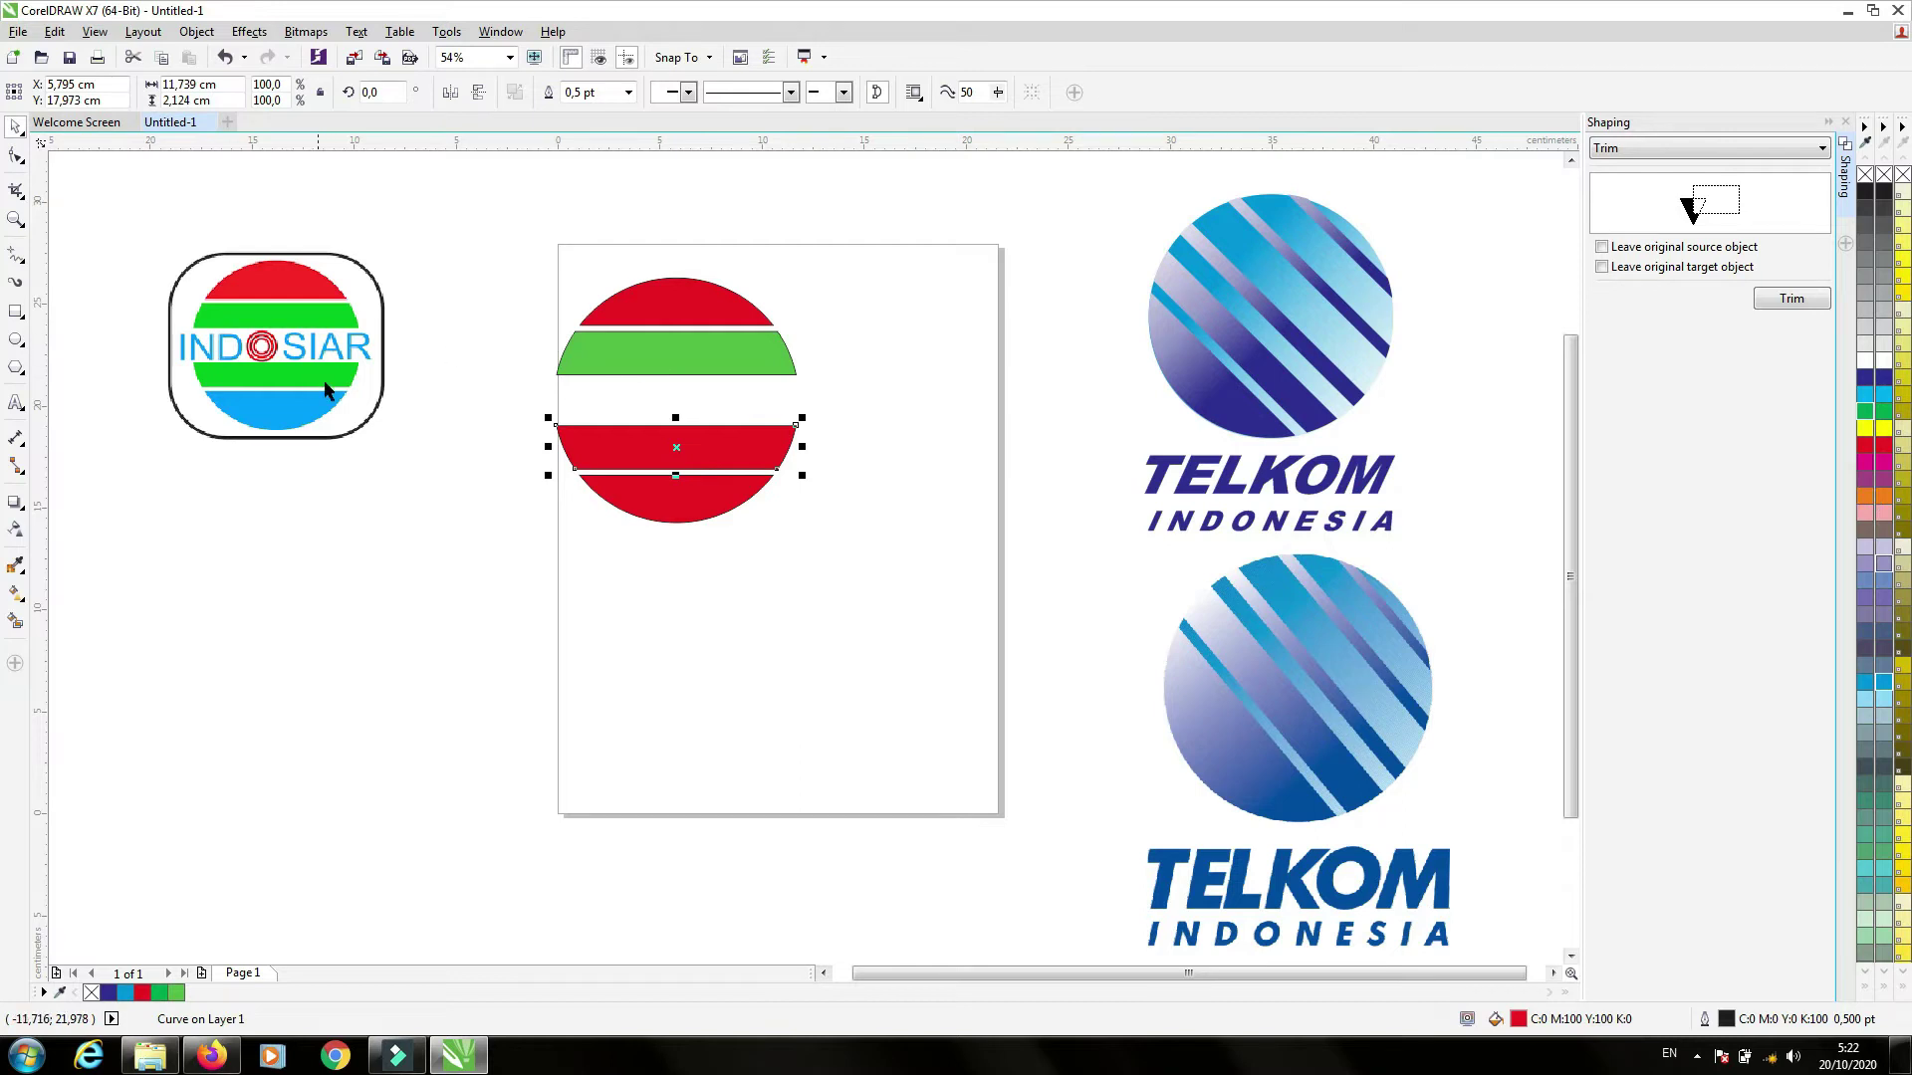
pyautogui.click(627, 365)
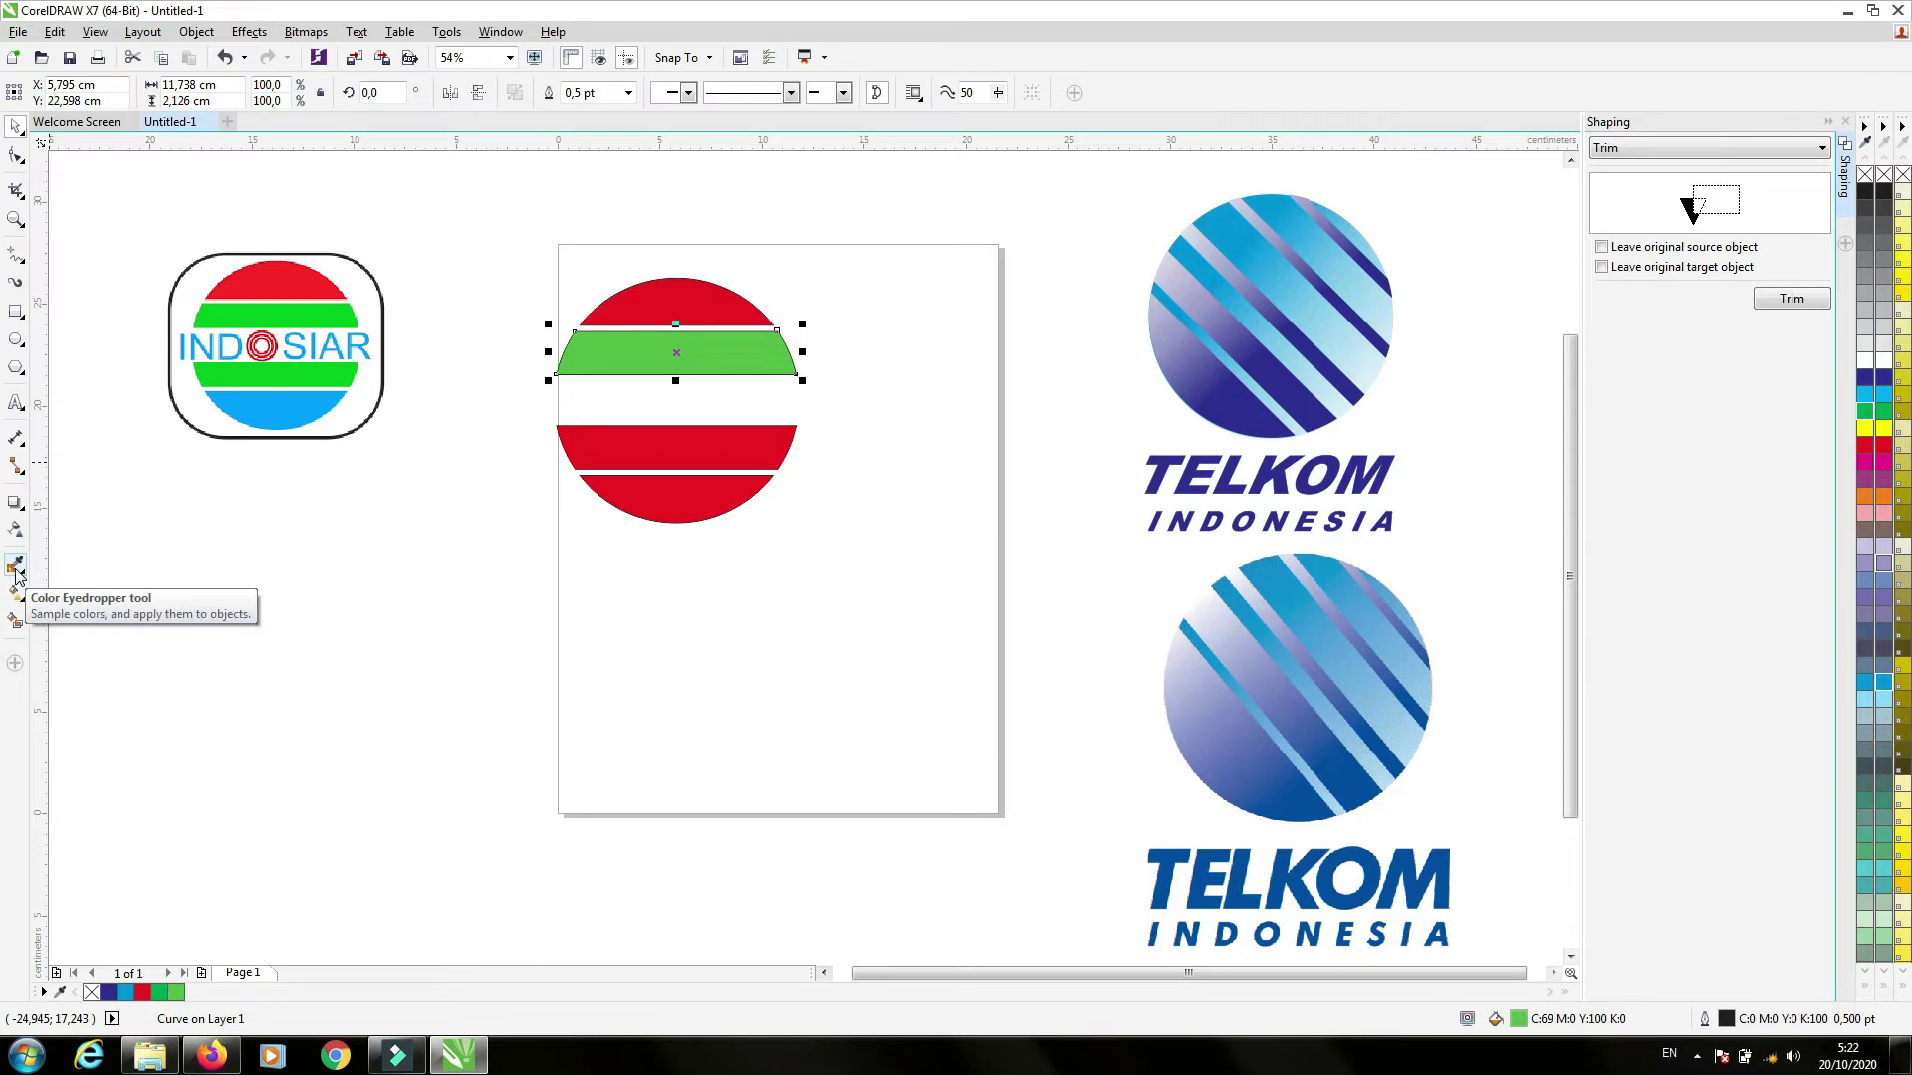
pyautogui.click(17, 569)
pyautogui.click(670, 350)
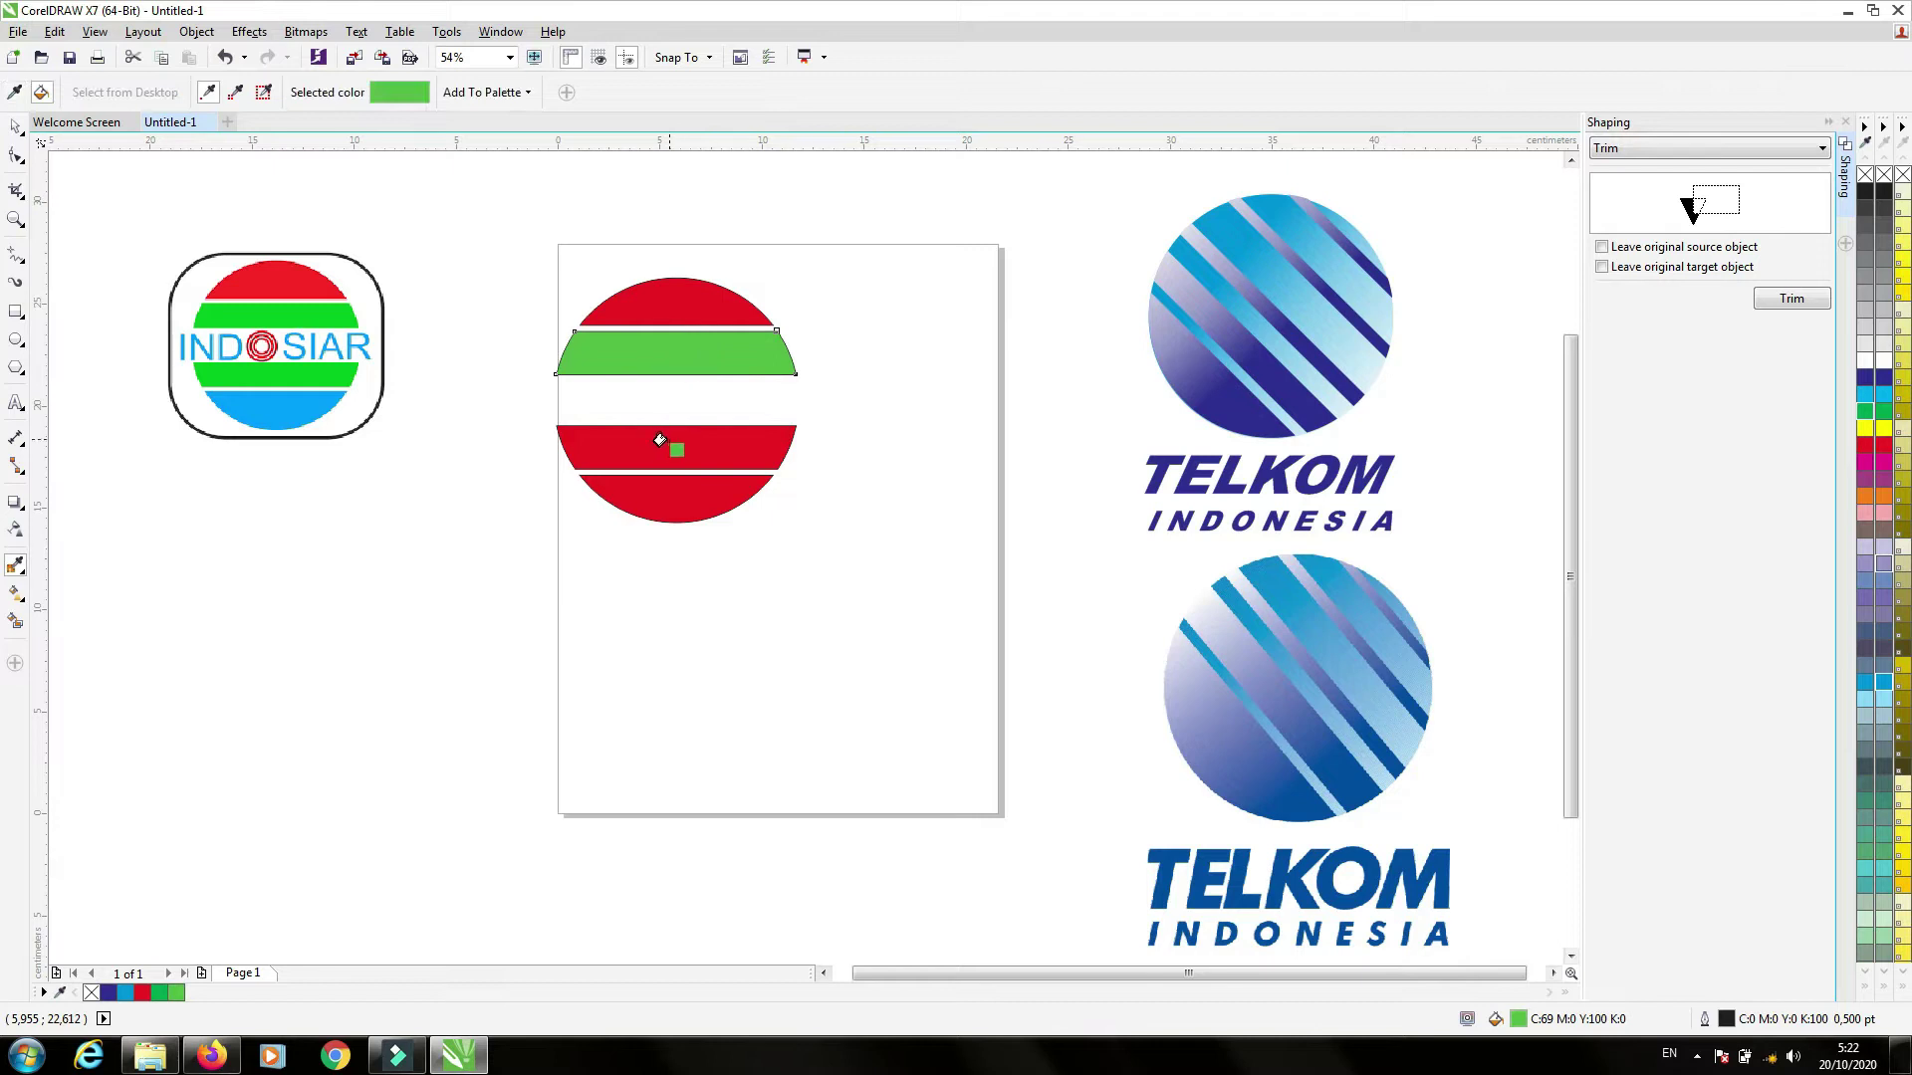
pyautogui.click(624, 441)
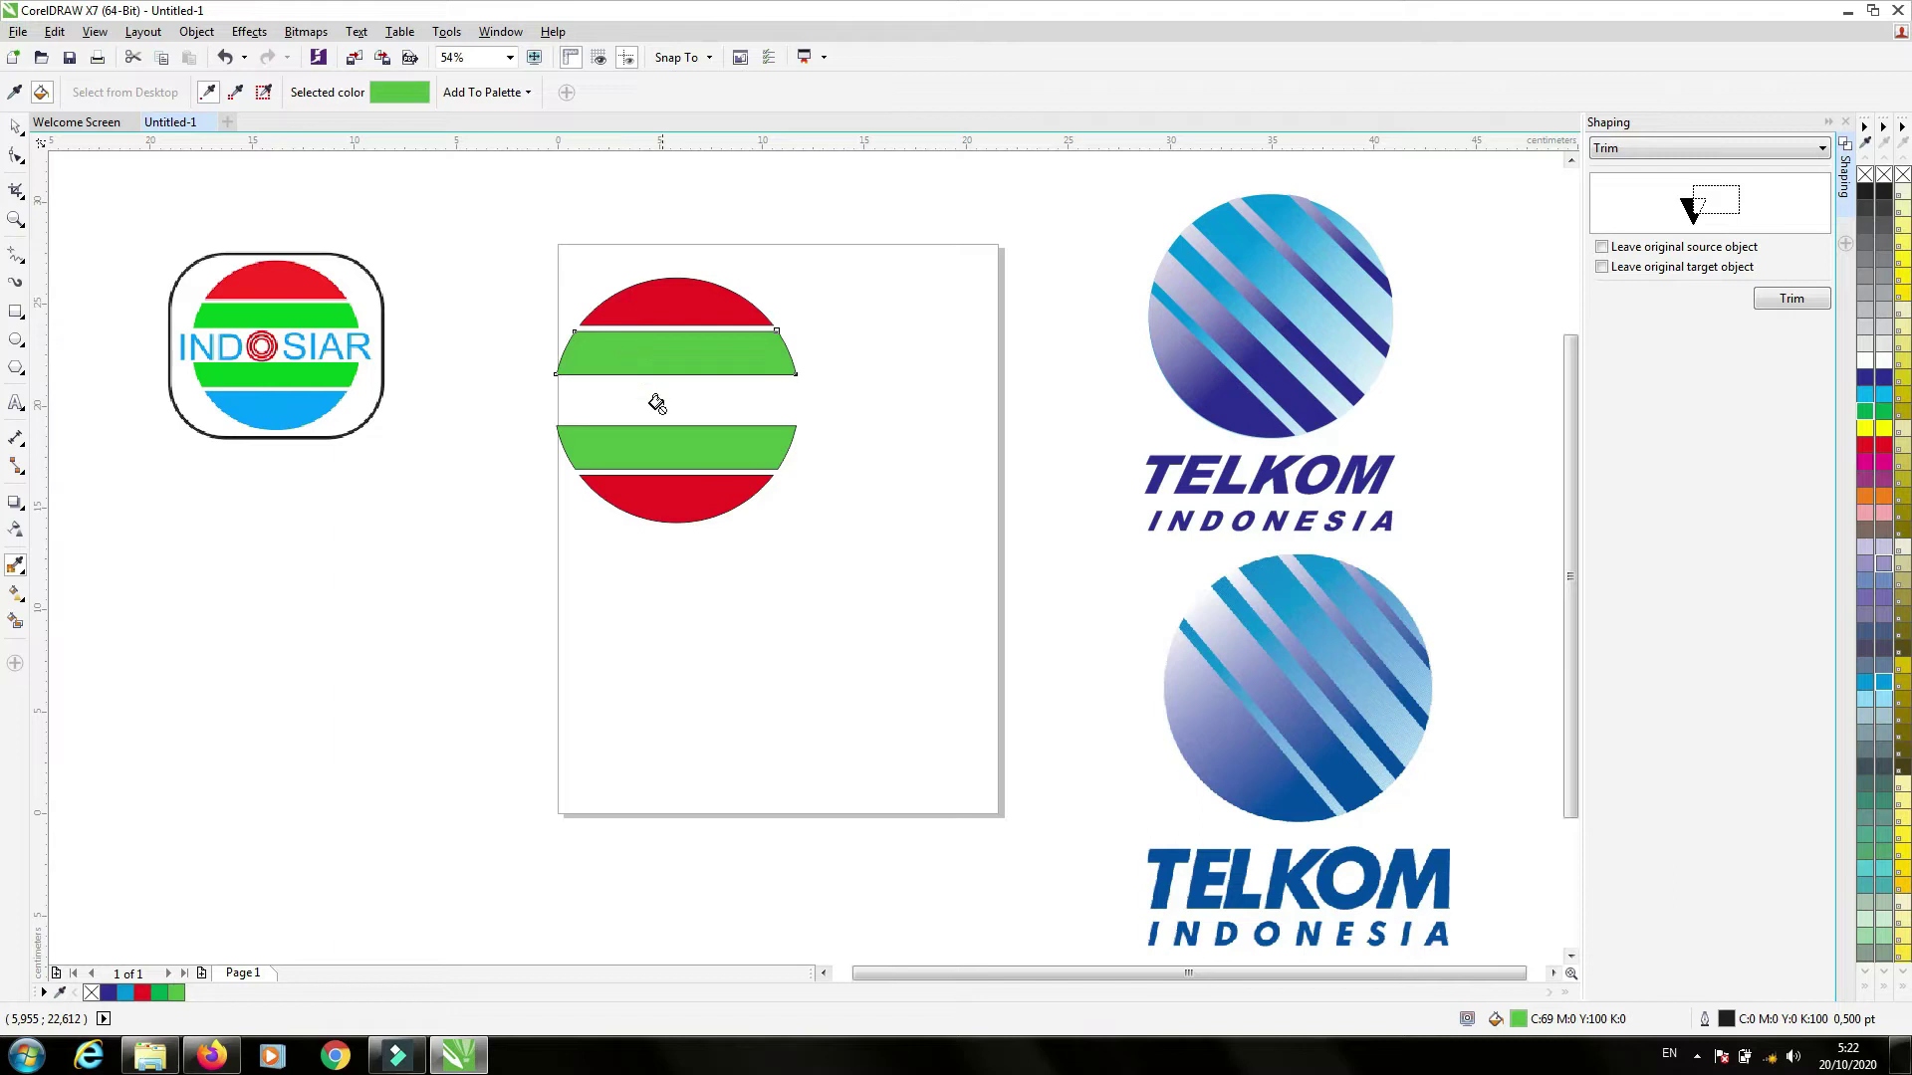
# - Sample the green from the INDOSIAR reference image with the Color Eyedropper and apply it to both inner bands
pyautogui.click(26, 579)
pyautogui.click(64, 560)
pyautogui.click(15, 126)
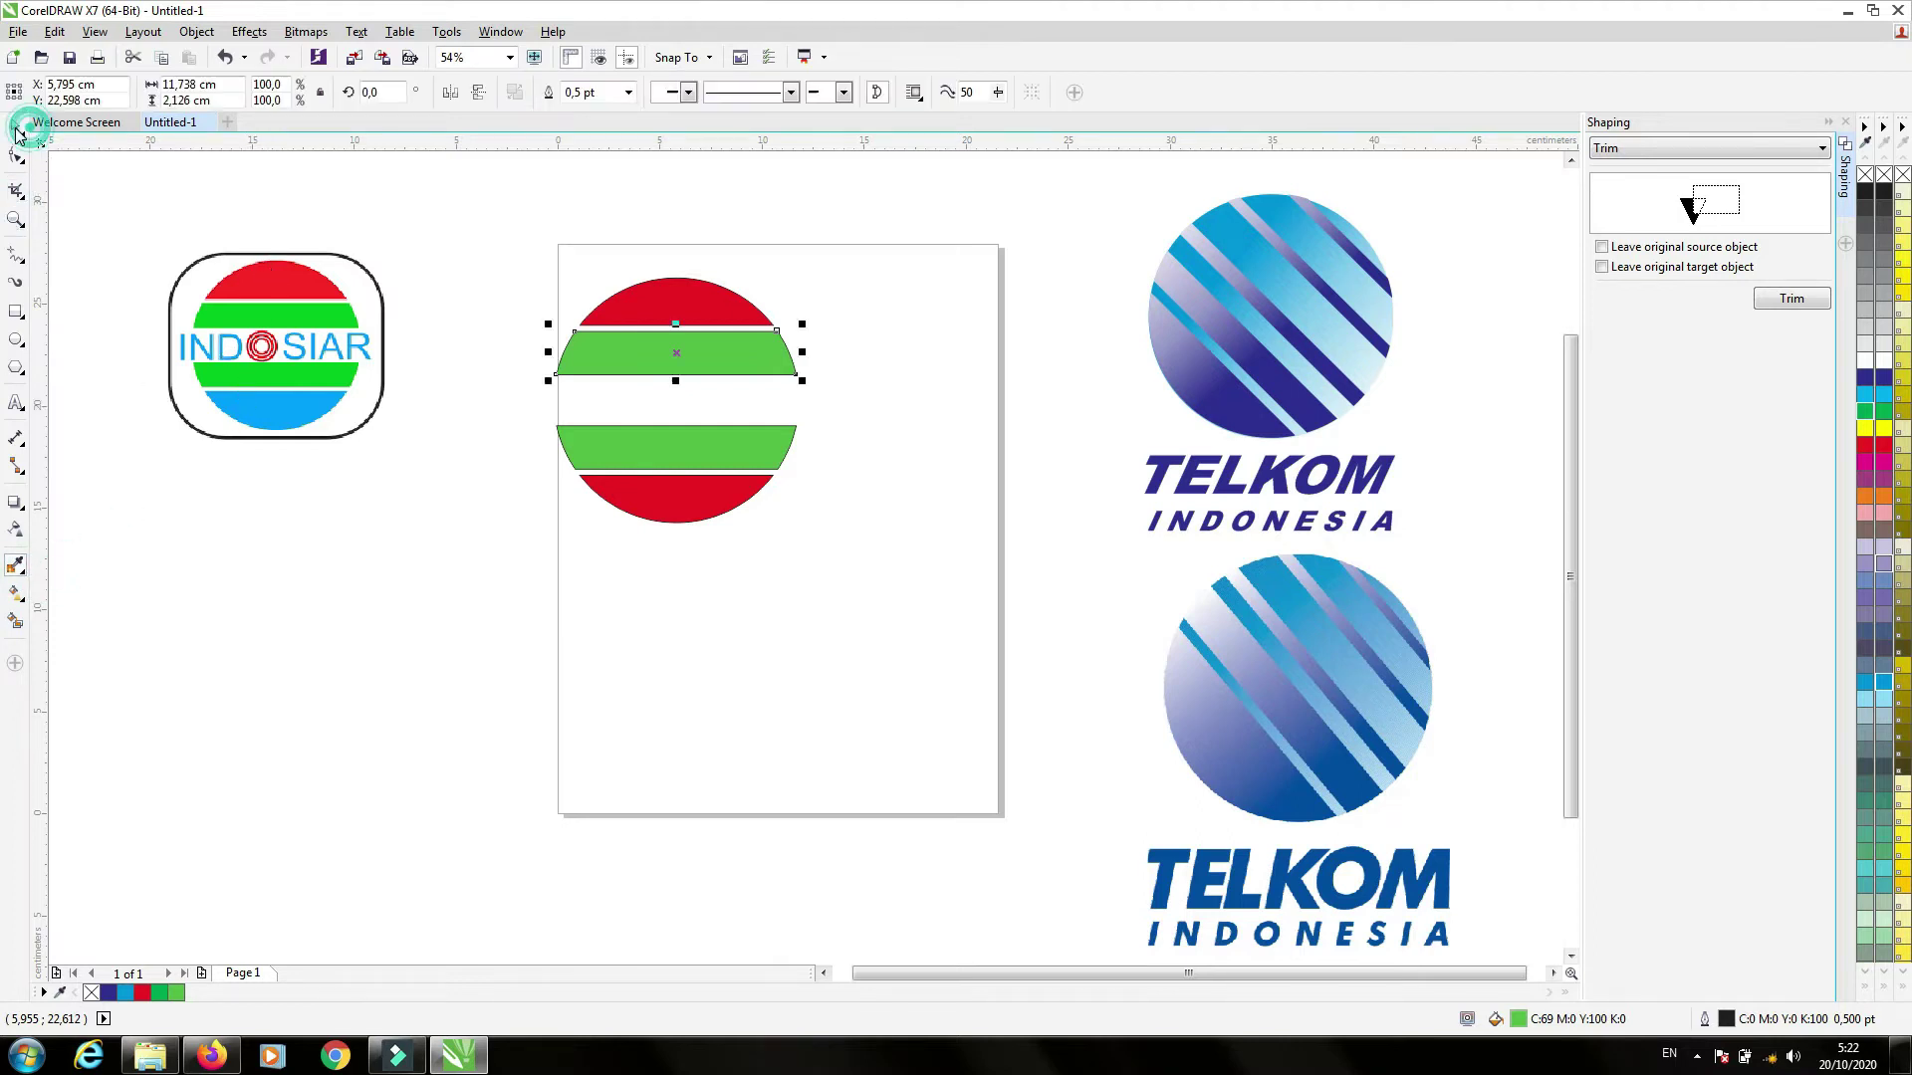
pyautogui.click(15, 565)
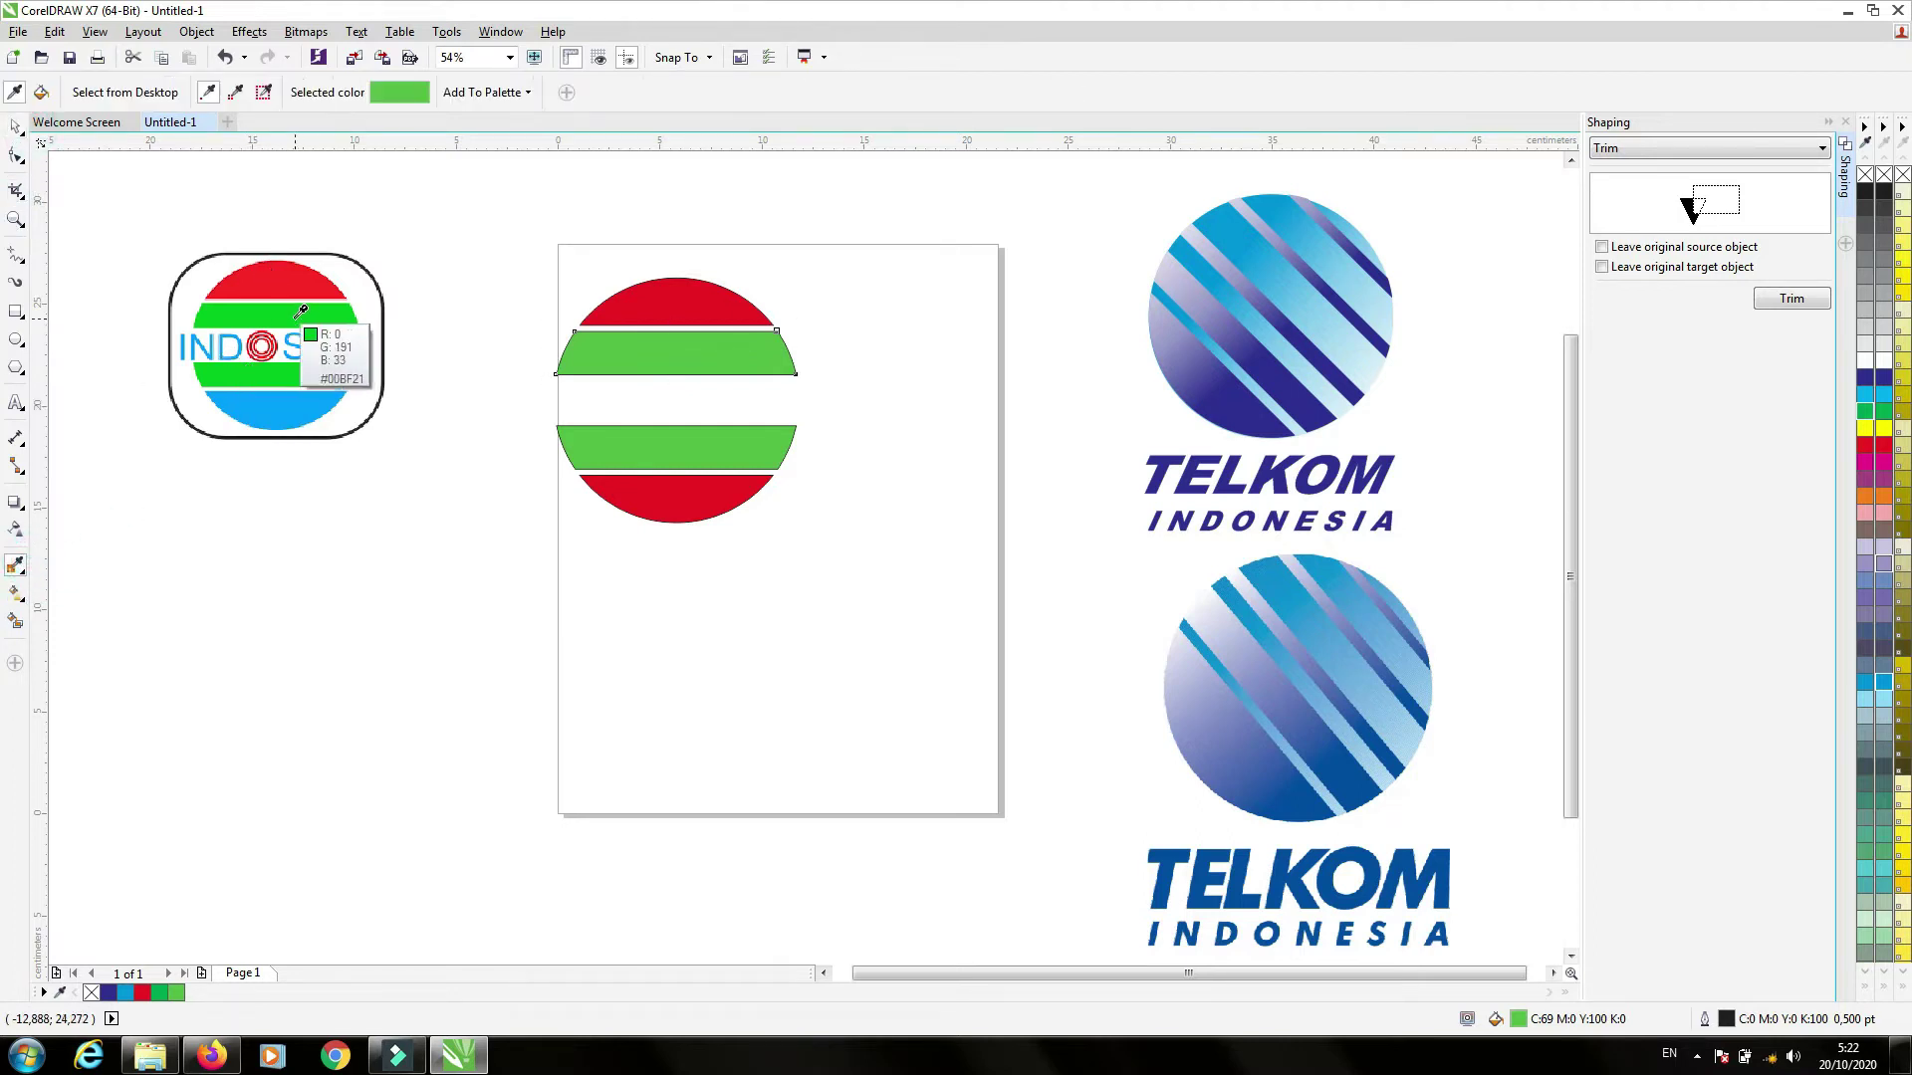
pyautogui.click(301, 312)
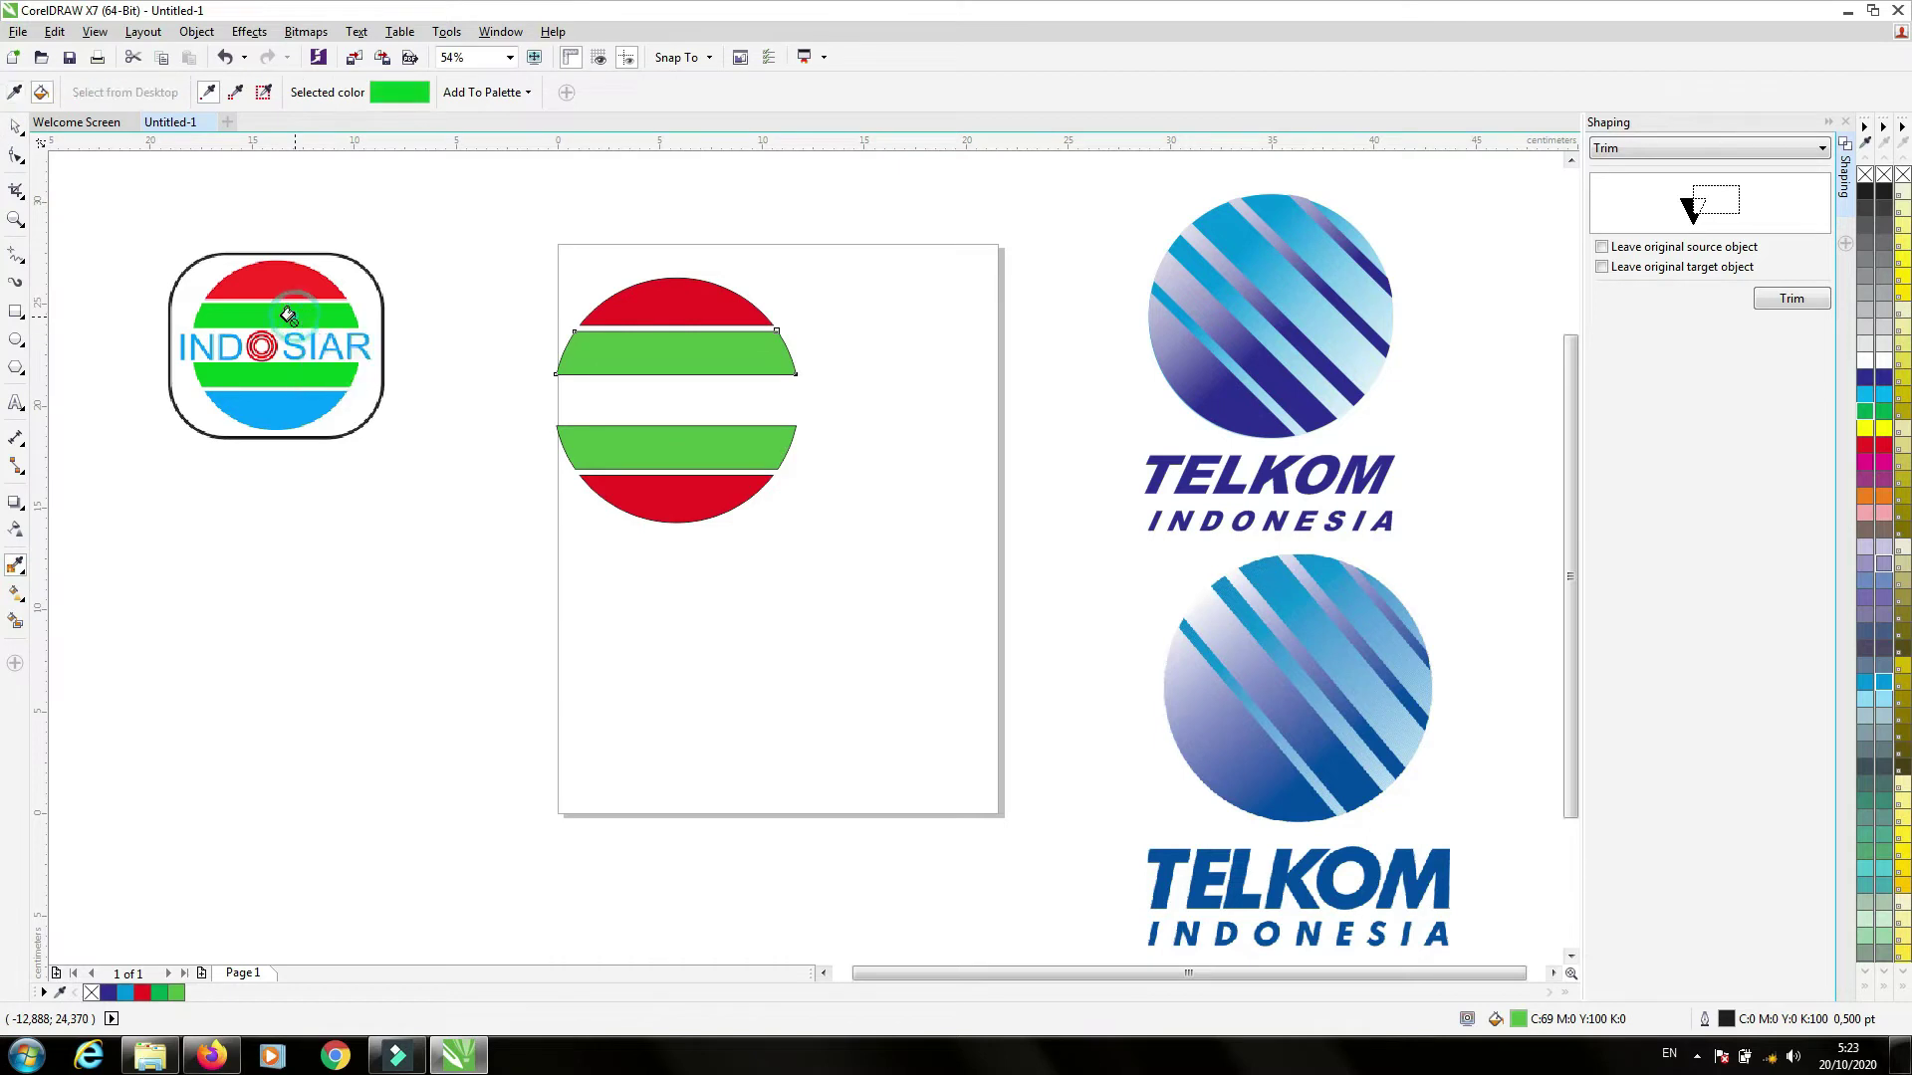
pyautogui.click(625, 347)
pyautogui.click(635, 438)
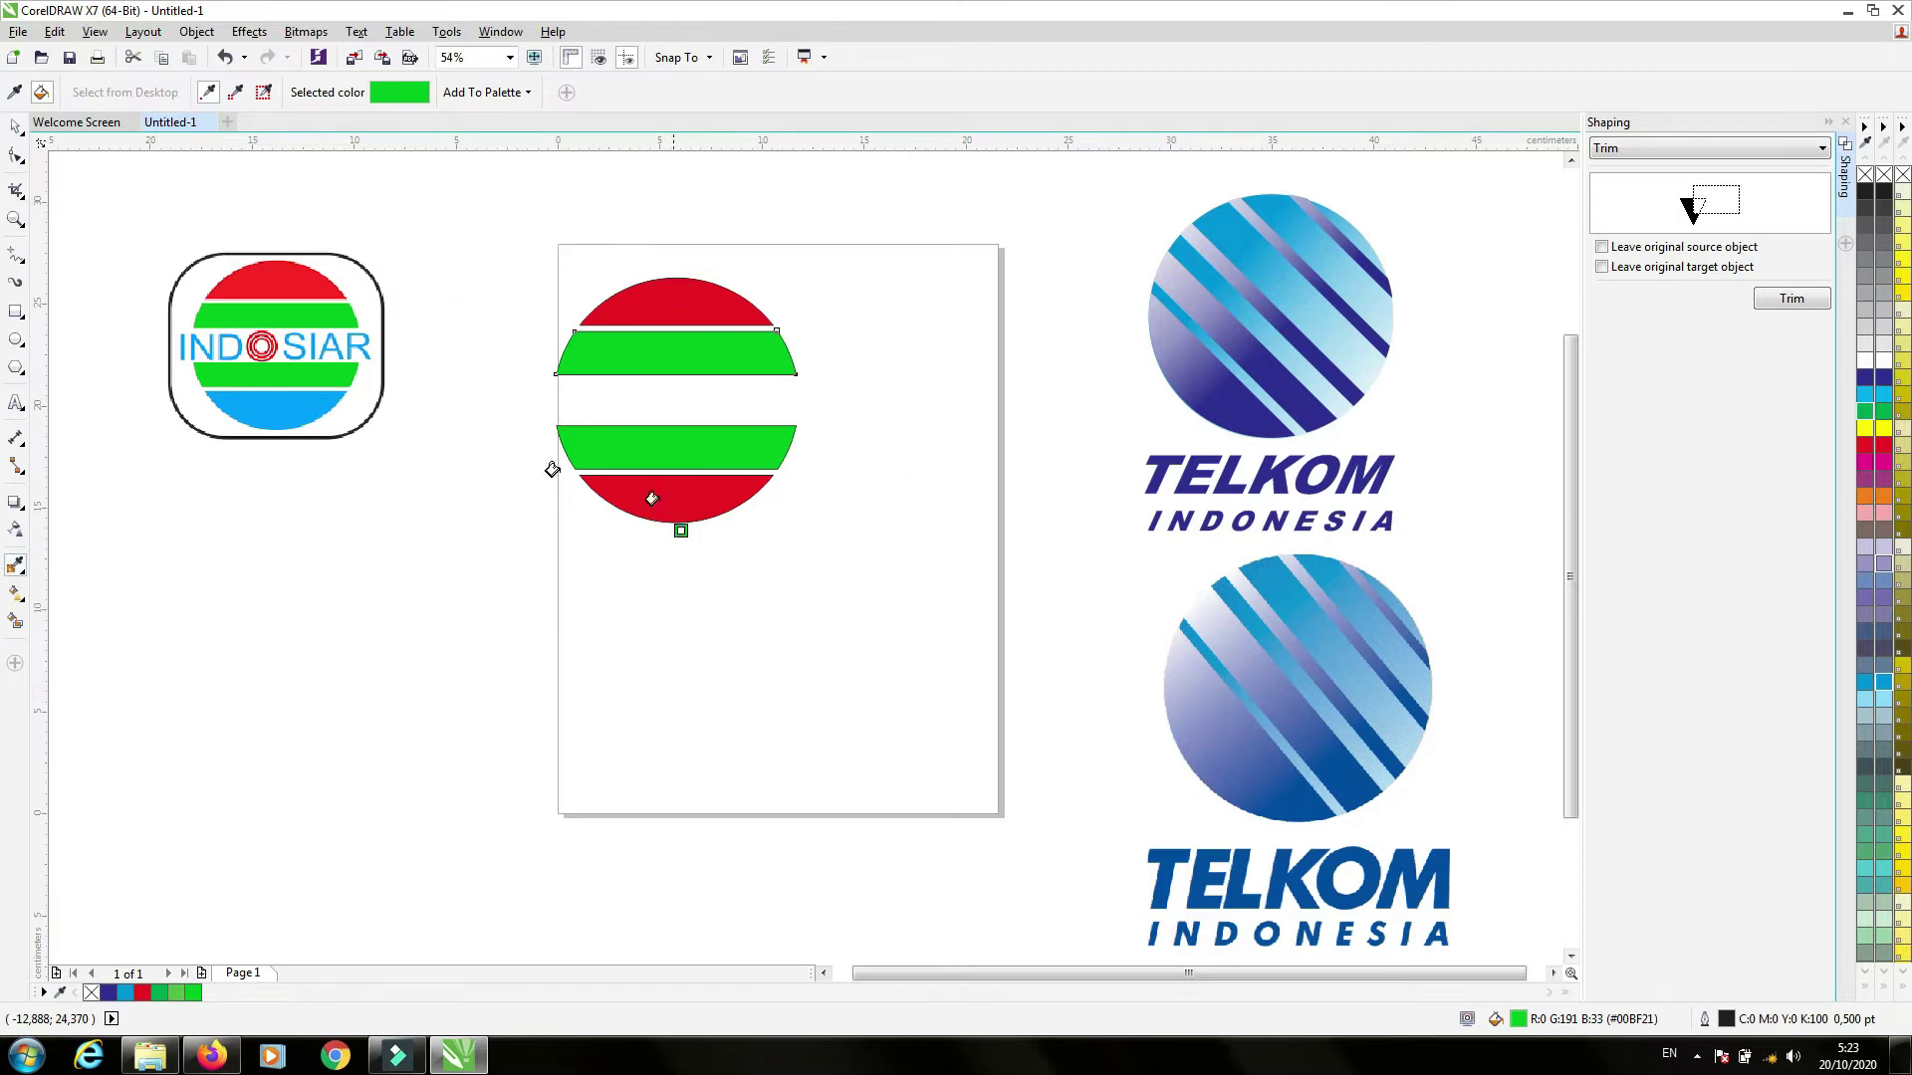
# - Fill the bottom band of the circle with Sky Blue and deselect it
pyautogui.click(15, 126)
pyautogui.click(666, 496)
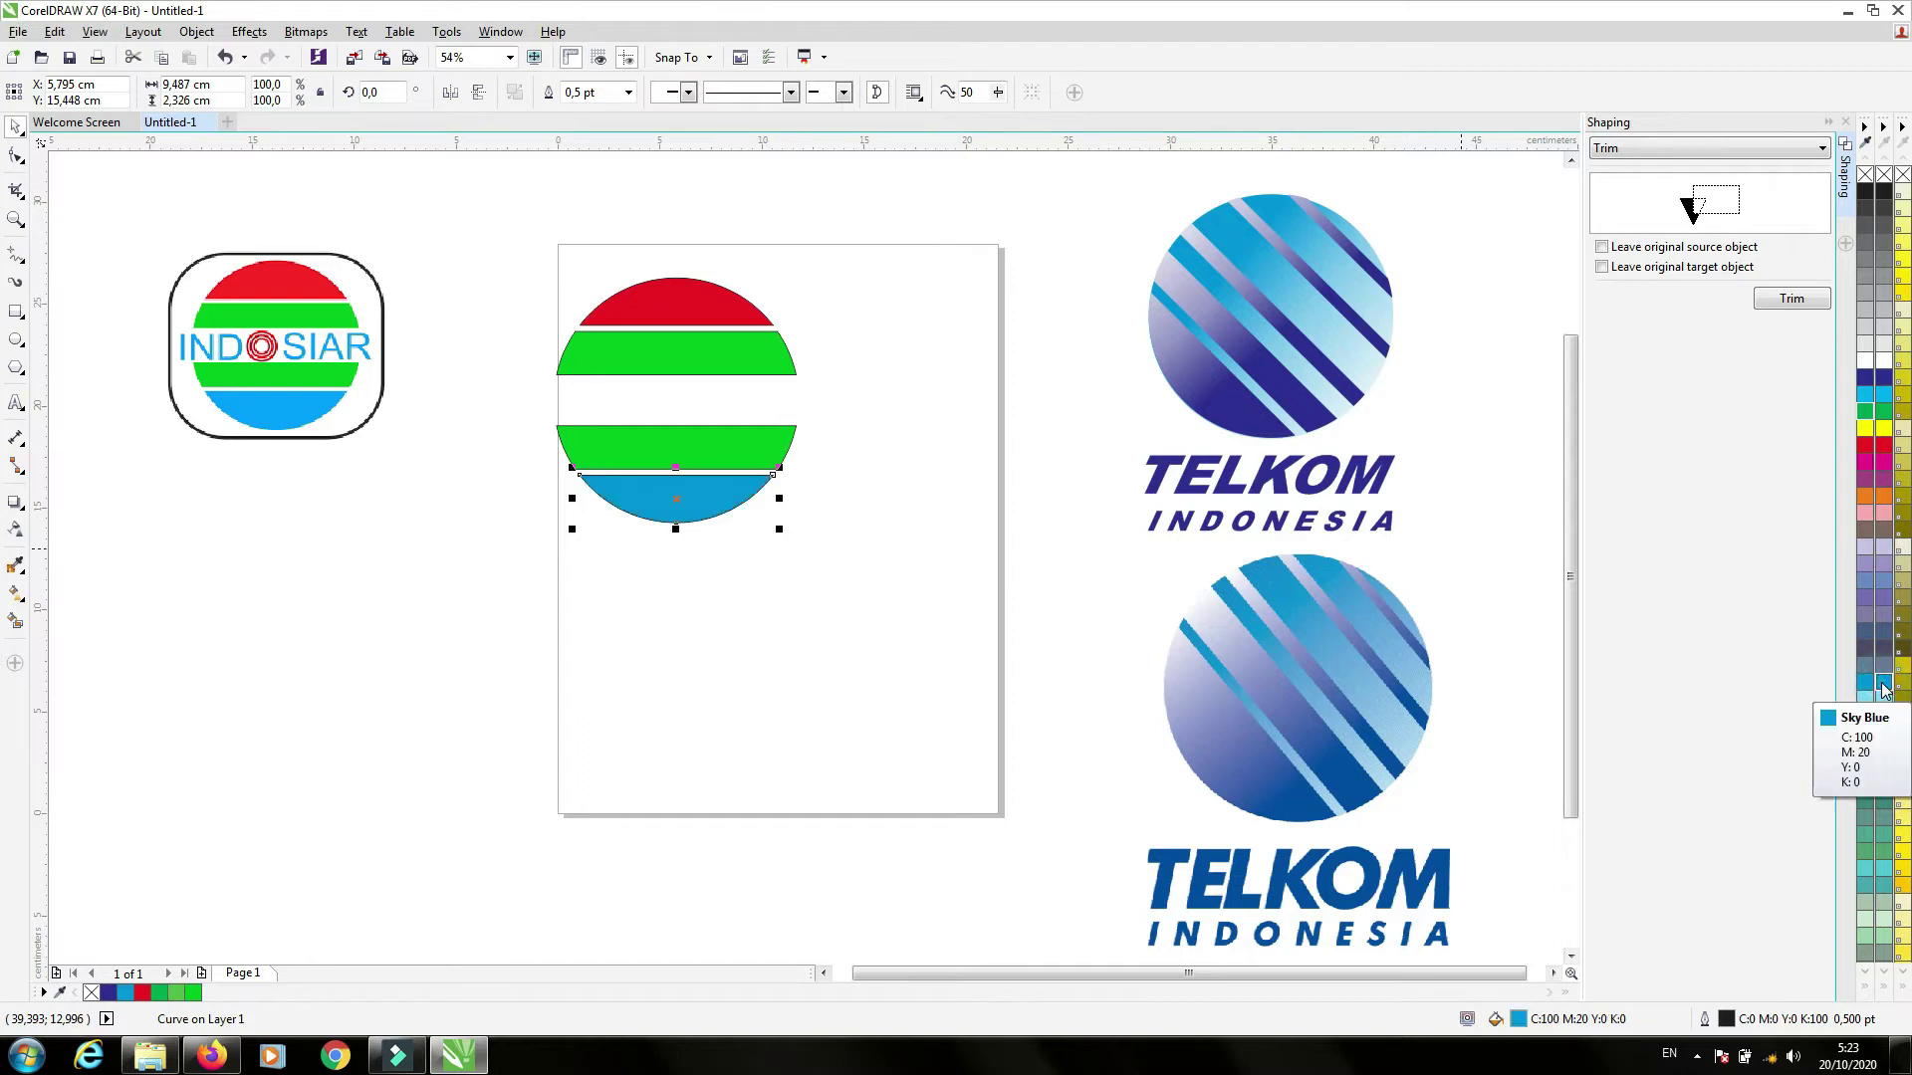
pyautogui.click(717, 653)
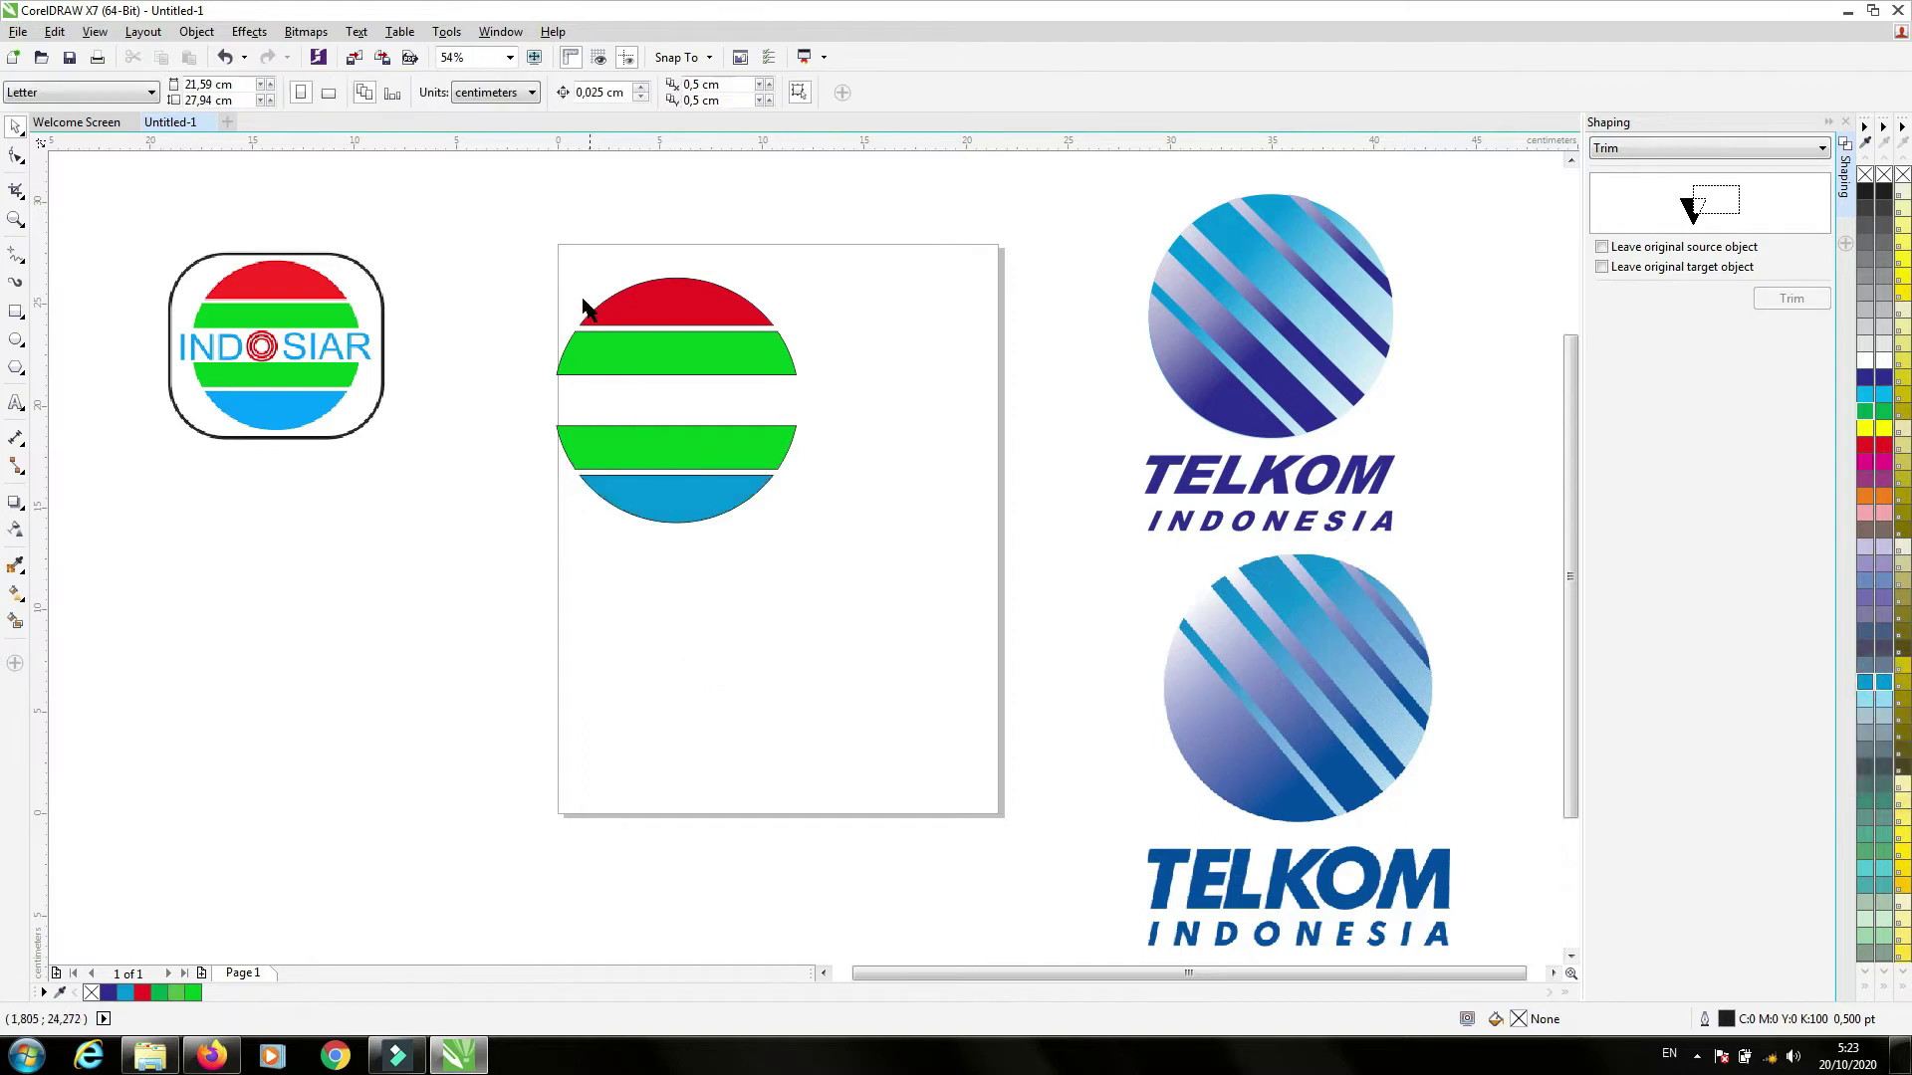
# - Remove the outline from all four bands by setting the outline width to None
pyautogui.moveTo(509, 269); pyautogui.dragTo(901, 643)
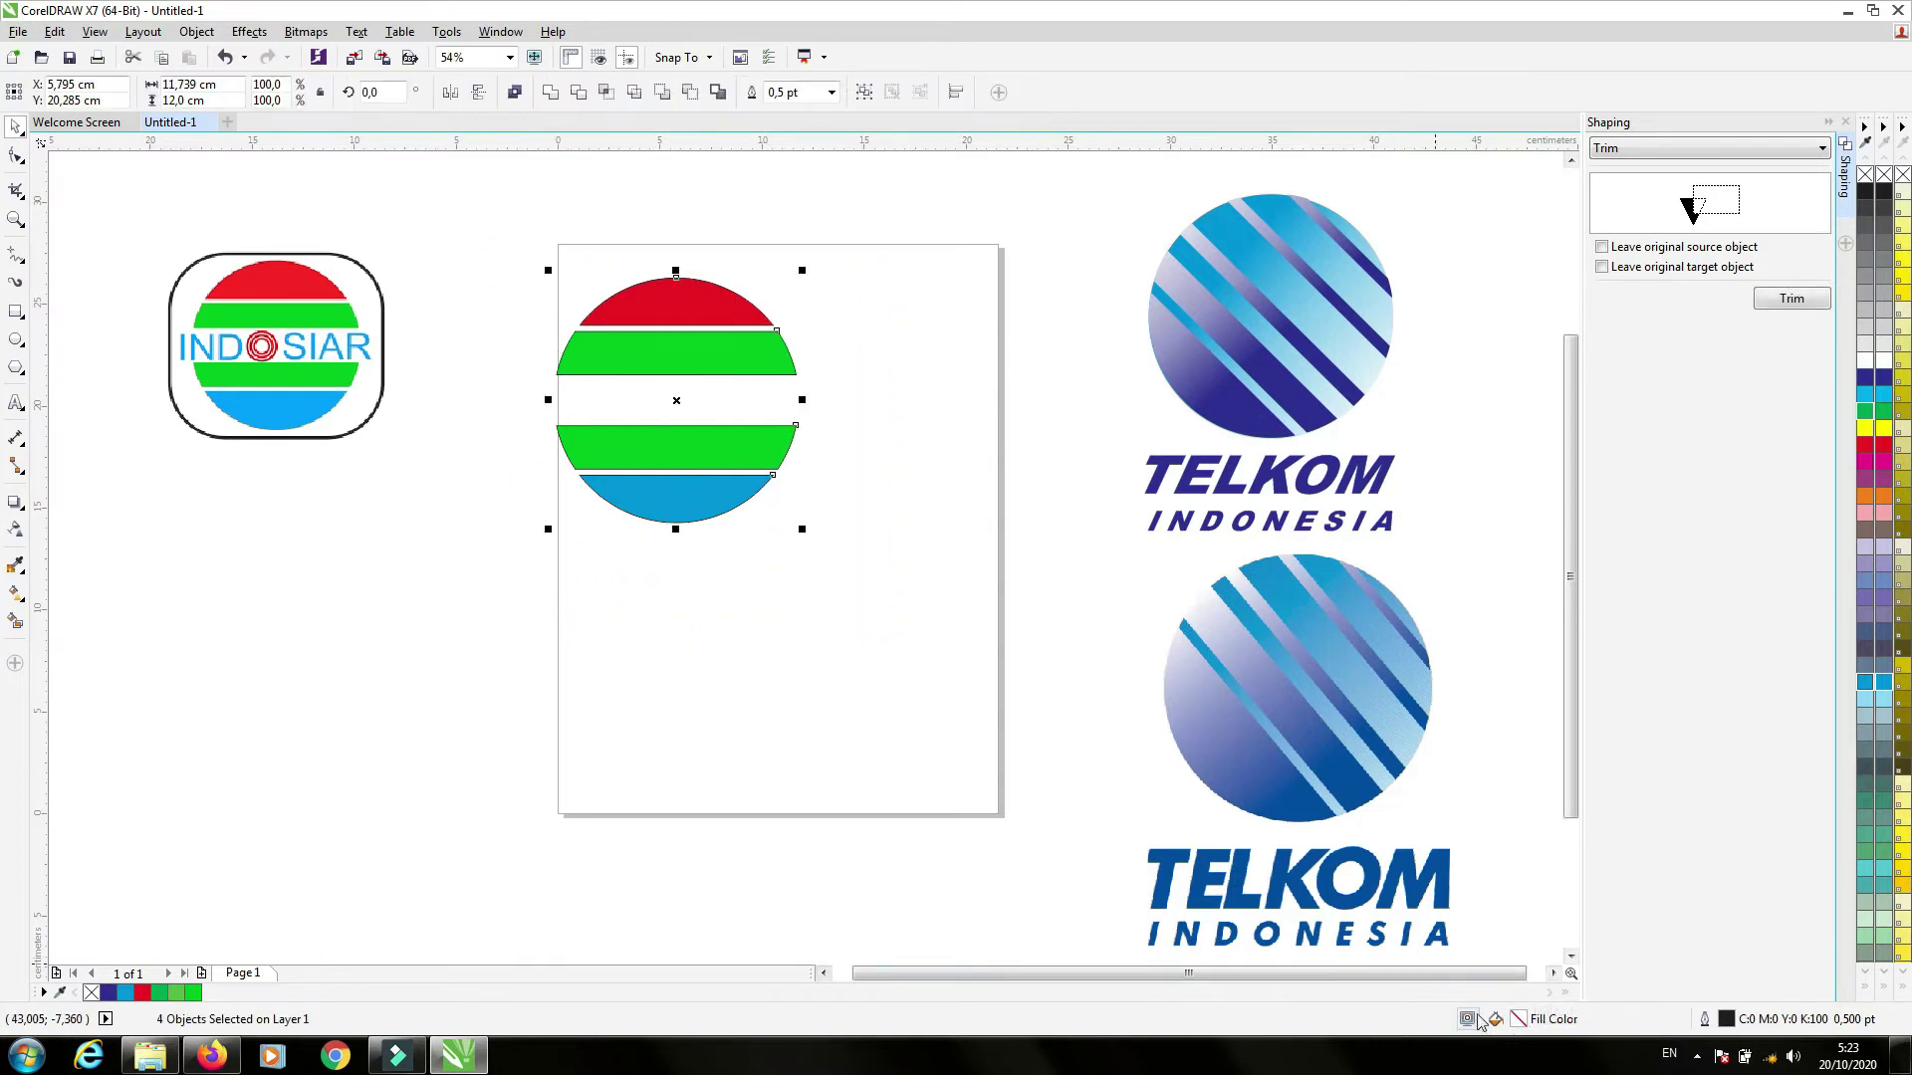
pyautogui.doubleClick(1707, 1025)
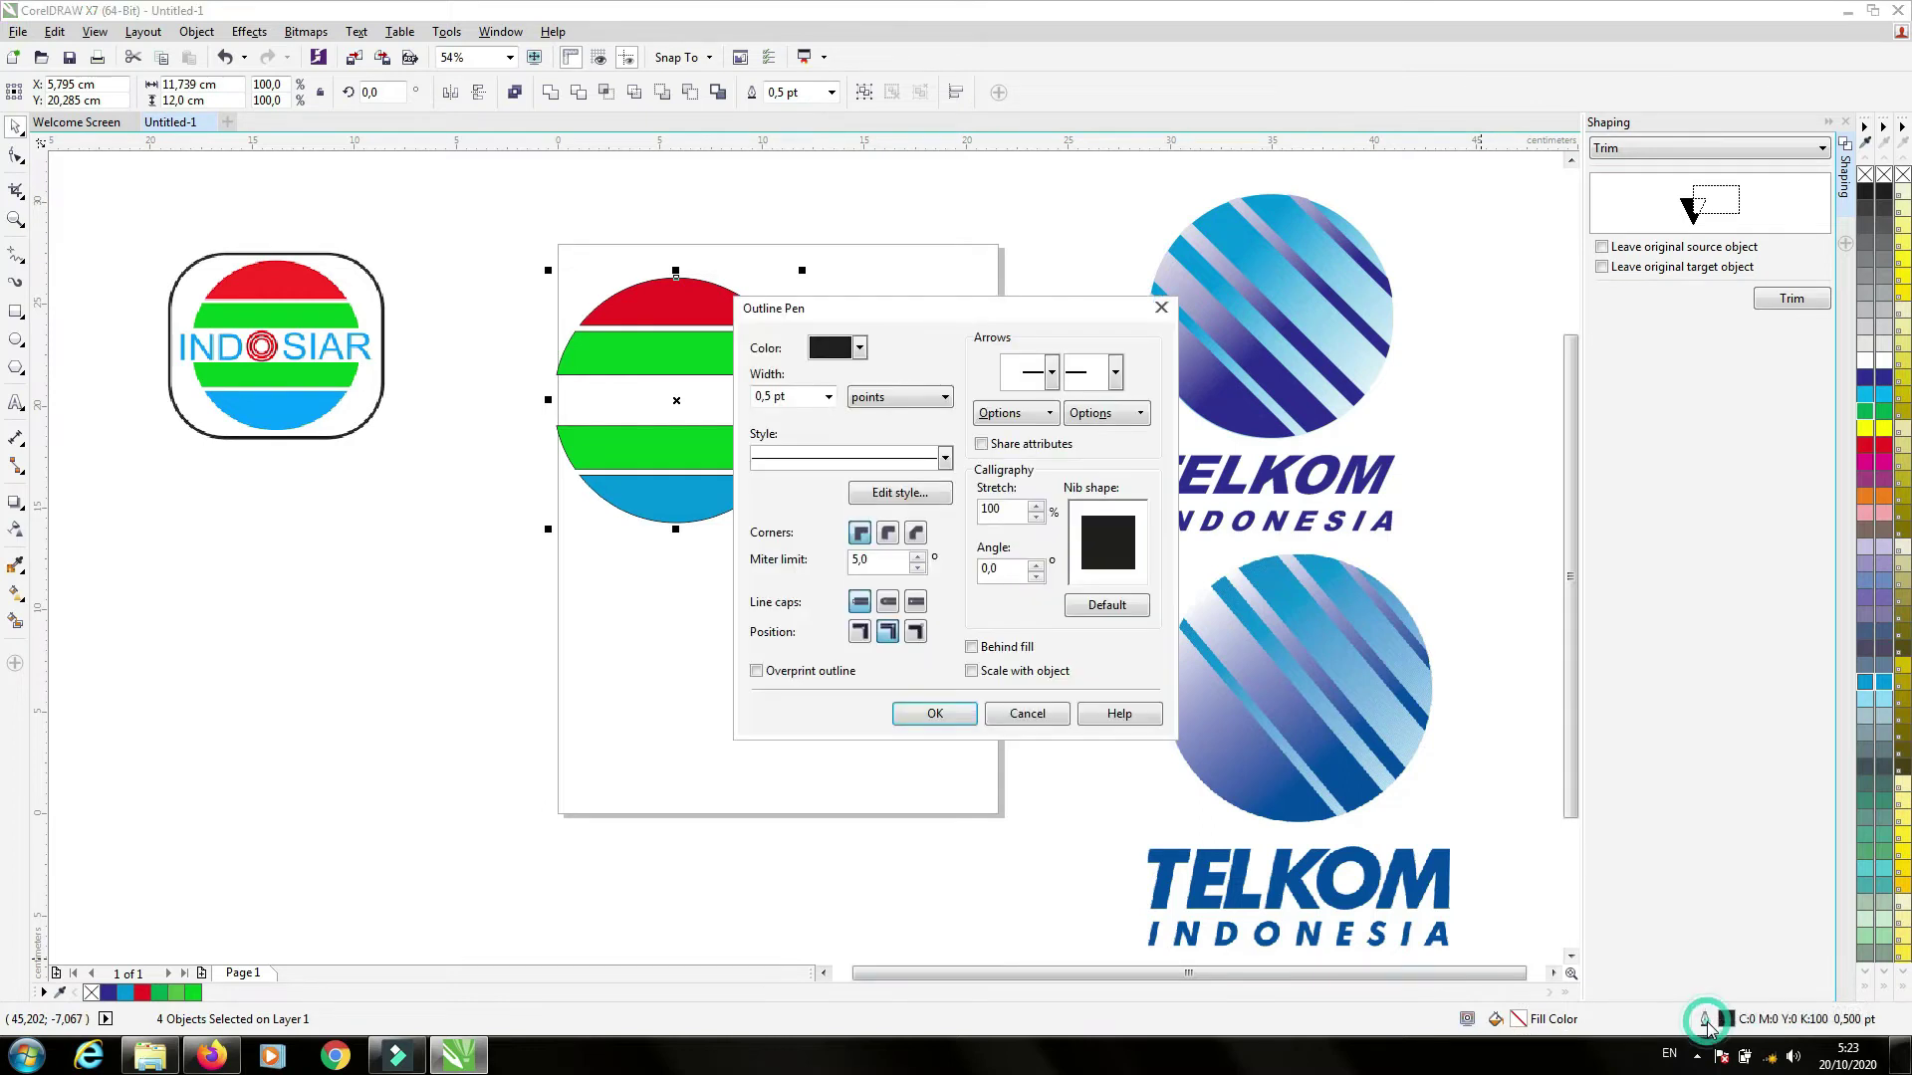
pyautogui.click(827, 398)
pyautogui.click(782, 422)
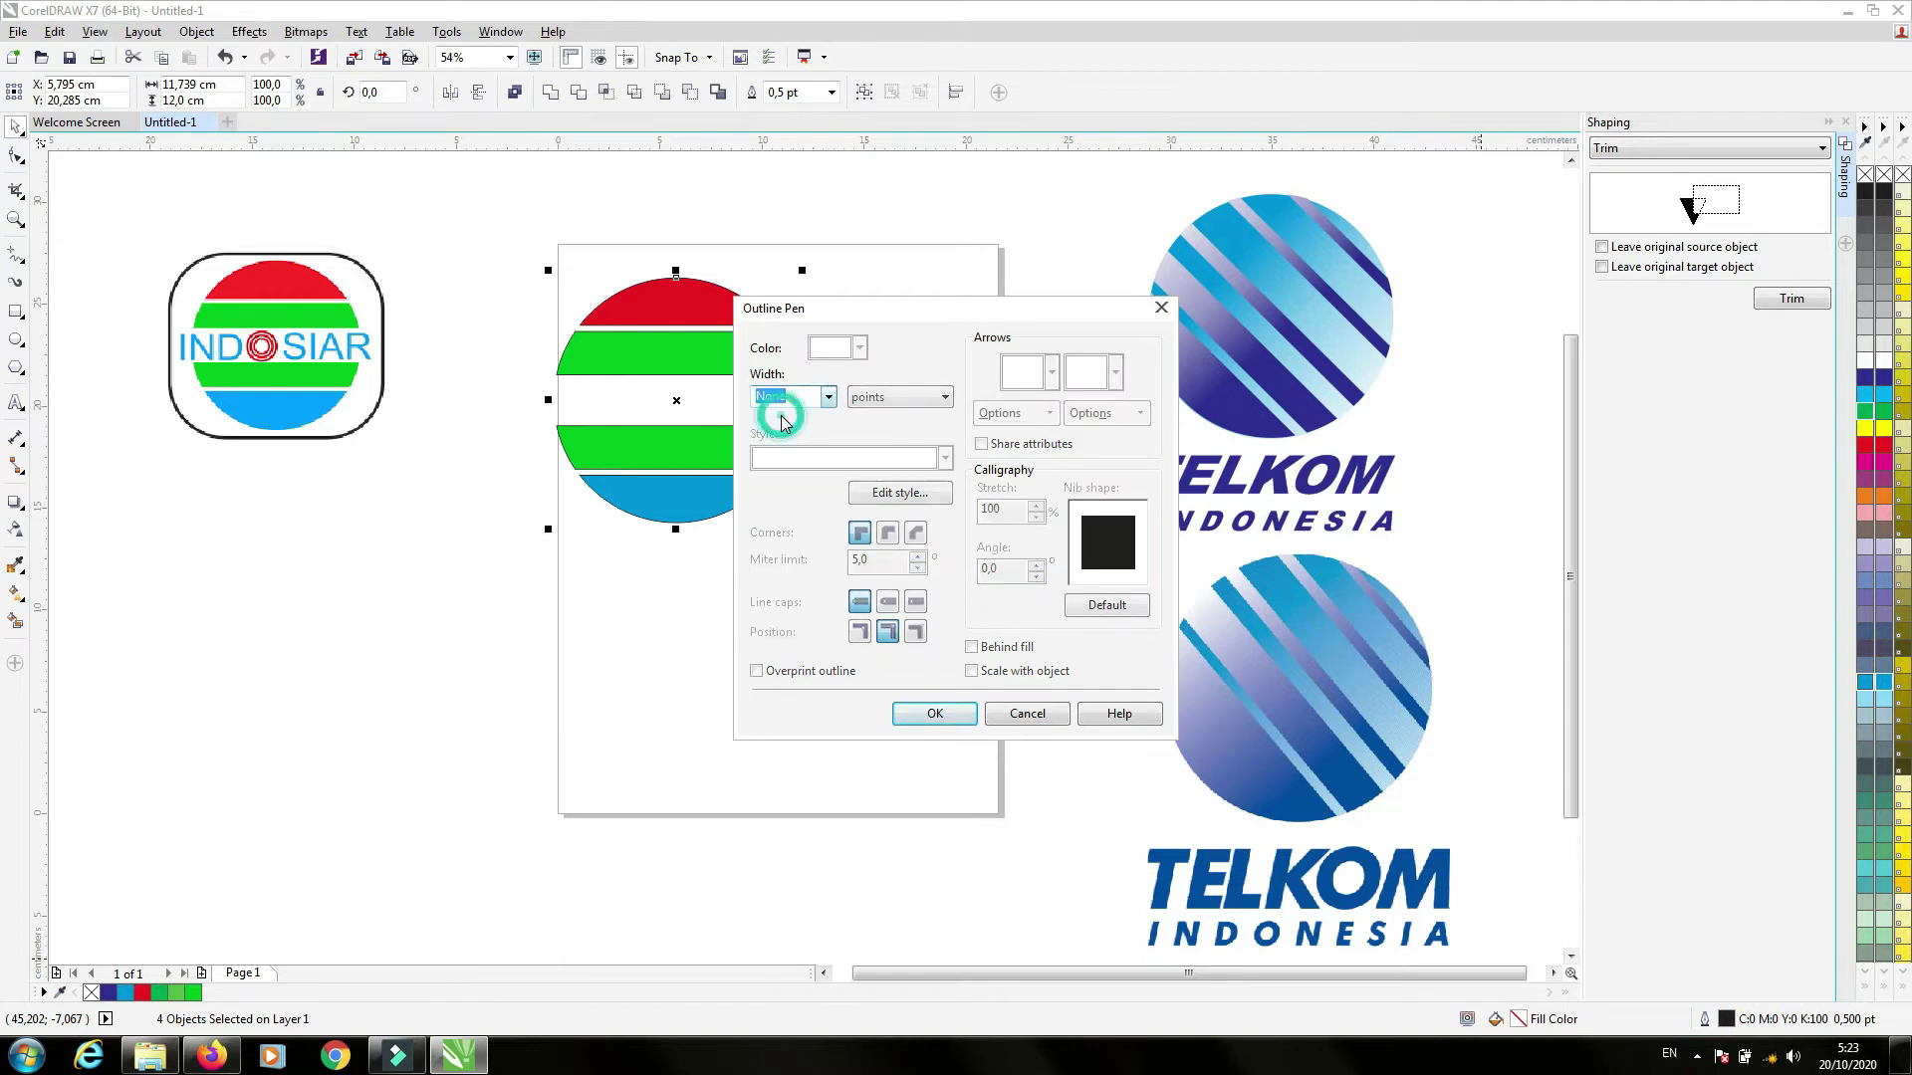
pyautogui.click(926, 714)
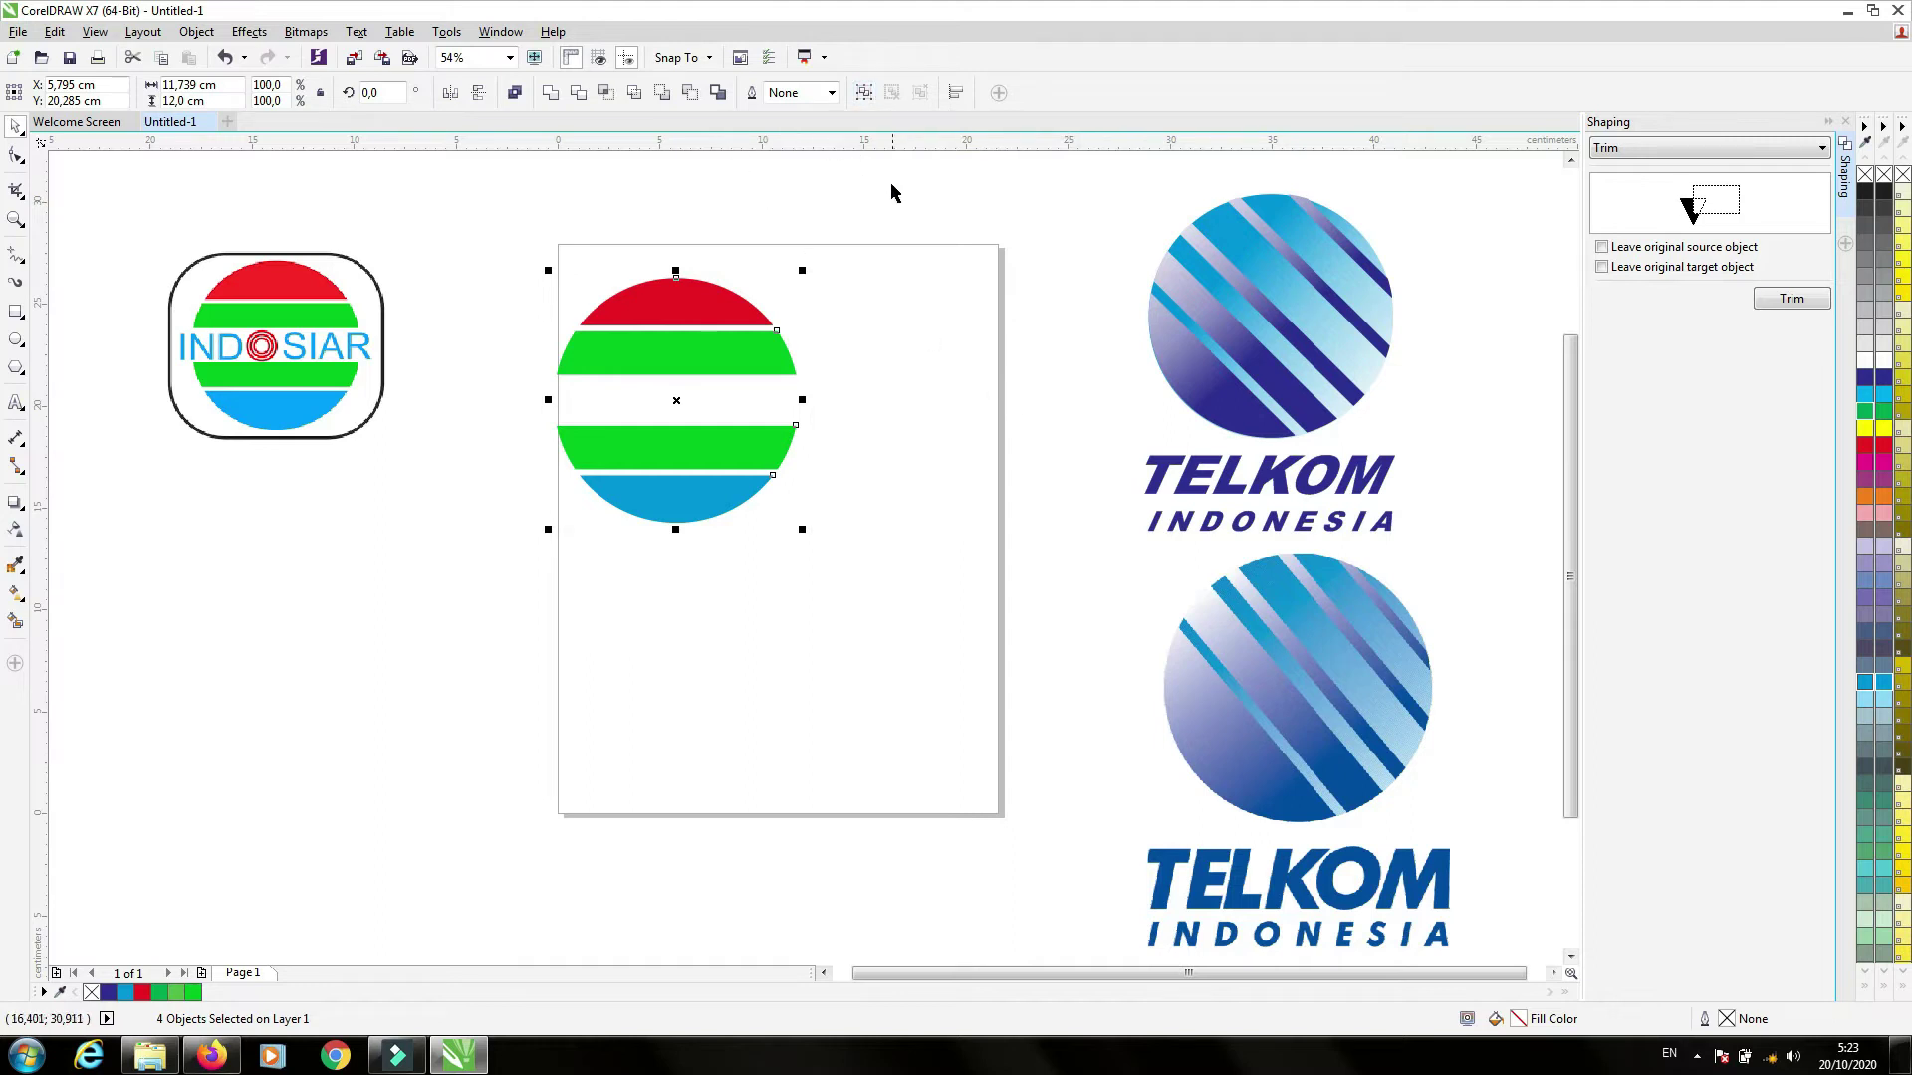
# - Group the four bands, reselect the group and ungroup it
pyautogui.hotkey('ctrl', 'g')
pyautogui.click(901, 342)
pyautogui.click(719, 343)
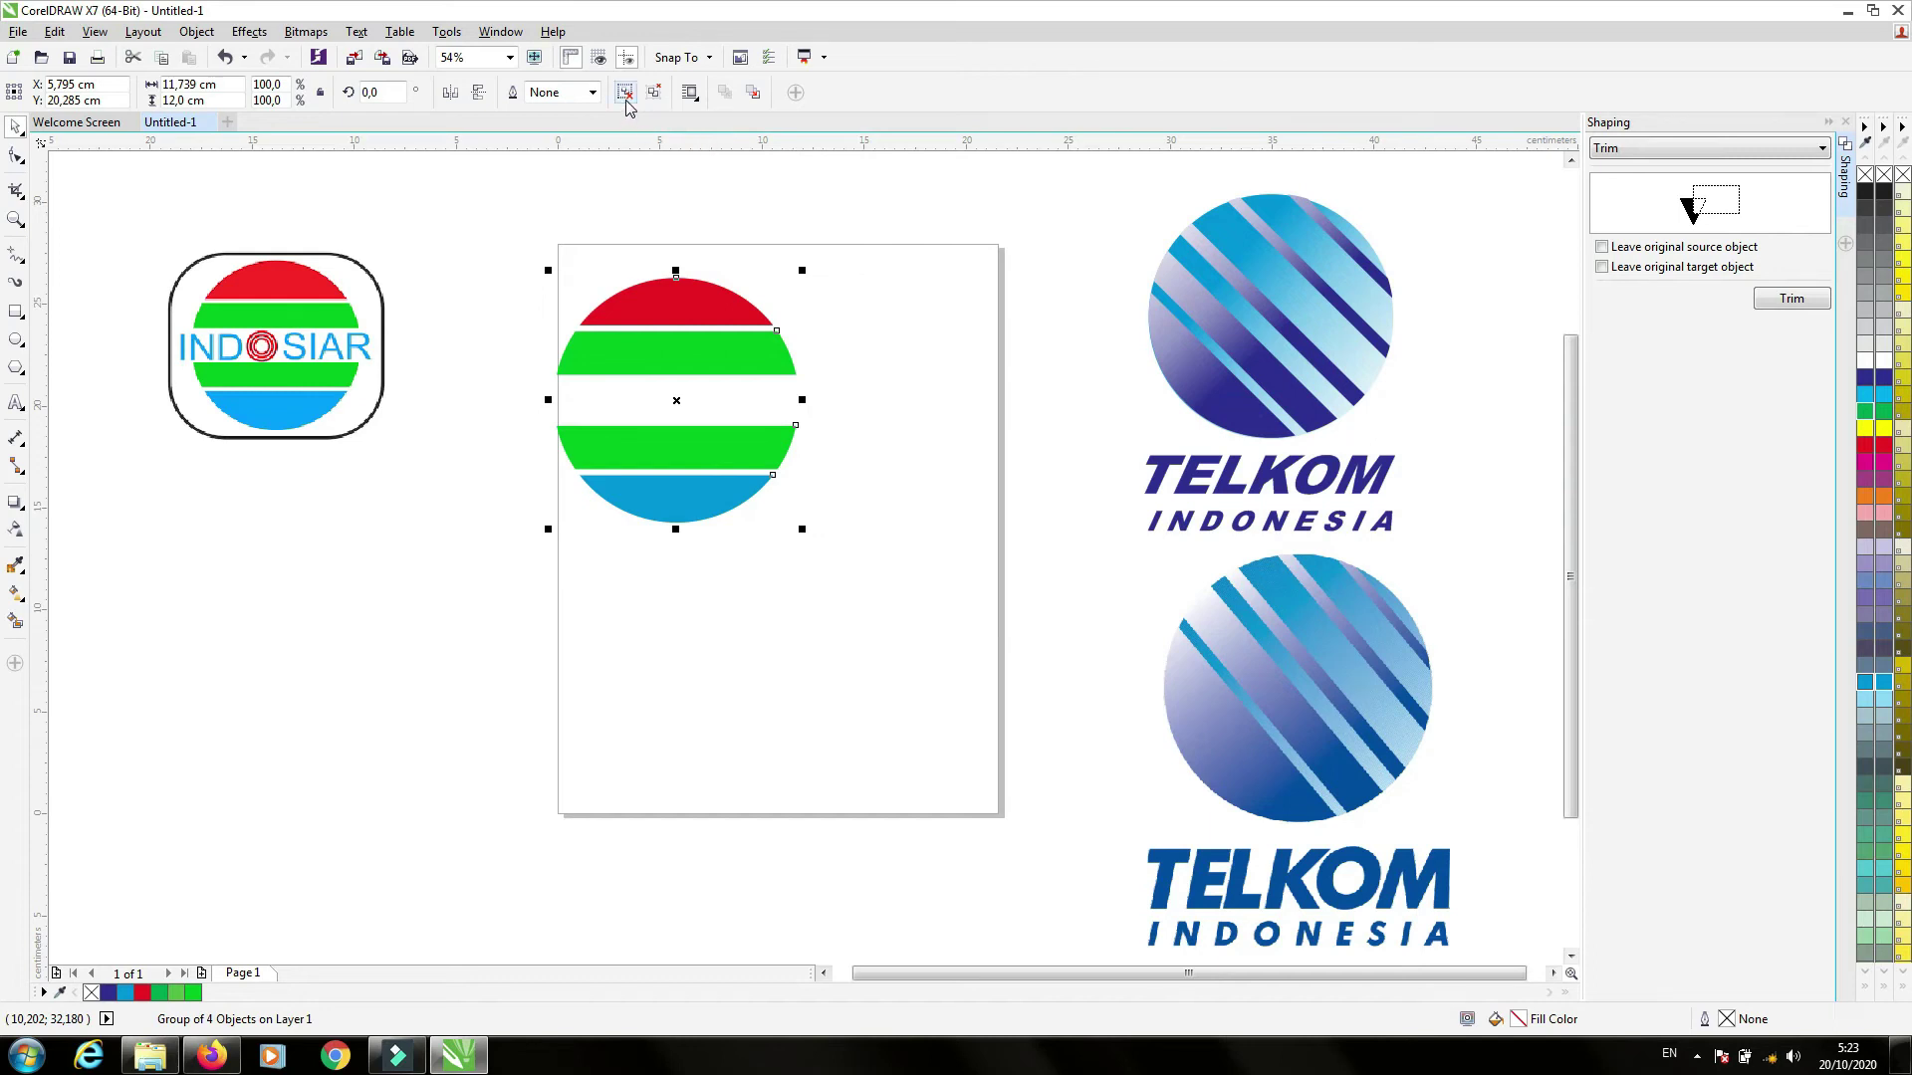
pyautogui.click(841, 321)
pyautogui.click(724, 337)
pyautogui.hotkey('ctrl', 'u')
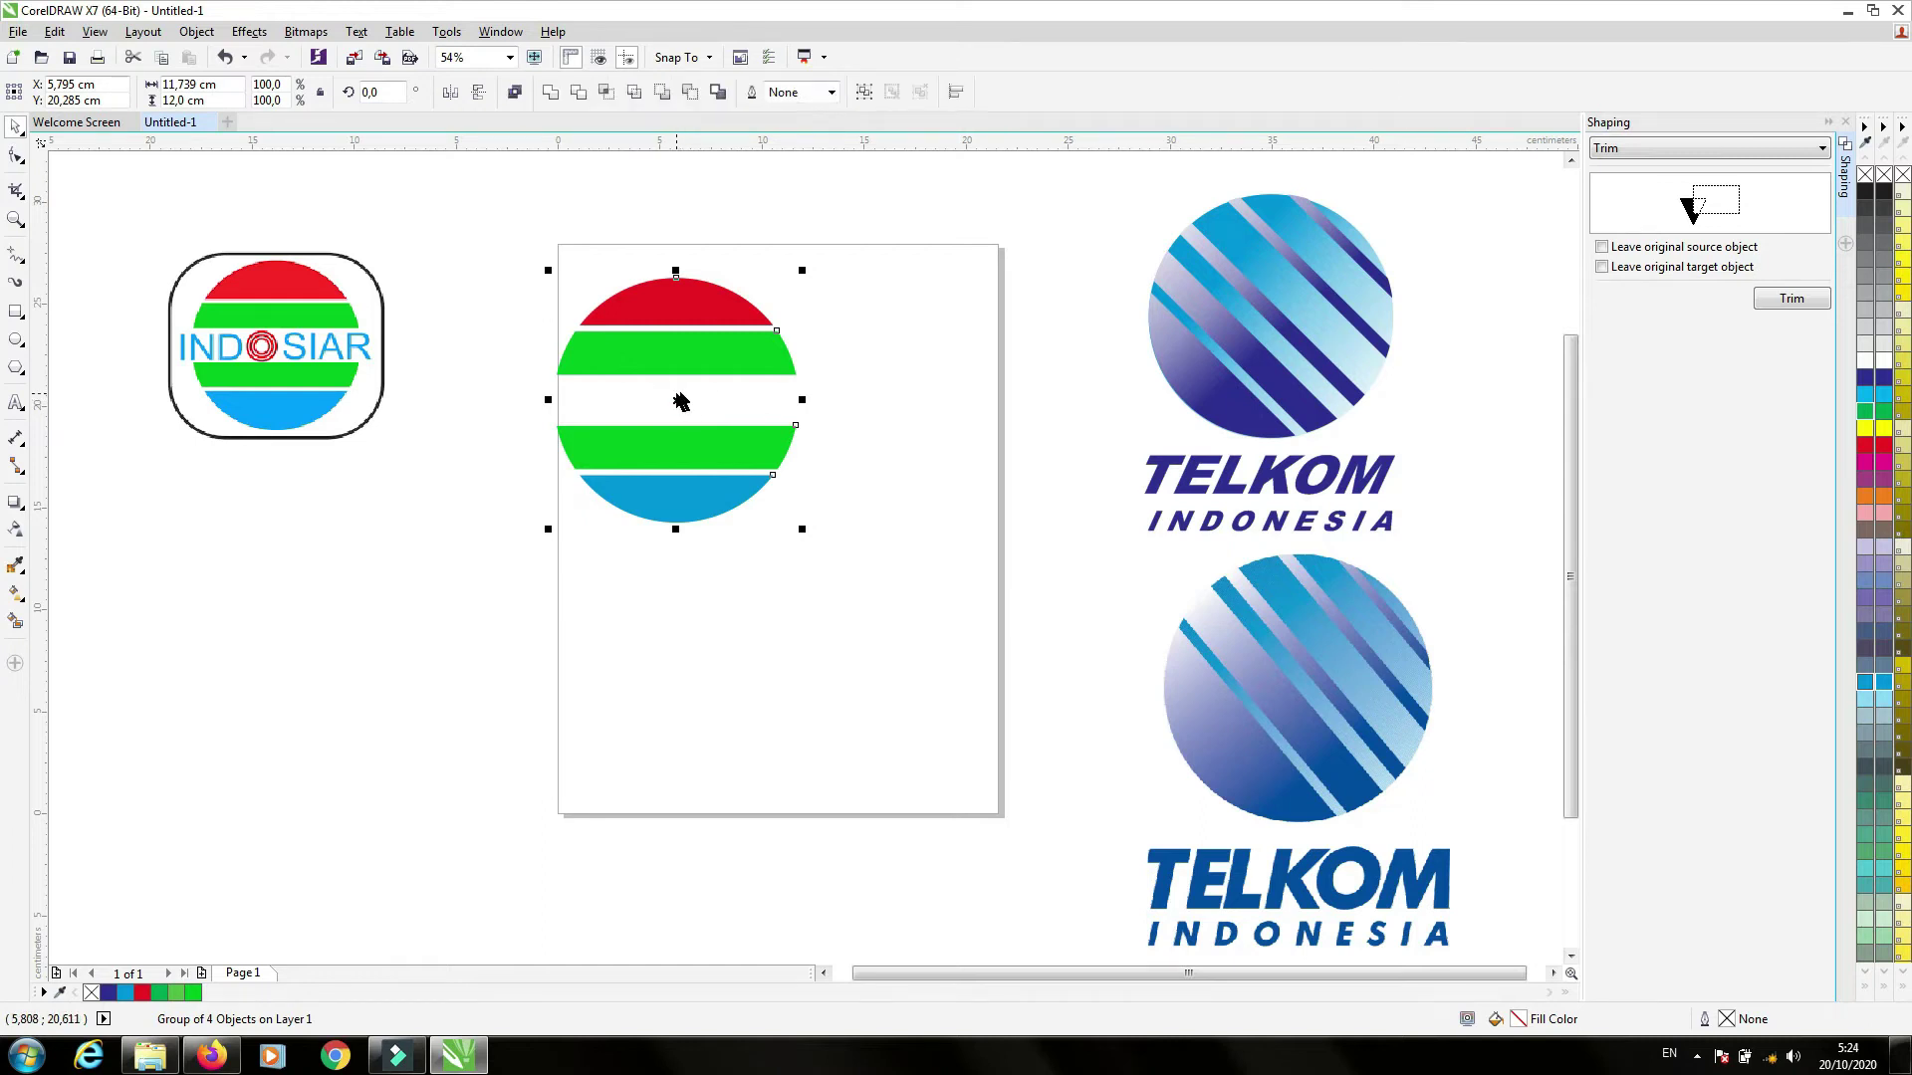
# - Check the bands individually, and group all four of them into one object
pyautogui.click(845, 332)
pyautogui.click(756, 359)
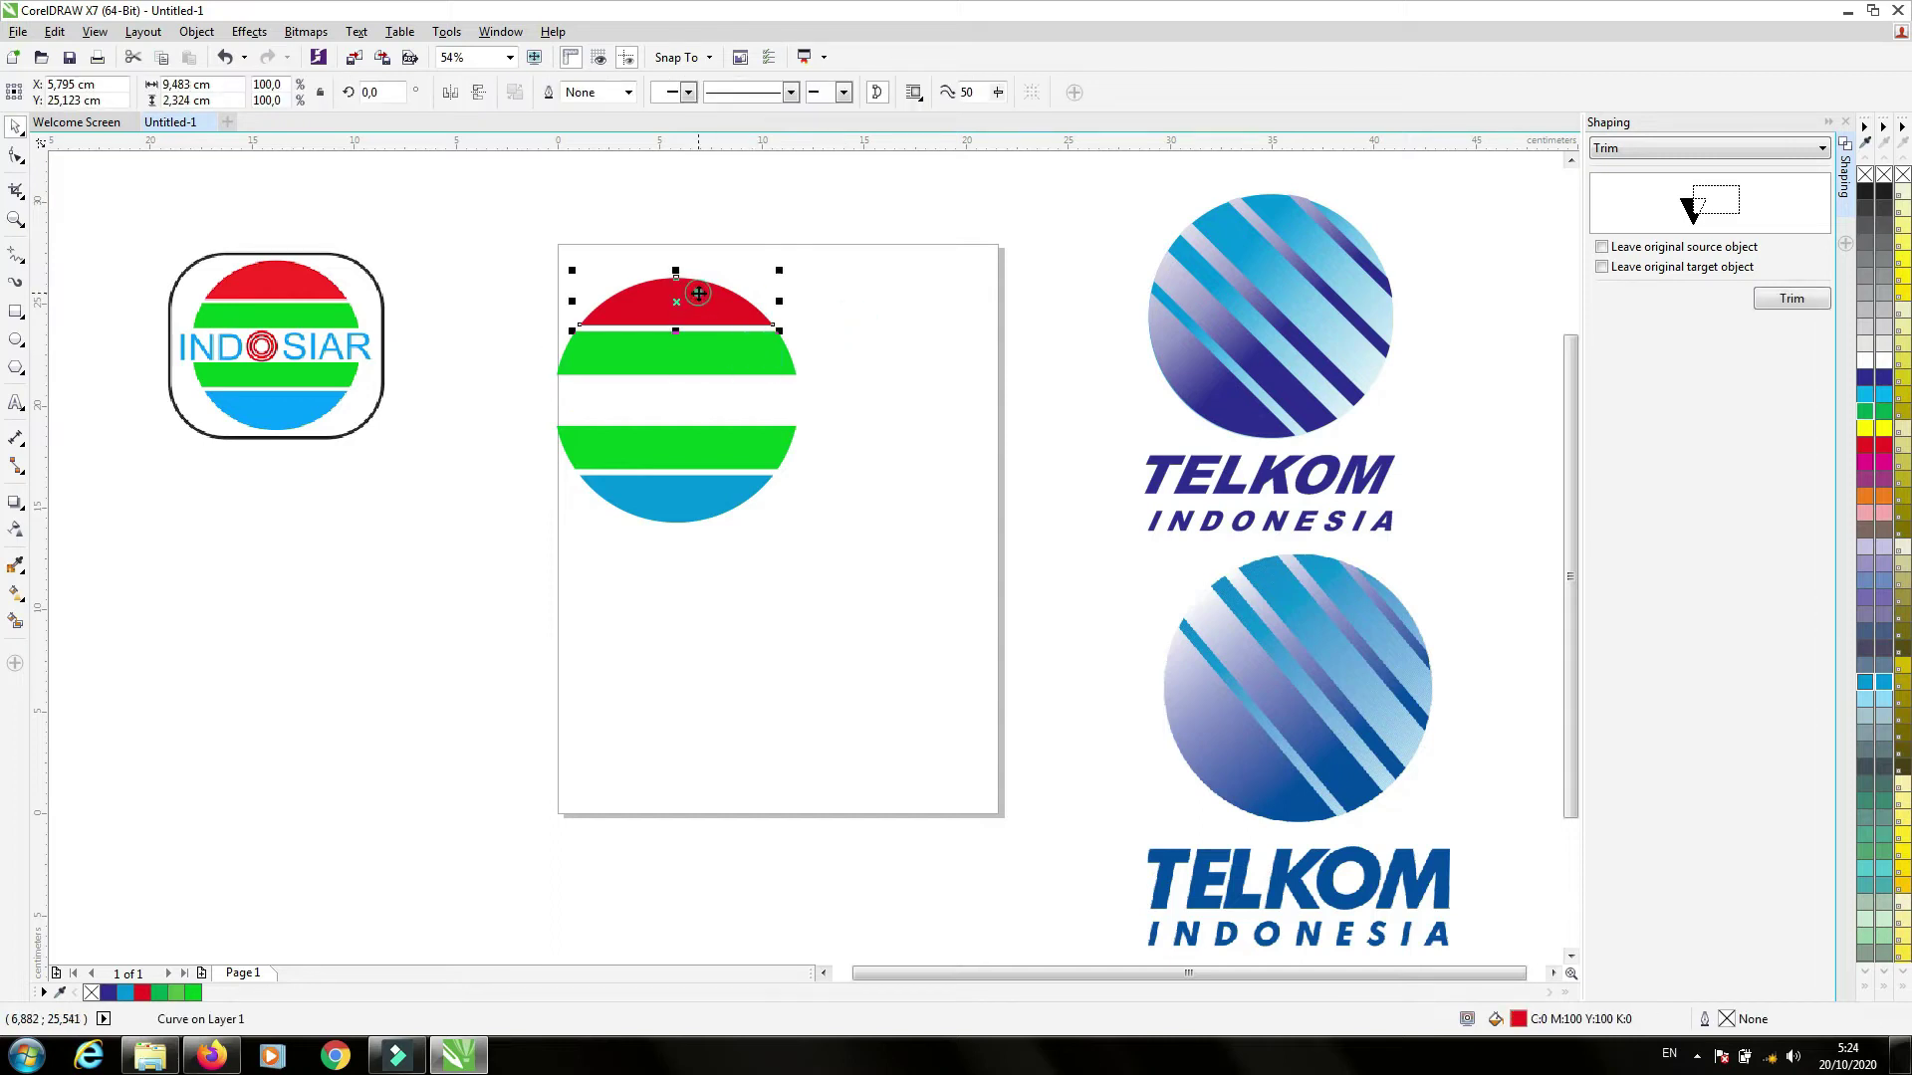
pyautogui.click(675, 444)
pyautogui.click(692, 506)
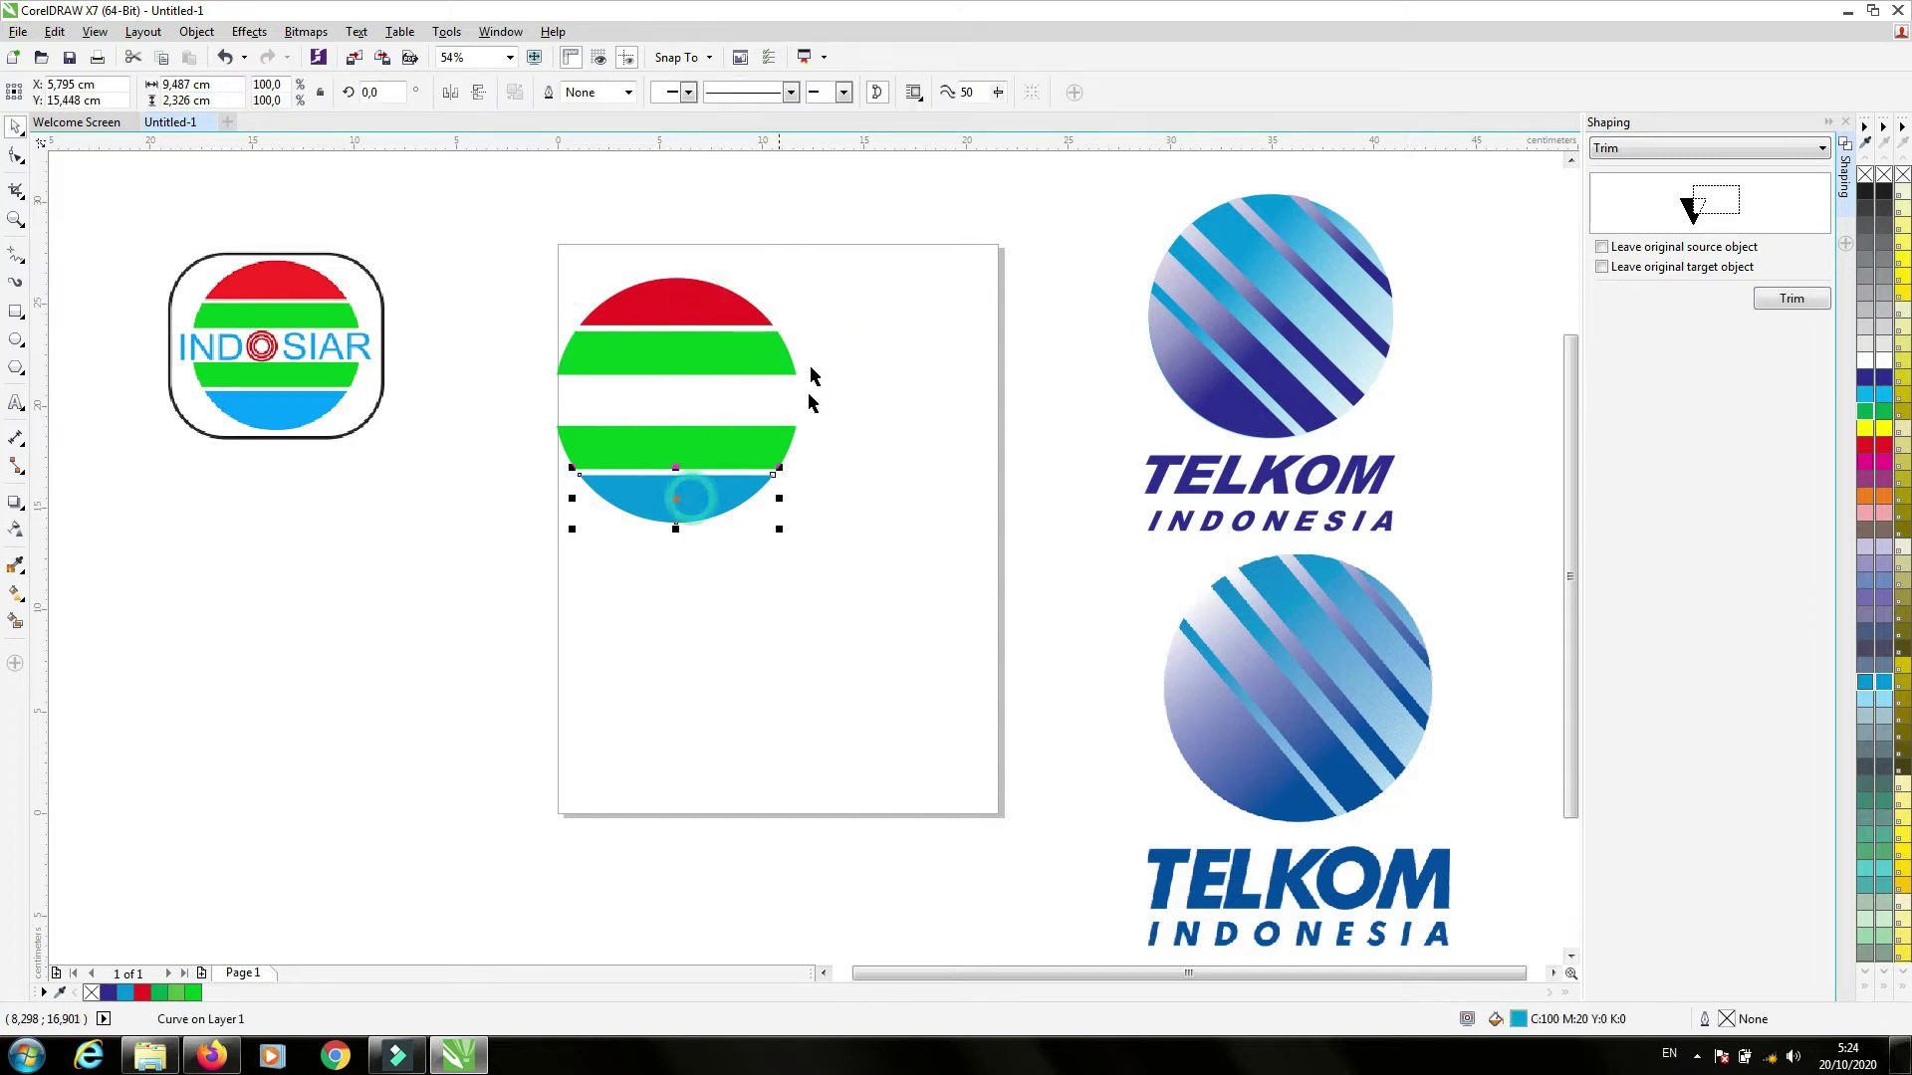
pyautogui.moveTo(492, 213); pyautogui.dragTo(915, 630)
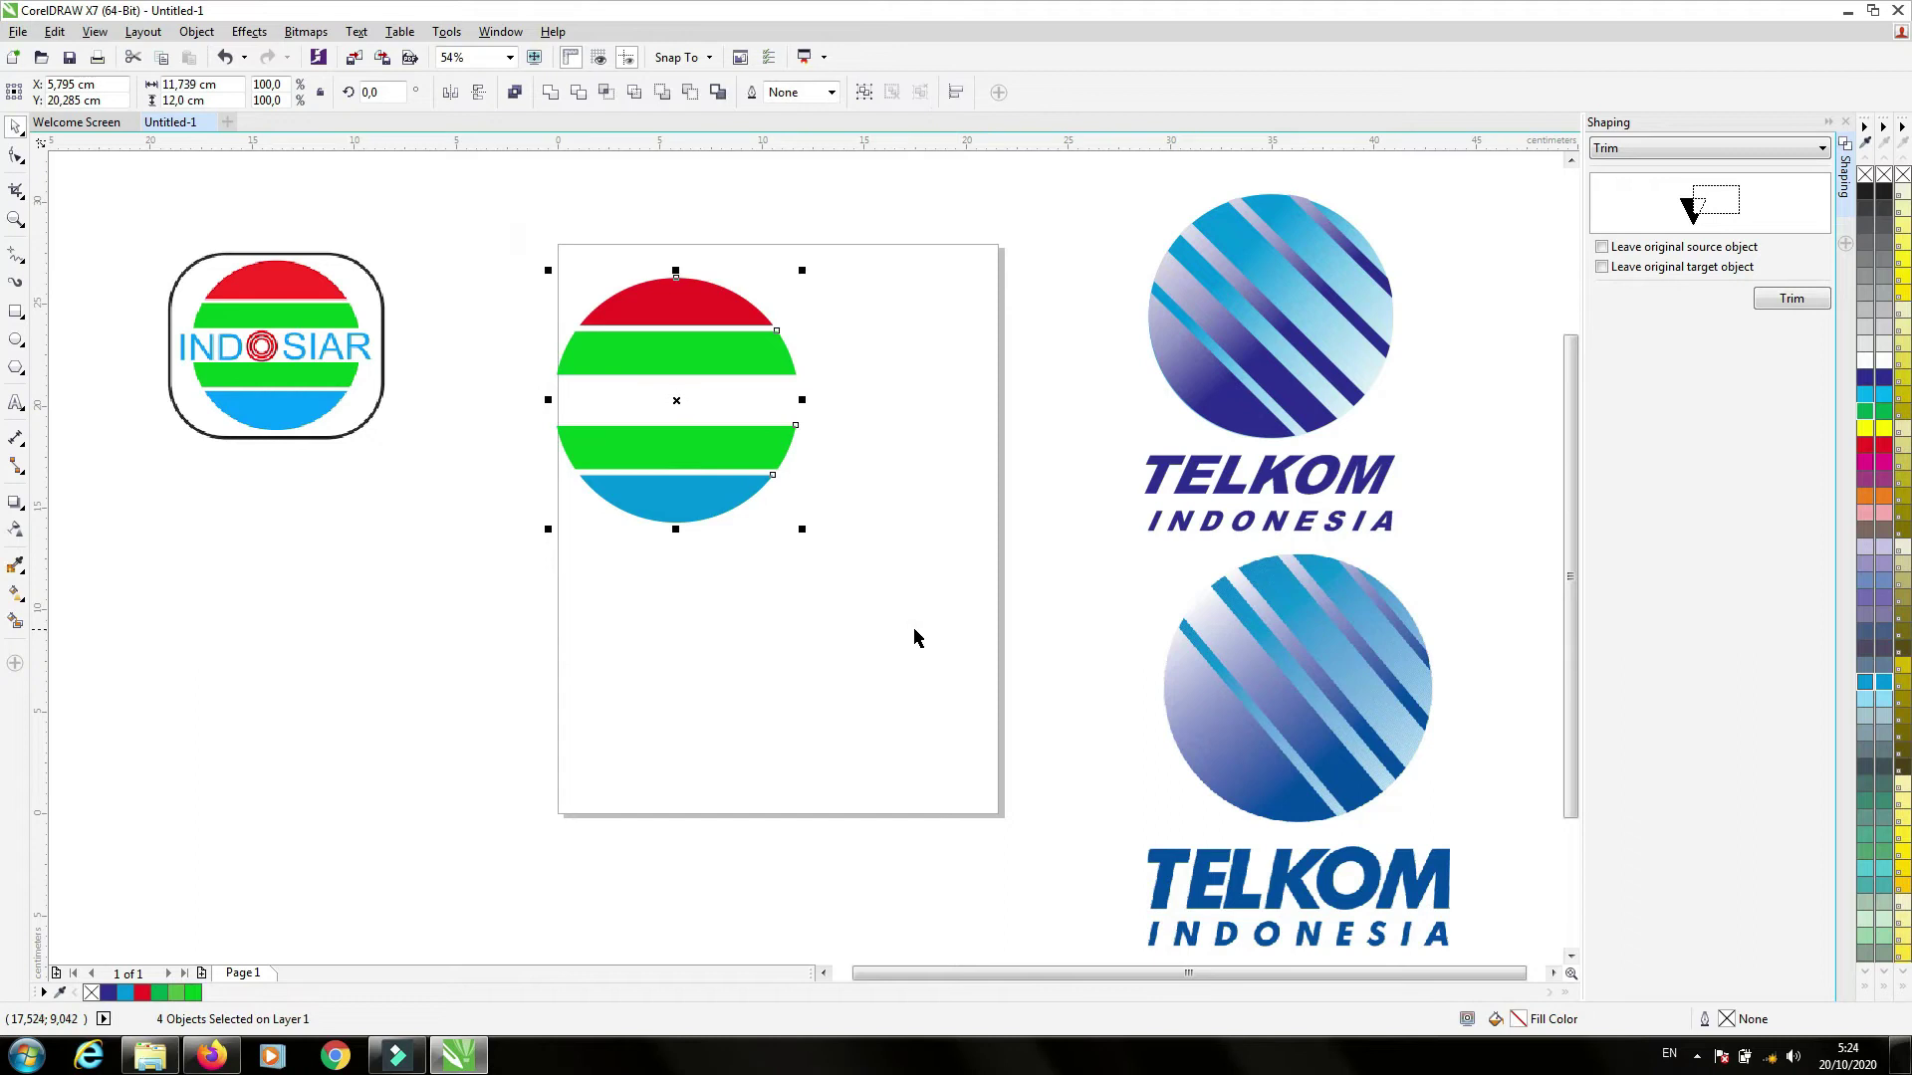
pyautogui.hotkey('ctrl', 'g')
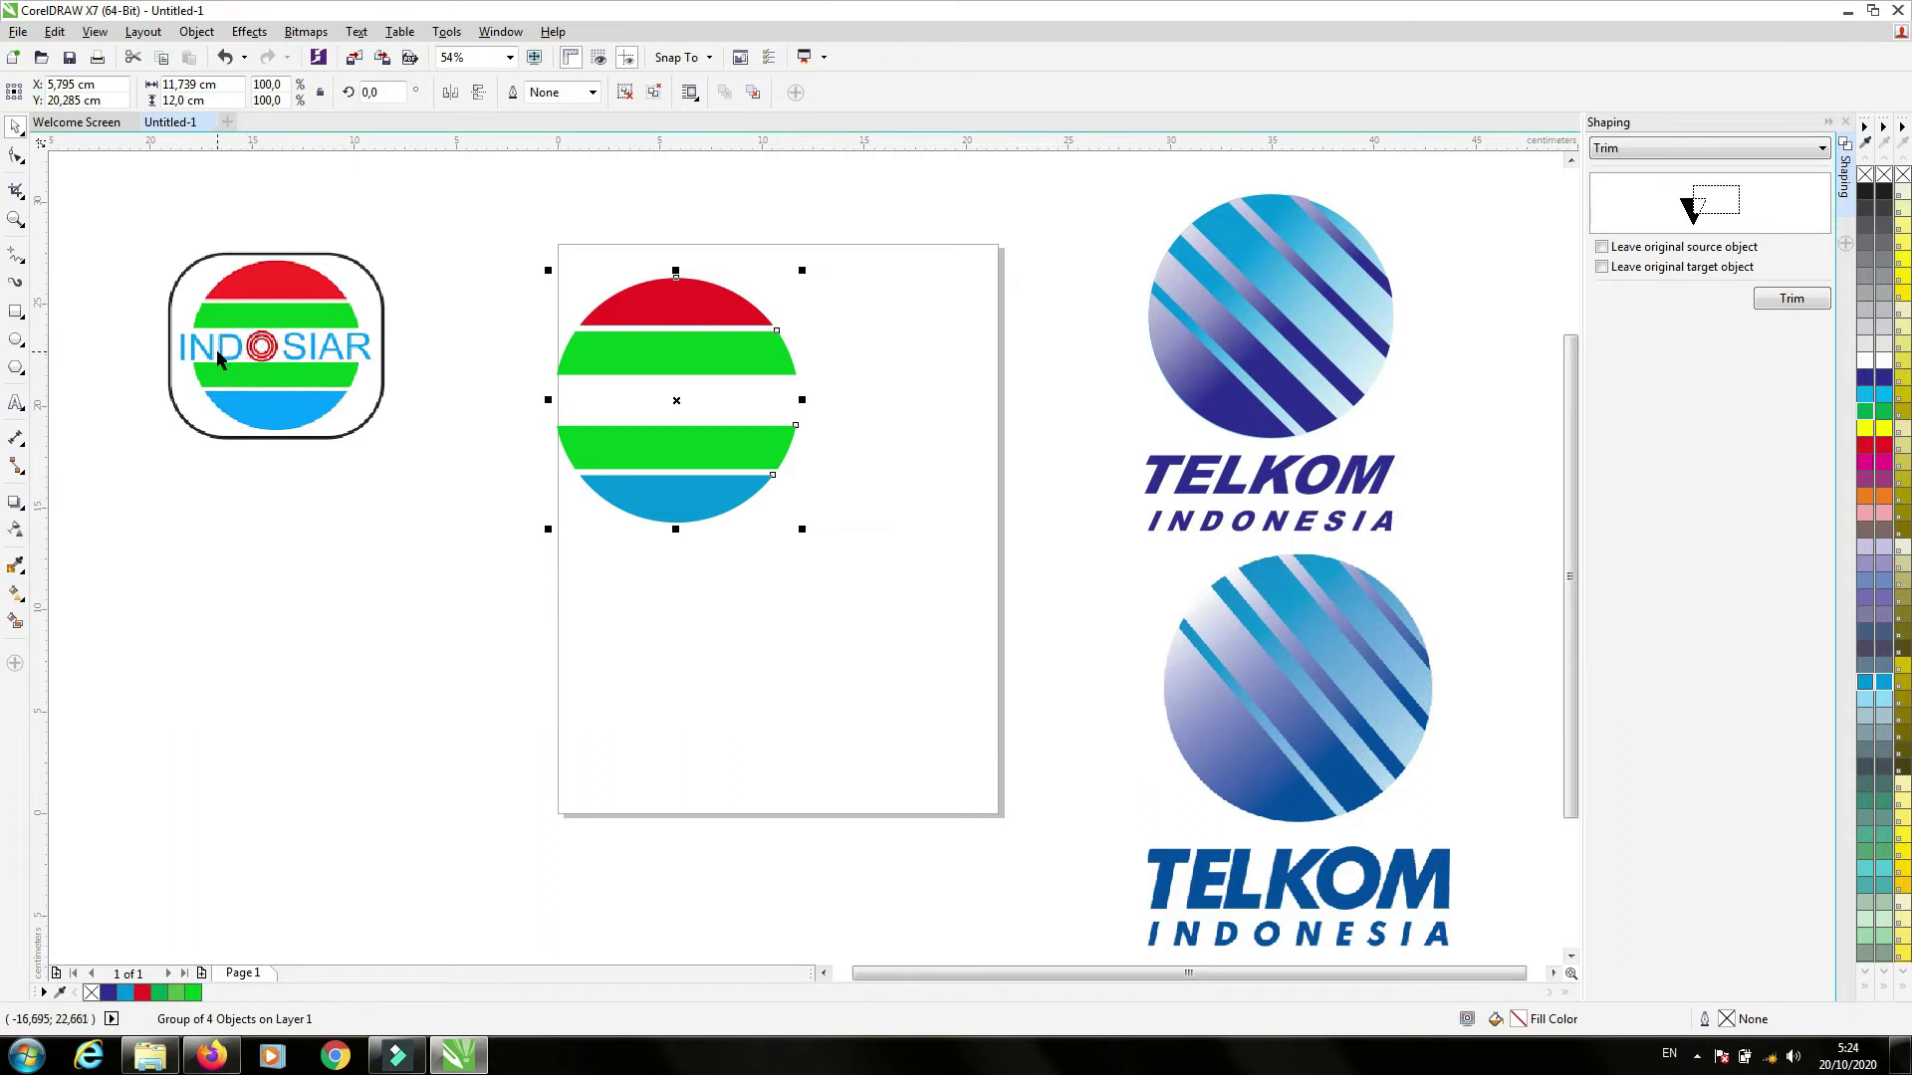
# - Add the artistic text "IND" in Arial 24 pt below the banded circle
pyautogui.click(14, 403)
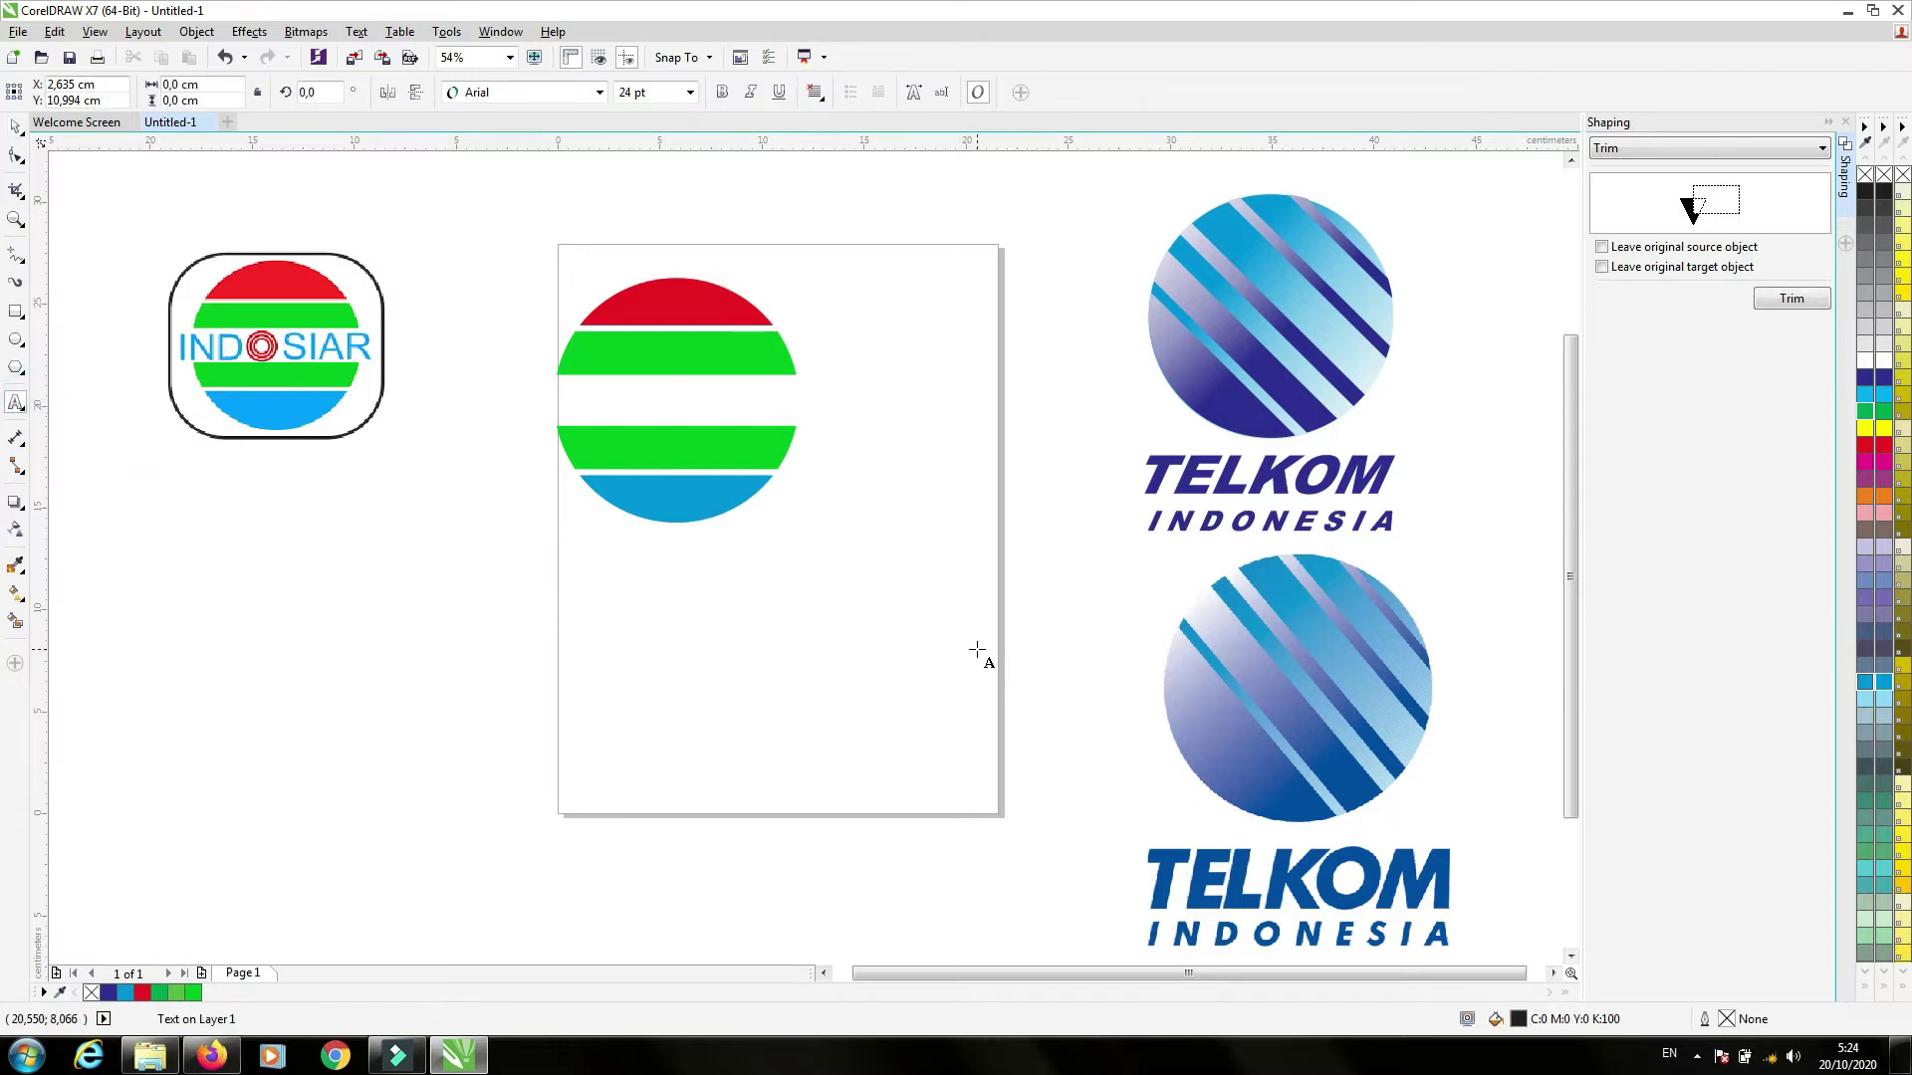
pyautogui.write('IN')
pyautogui.press('Escape')
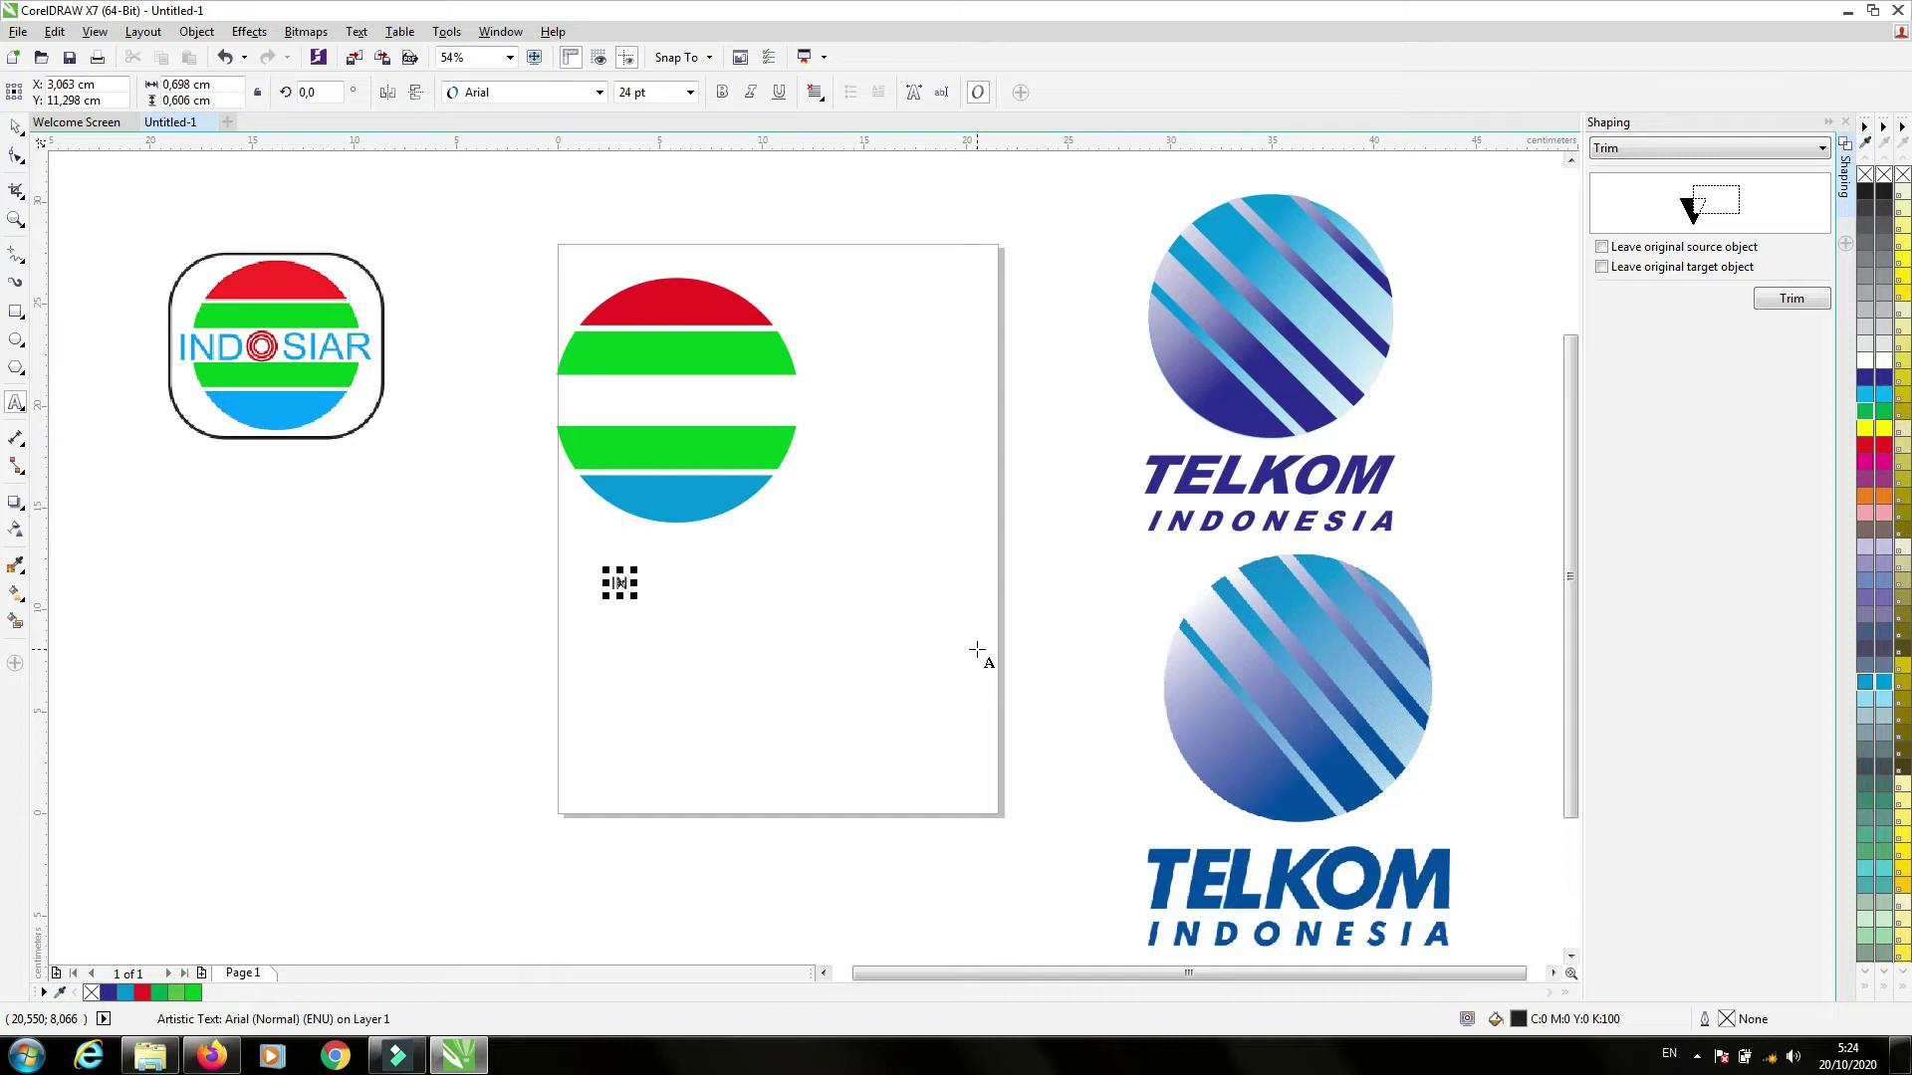
pyautogui.press('Escape')
pyautogui.hotkey('ctrl', 'space')
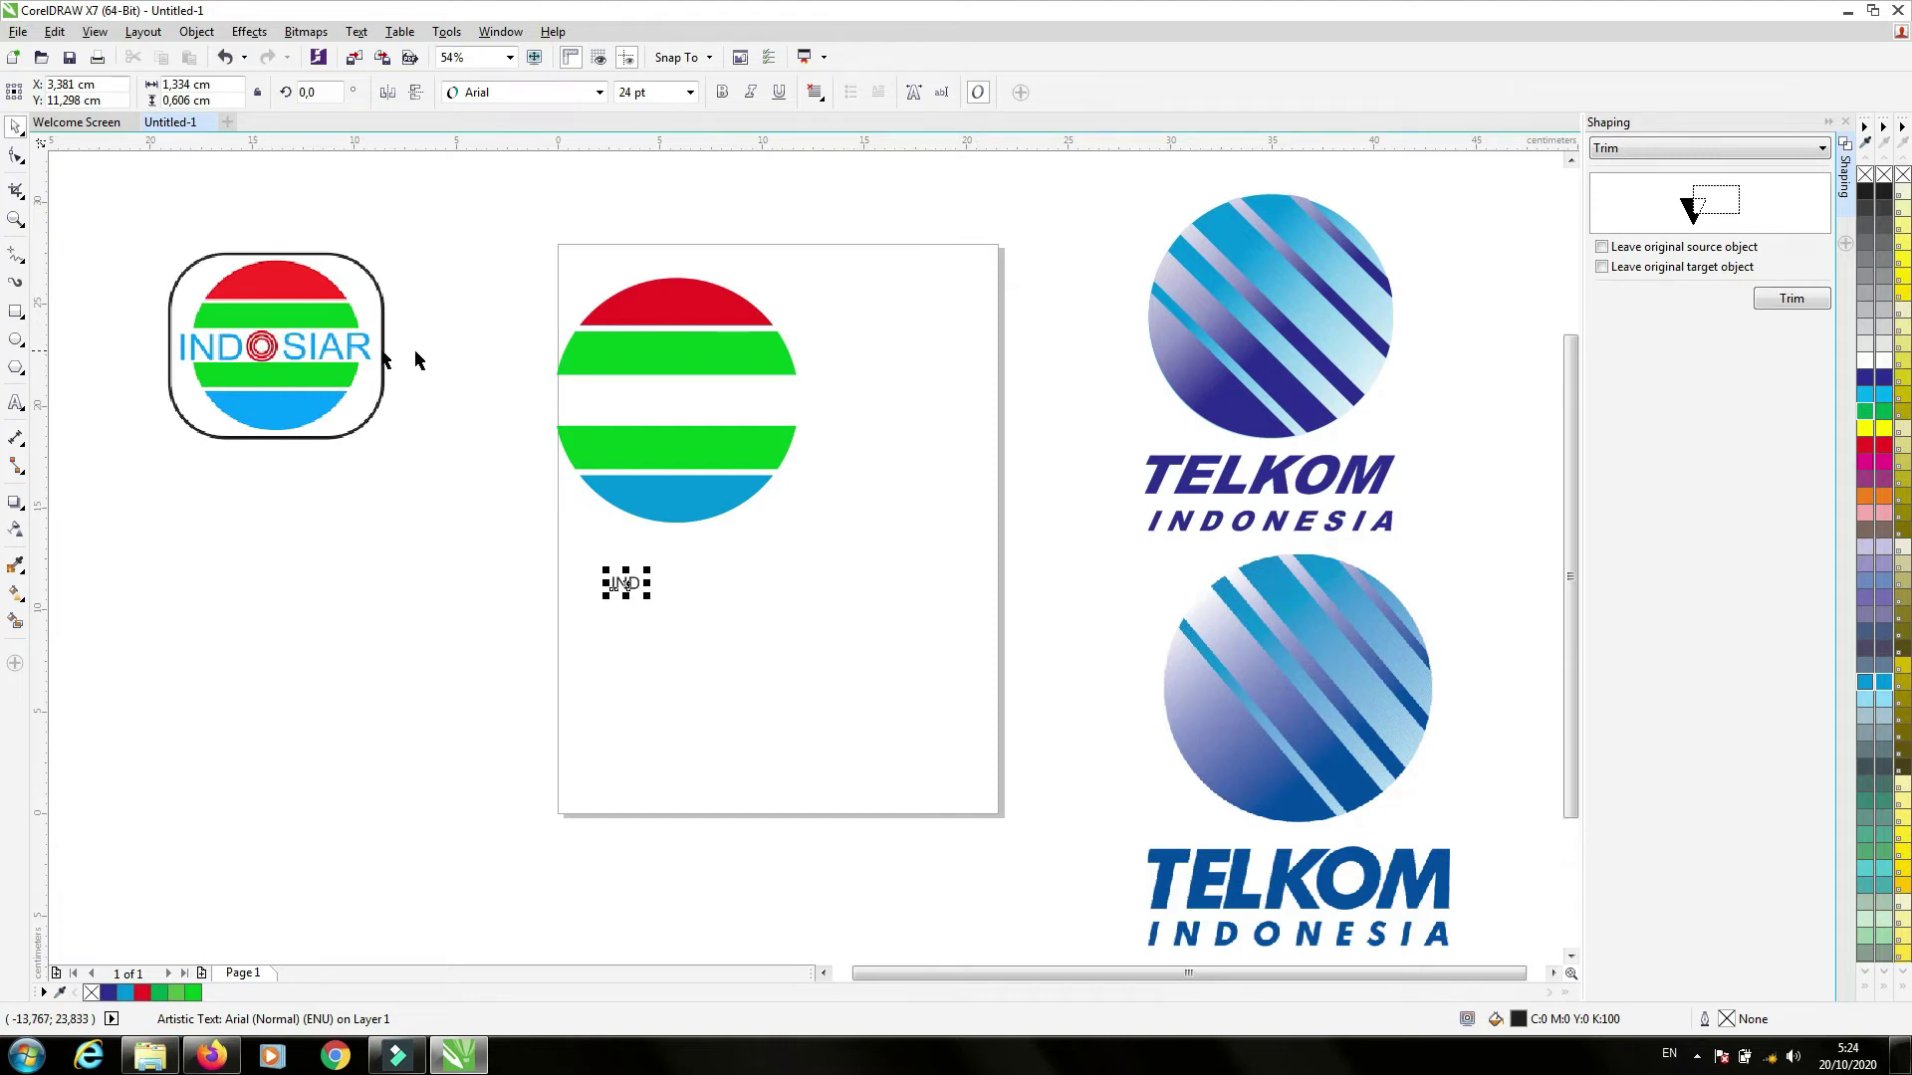
# - Move the IND text into the circle's white middle band, overlapping its left edge, and enlarge it to about 87 pt
pyautogui.moveTo(648, 595); pyautogui.dragTo(582, 403)
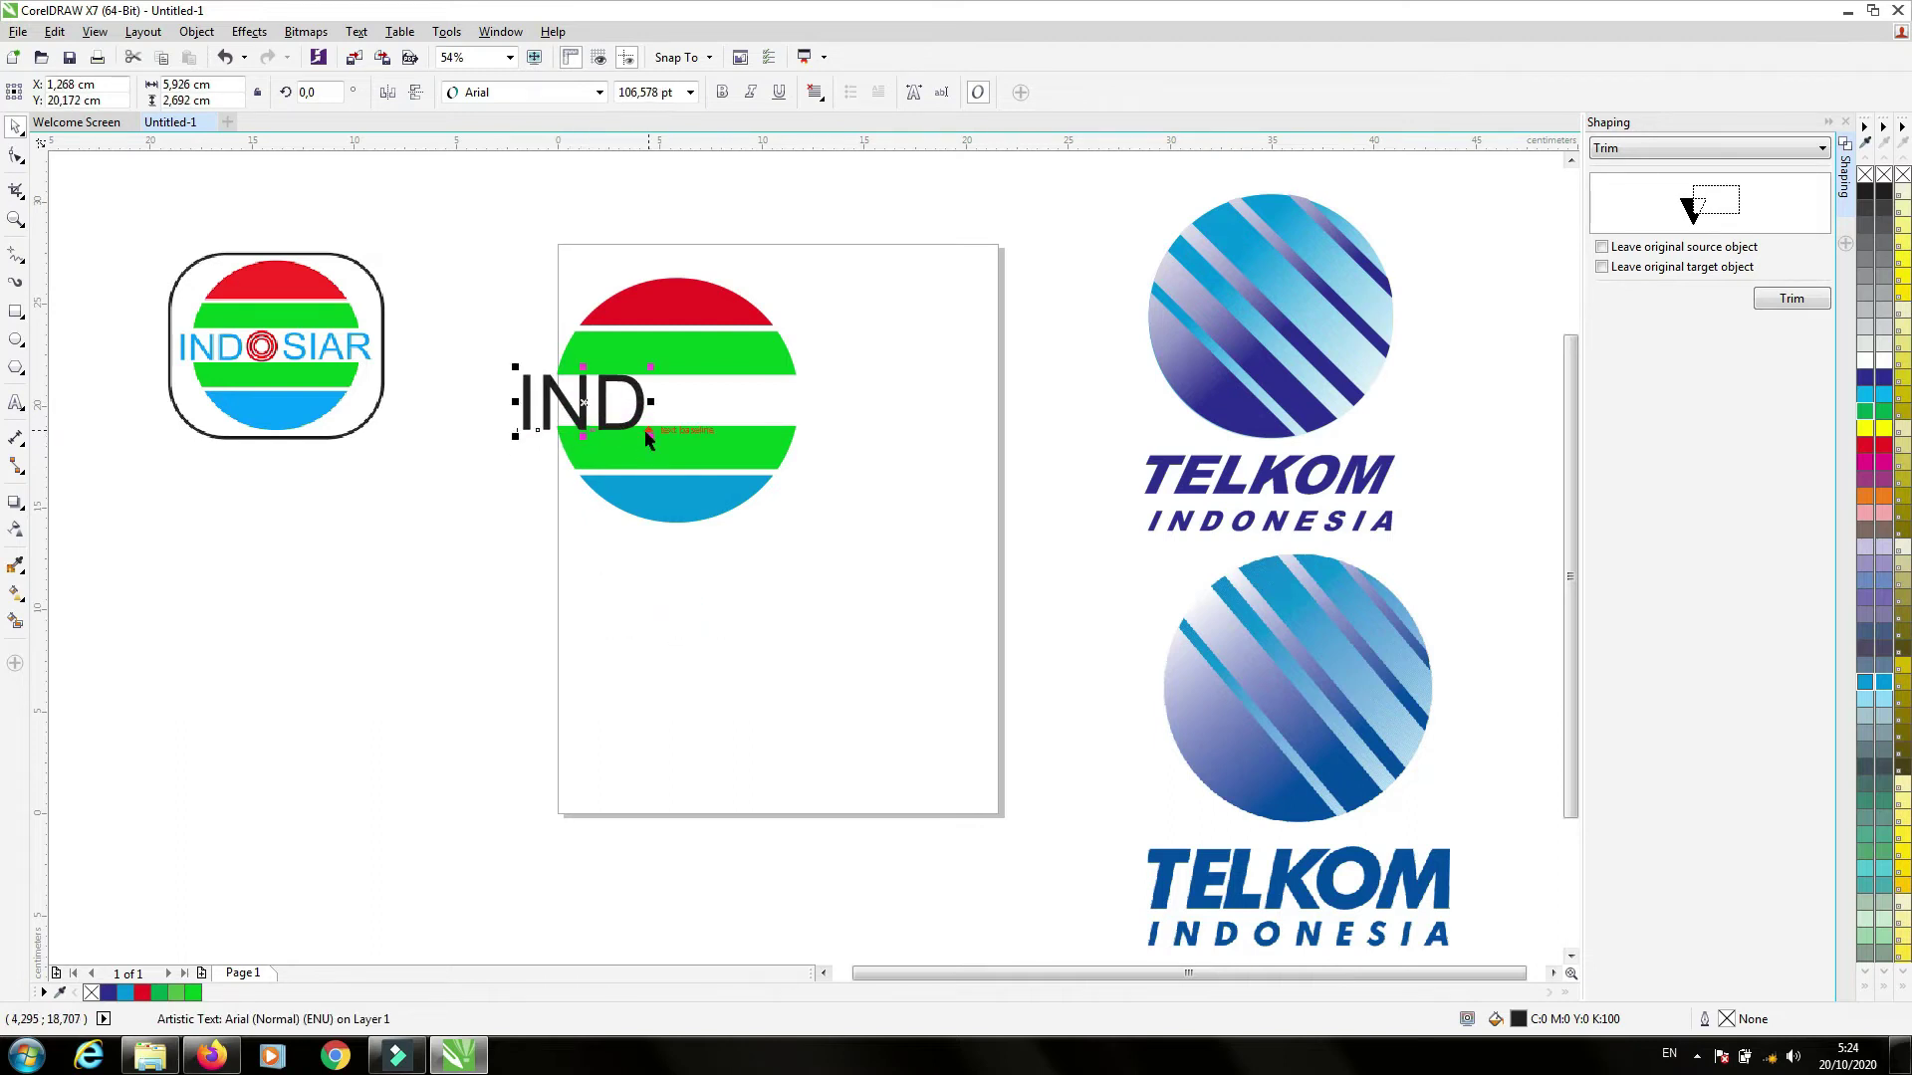
pyautogui.moveTo(648, 428); pyautogui.dragTo(585, 401)
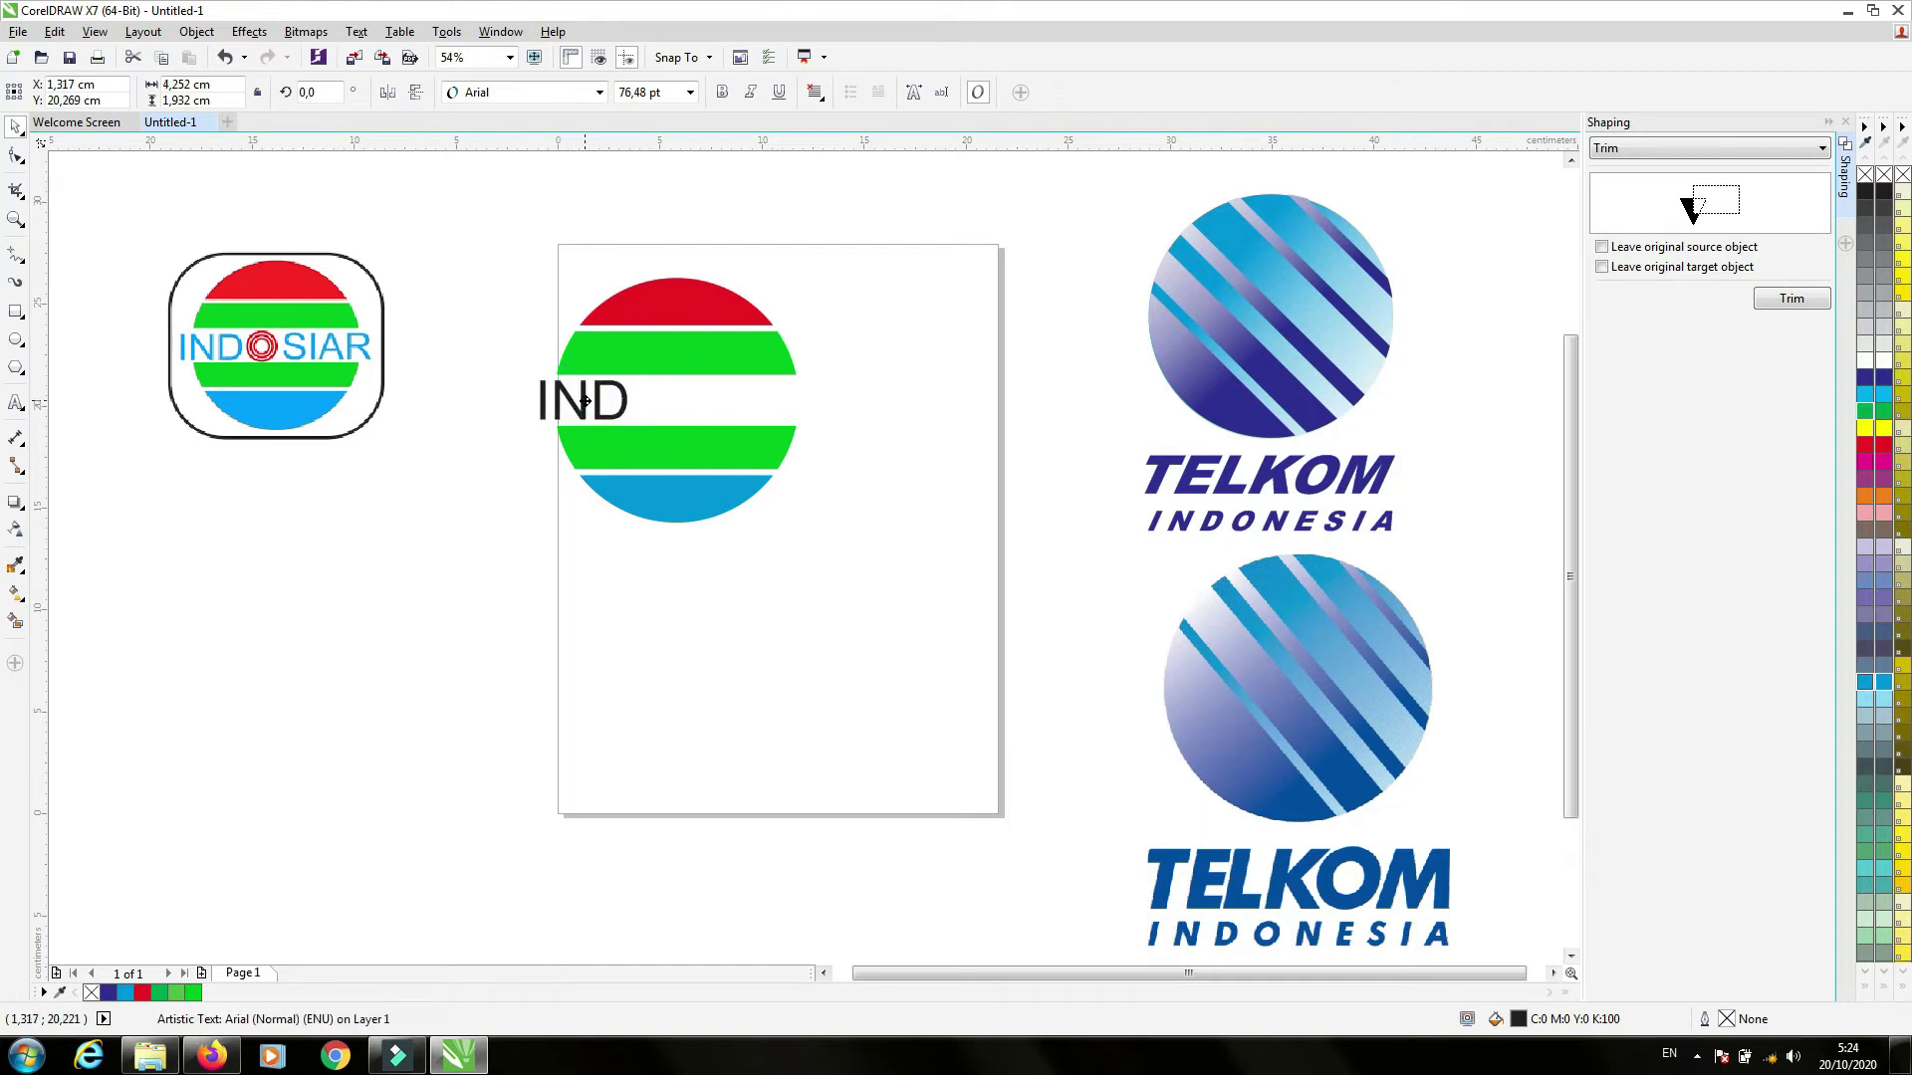
pyautogui.click(501, 314)
pyautogui.click(582, 398)
pyautogui.moveTo(631, 424); pyautogui.dragTo(648, 429)
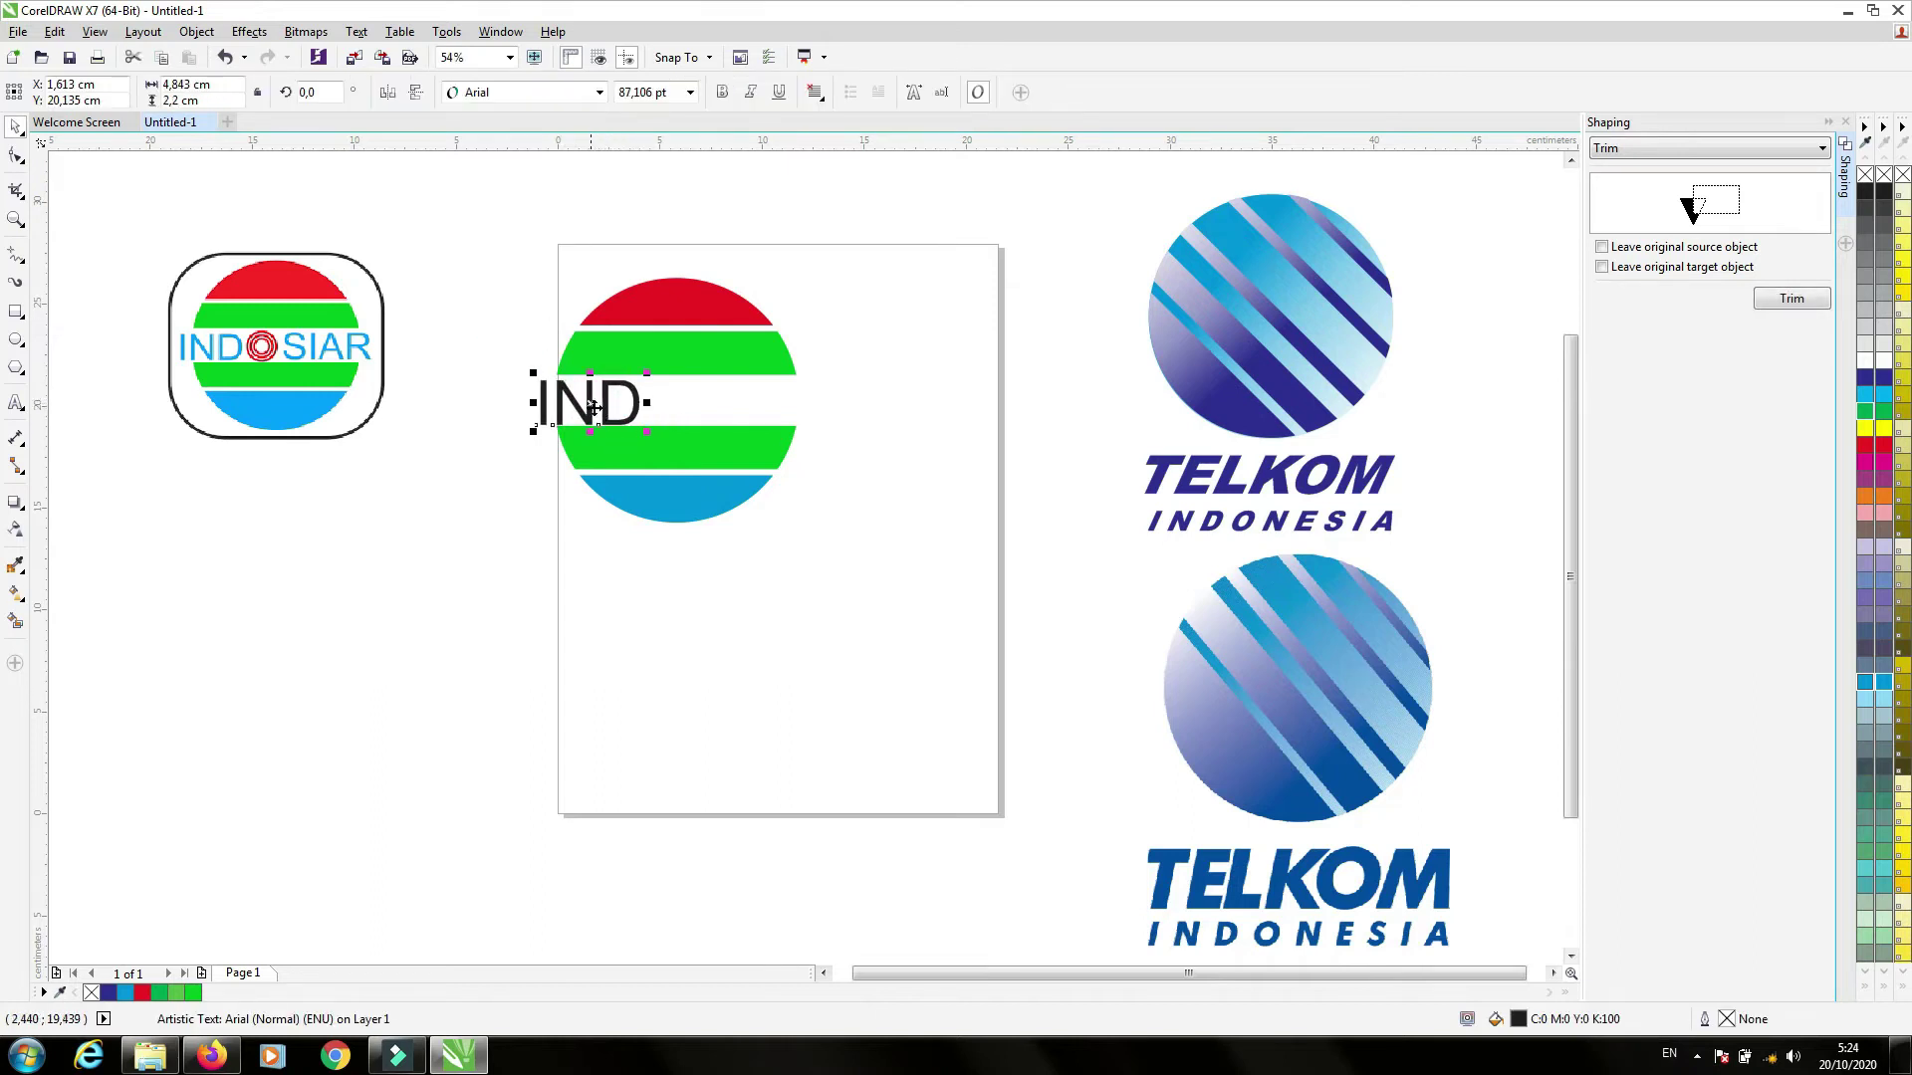
# - Nudge the IND text up to centre it in the white band and fill it with the blue C100 M20 Y0 K0
pyautogui.press('Up')
pyautogui.press('Up')
pyautogui.press('Up')
pyautogui.press('Up')
pyautogui.press('Up')
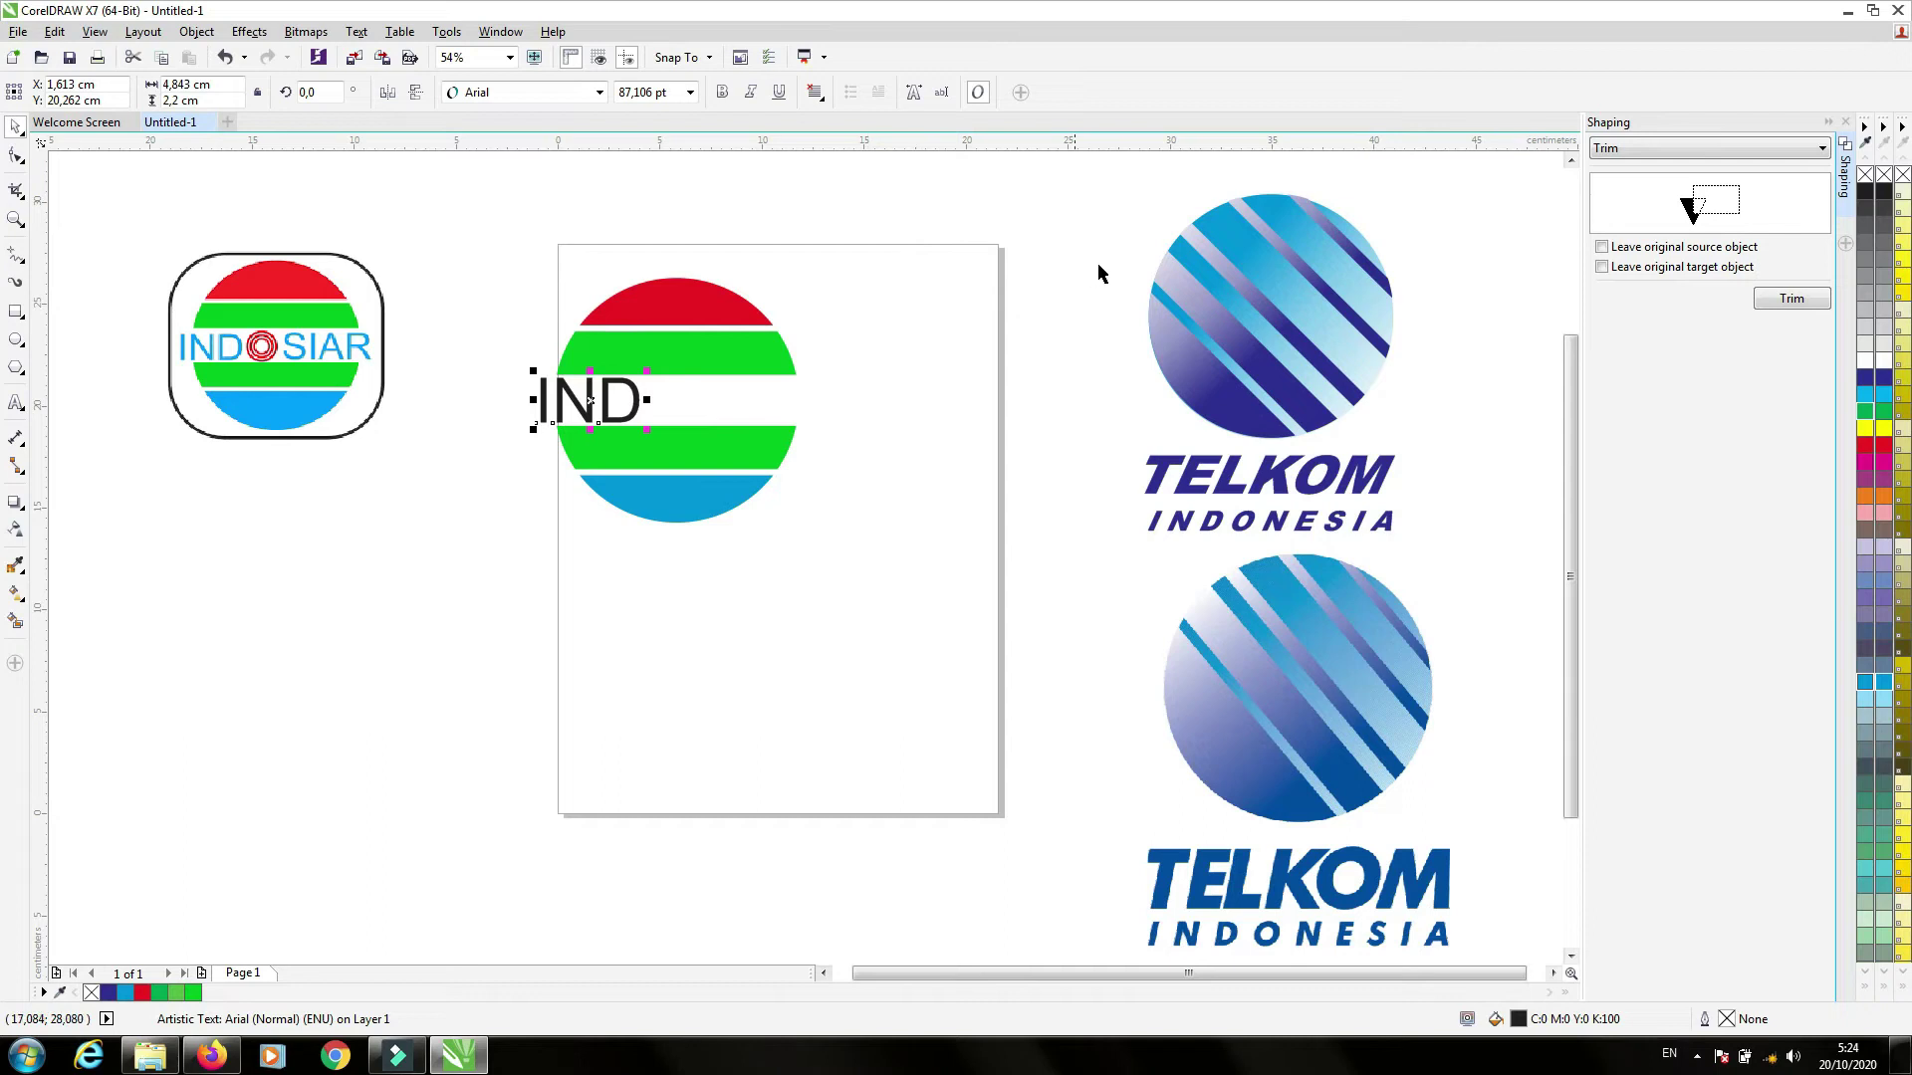
pyautogui.click(1867, 683)
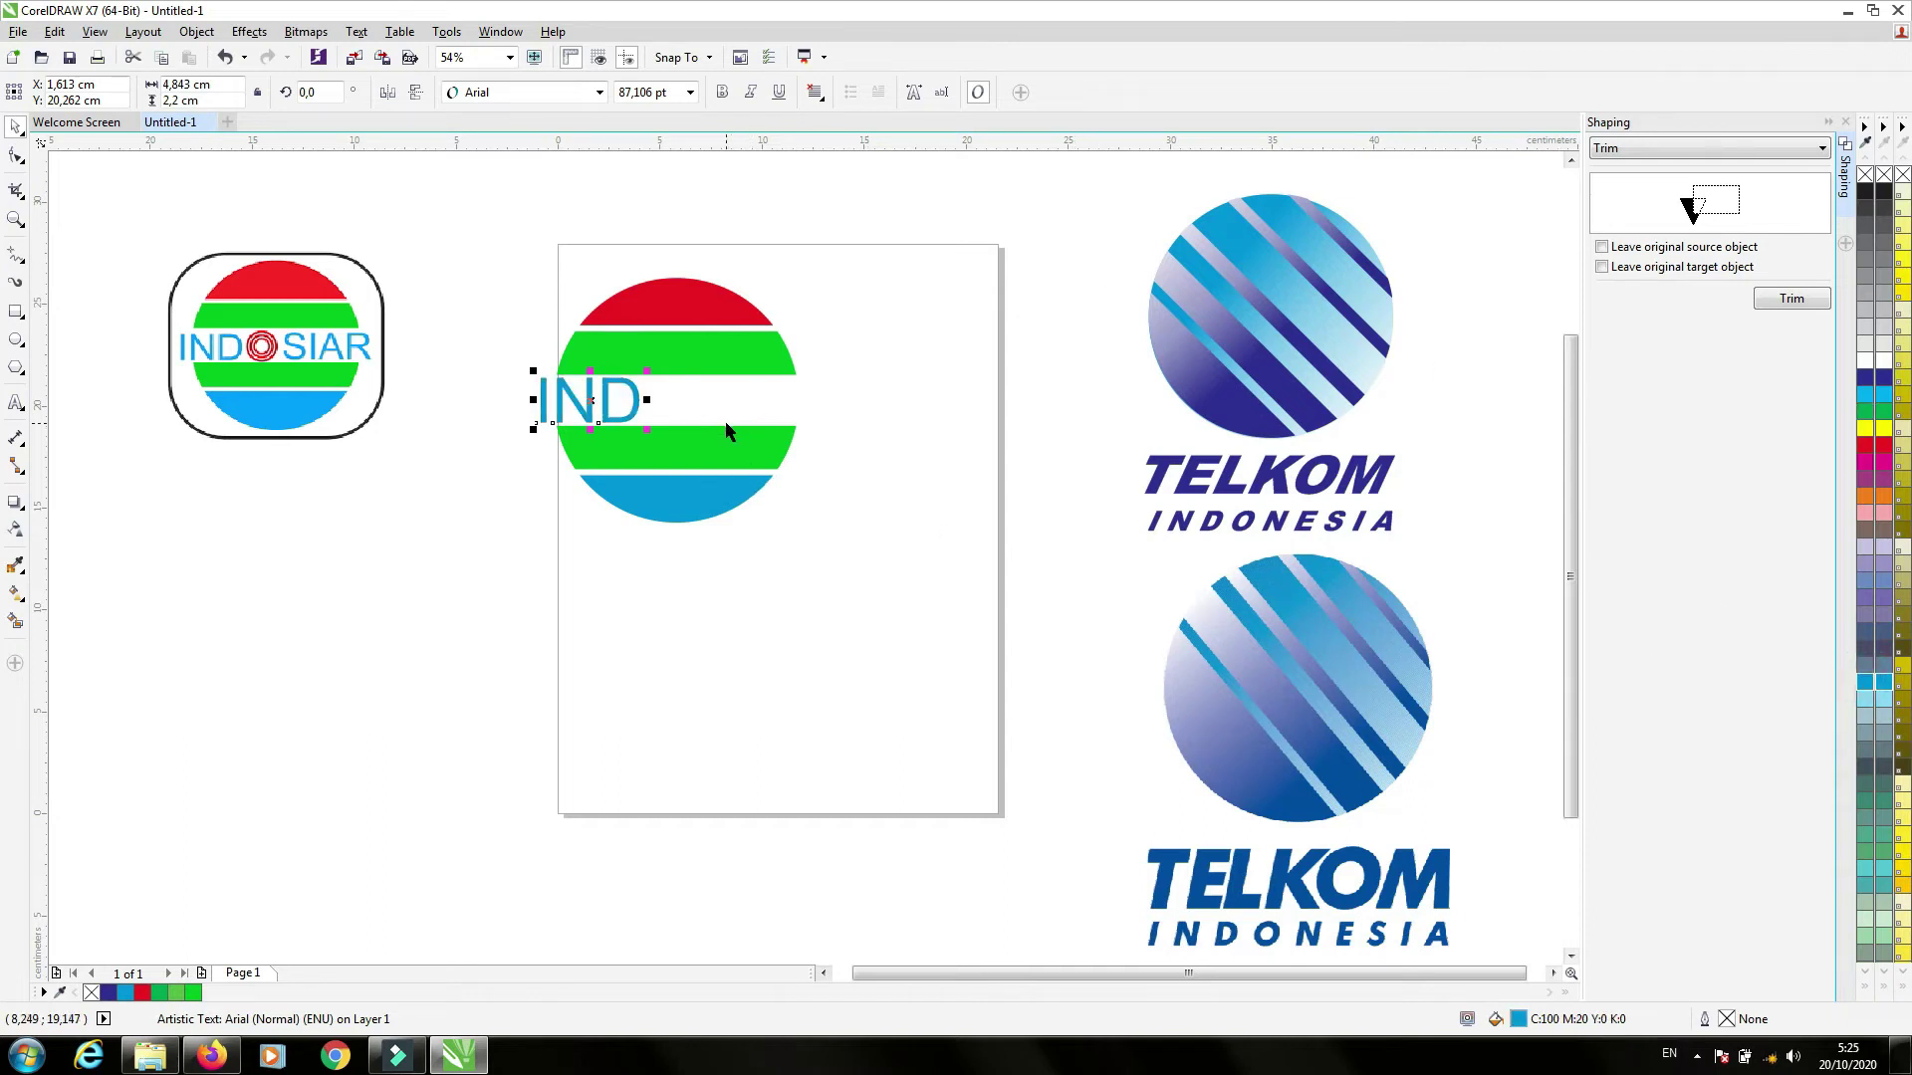
# - Duplicate the IND text to the right along the white band and change the copy's wording to "SIAR"
pyautogui.moveTo(590, 397); pyautogui.dragTo(767, 402)
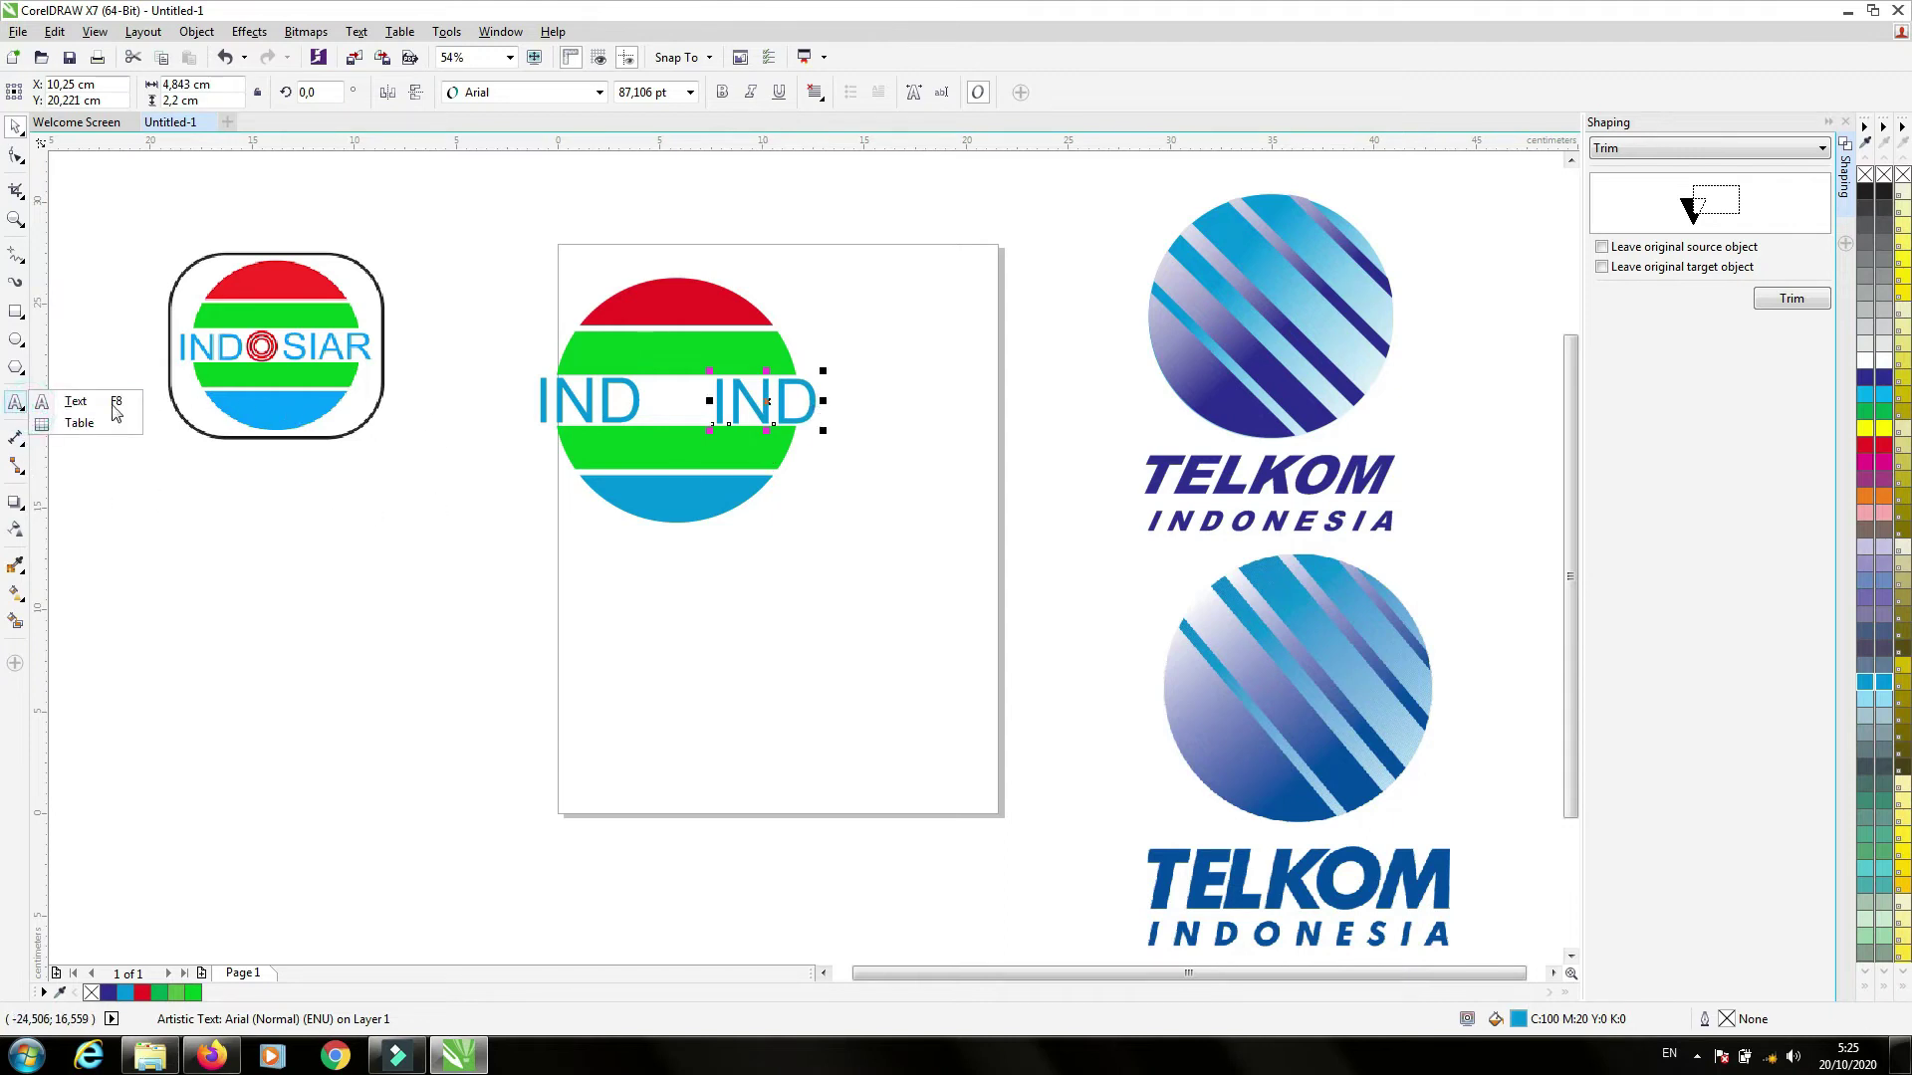
pyautogui.click(113, 404)
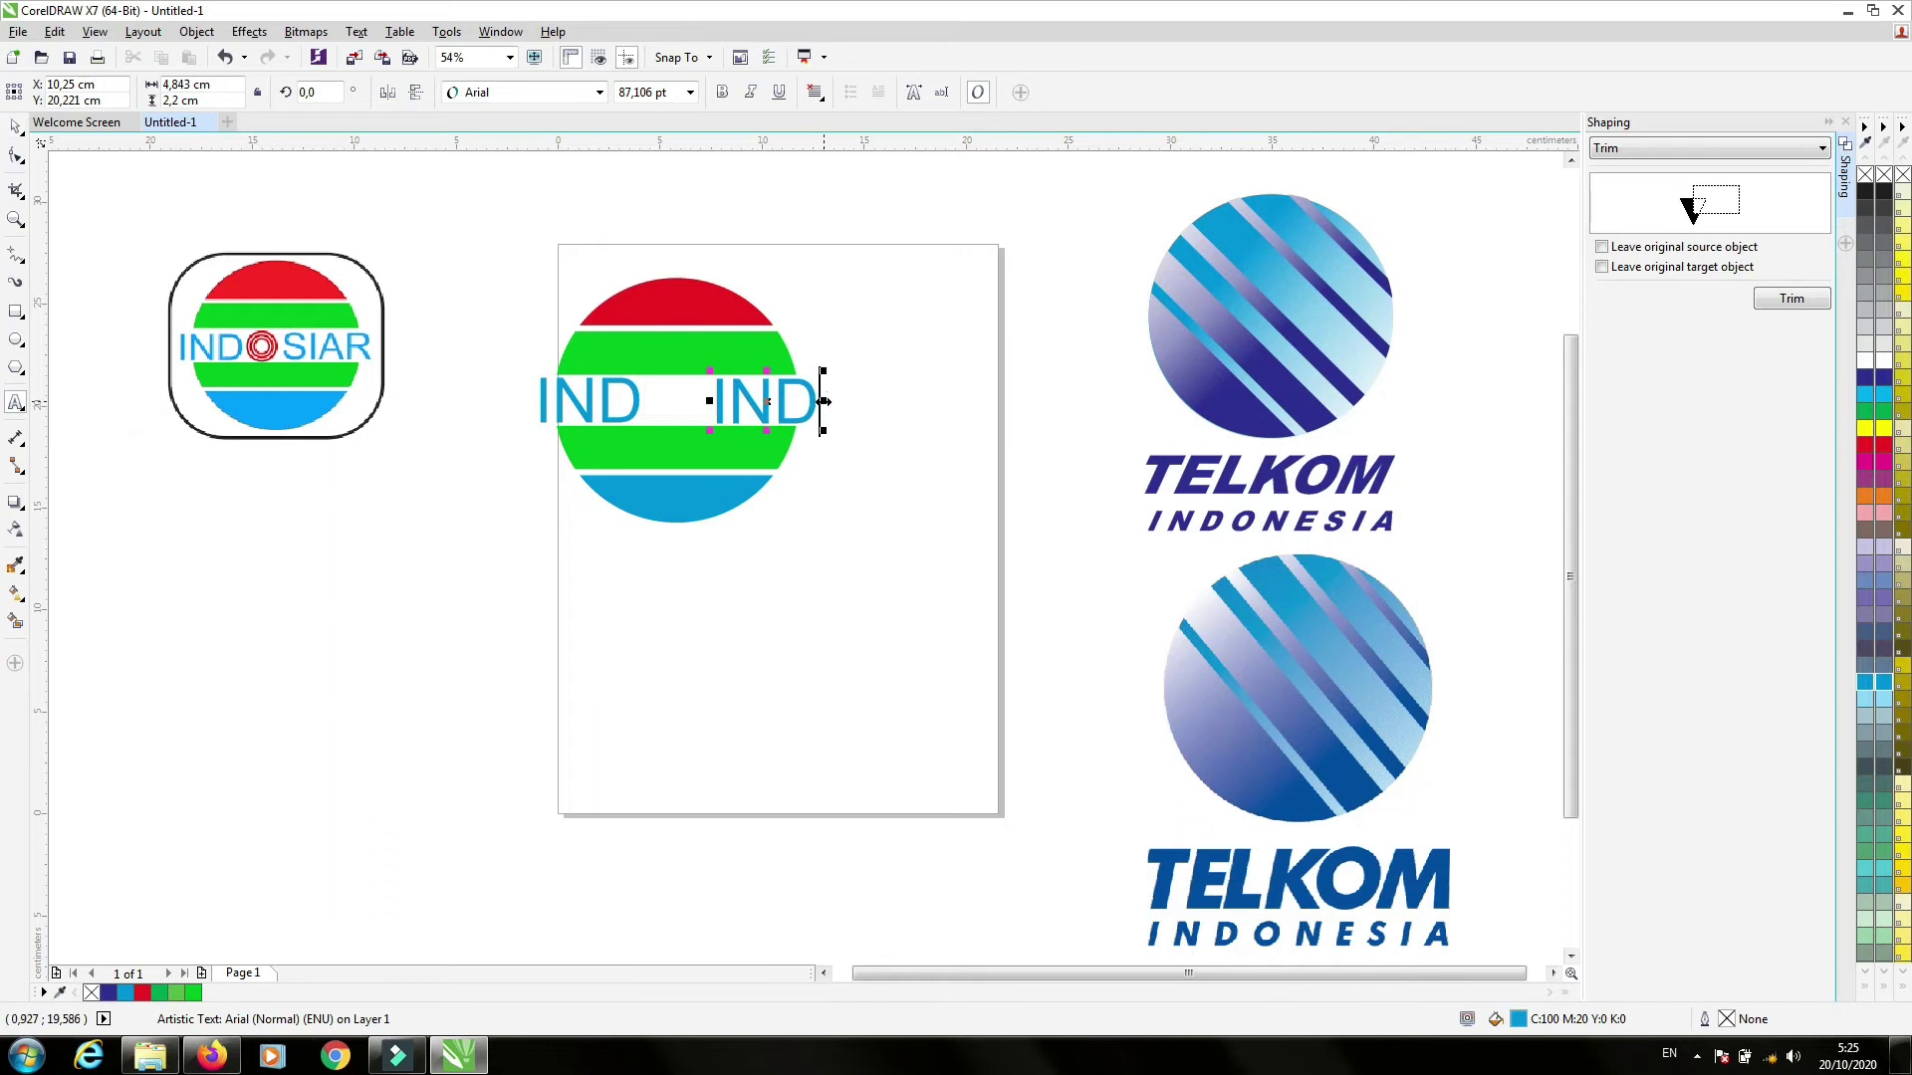
pyautogui.moveTo(814, 401); pyautogui.dragTo(680, 408)
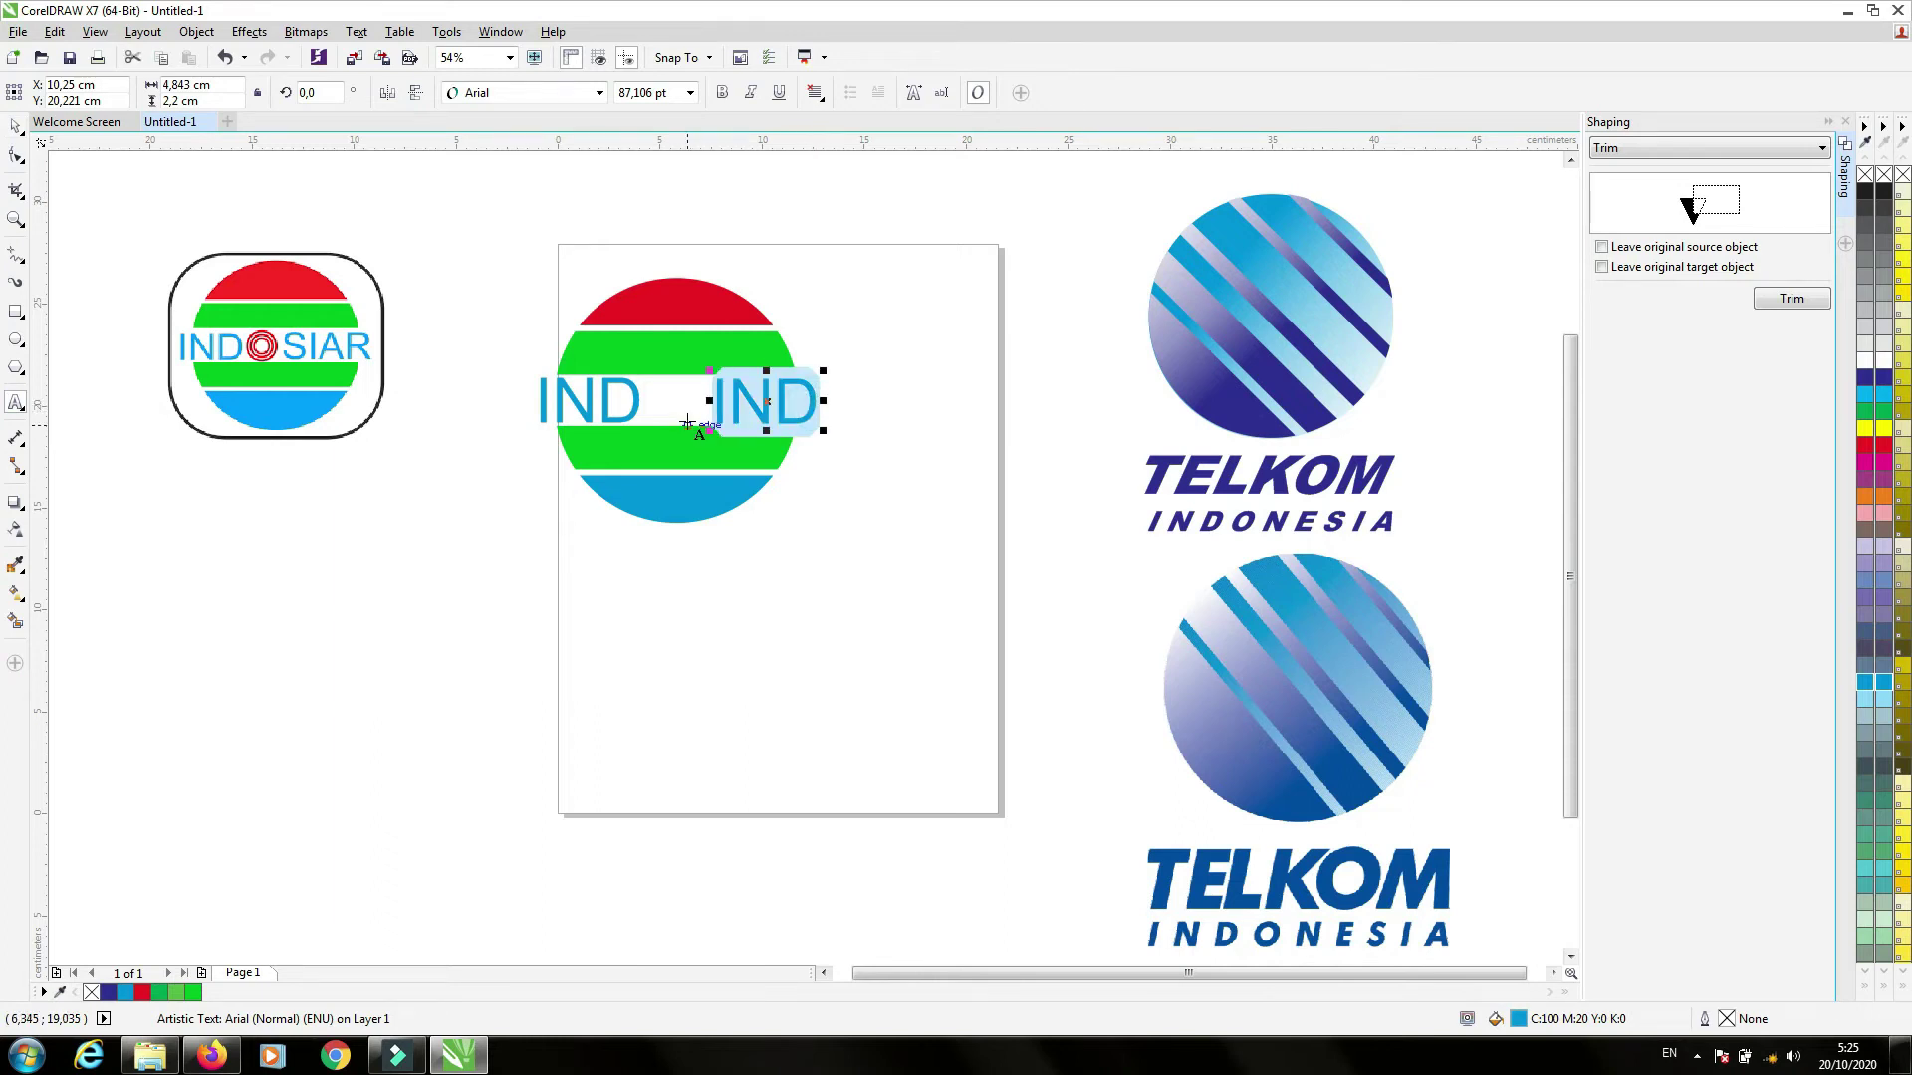
pyautogui.write('SIAR')
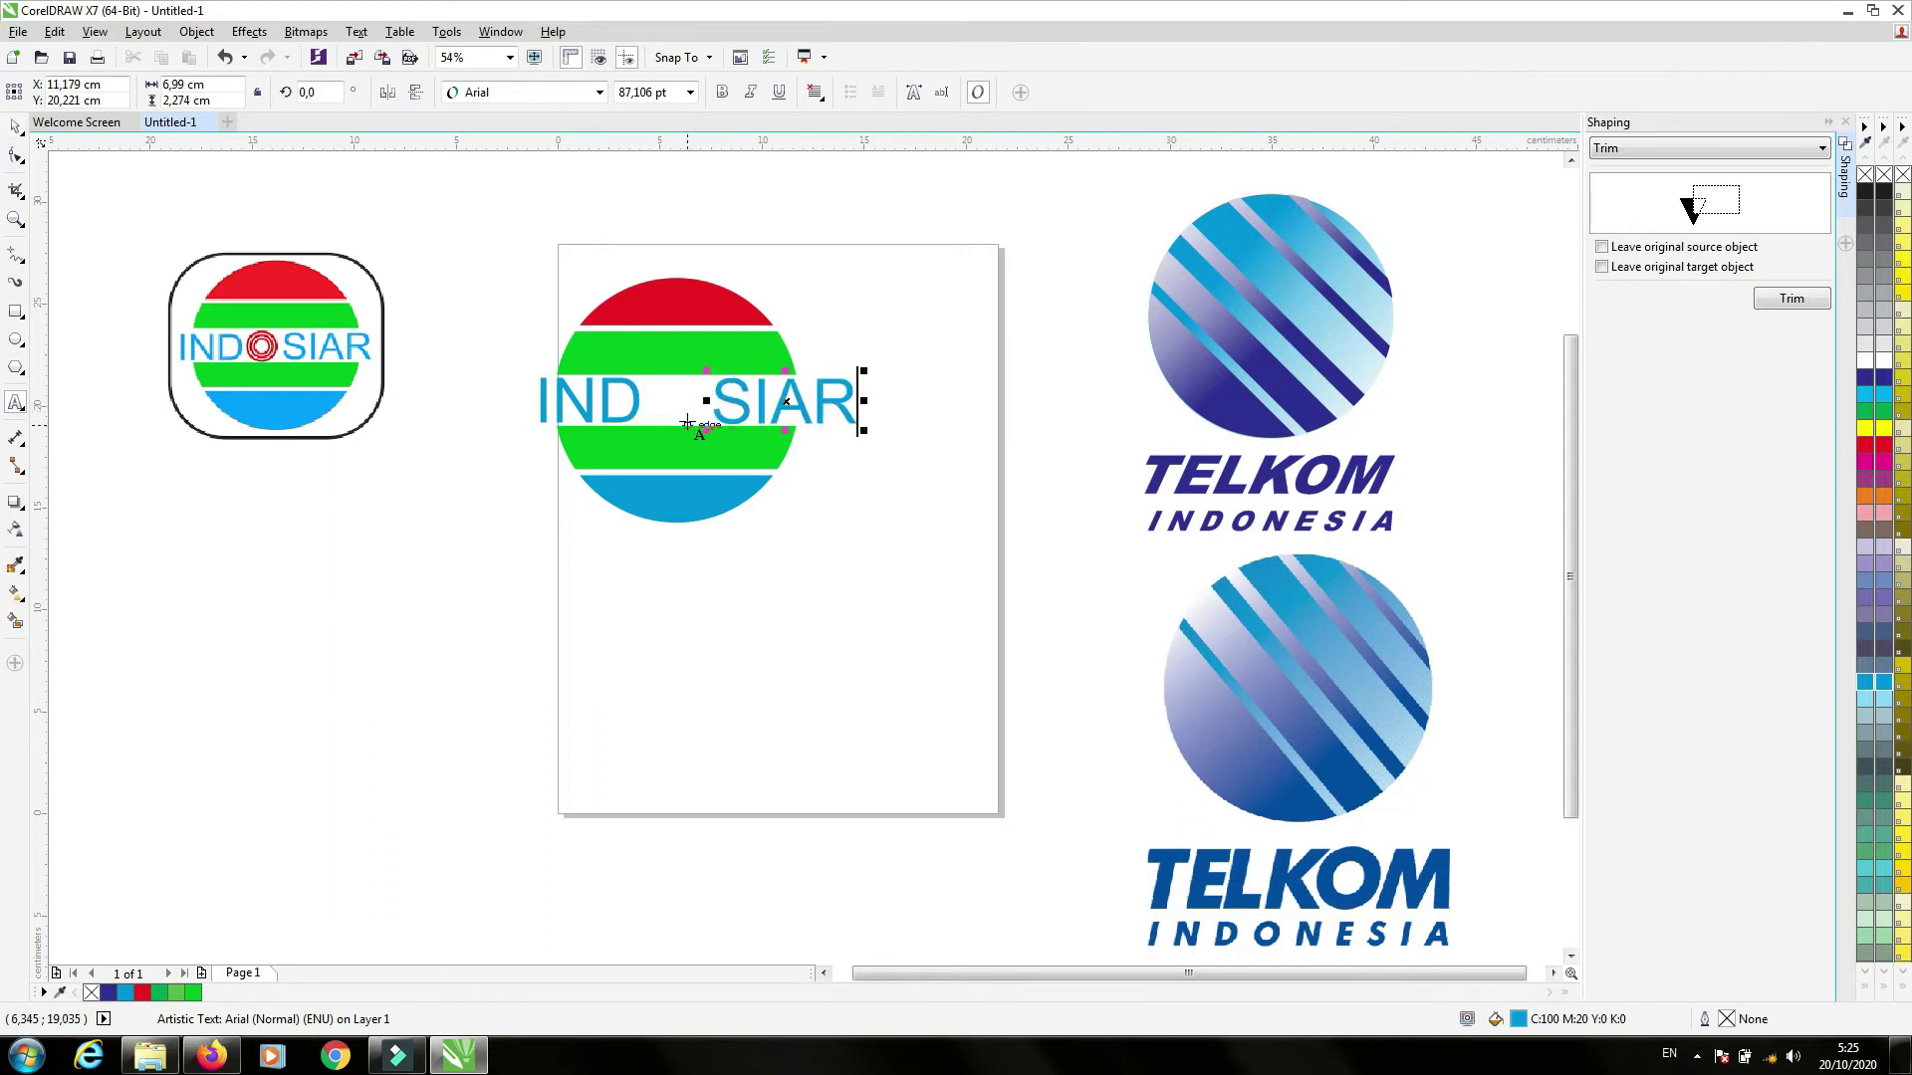
pyautogui.hotkey('ctrl', 'space')
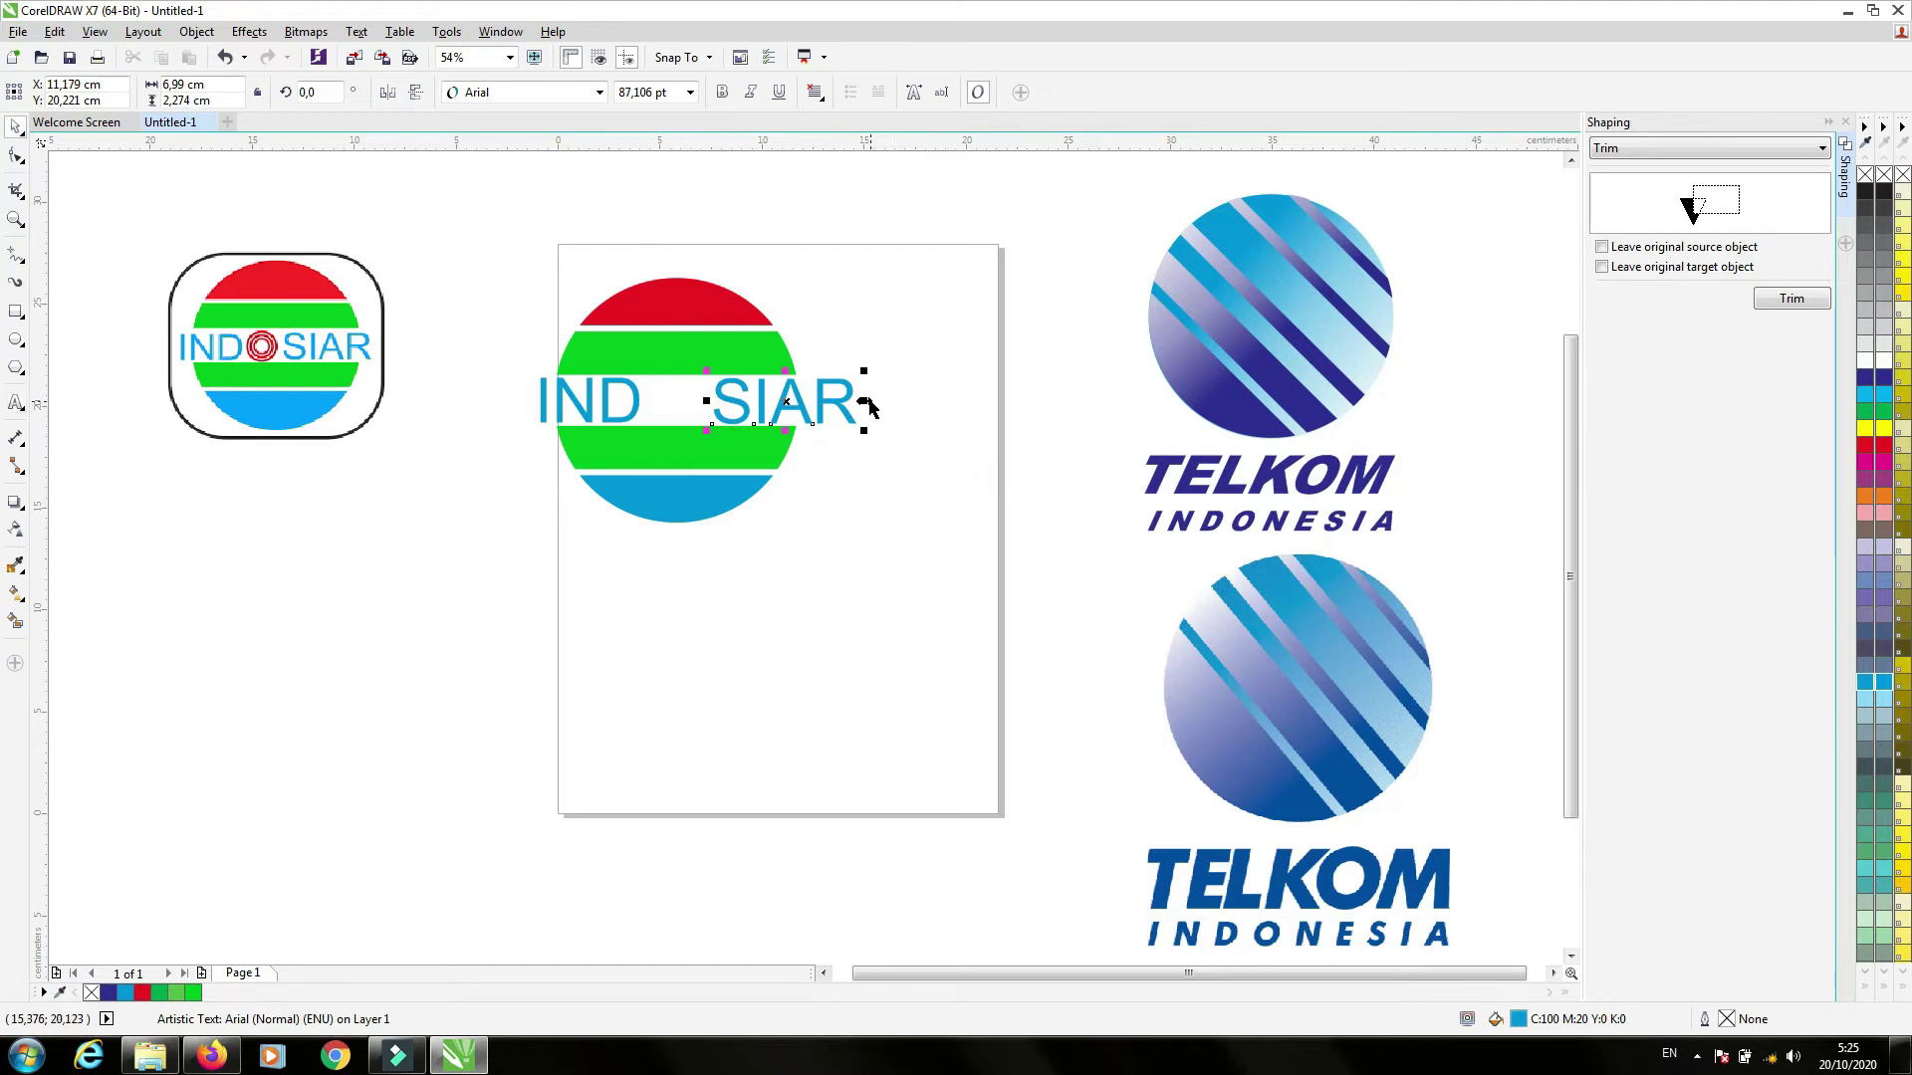
# - Draw an ellipse about 2.3 by 2.1 cm in the gap between IND and SIAR
pyautogui.click(16, 339)
pyautogui.moveTo(654, 383); pyautogui.dragTo(701, 426)
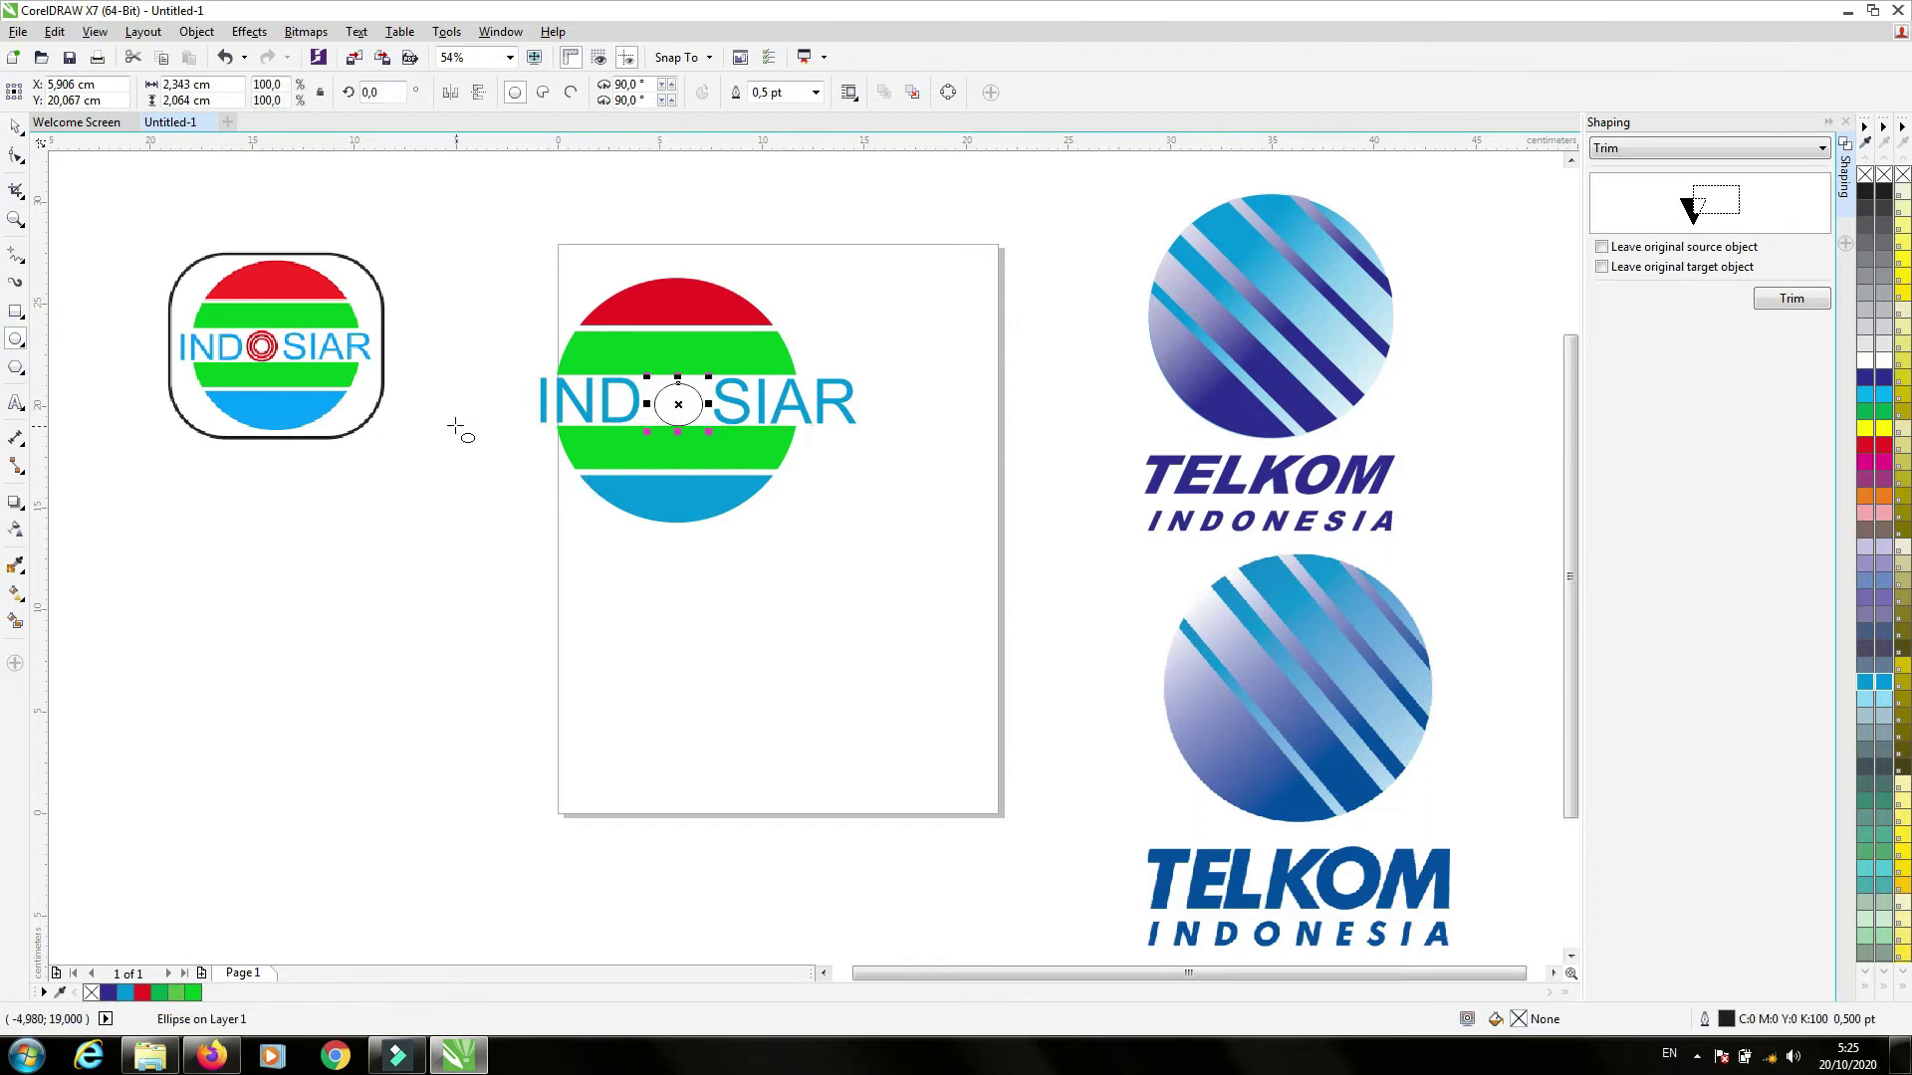
pyautogui.click(19, 127)
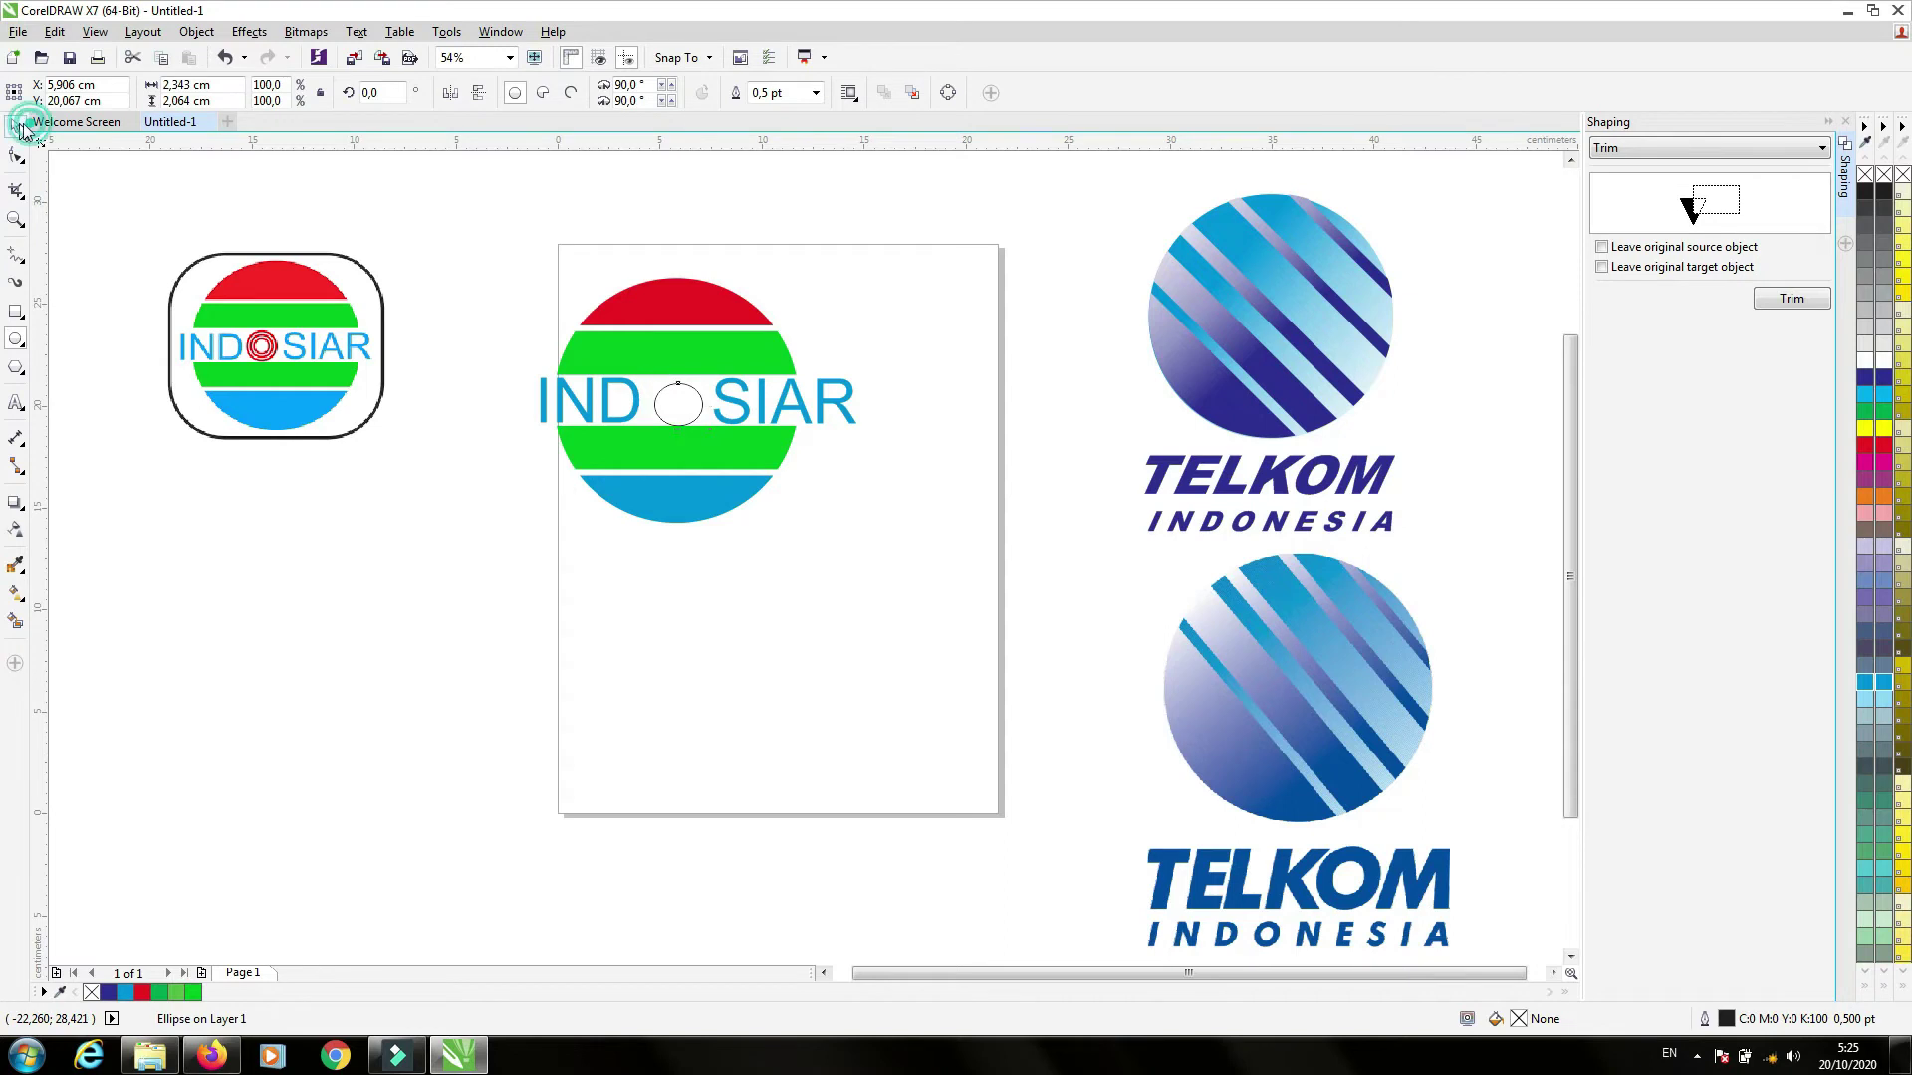
# - Set the ellipse to 2.2 cm wide and 2.2 cm high, and place it right beside the D of IND
pyautogui.click(587, 416)
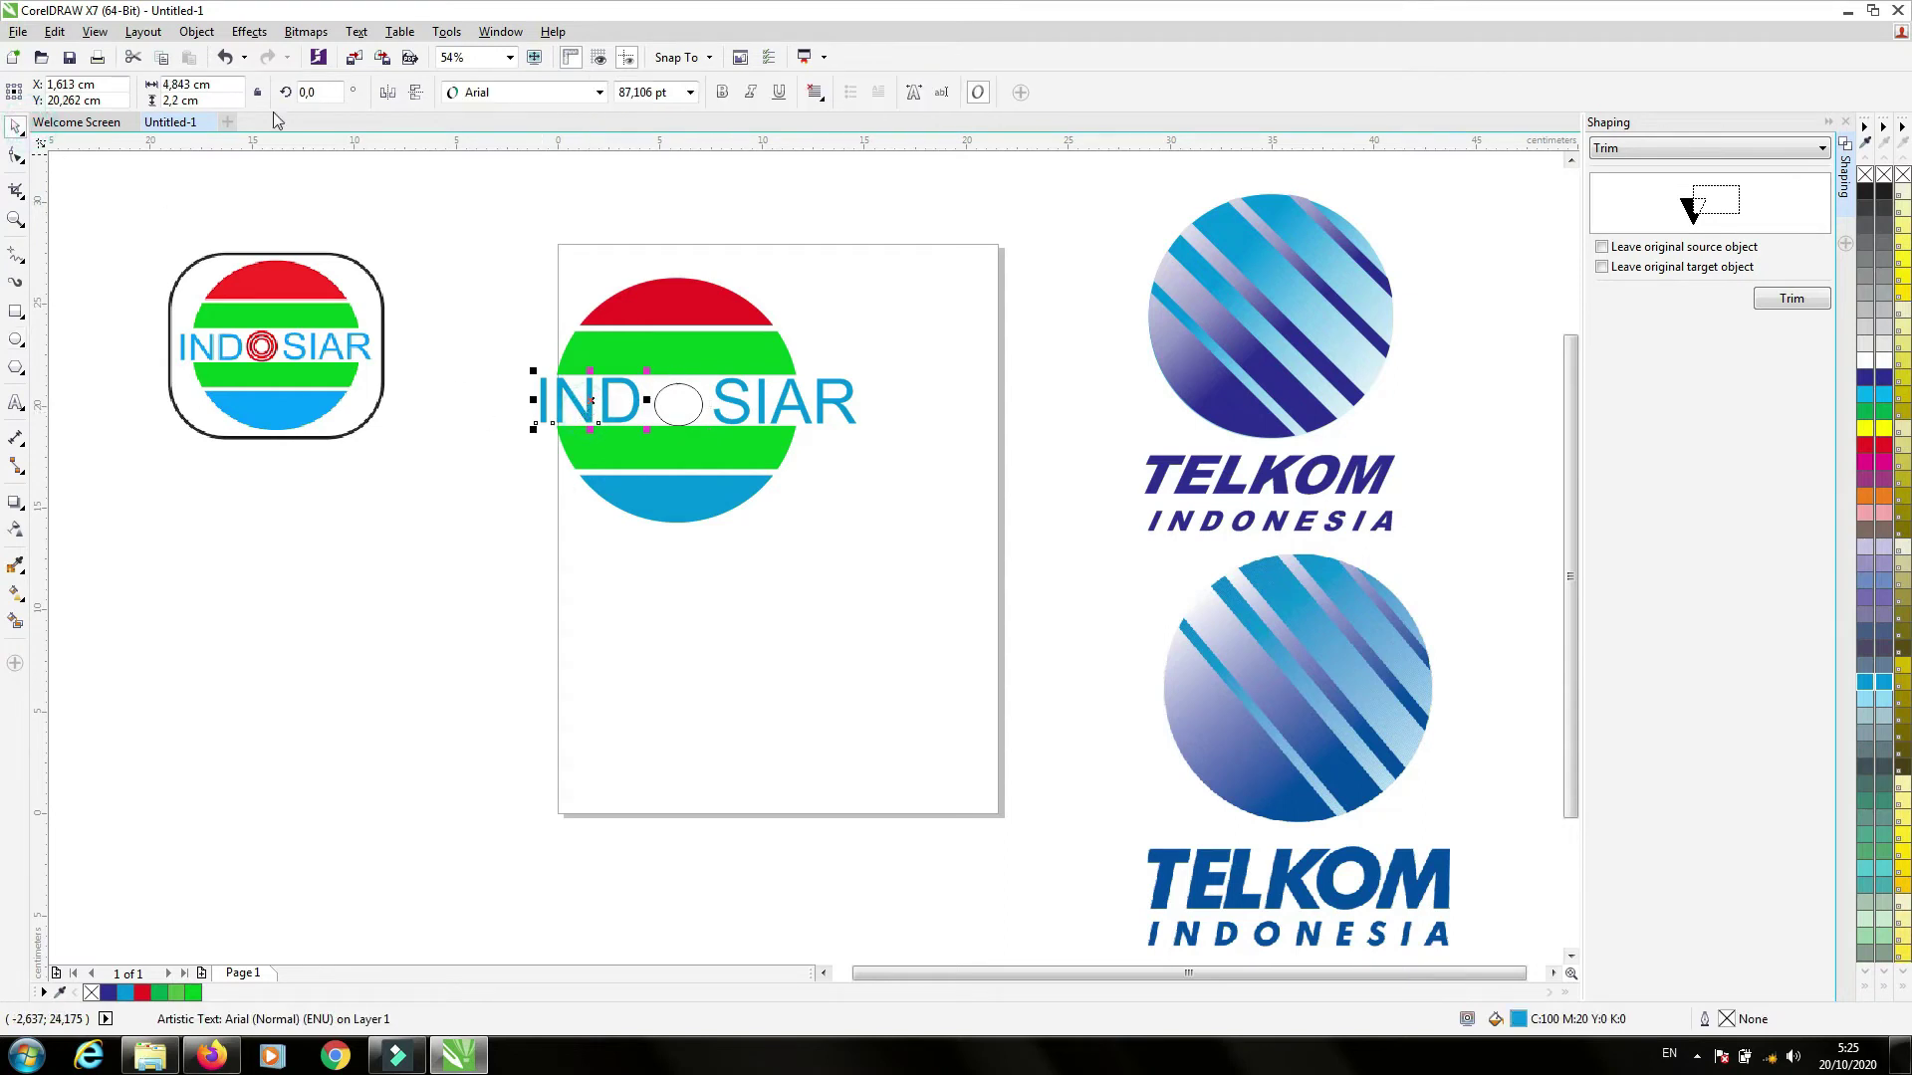
pyautogui.click(694, 424)
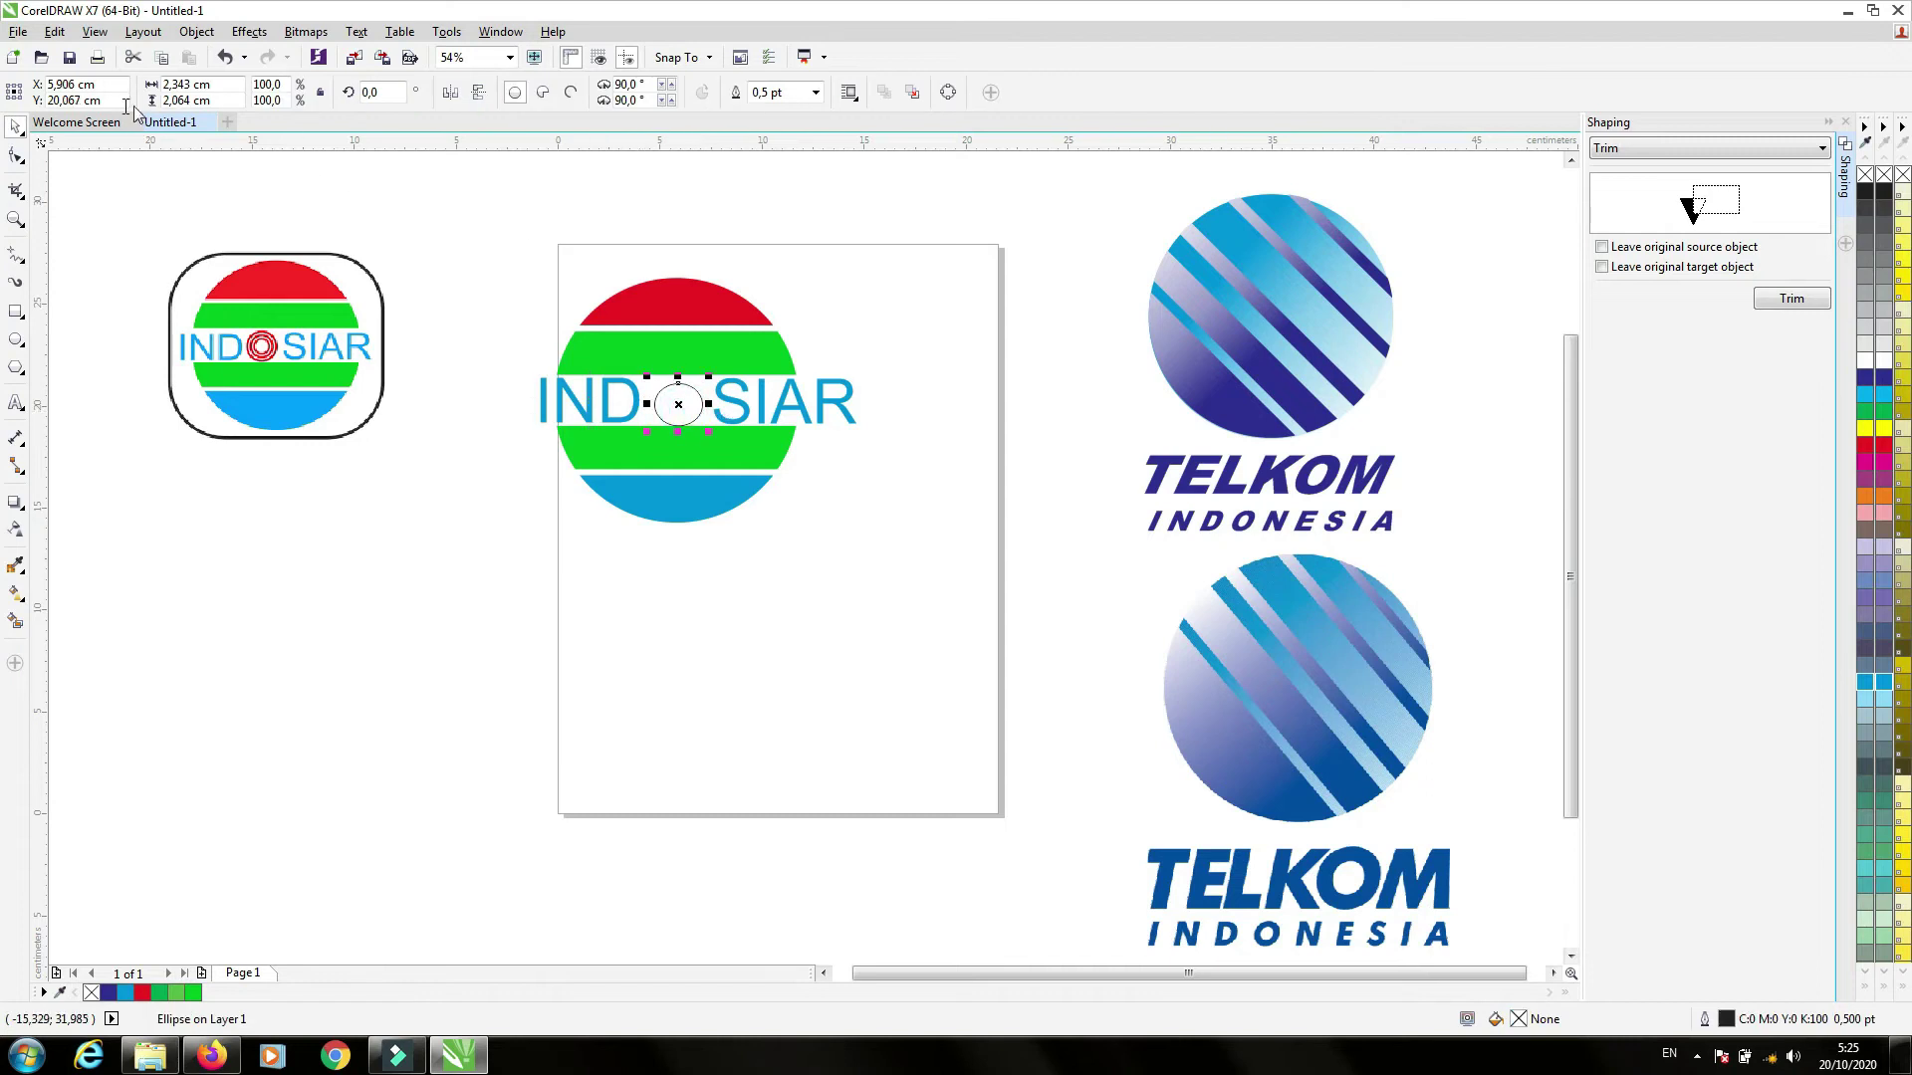
pyautogui.moveTo(216, 87); pyautogui.dragTo(183, 87)
pyautogui.write('2,2')
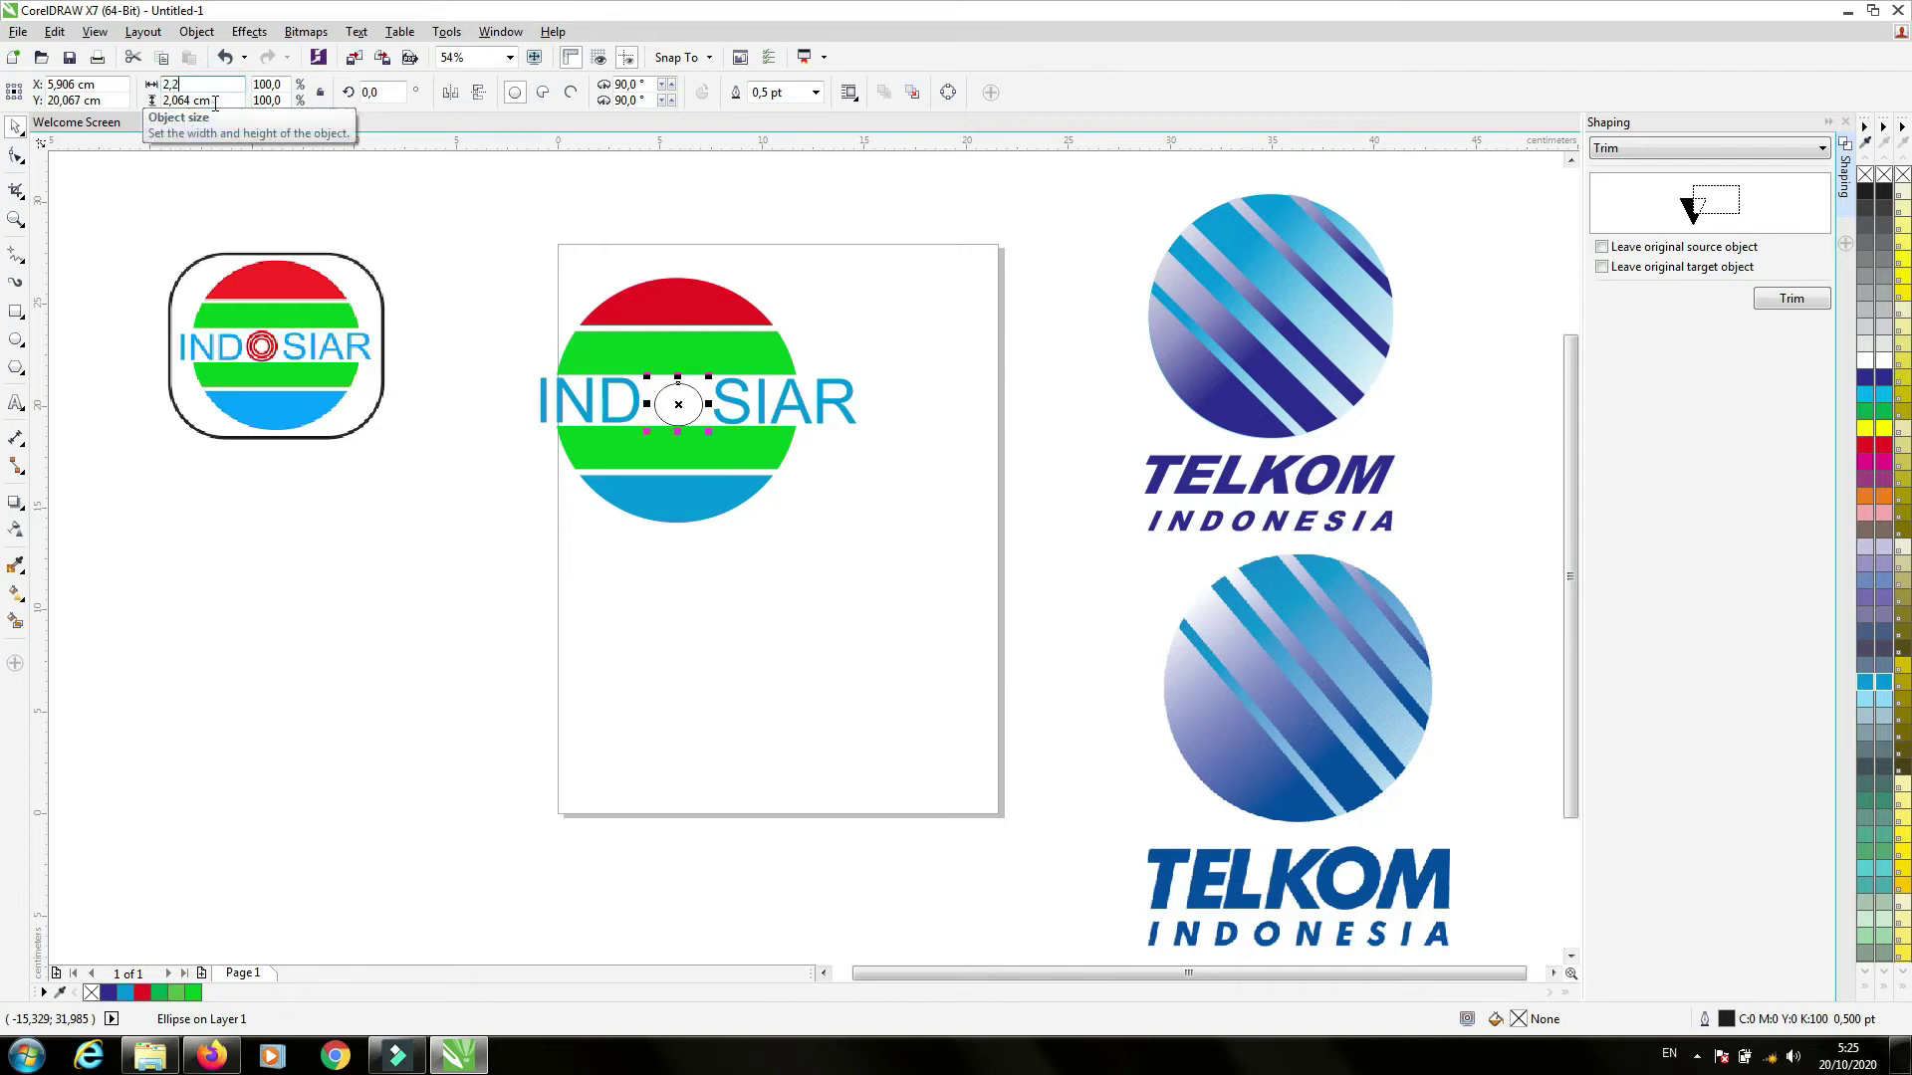
pyautogui.moveTo(215, 103); pyautogui.dragTo(185, 99)
pyautogui.write('2,2')
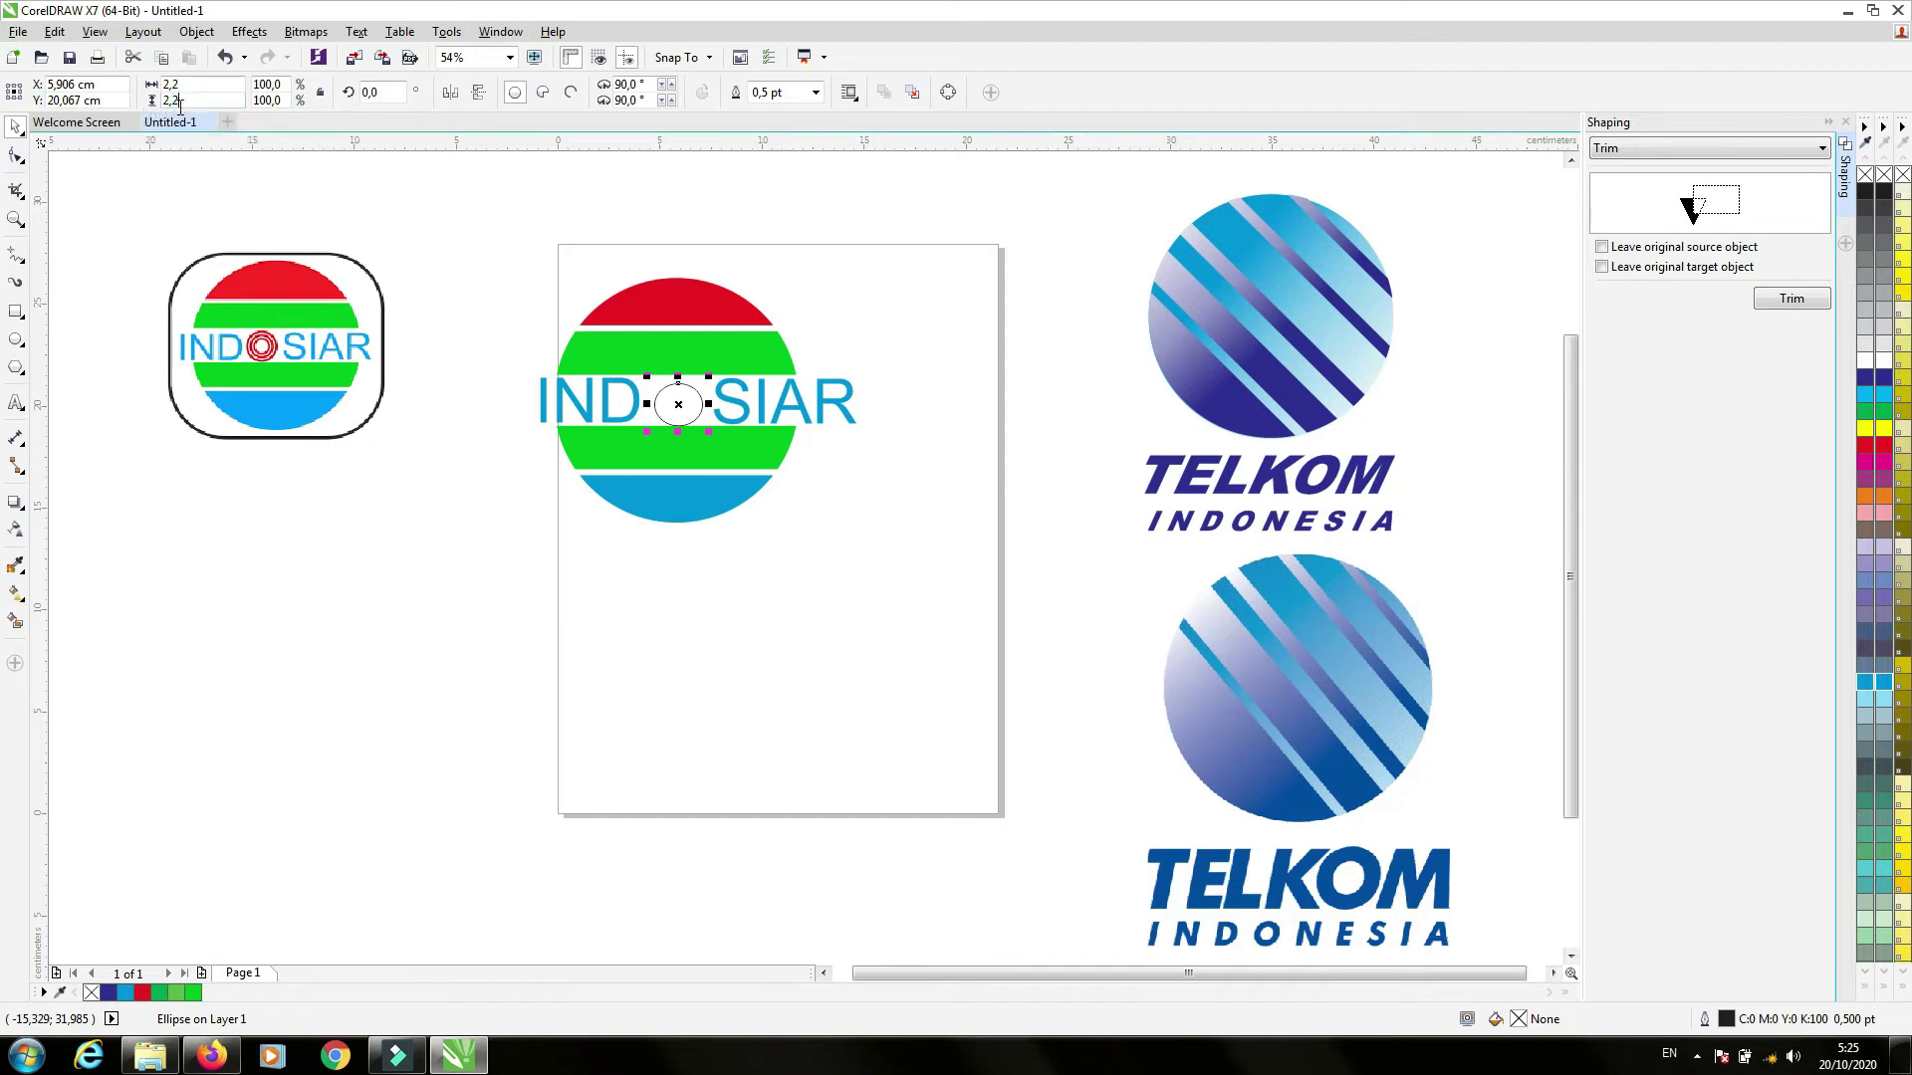
pyautogui.press('Return')
pyautogui.moveTo(679, 405); pyautogui.dragTo(668, 400)
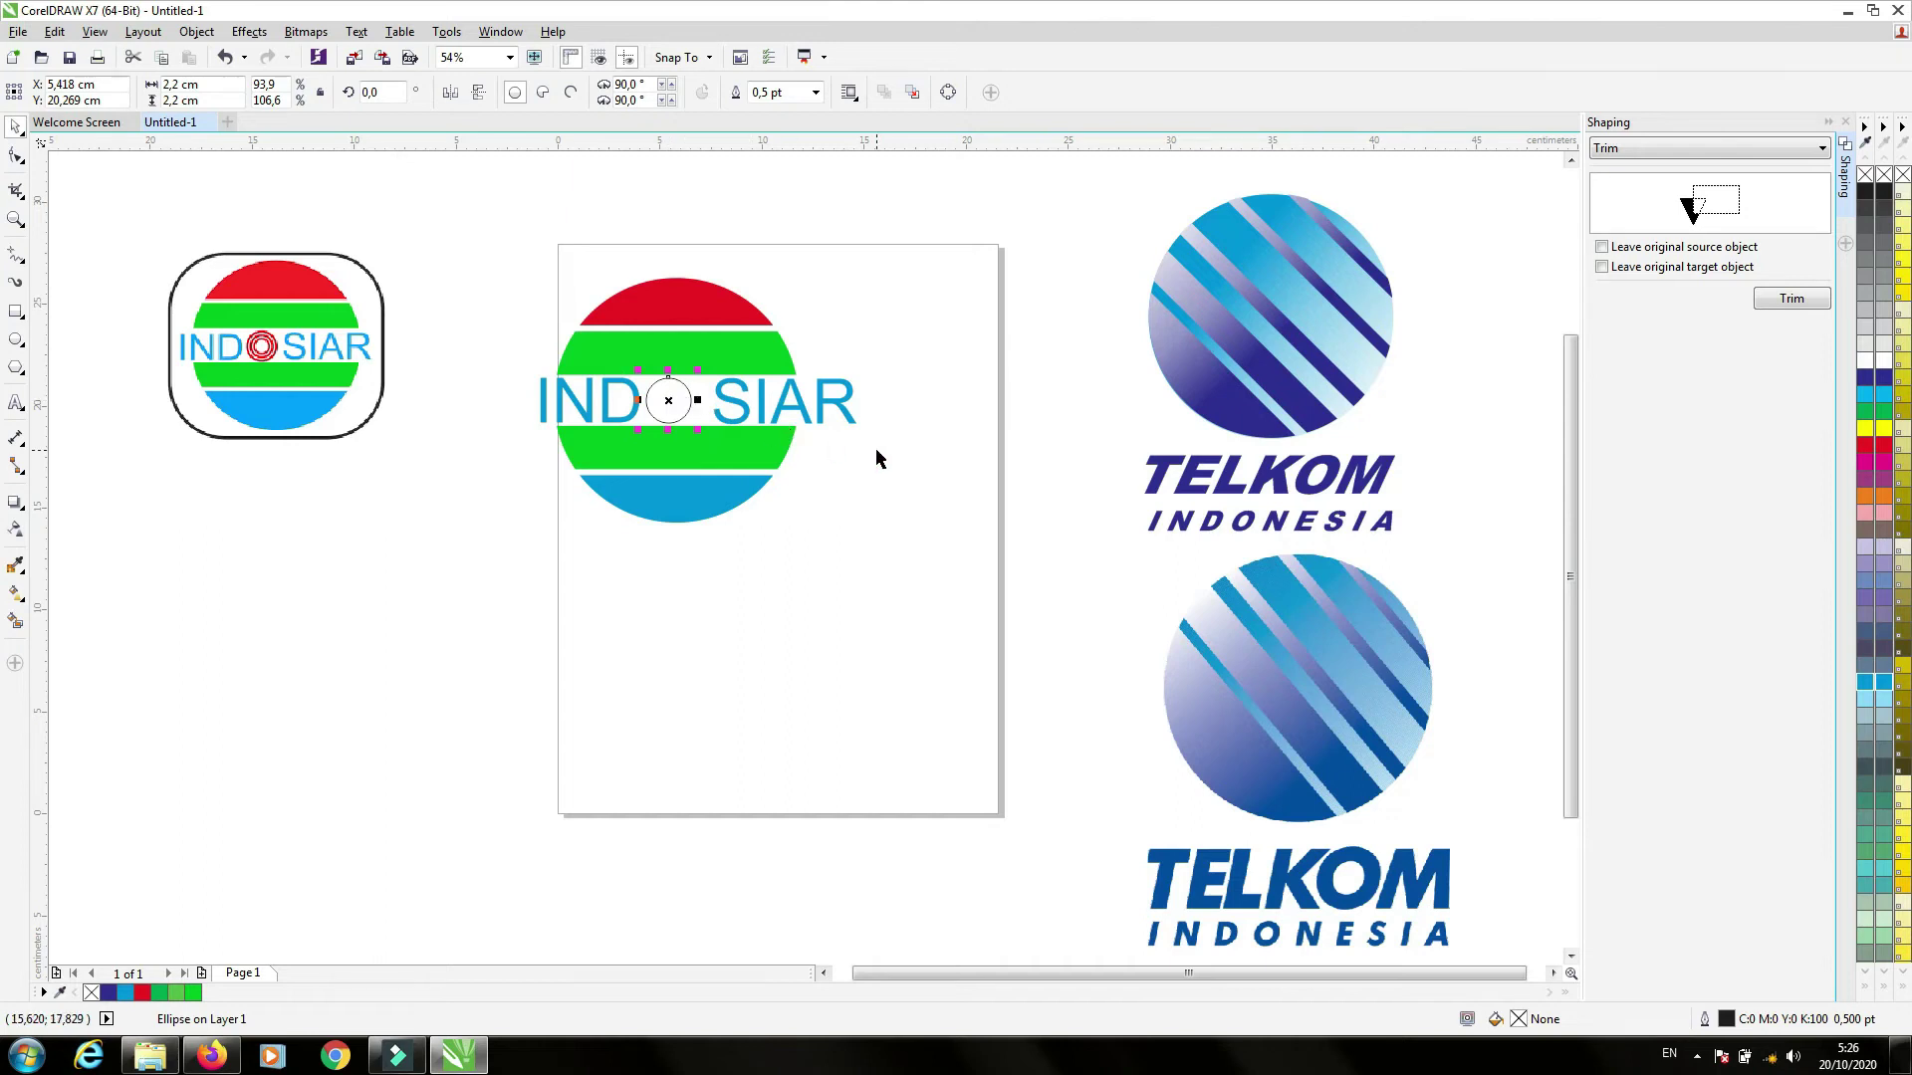
# - Give the small circle a red outline 4.0 pt wide
pyautogui.hotkey('shift', 'F2')
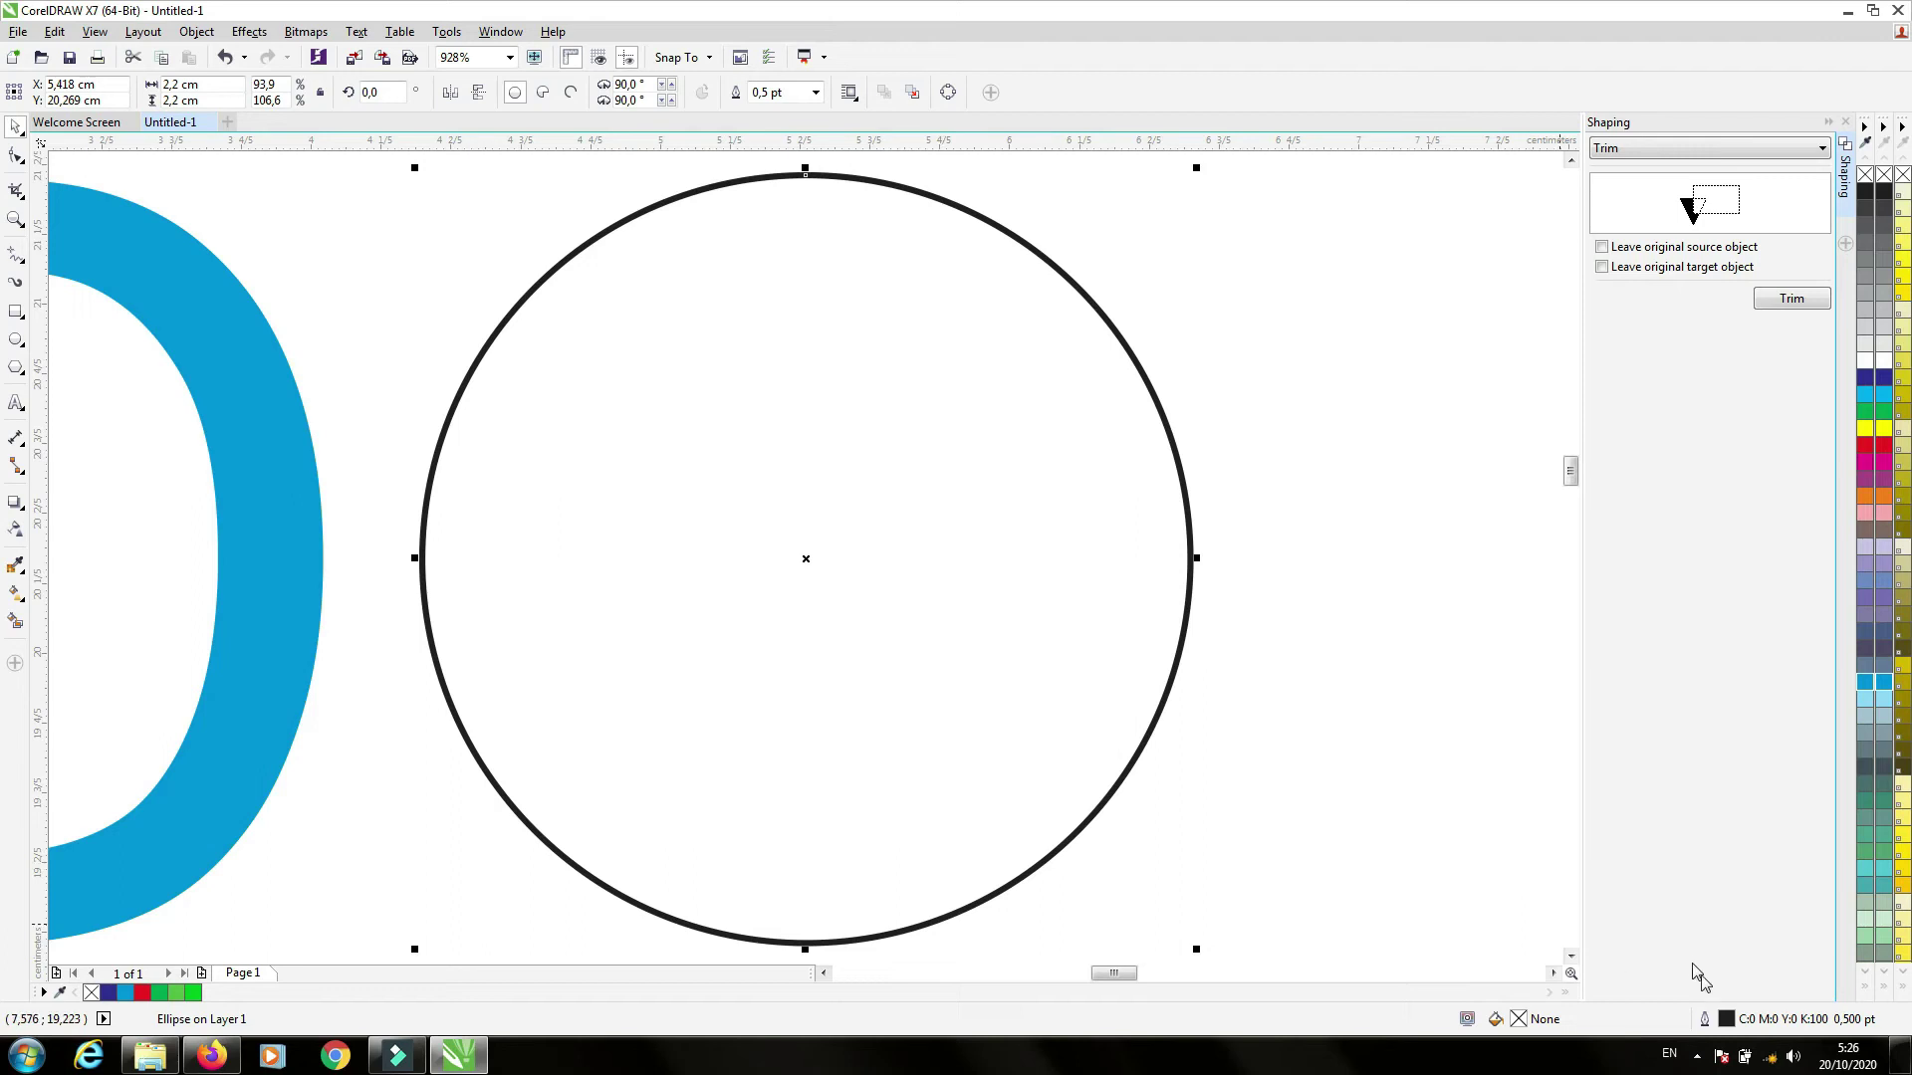
pyautogui.doubleClick(1707, 1019)
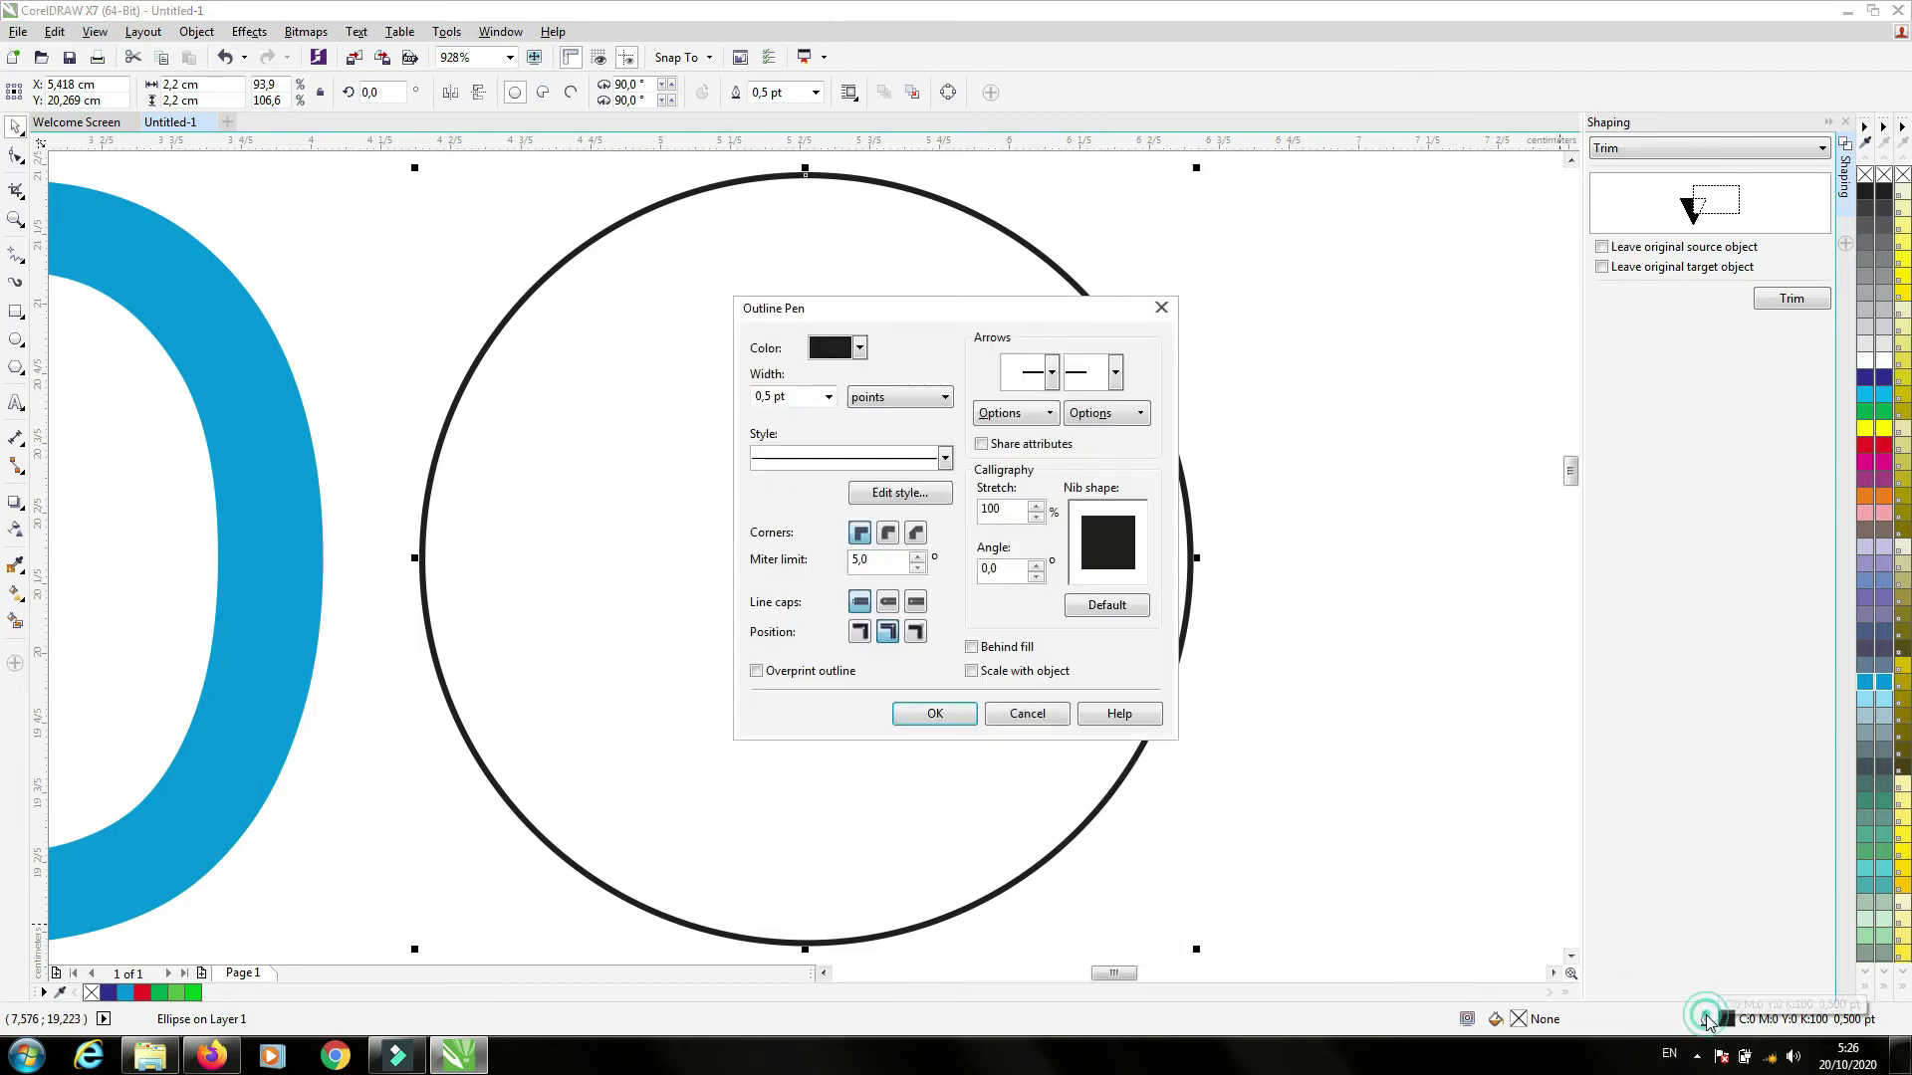
pyautogui.click(858, 348)
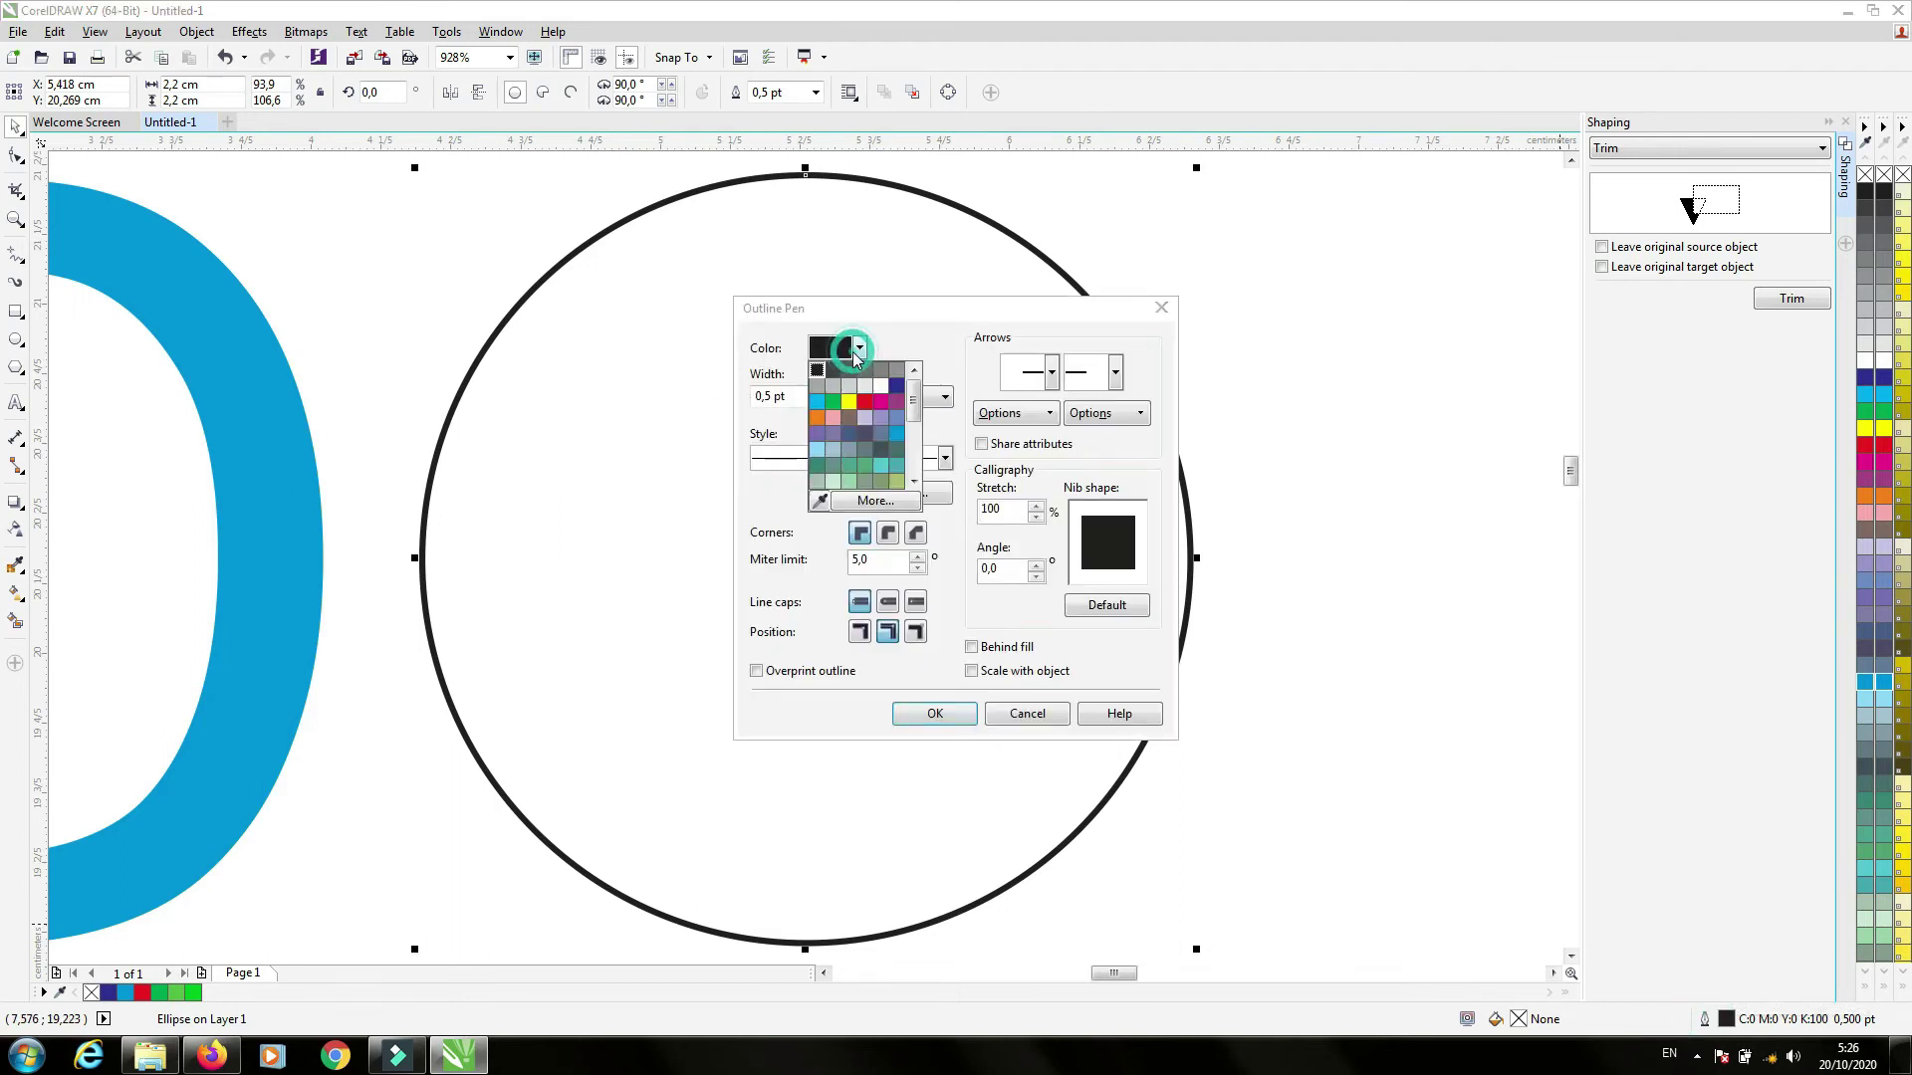
pyautogui.click(862, 403)
pyautogui.click(827, 397)
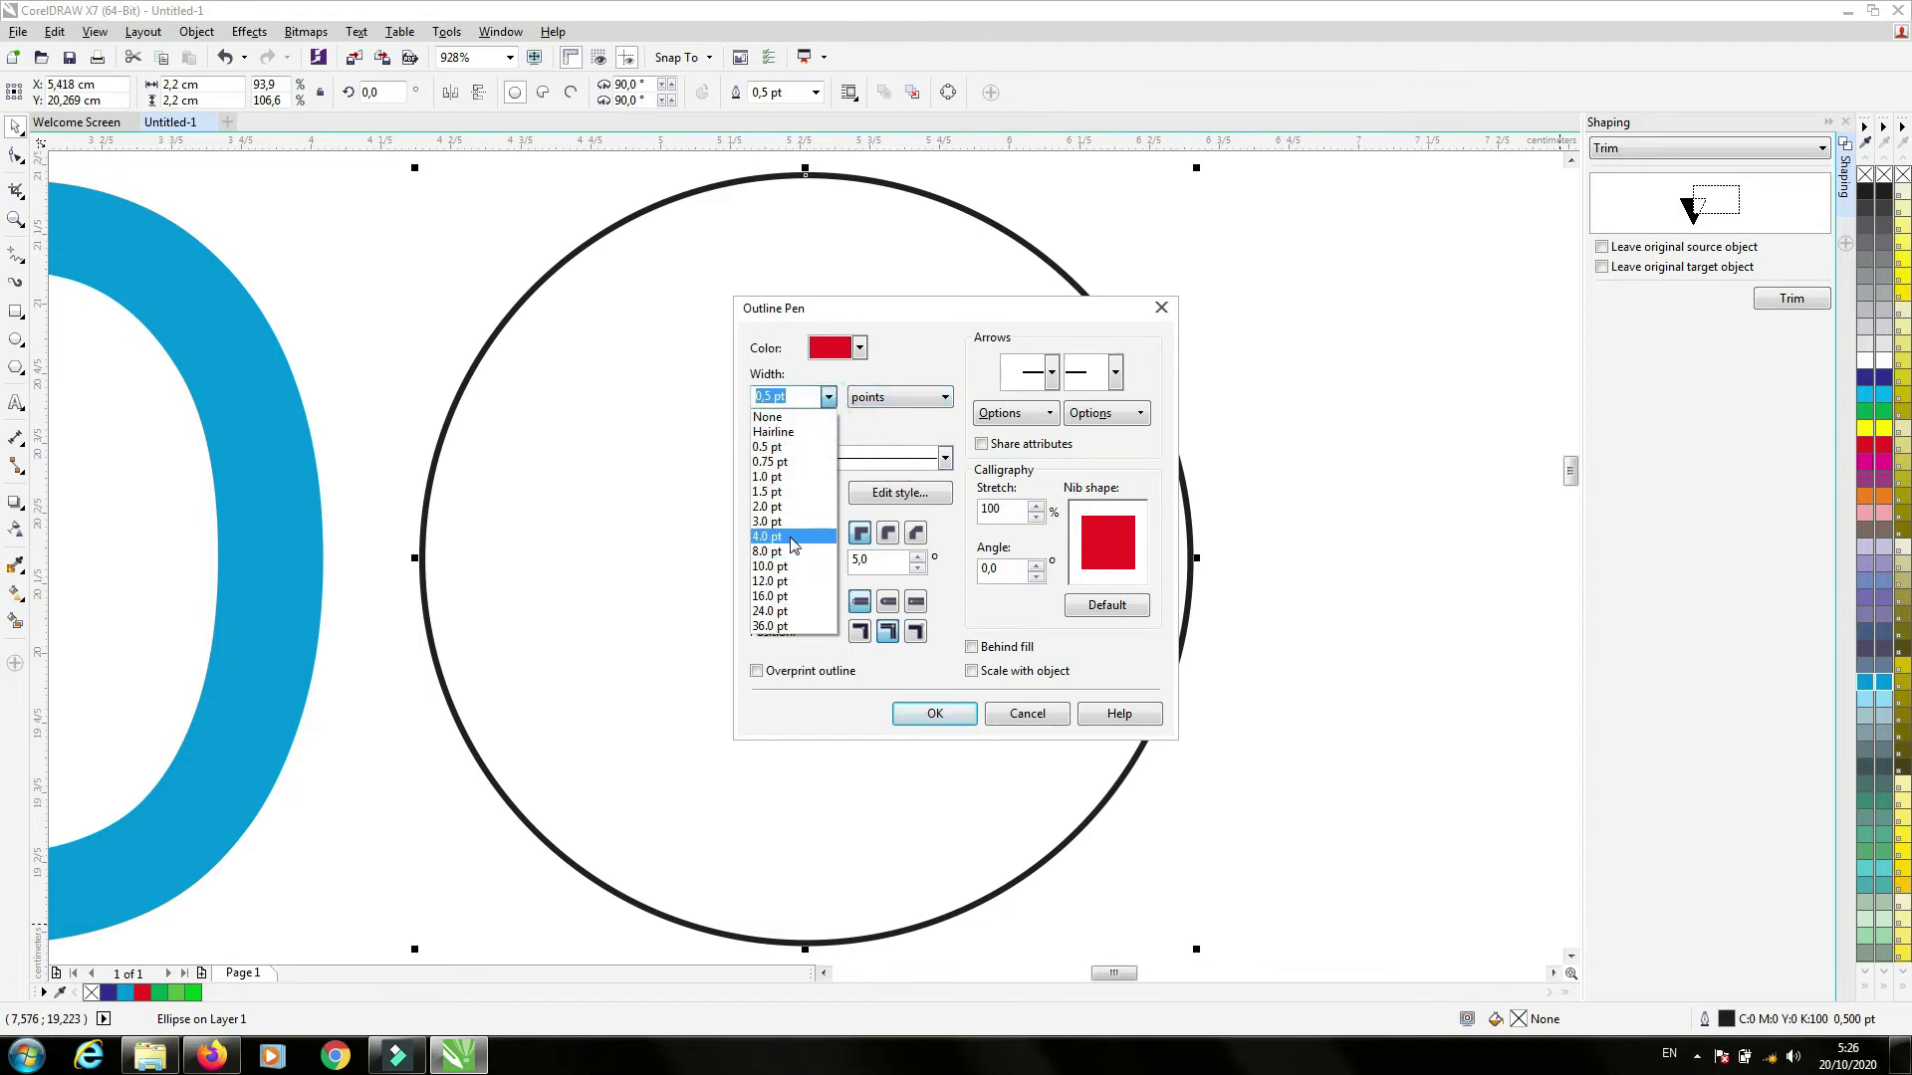
pyautogui.click(791, 542)
pyautogui.click(922, 715)
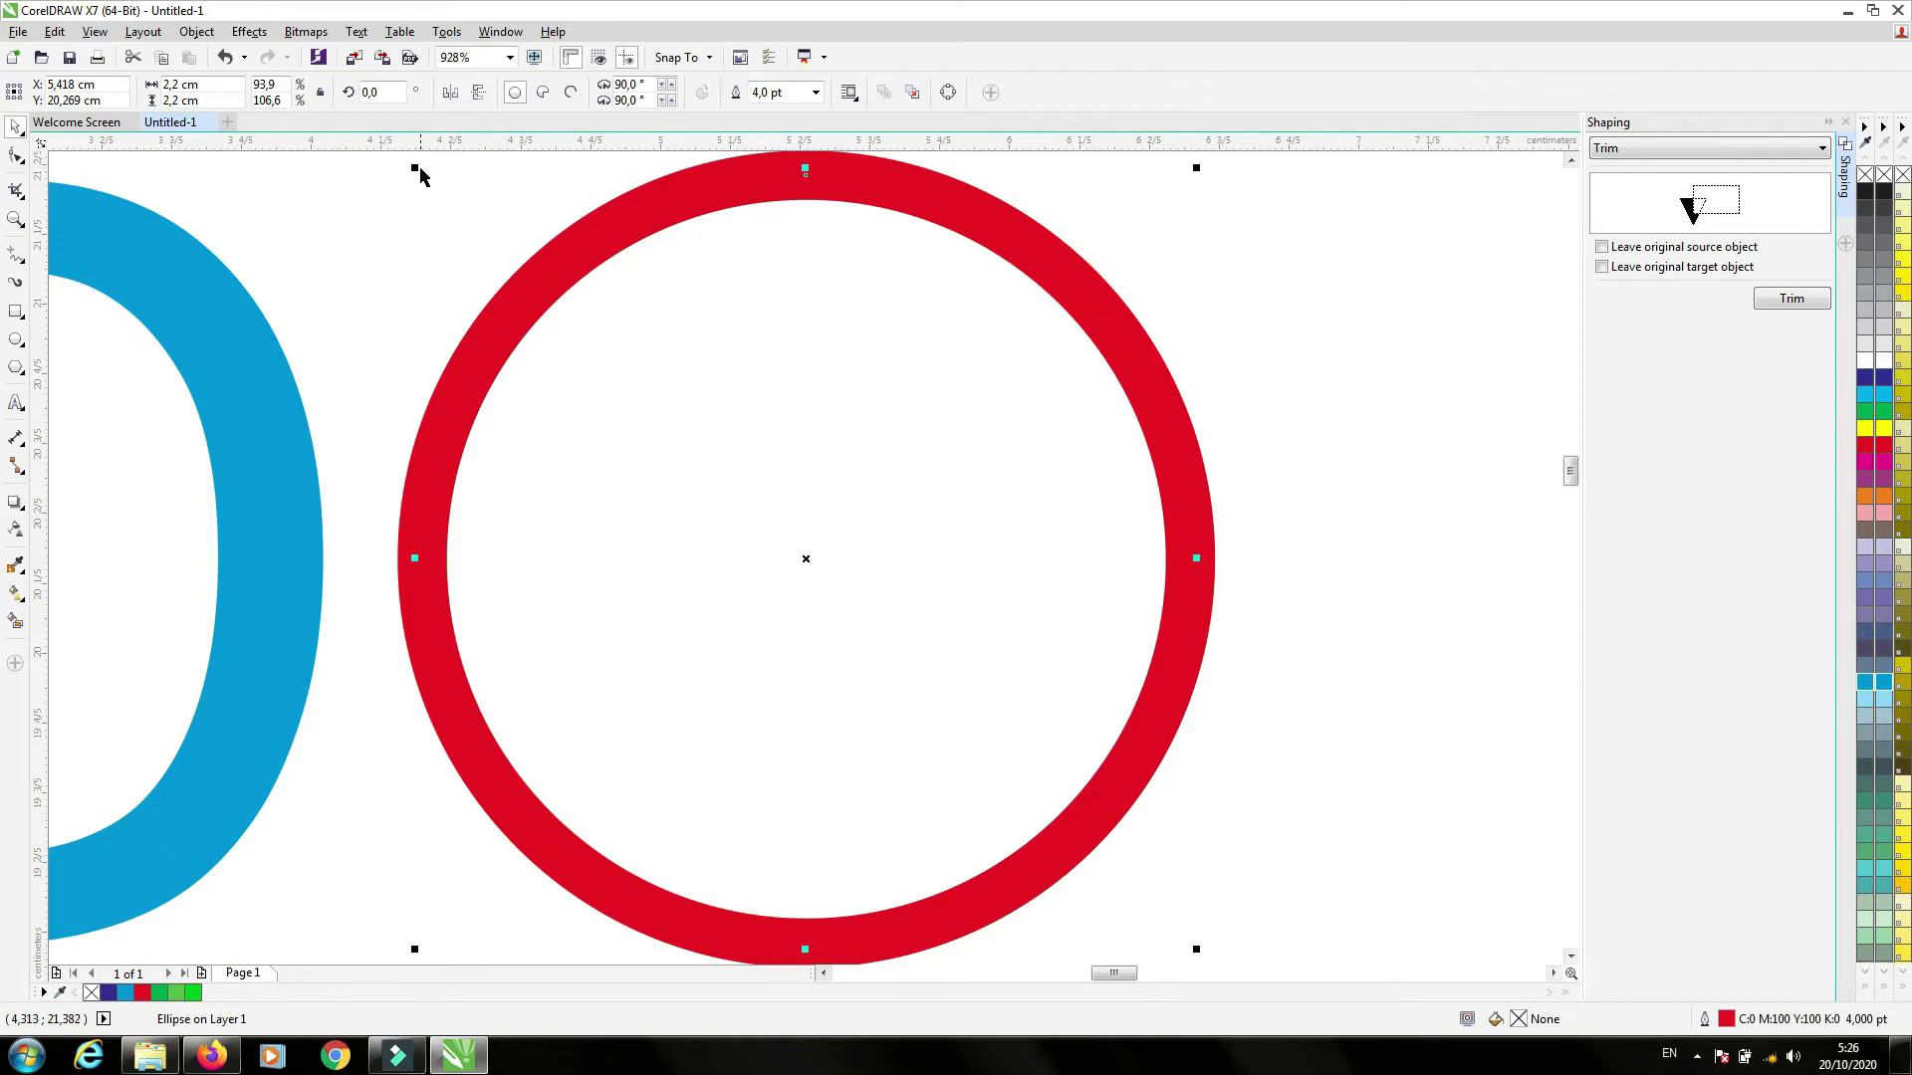
# - Create two smaller concentric copies of the red ring inside it, about 1.8 cm and 1.4 cm in diameter
pyautogui.moveTo(412, 169); pyautogui.dragTo(475, 242)
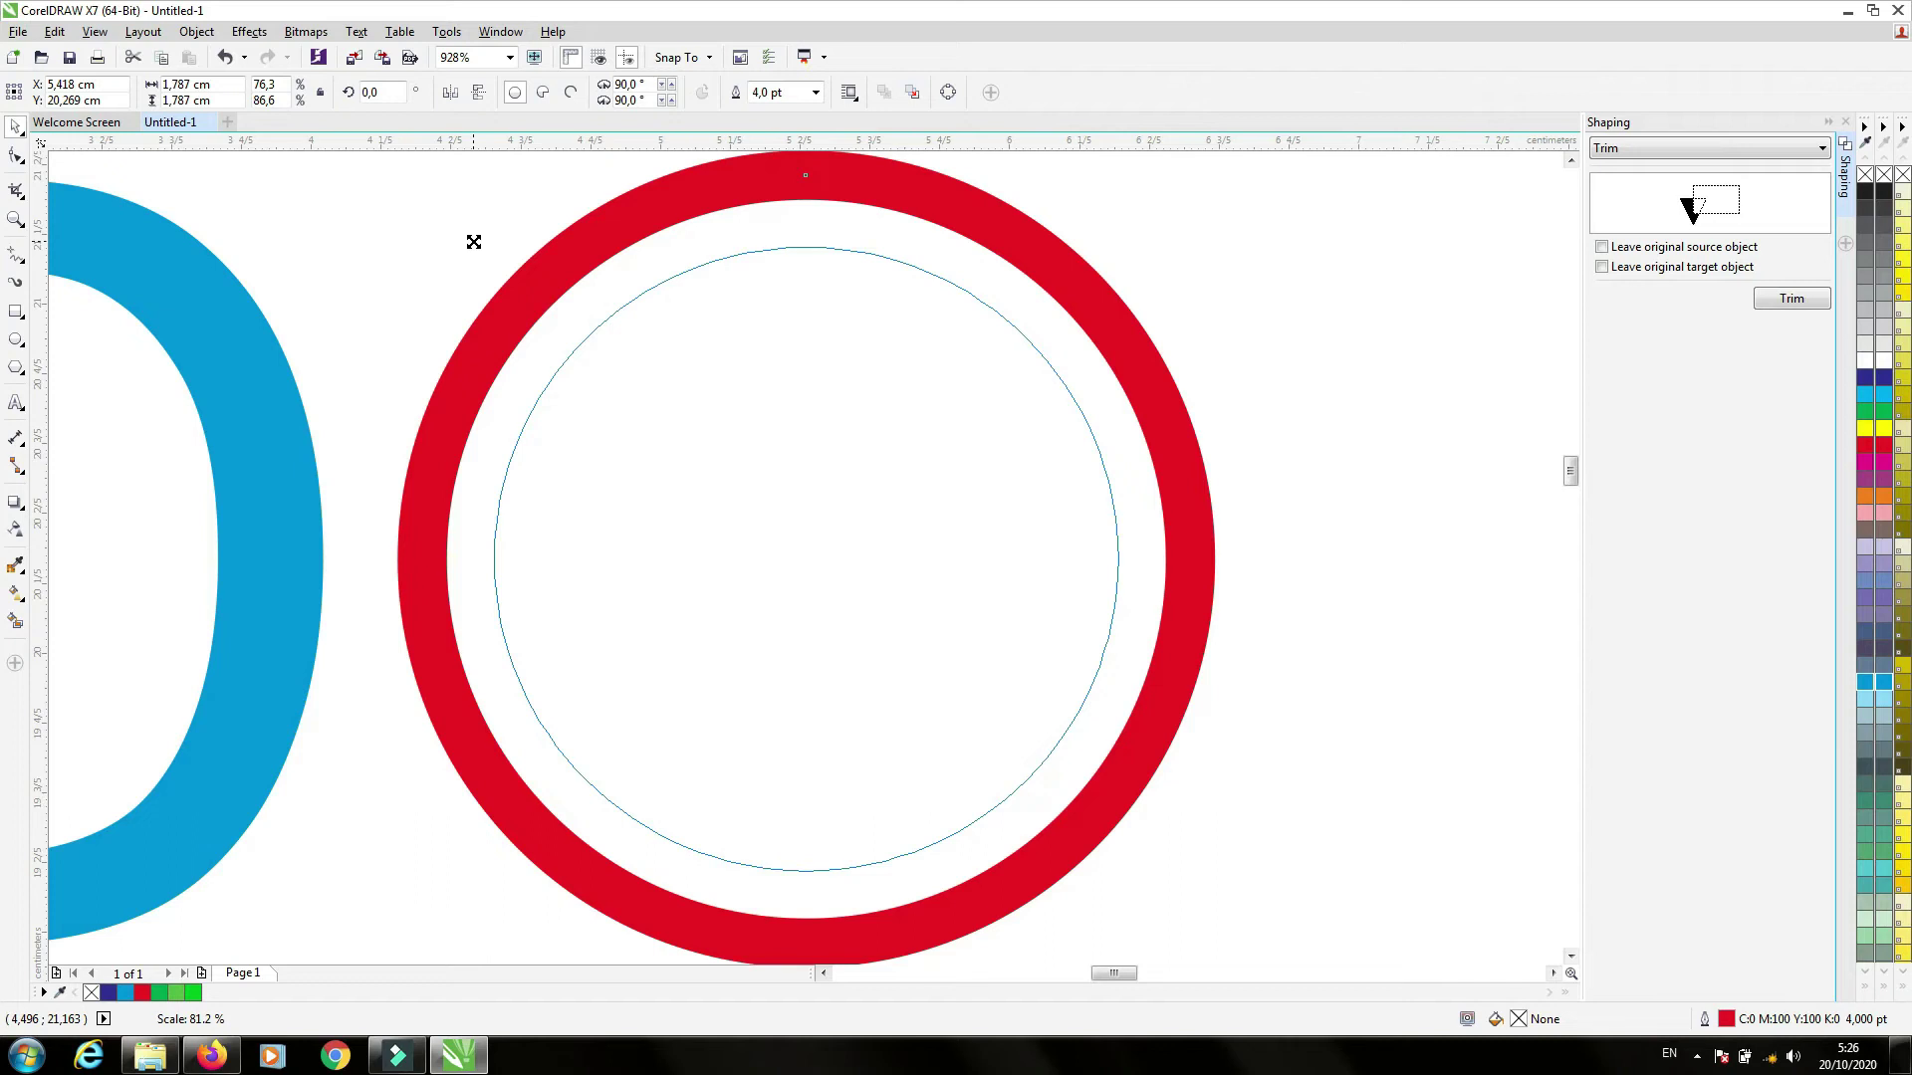
pyautogui.moveTo(474, 242); pyautogui.dragTo(546, 308)
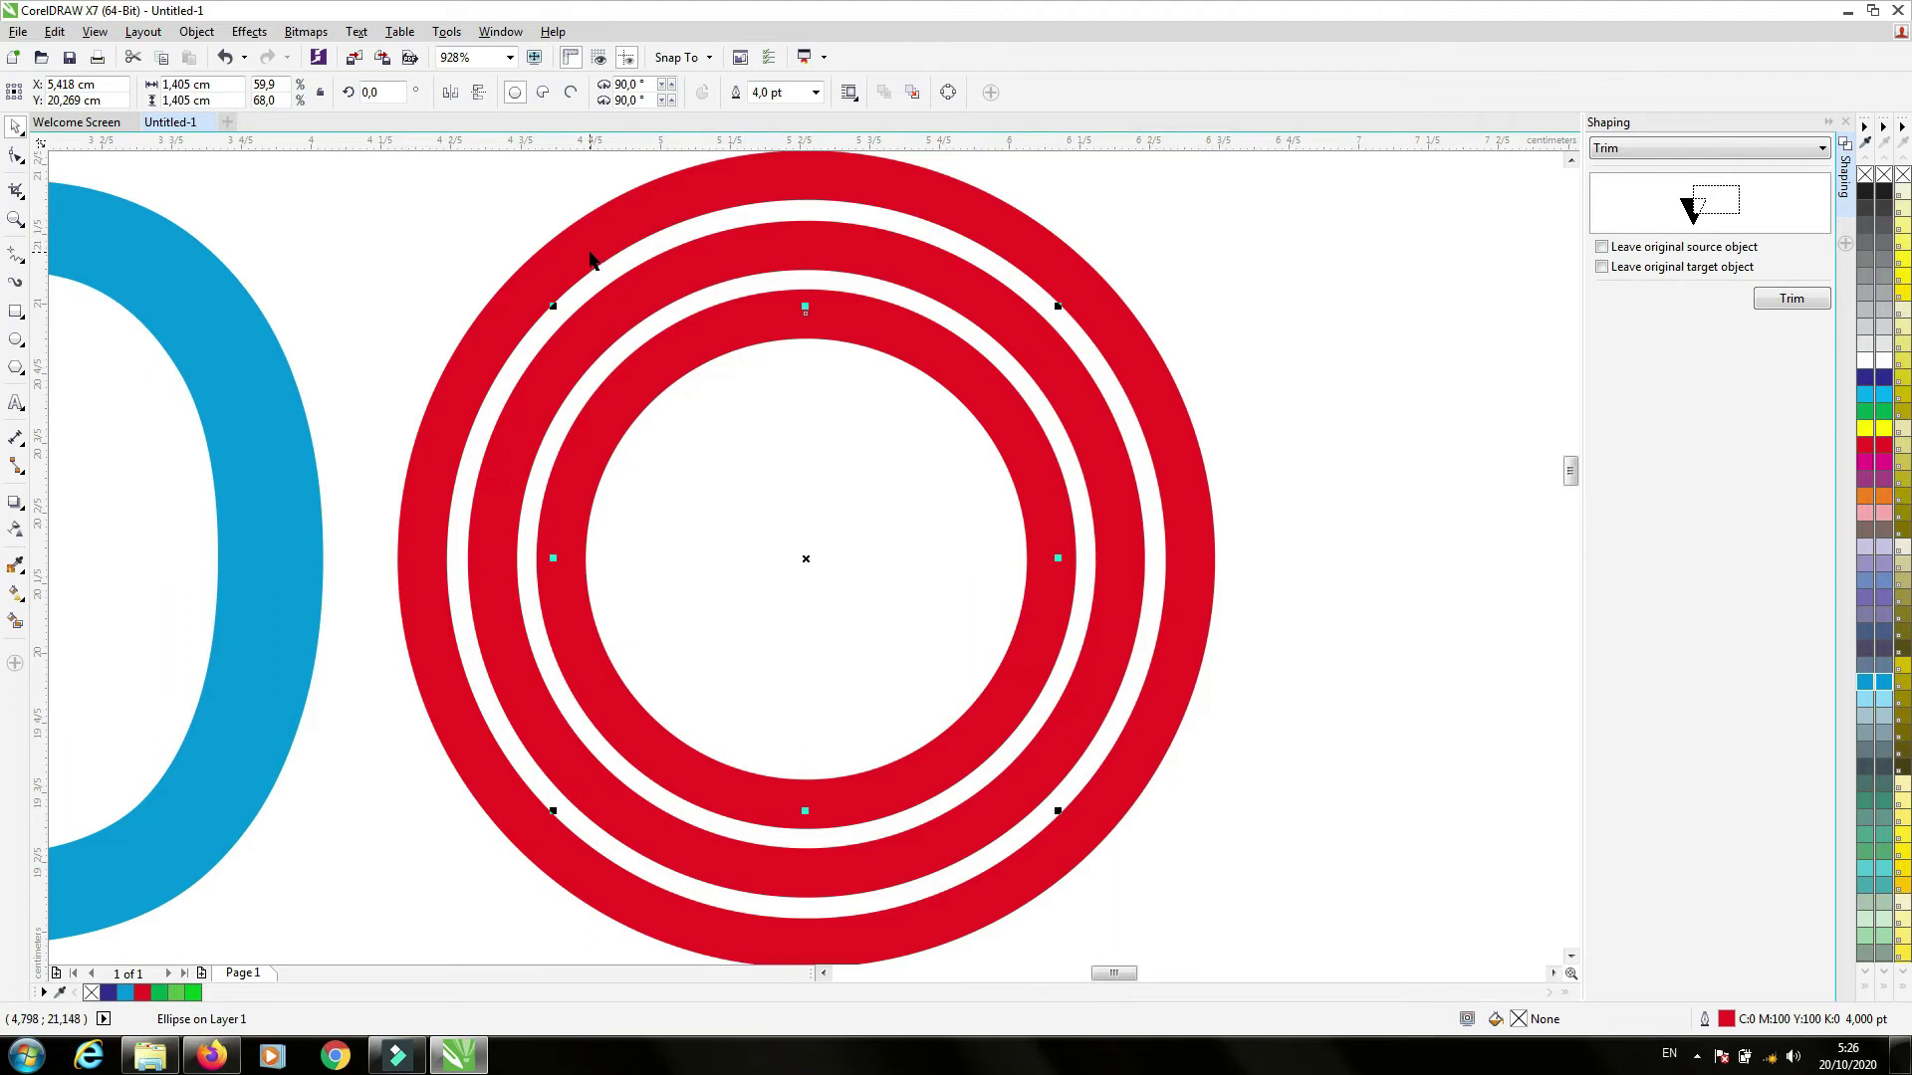
pyautogui.press('F4')
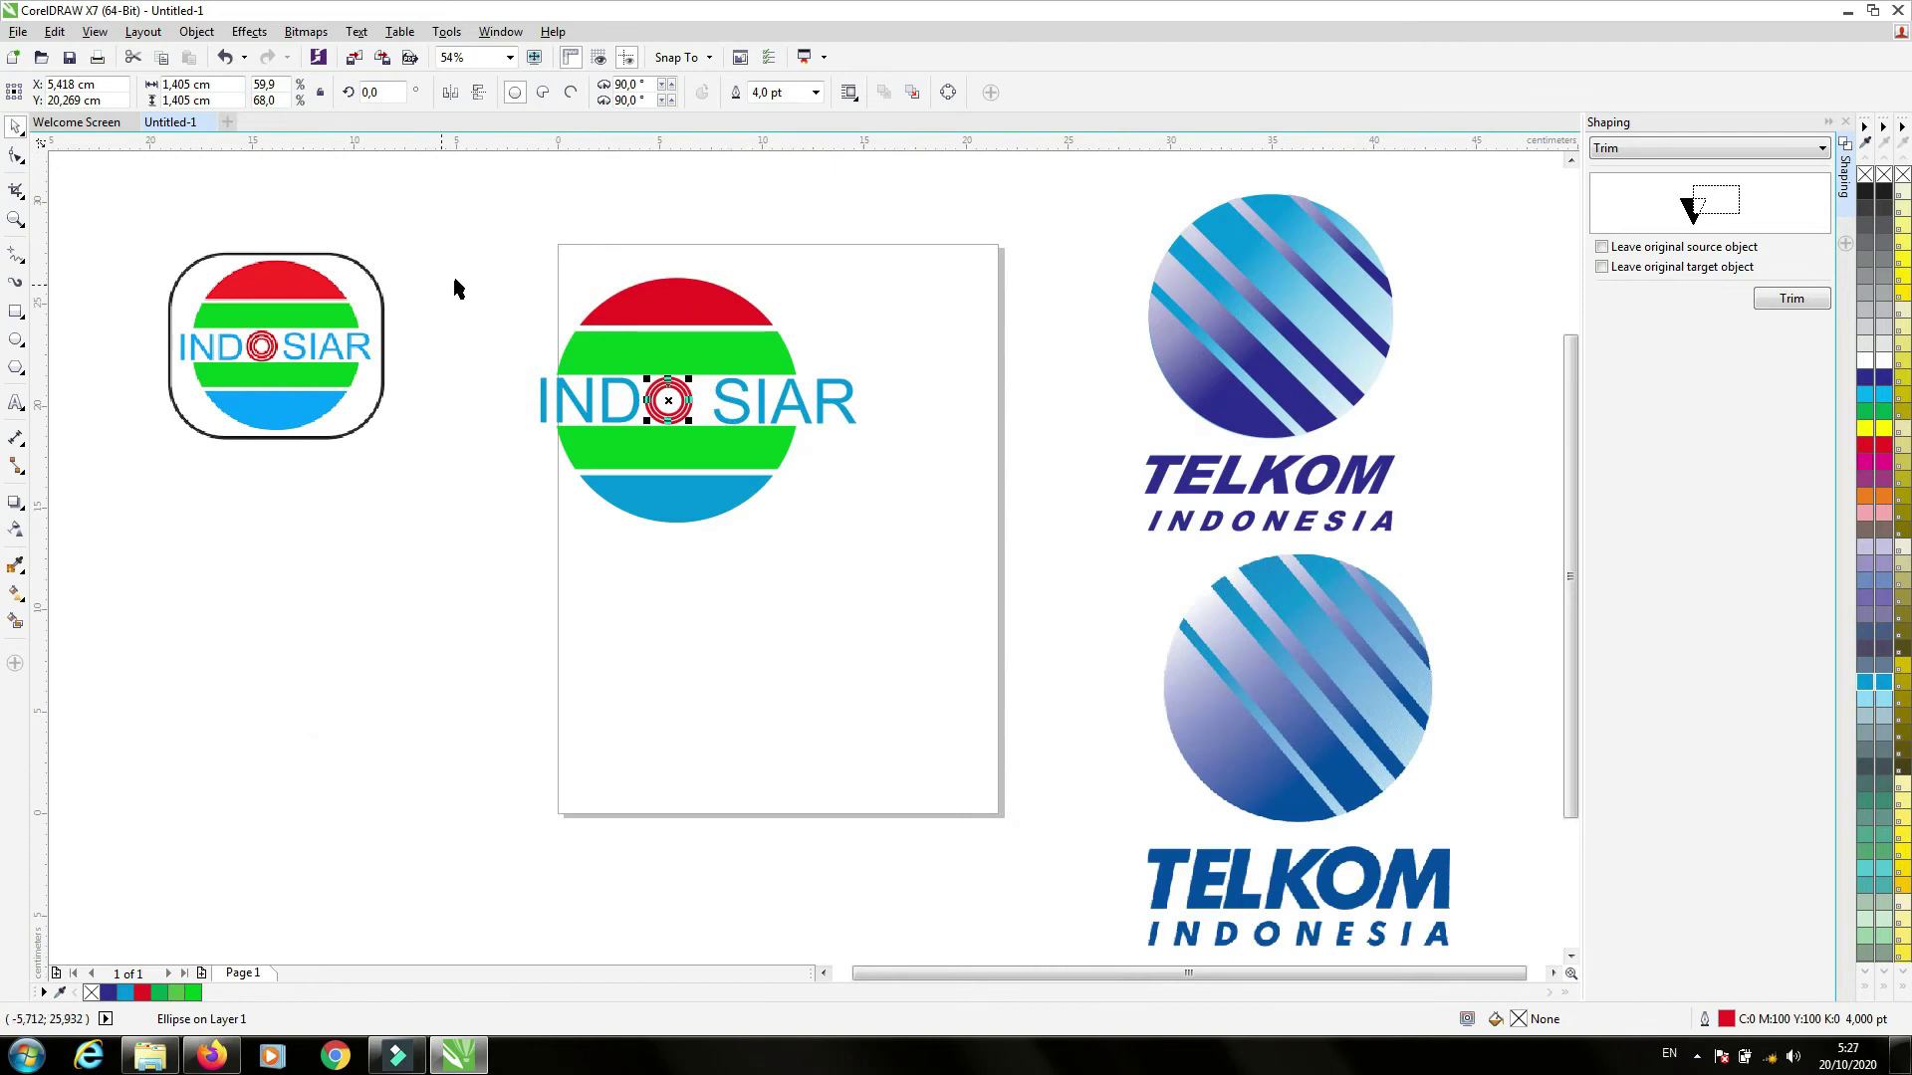
# - Group the three red rings and check that they move as one object, returning them between IND and SIAR
pyautogui.click(533, 285)
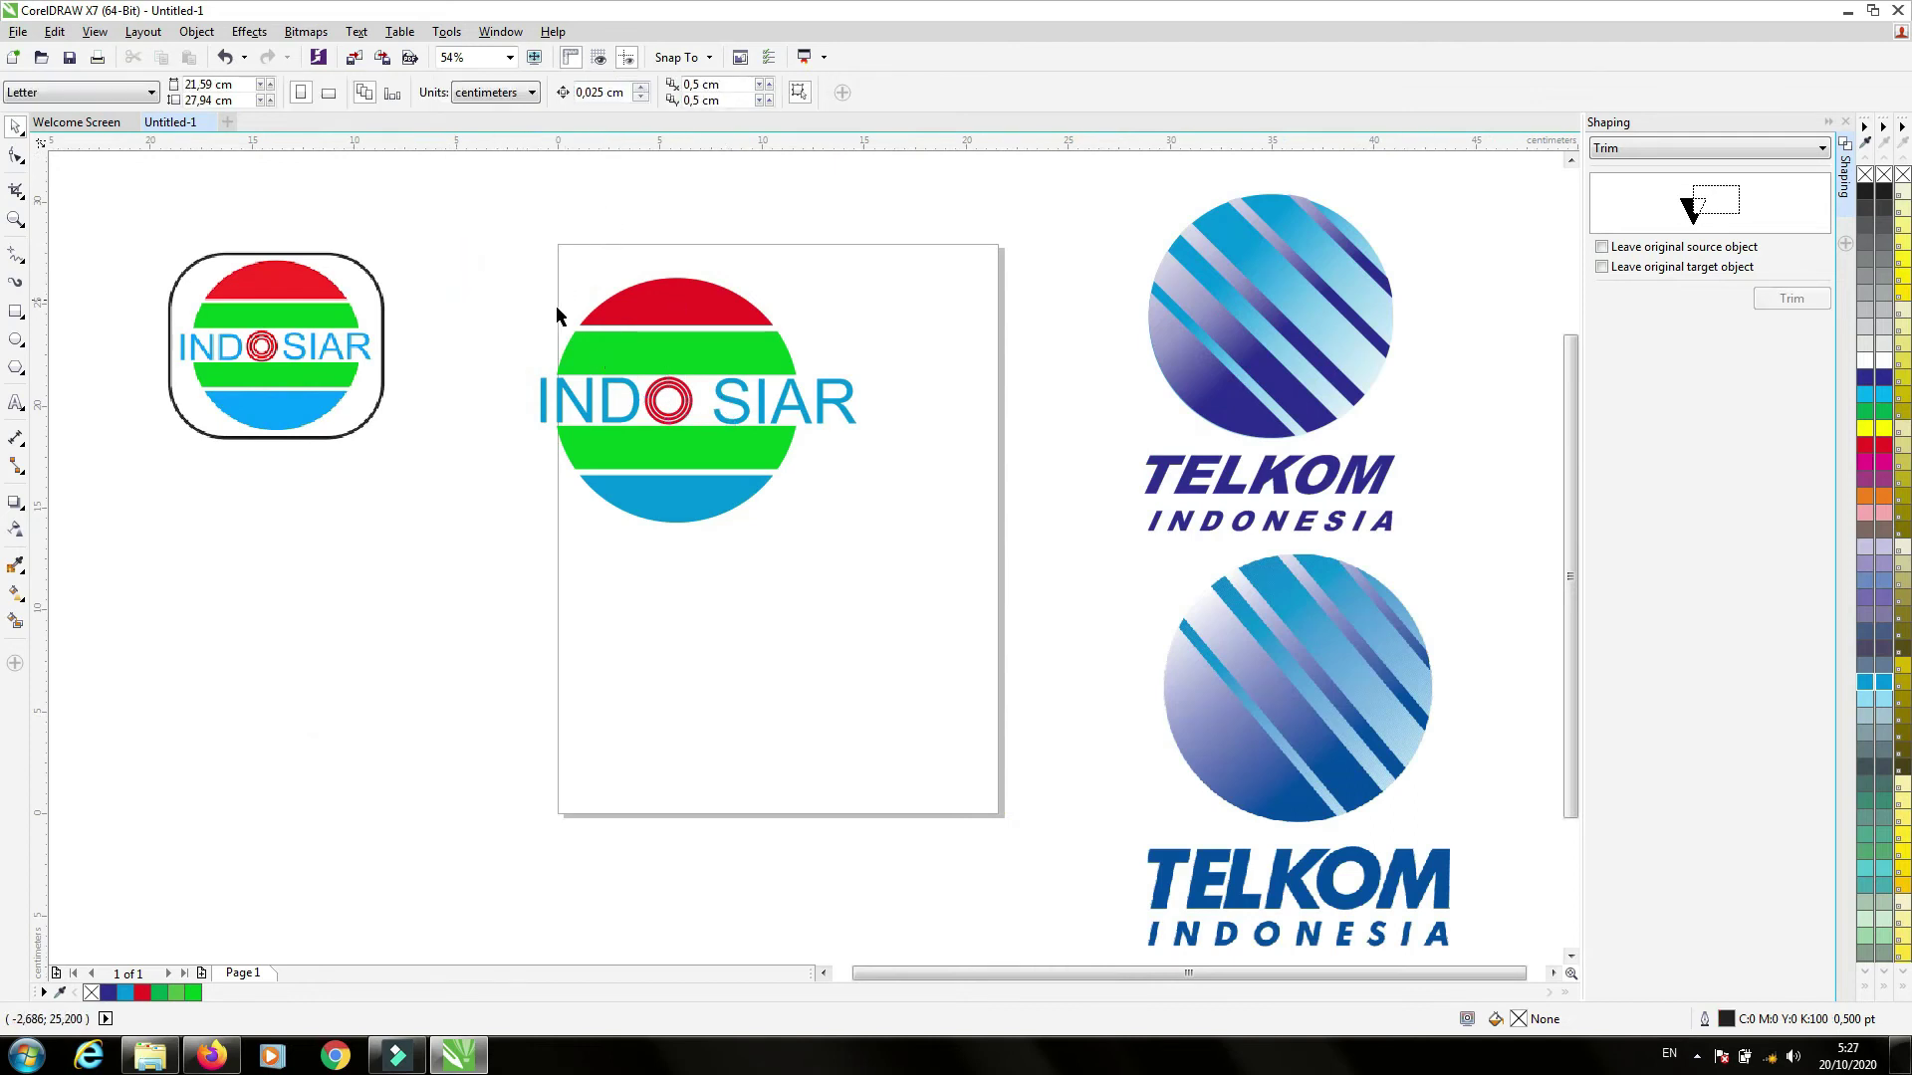
pyautogui.moveTo(541, 302); pyautogui.dragTo(718, 458)
pyautogui.click(869, 475)
pyautogui.moveTo(557, 310); pyautogui.dragTo(713, 440)
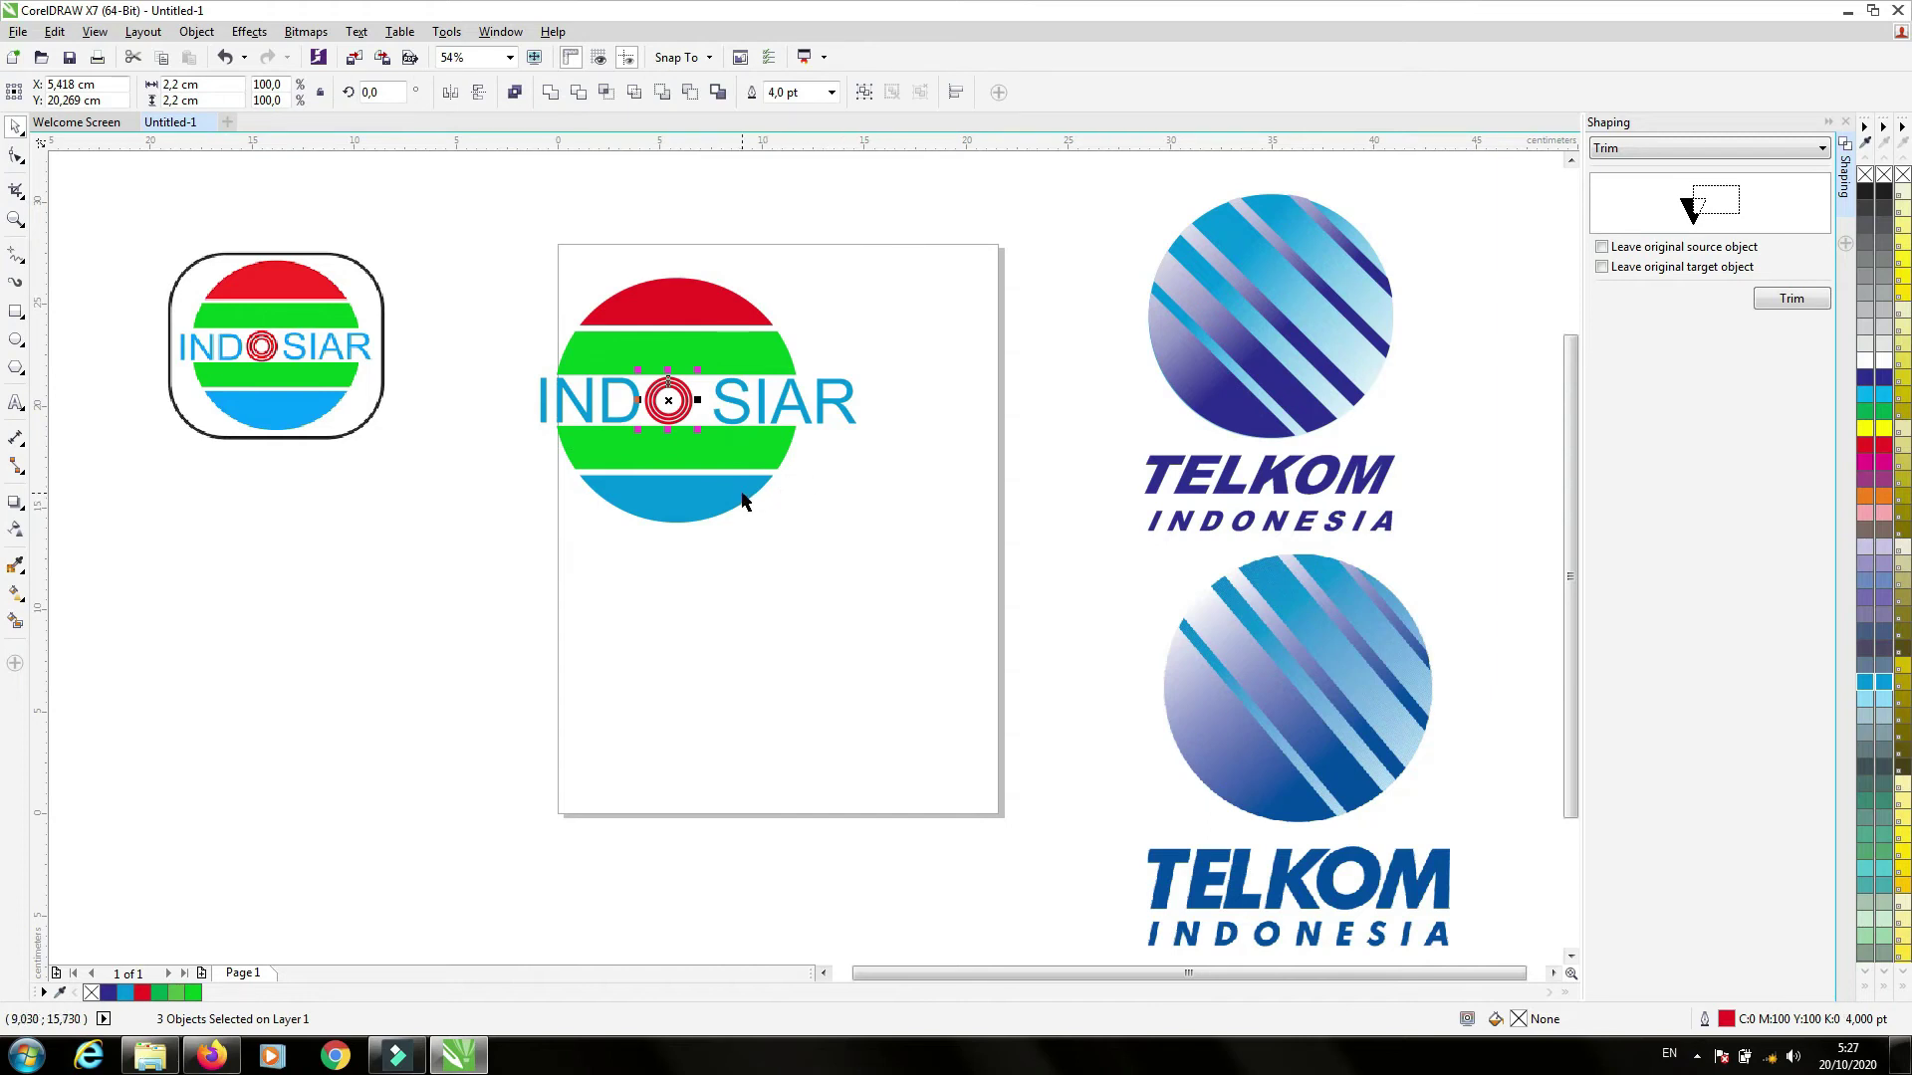
pyautogui.hotkey('ctrl', 'g')
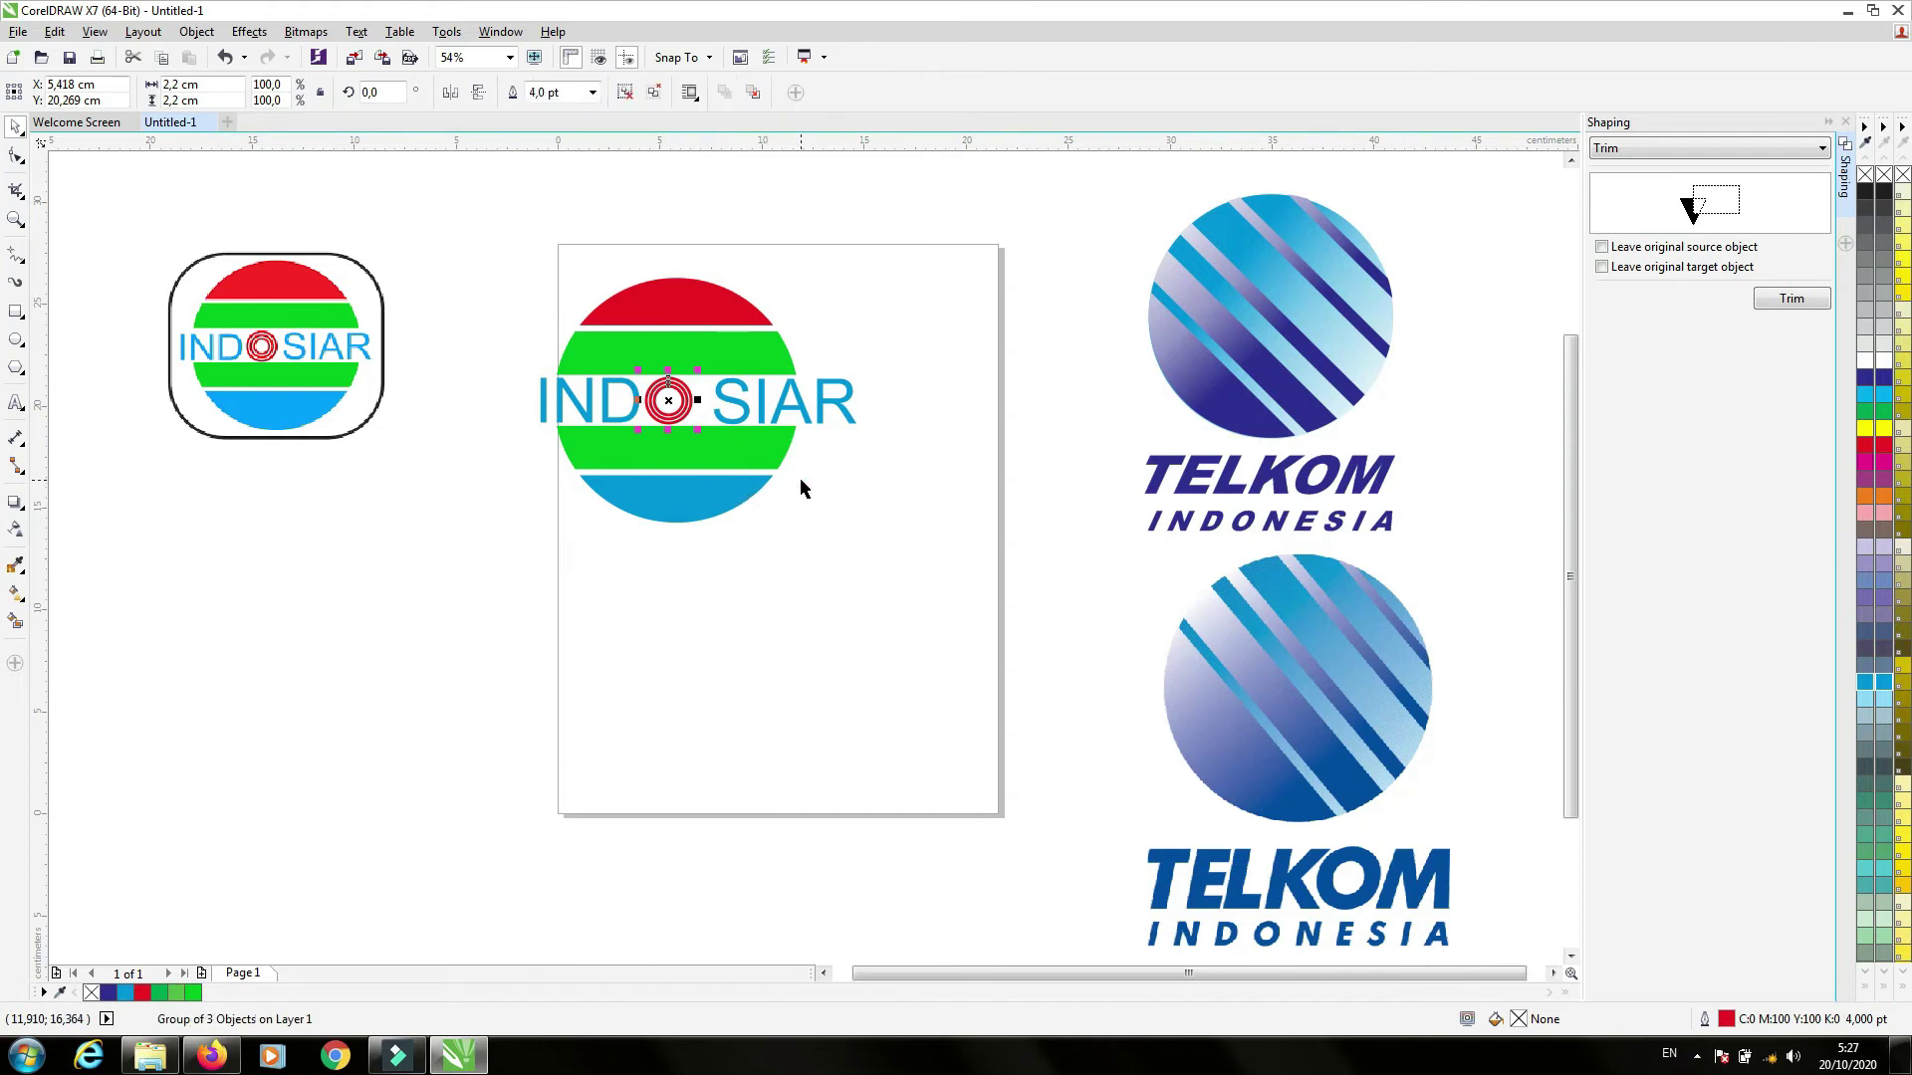
pyautogui.moveTo(668, 400); pyautogui.dragTo(787, 553)
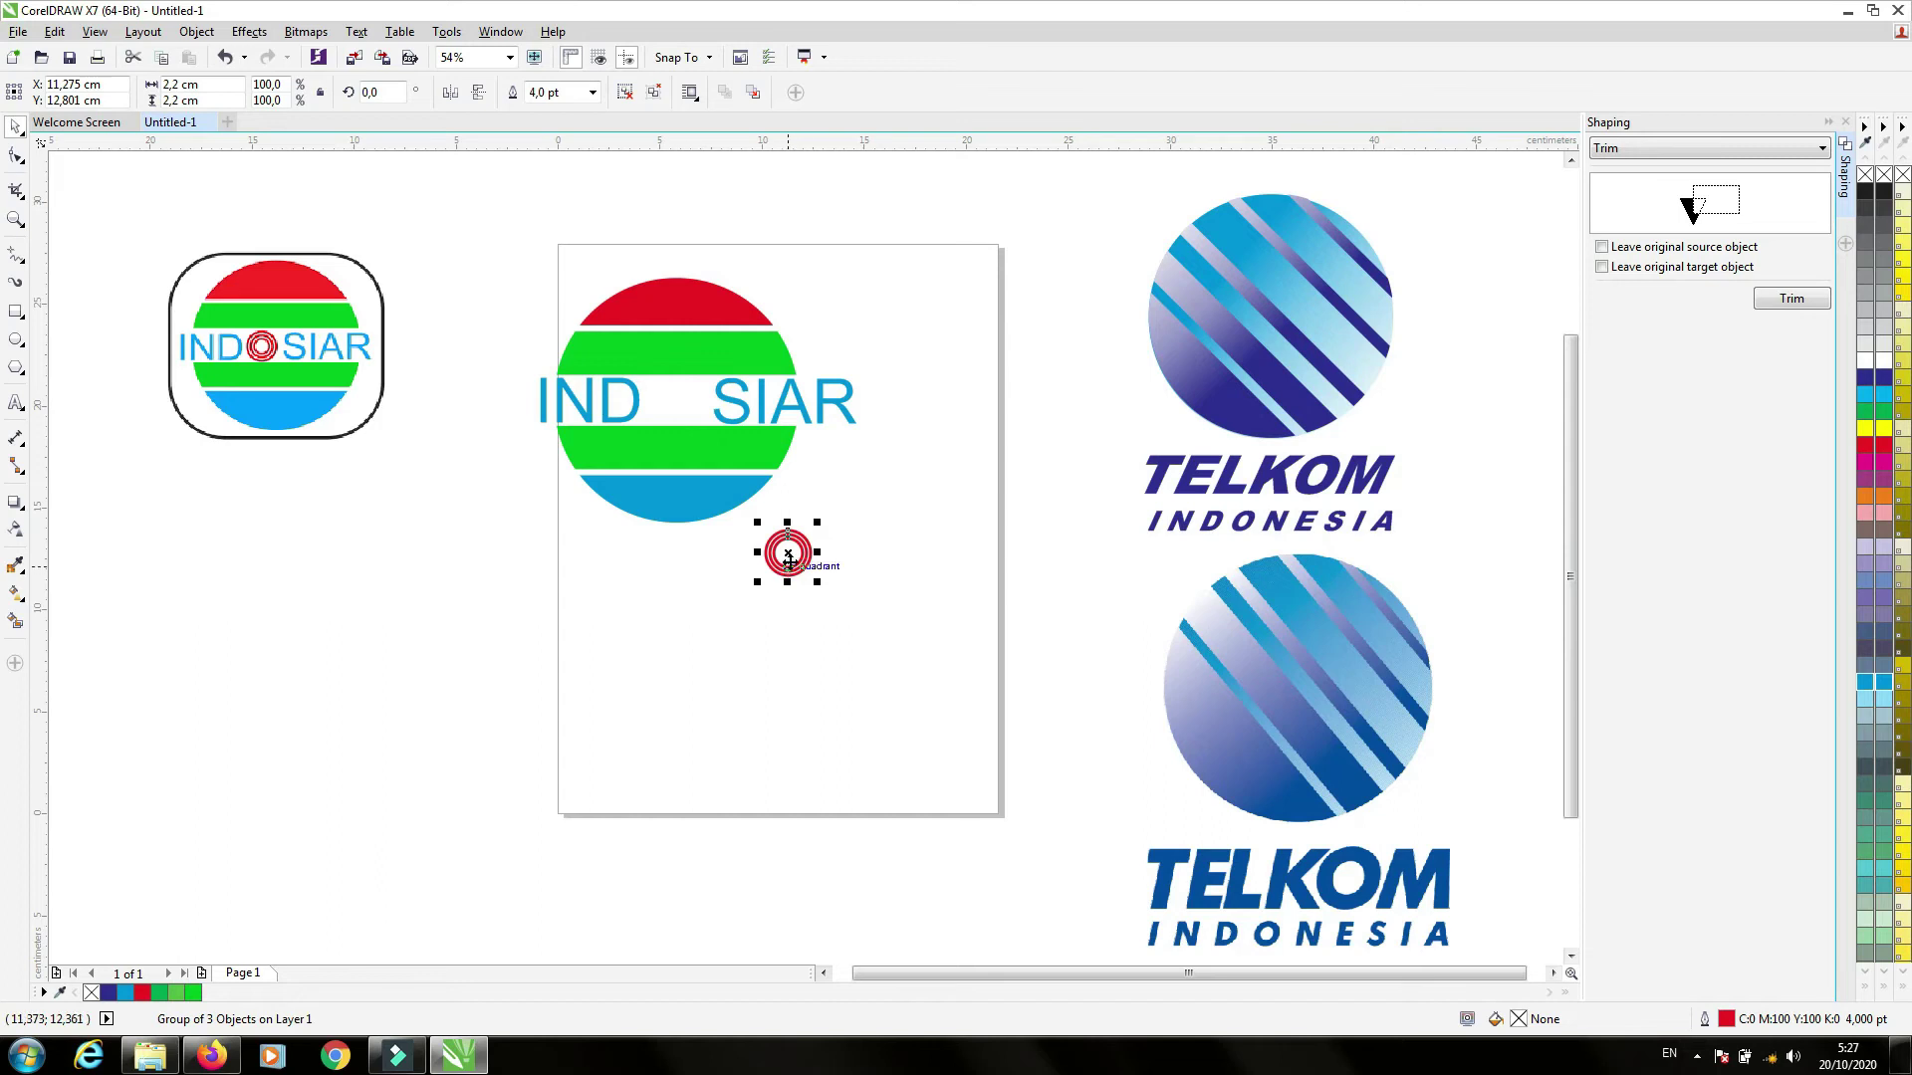
pyautogui.moveTo(789, 552); pyautogui.dragTo(670, 404)
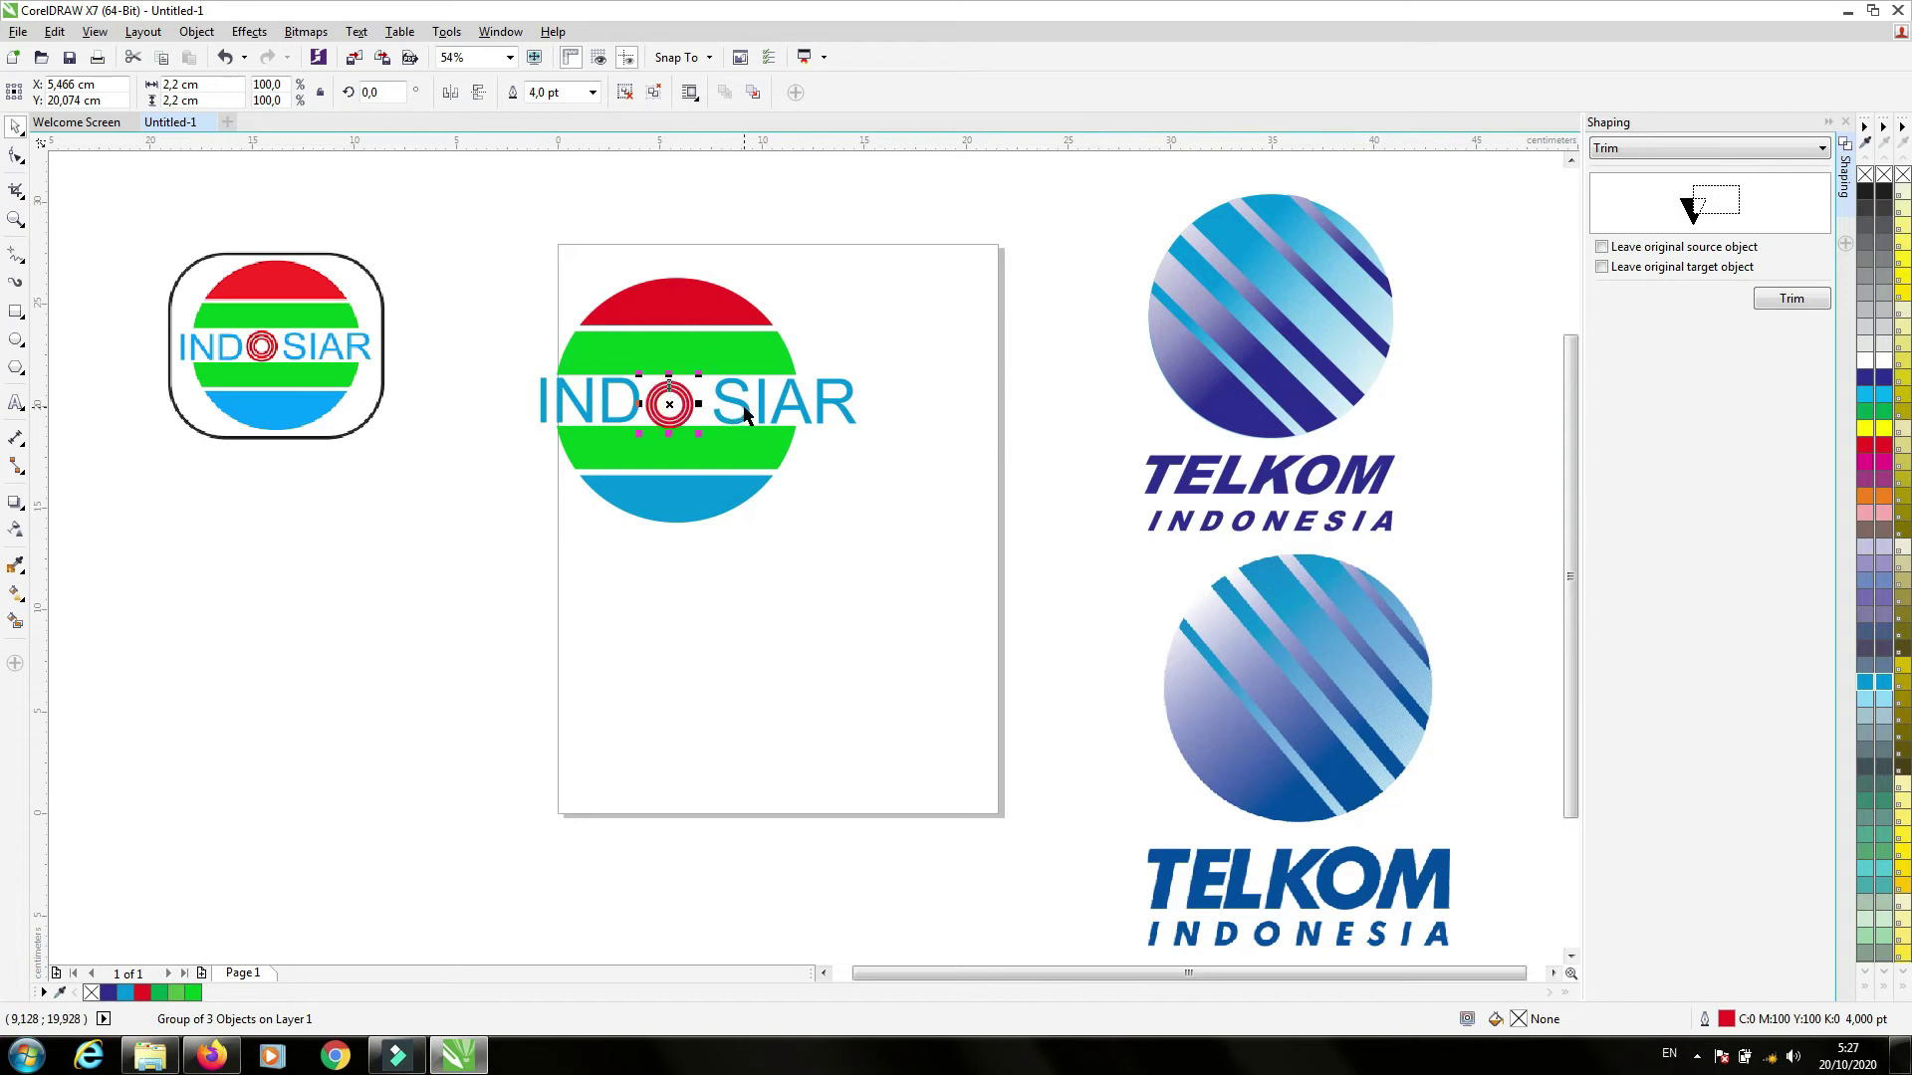
# - Nudge the SIAR text left until it sits close to the red rings
pyautogui.click(745, 407)
pyautogui.moveTo(854, 423); pyautogui.dragTo(854, 421)
pyautogui.press('Left')
pyautogui.press('Left')
pyautogui.press('Left')
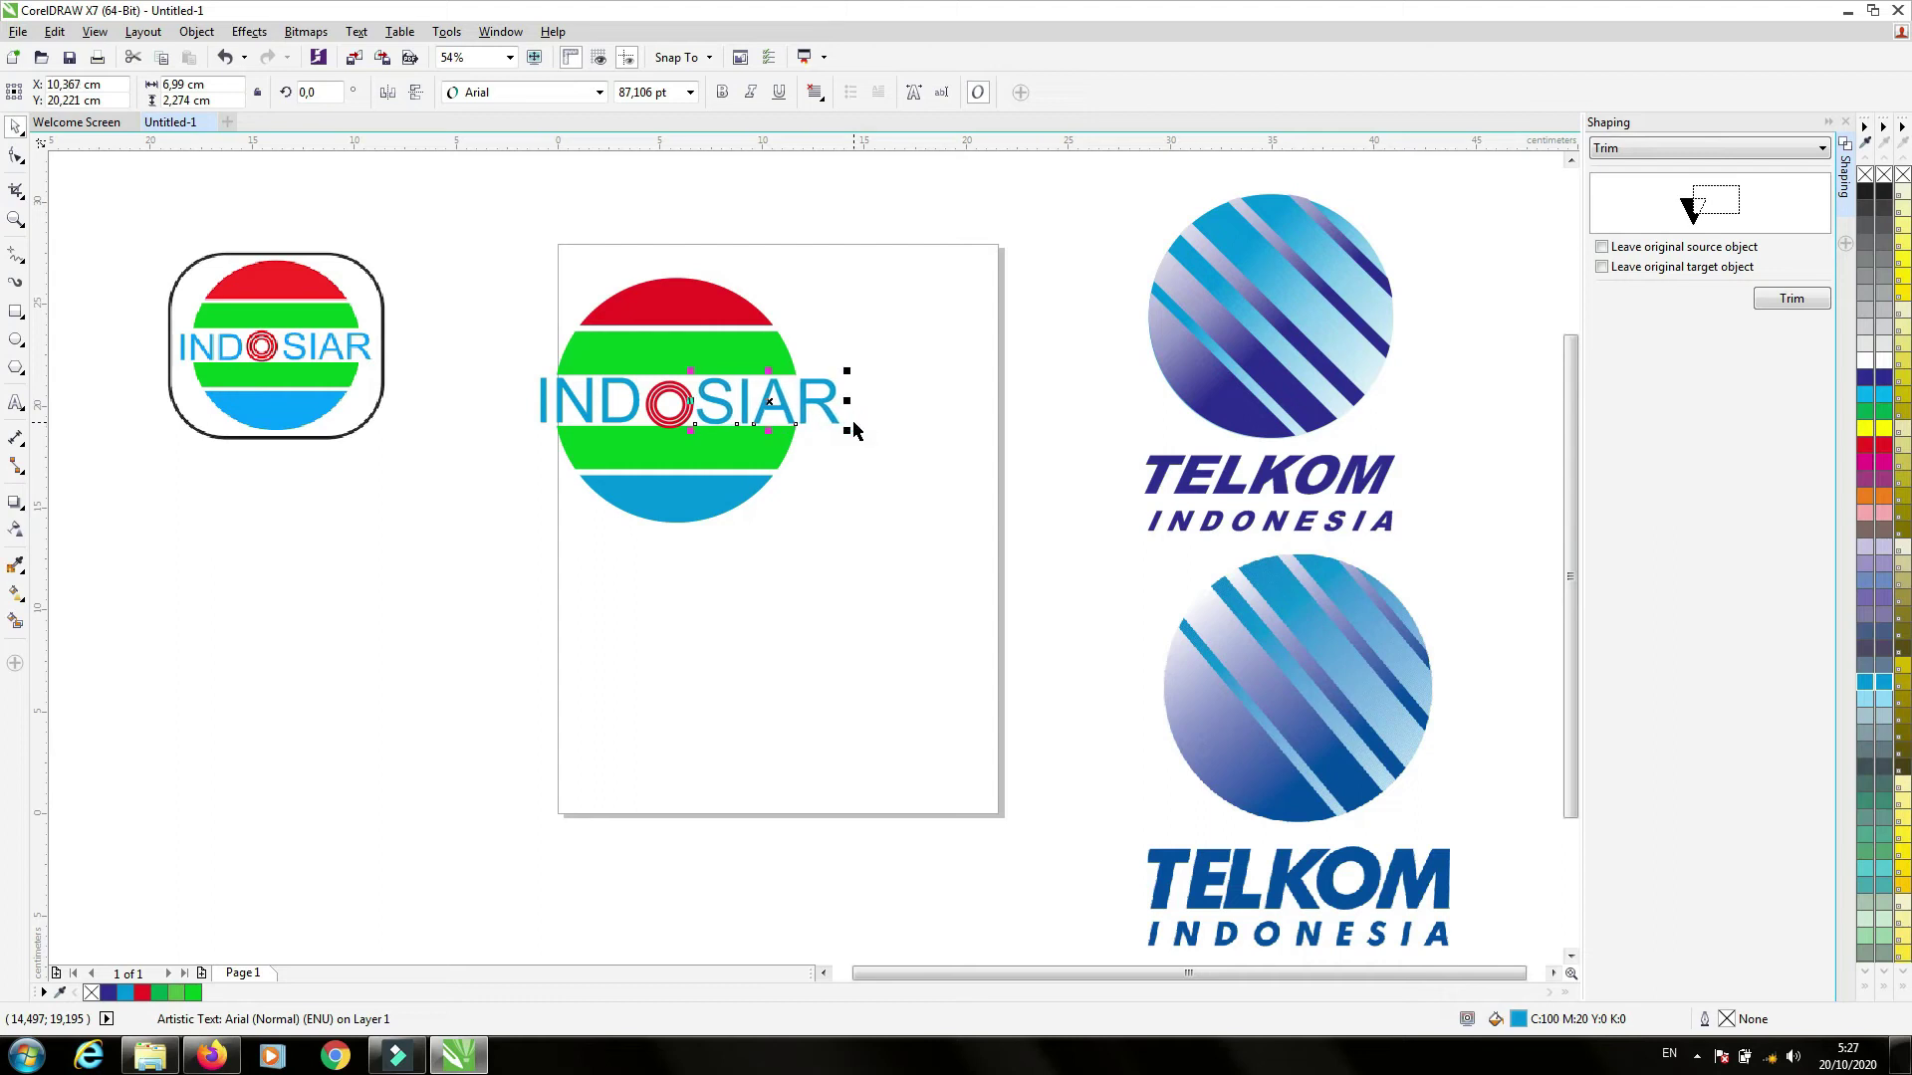
# - Nudge the ring group slightly left and up to space it evenly between IND and SIAR
pyautogui.click(656, 414)
pyautogui.press('Left')
pyautogui.press('Left')
pyautogui.press('Left')
pyautogui.press('Left')
pyautogui.press('Left')
pyautogui.press('Up')
pyautogui.press('Up')
pyautogui.press('Up')
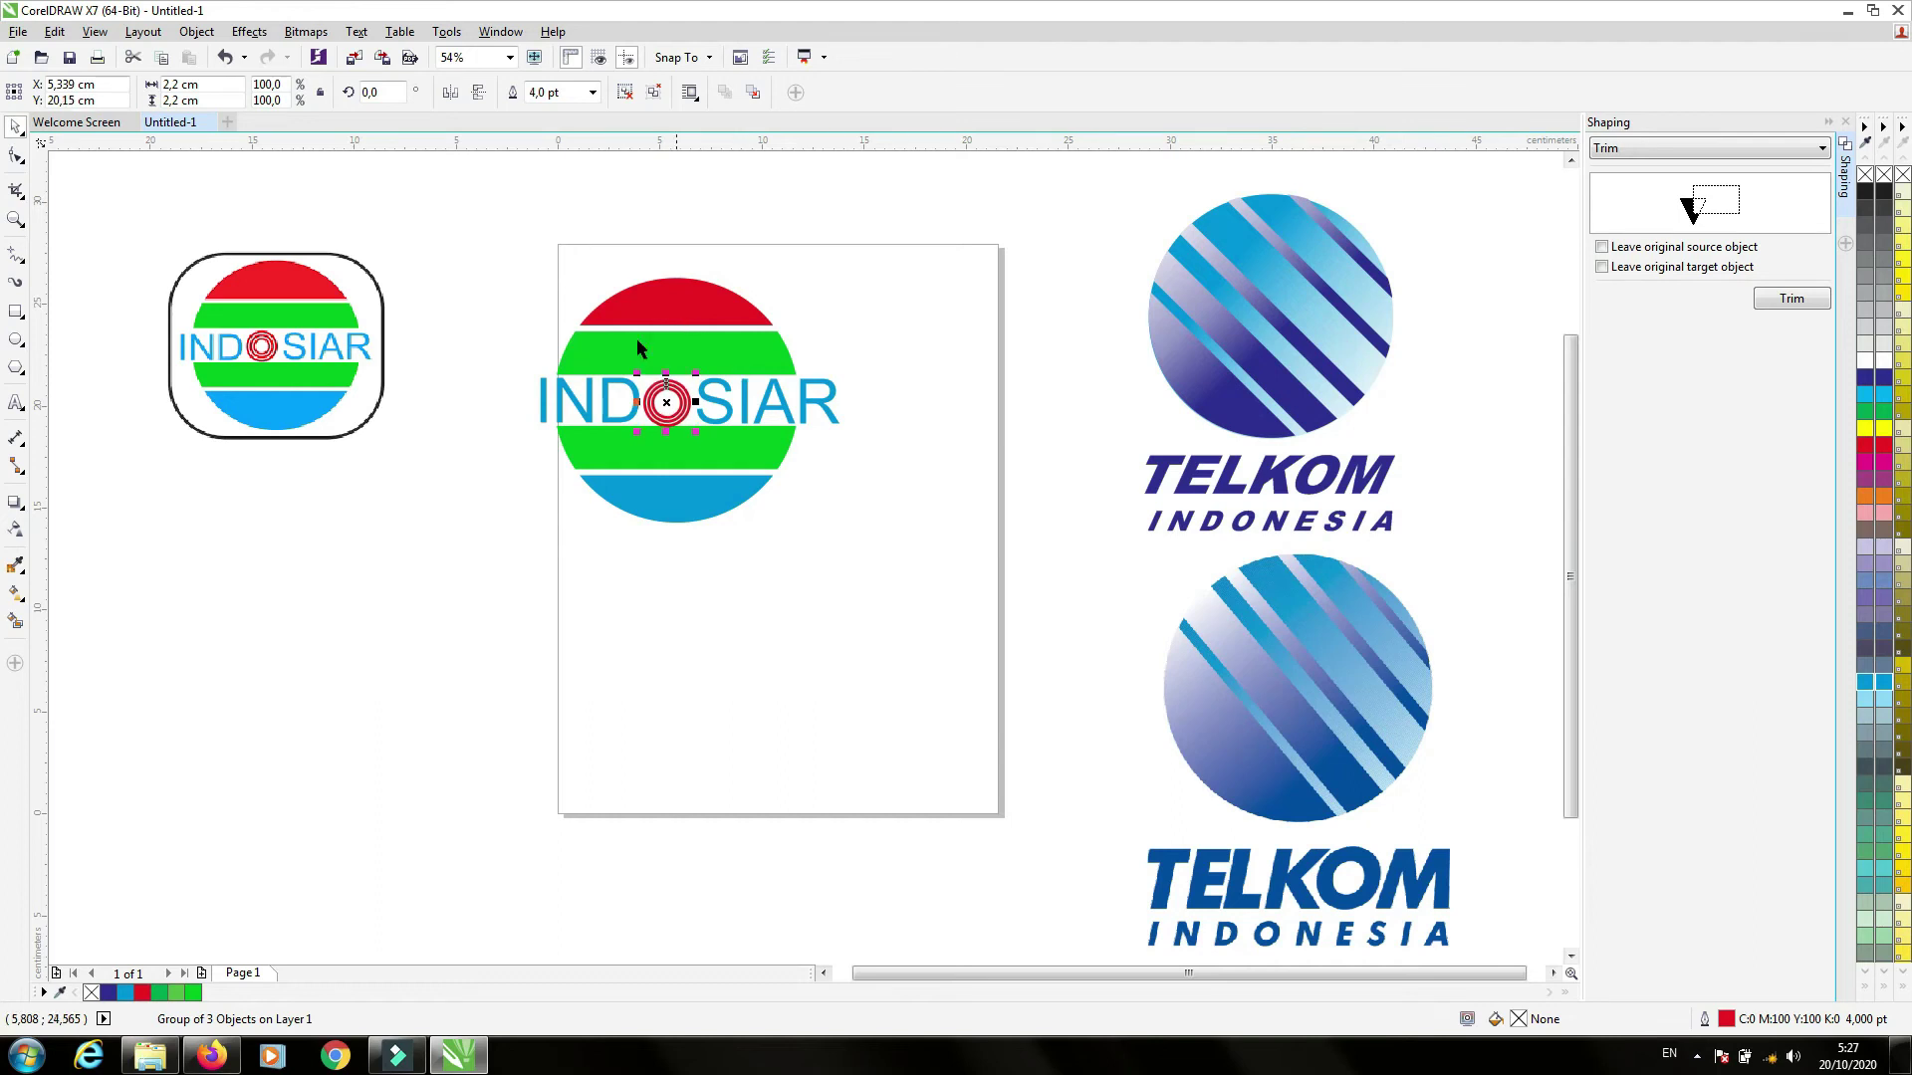
# - Align IND, the red rings and SIAR on a common horizontal centre line and group them
pyautogui.moveTo(498, 350); pyautogui.dragTo(905, 467)
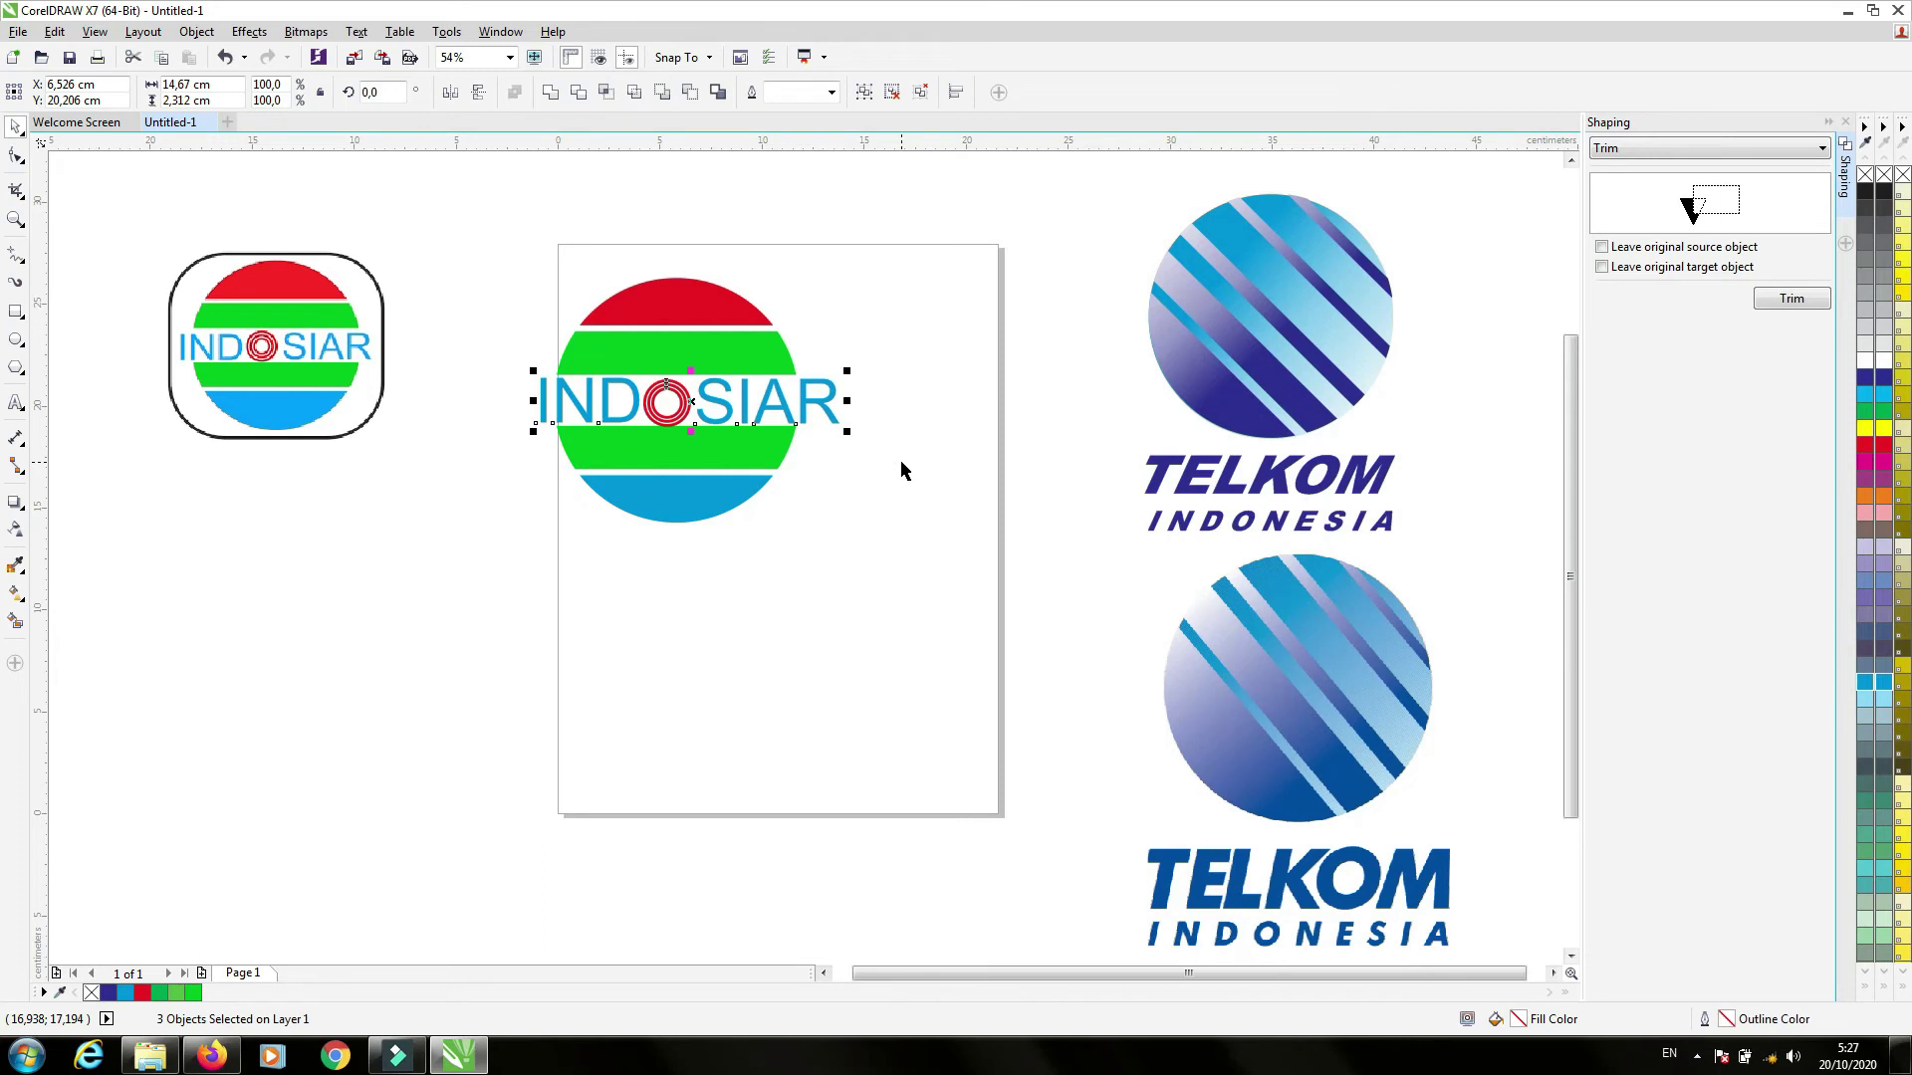
pyautogui.press('e')
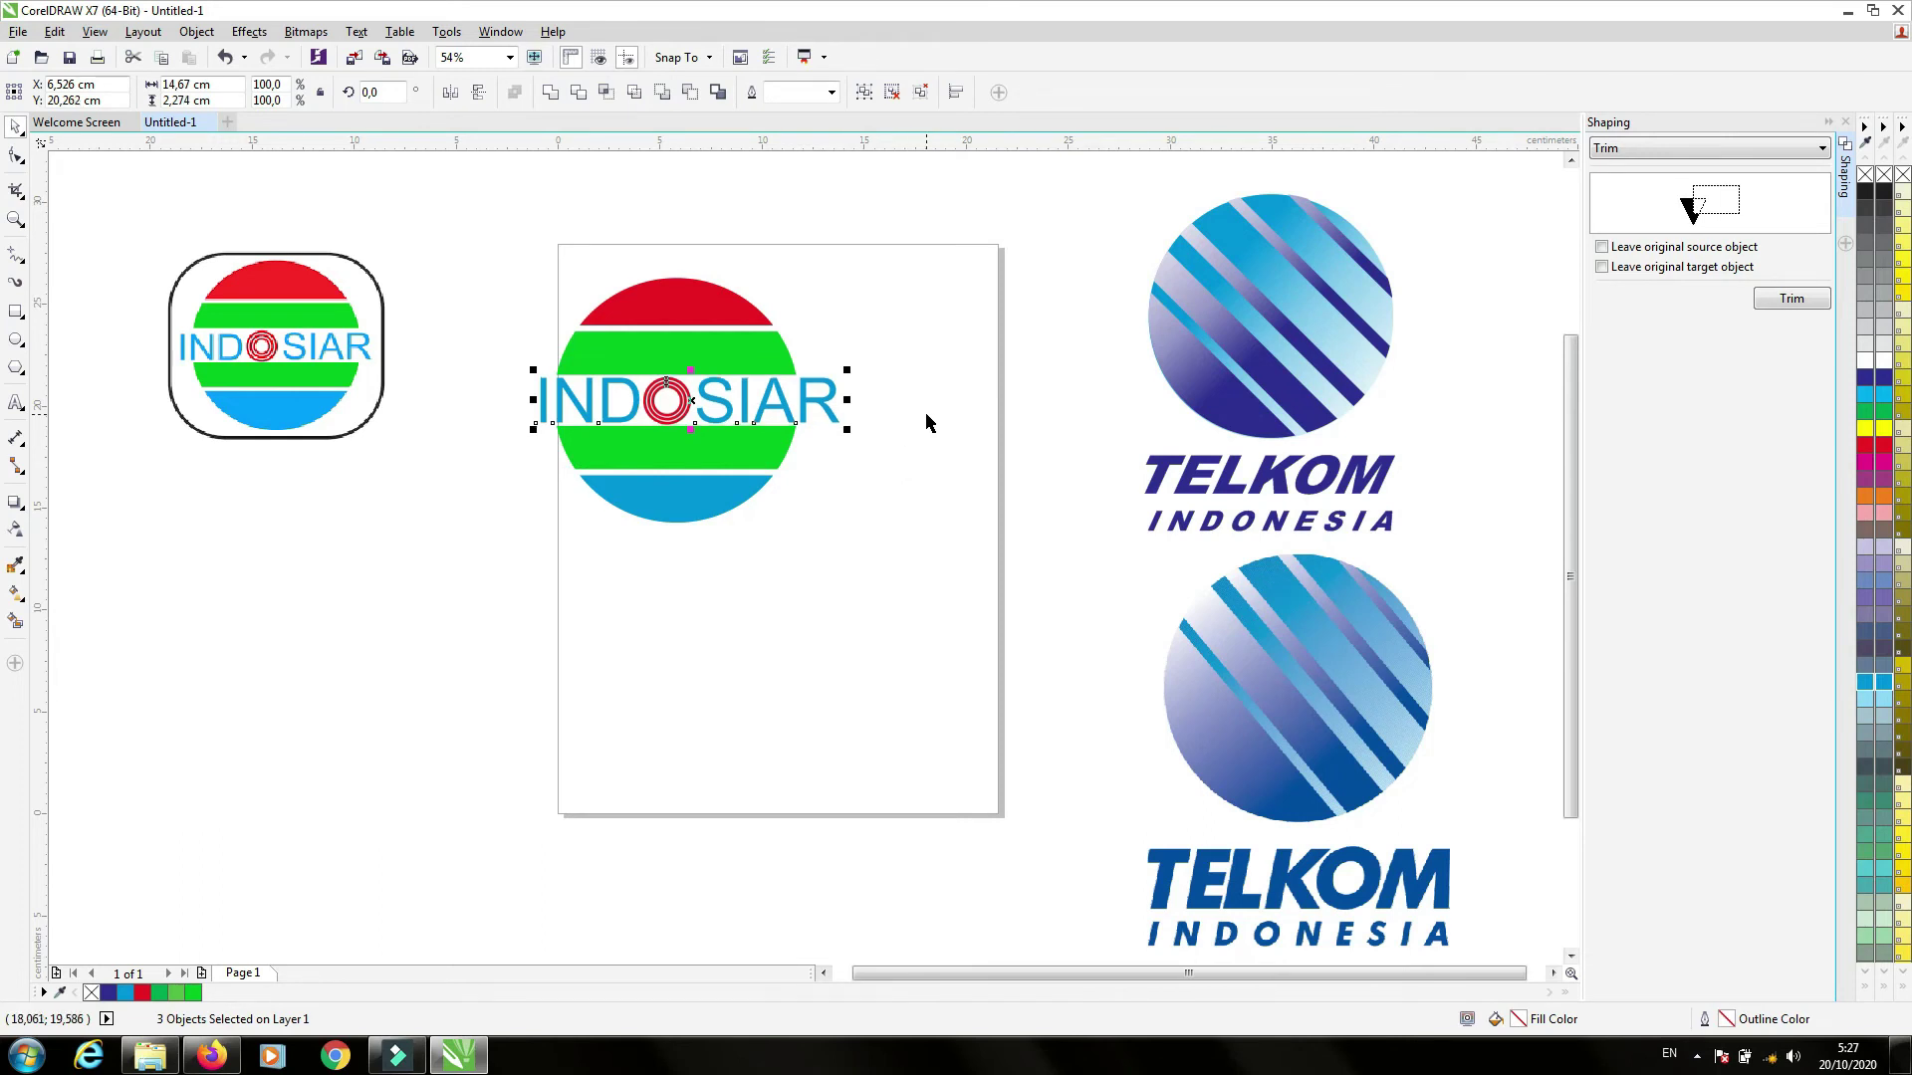
pyautogui.click(912, 470)
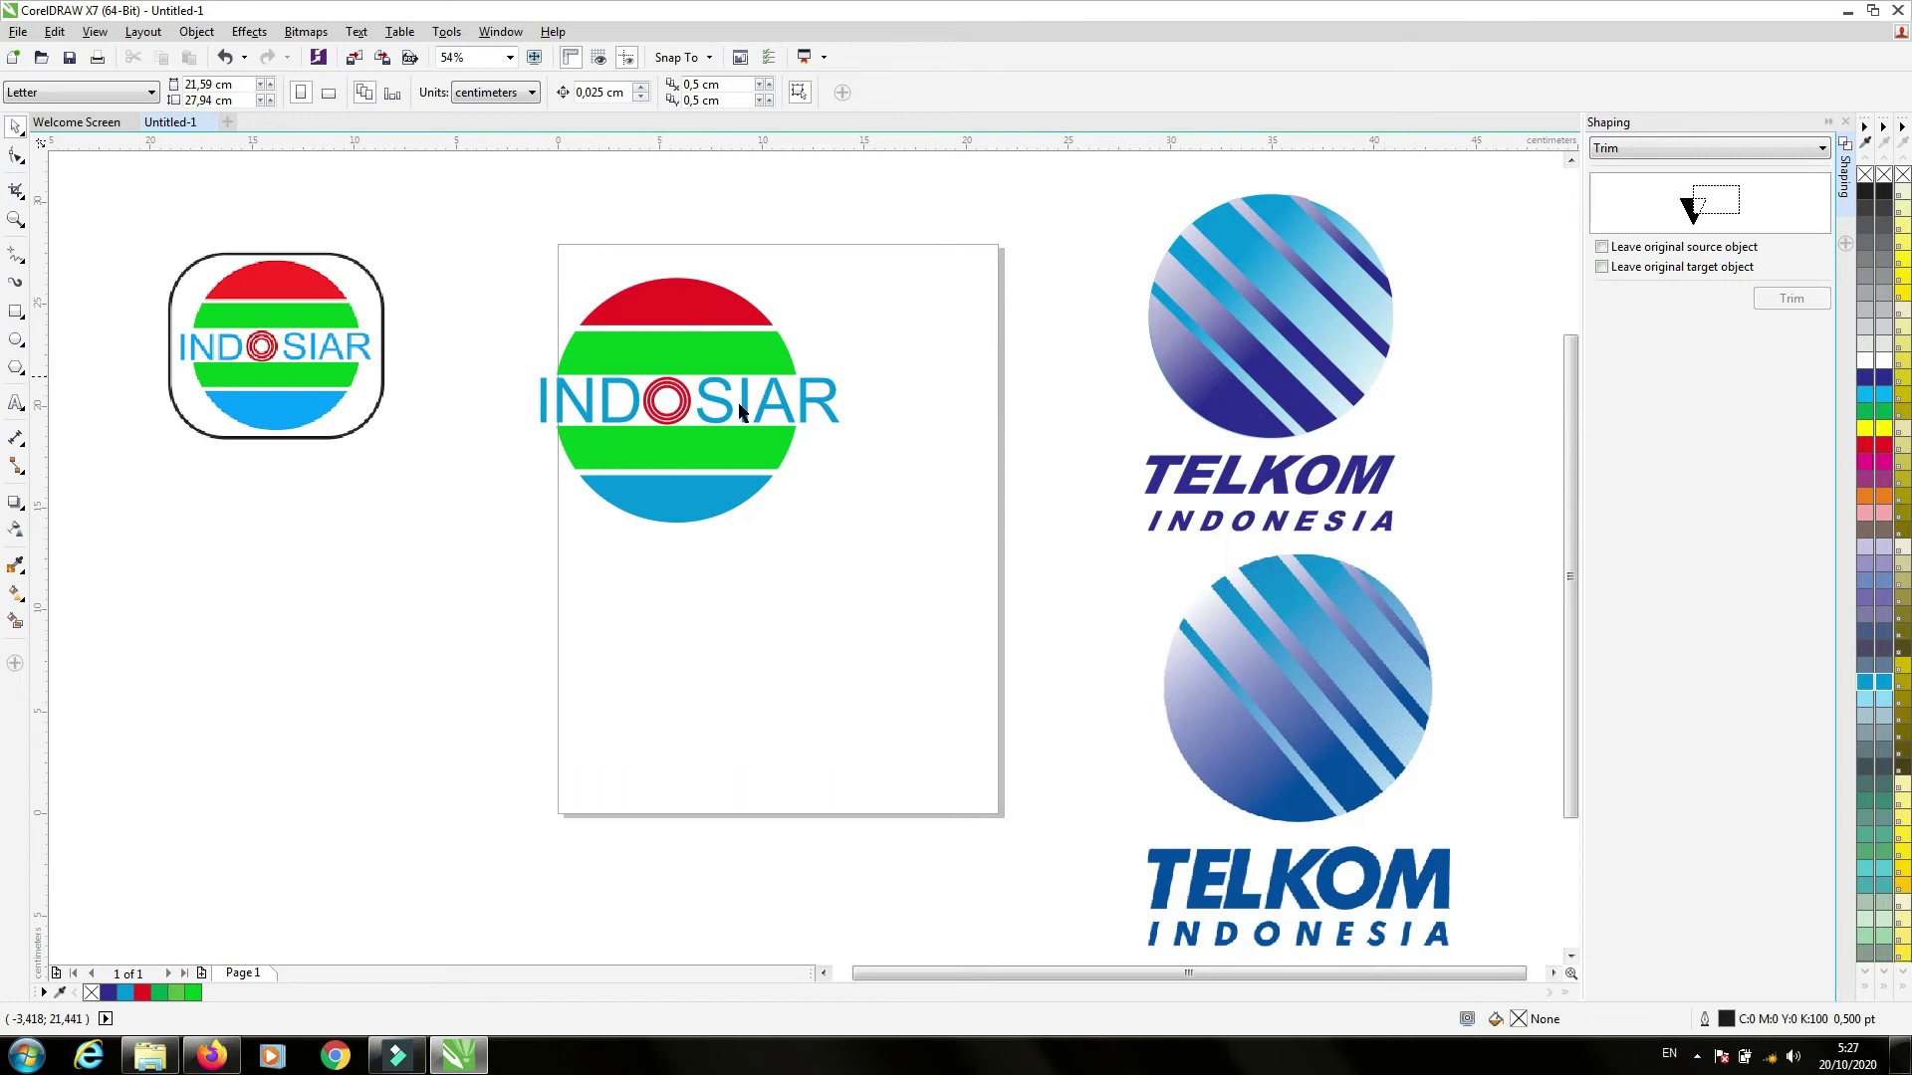
# - Ungroup the lettering and shift SIAR slightly left, closer to the red rings
pyautogui.click(824, 406)
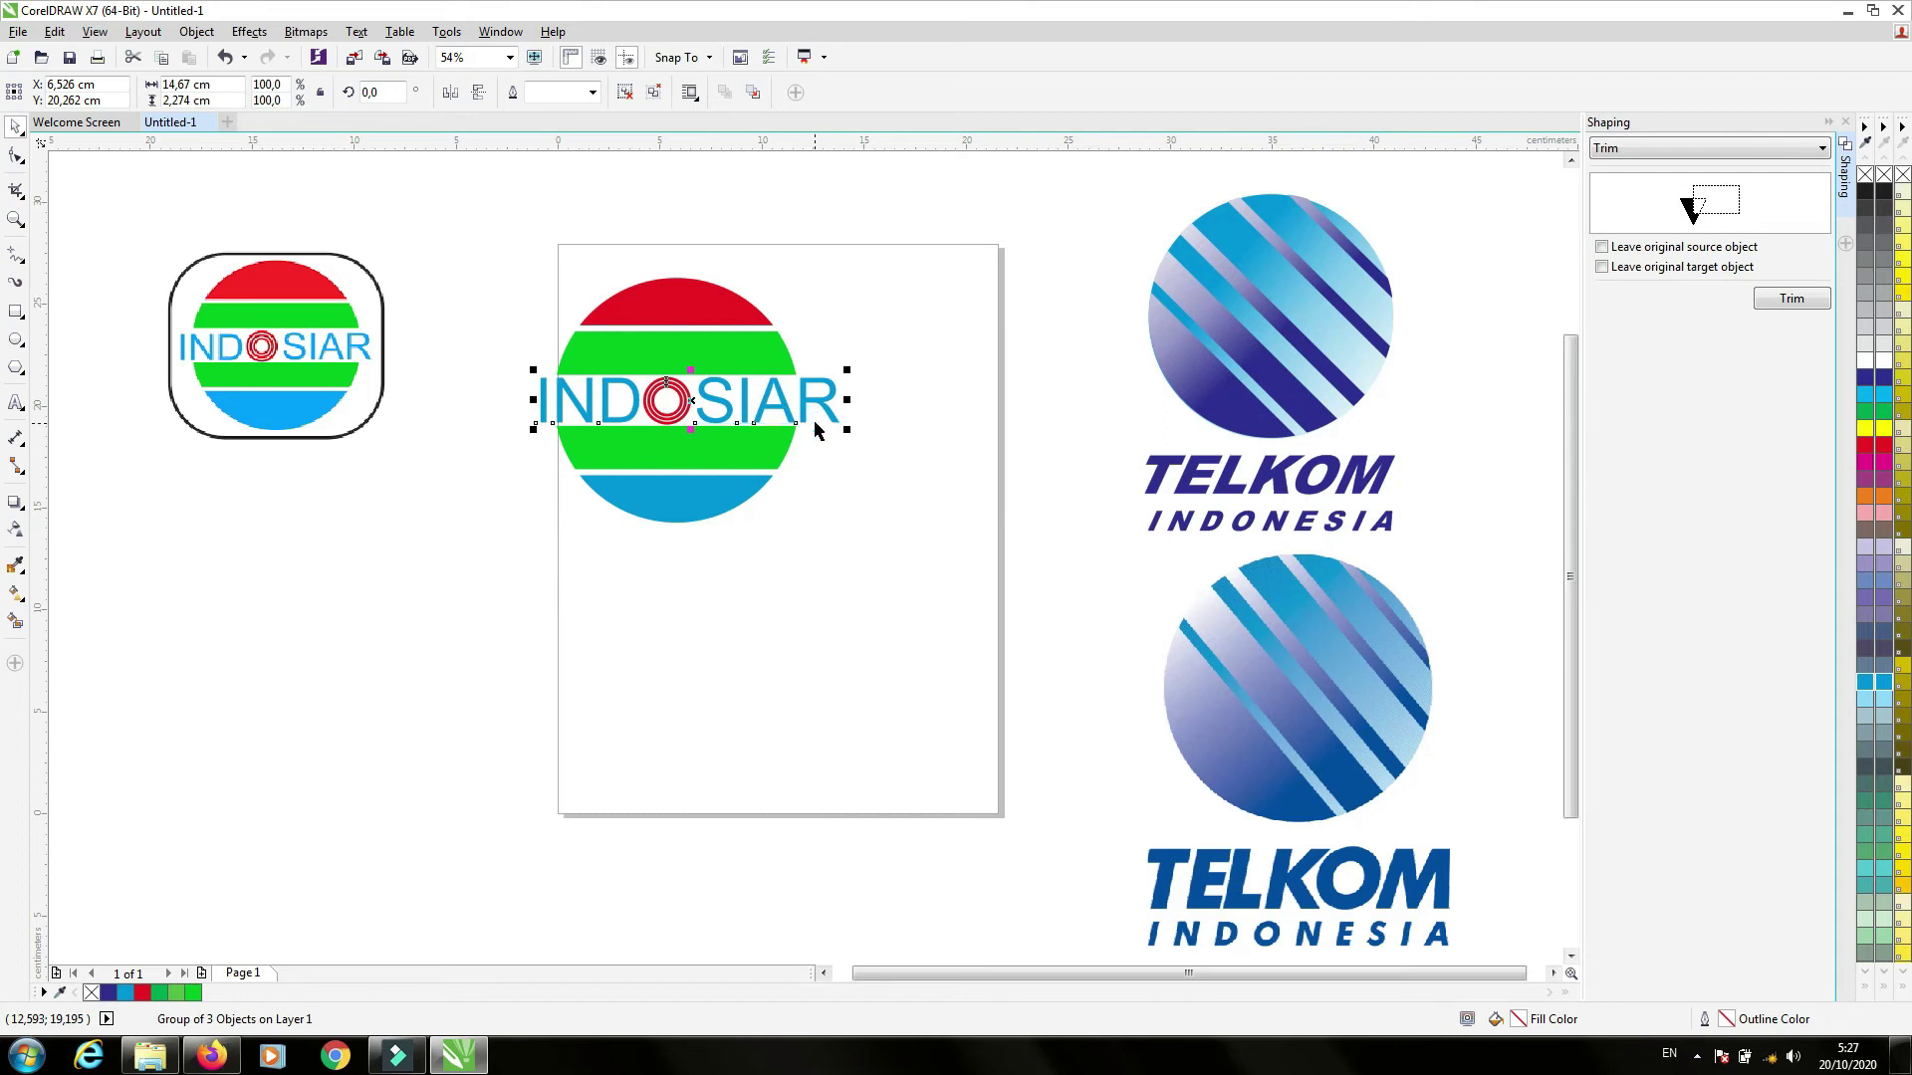
pyautogui.hotkey('ctrl', 'u')
pyautogui.click(856, 470)
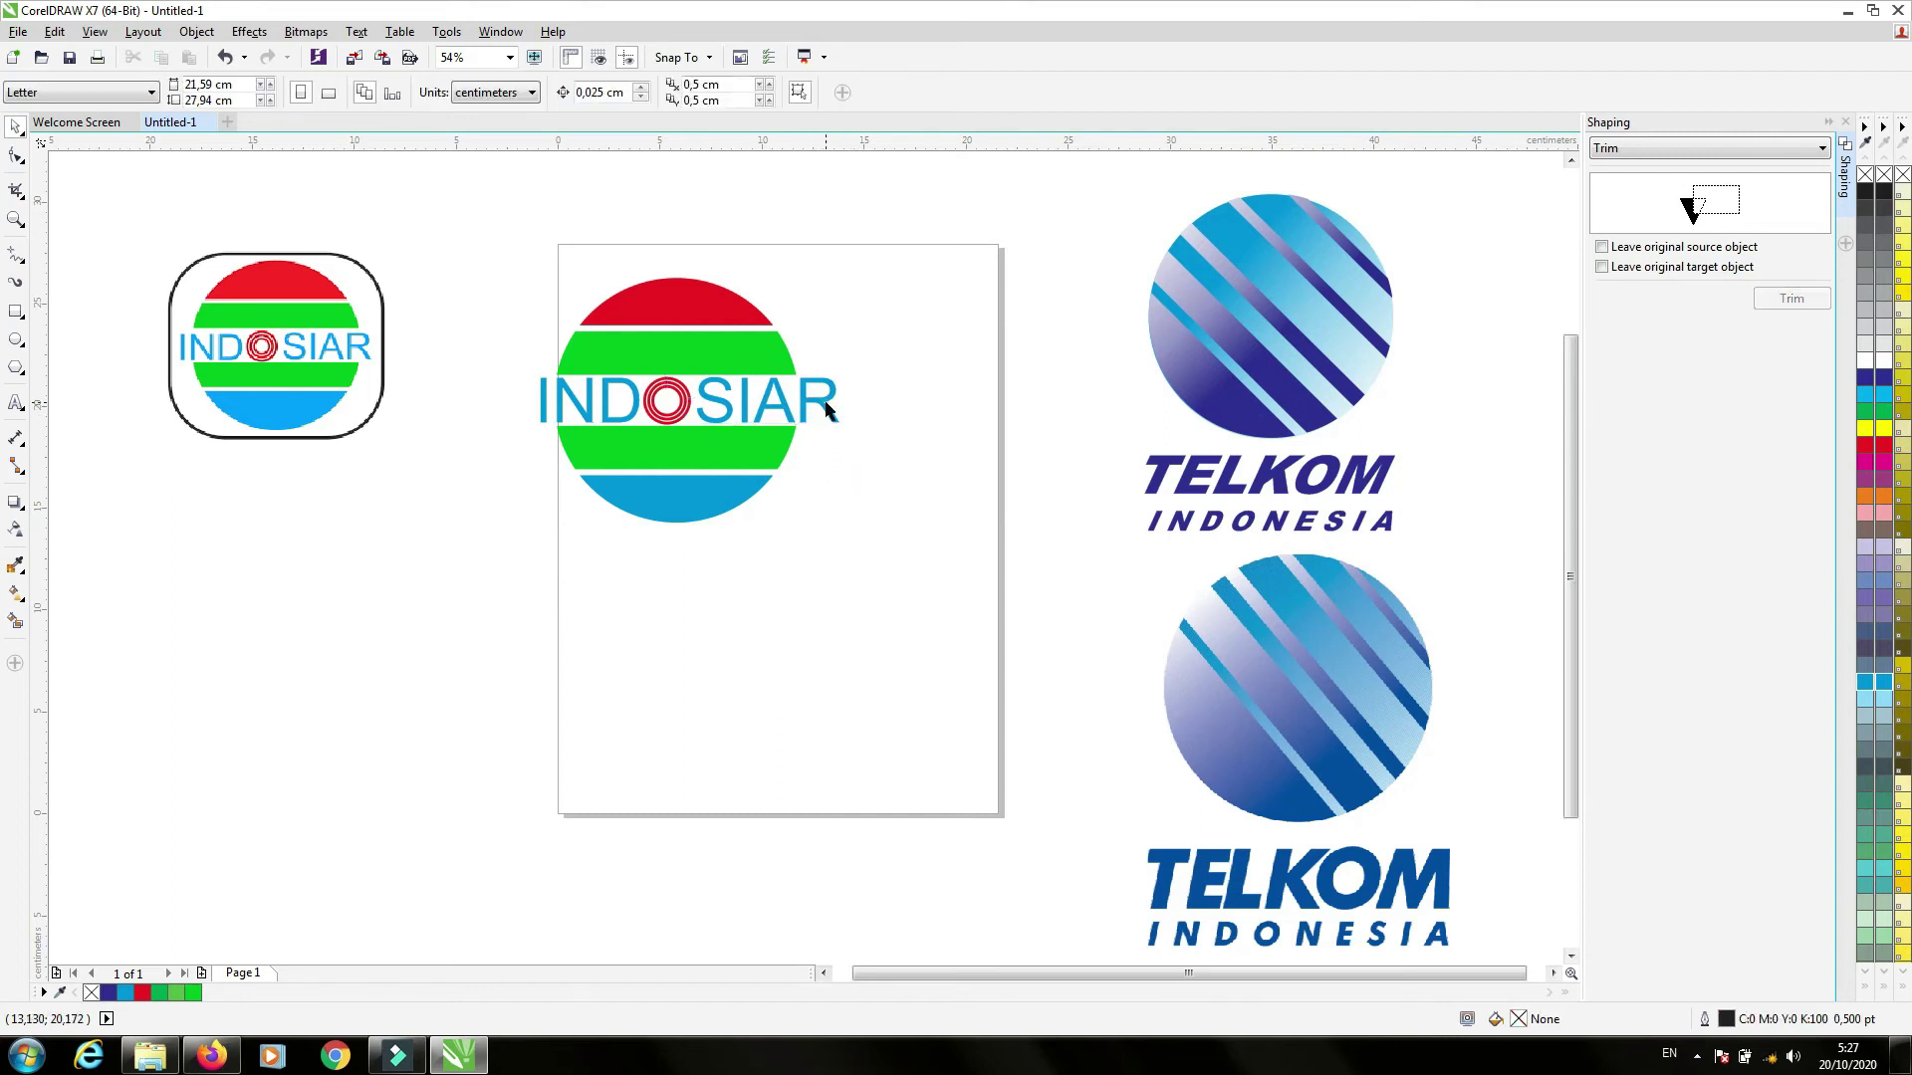
pyautogui.click(848, 397)
pyautogui.moveTo(847, 401); pyautogui.dragTo(839, 398)
# - Group the banded circle with IND, the red rings and SIAR
pyautogui.click(463, 264)
pyautogui.moveTo(457, 243); pyautogui.dragTo(902, 628)
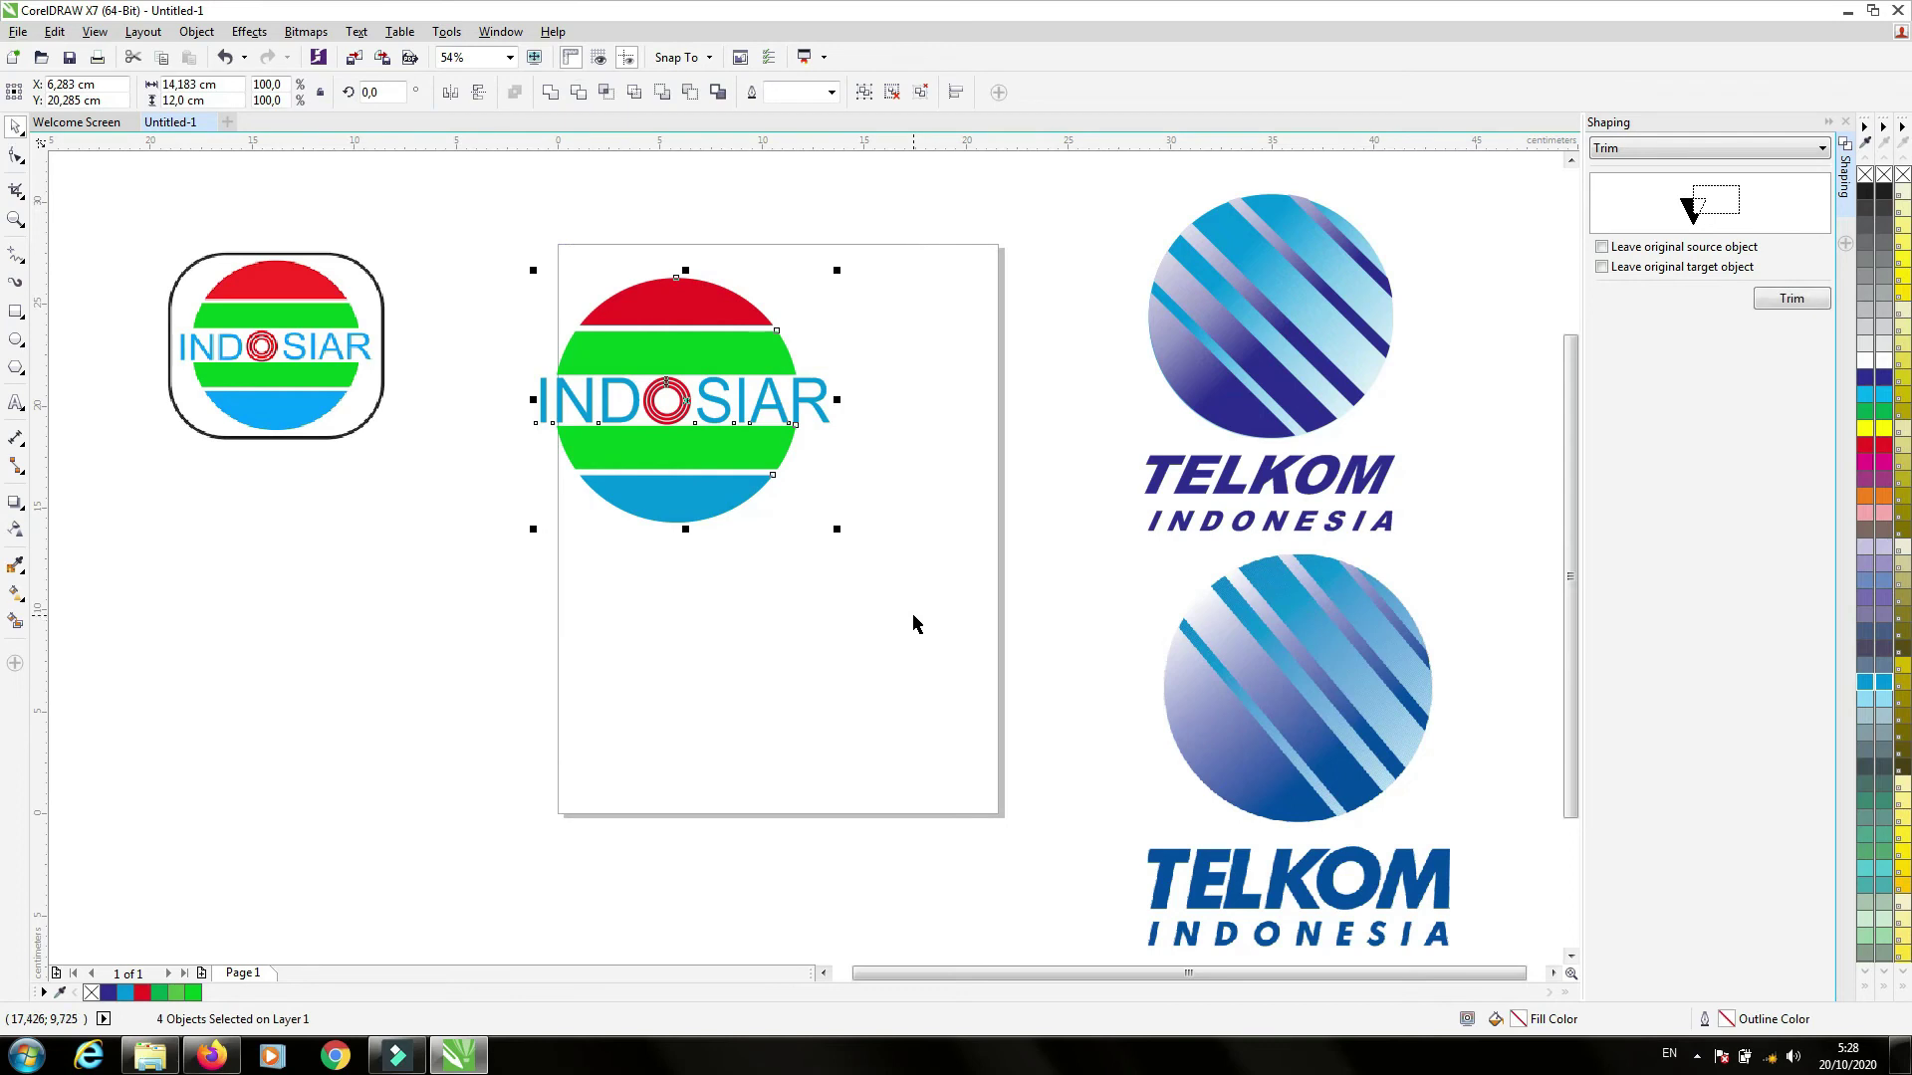
pyautogui.click(885, 590)
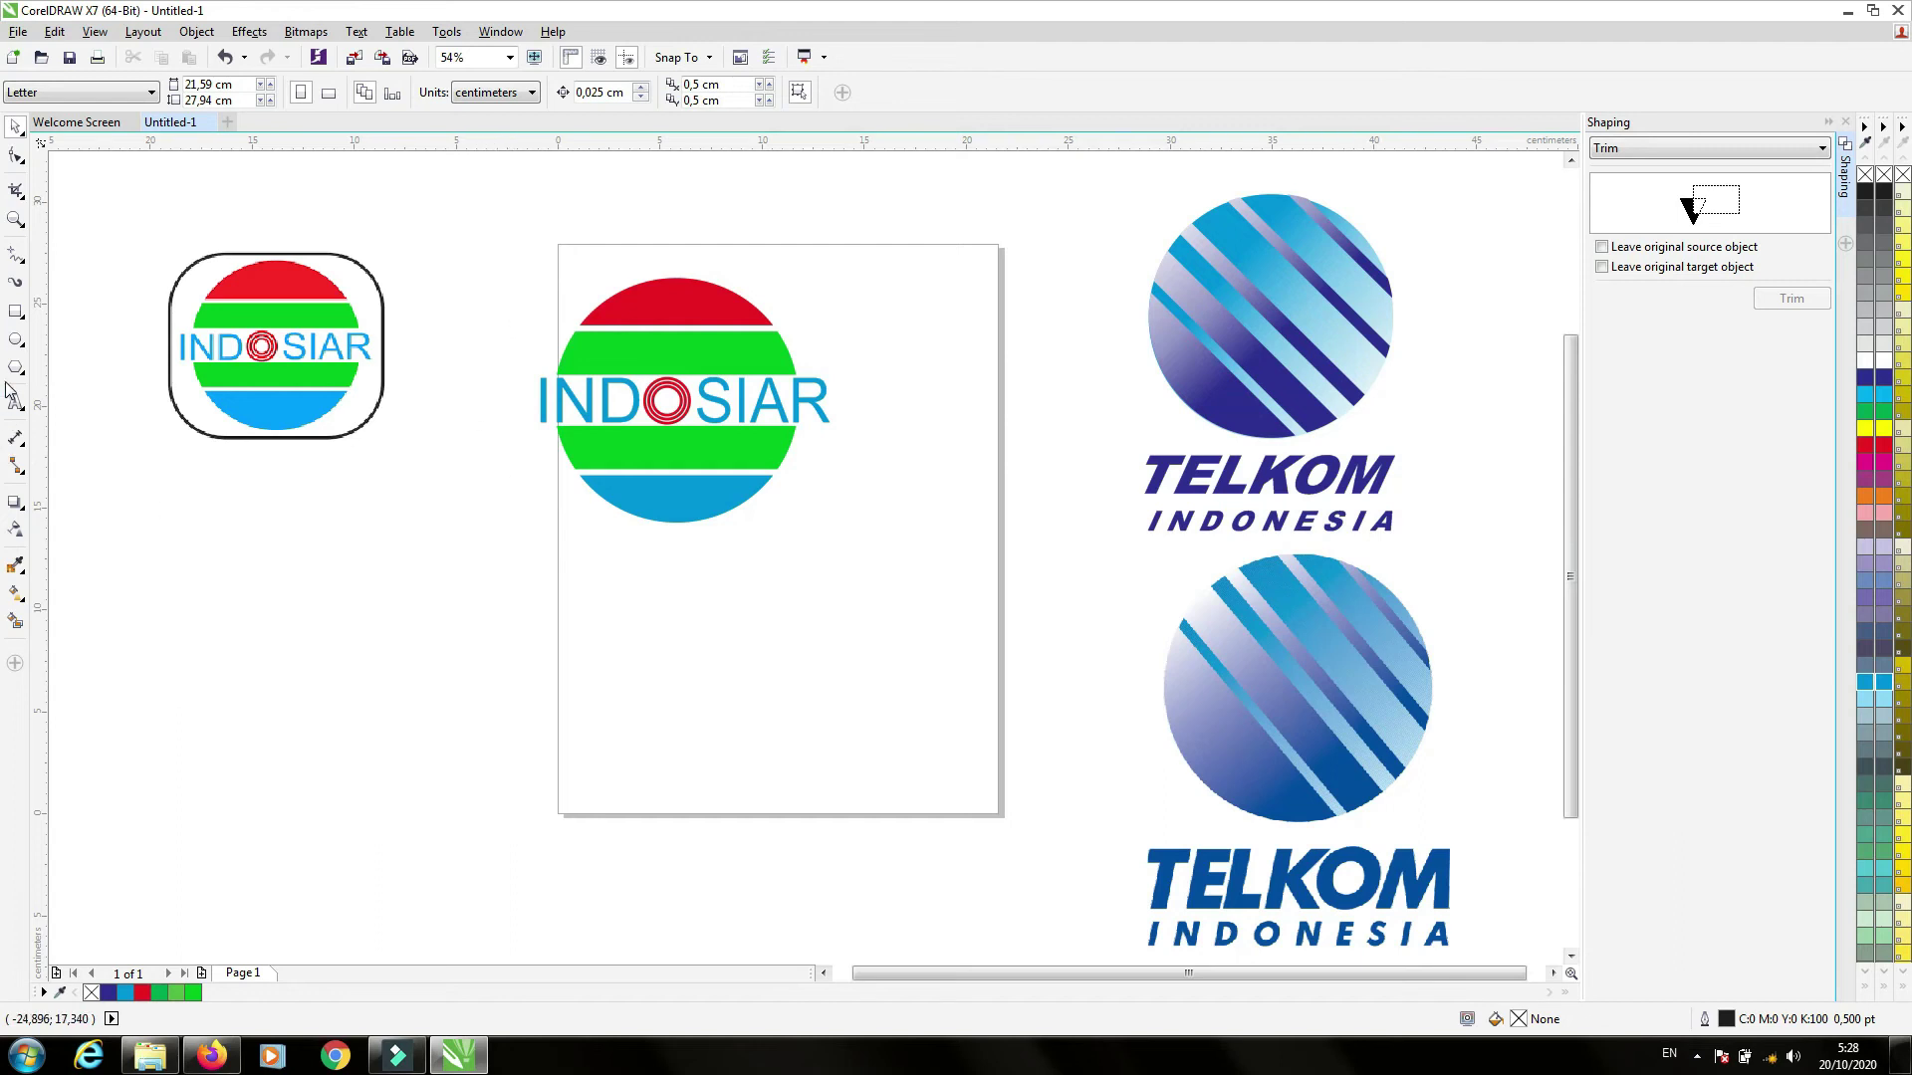
# - Draw a rectangle about 19 by 13 cm below the logo and set its width and height to 13 cm
pyautogui.click(17, 314)
pyautogui.moveTo(365, 528); pyautogui.dragTo(754, 793)
pyautogui.press('space')
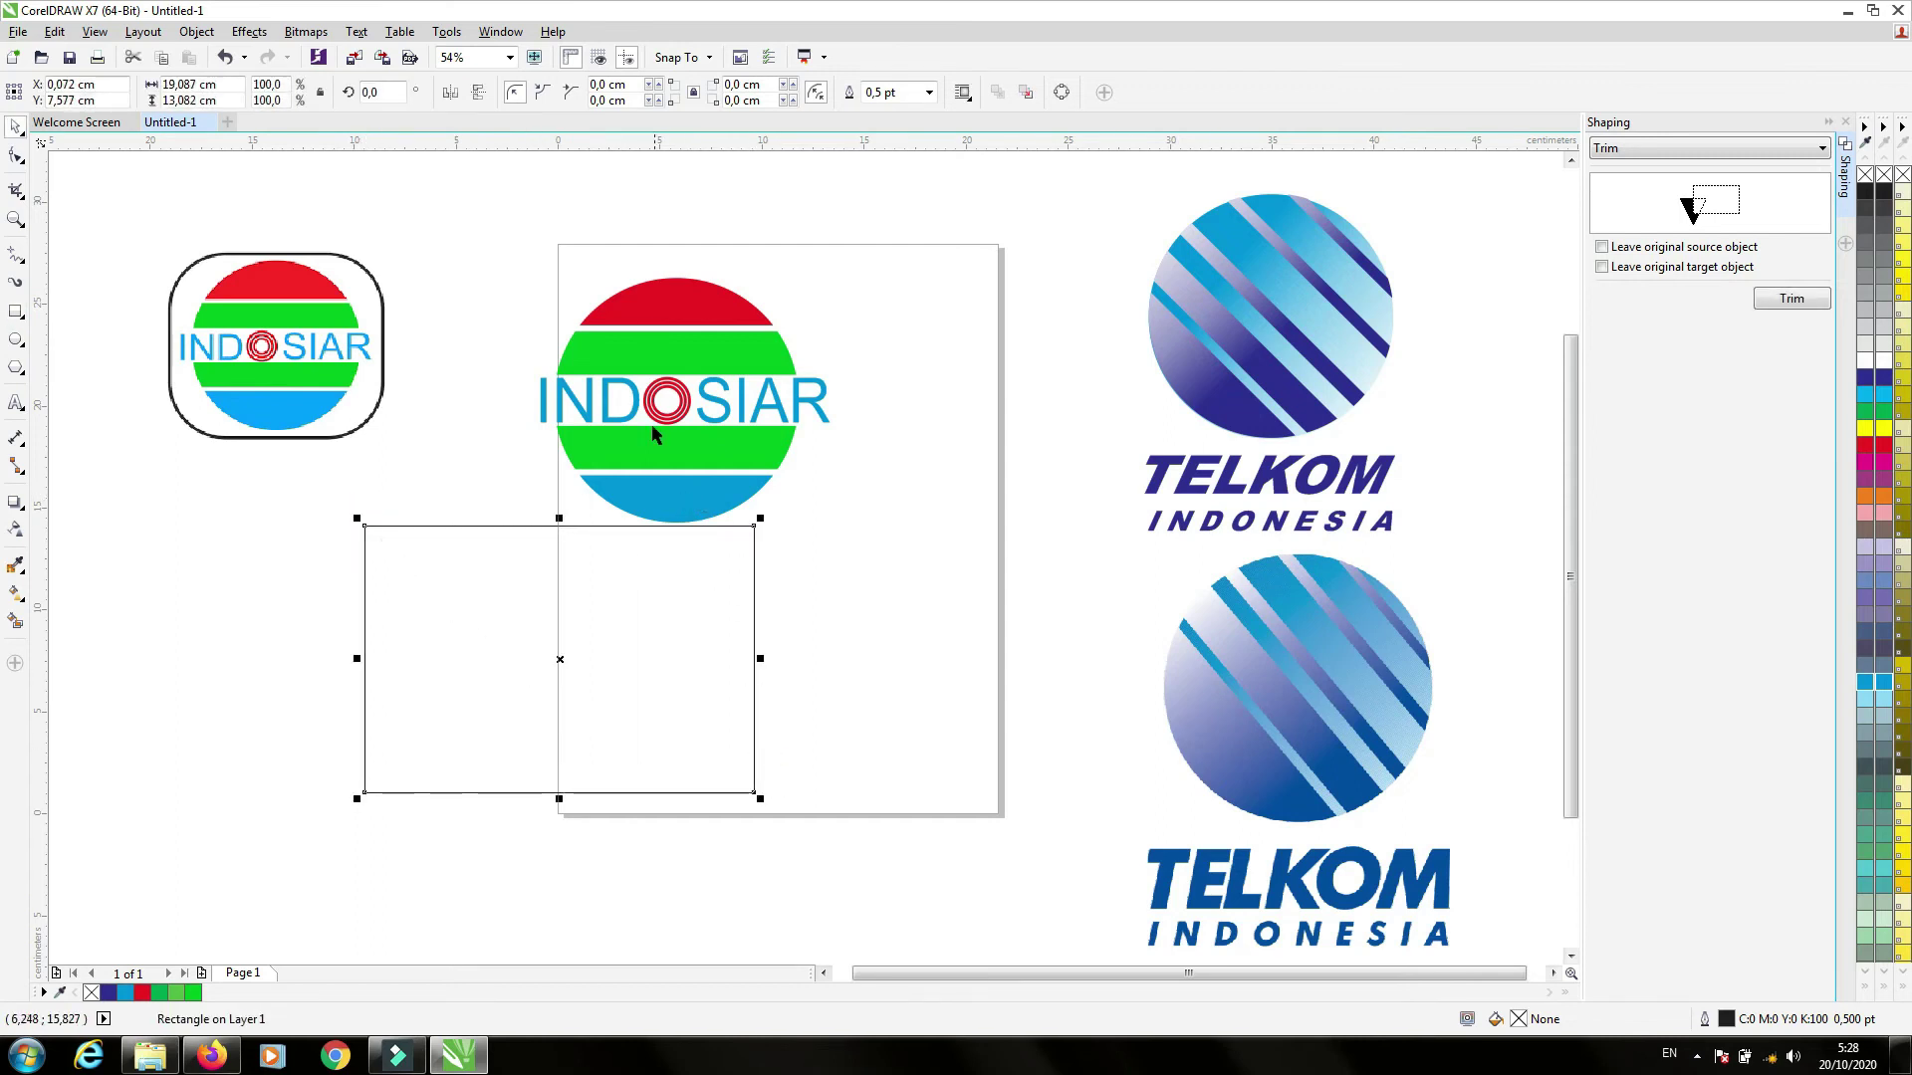
pyautogui.click(224, 88)
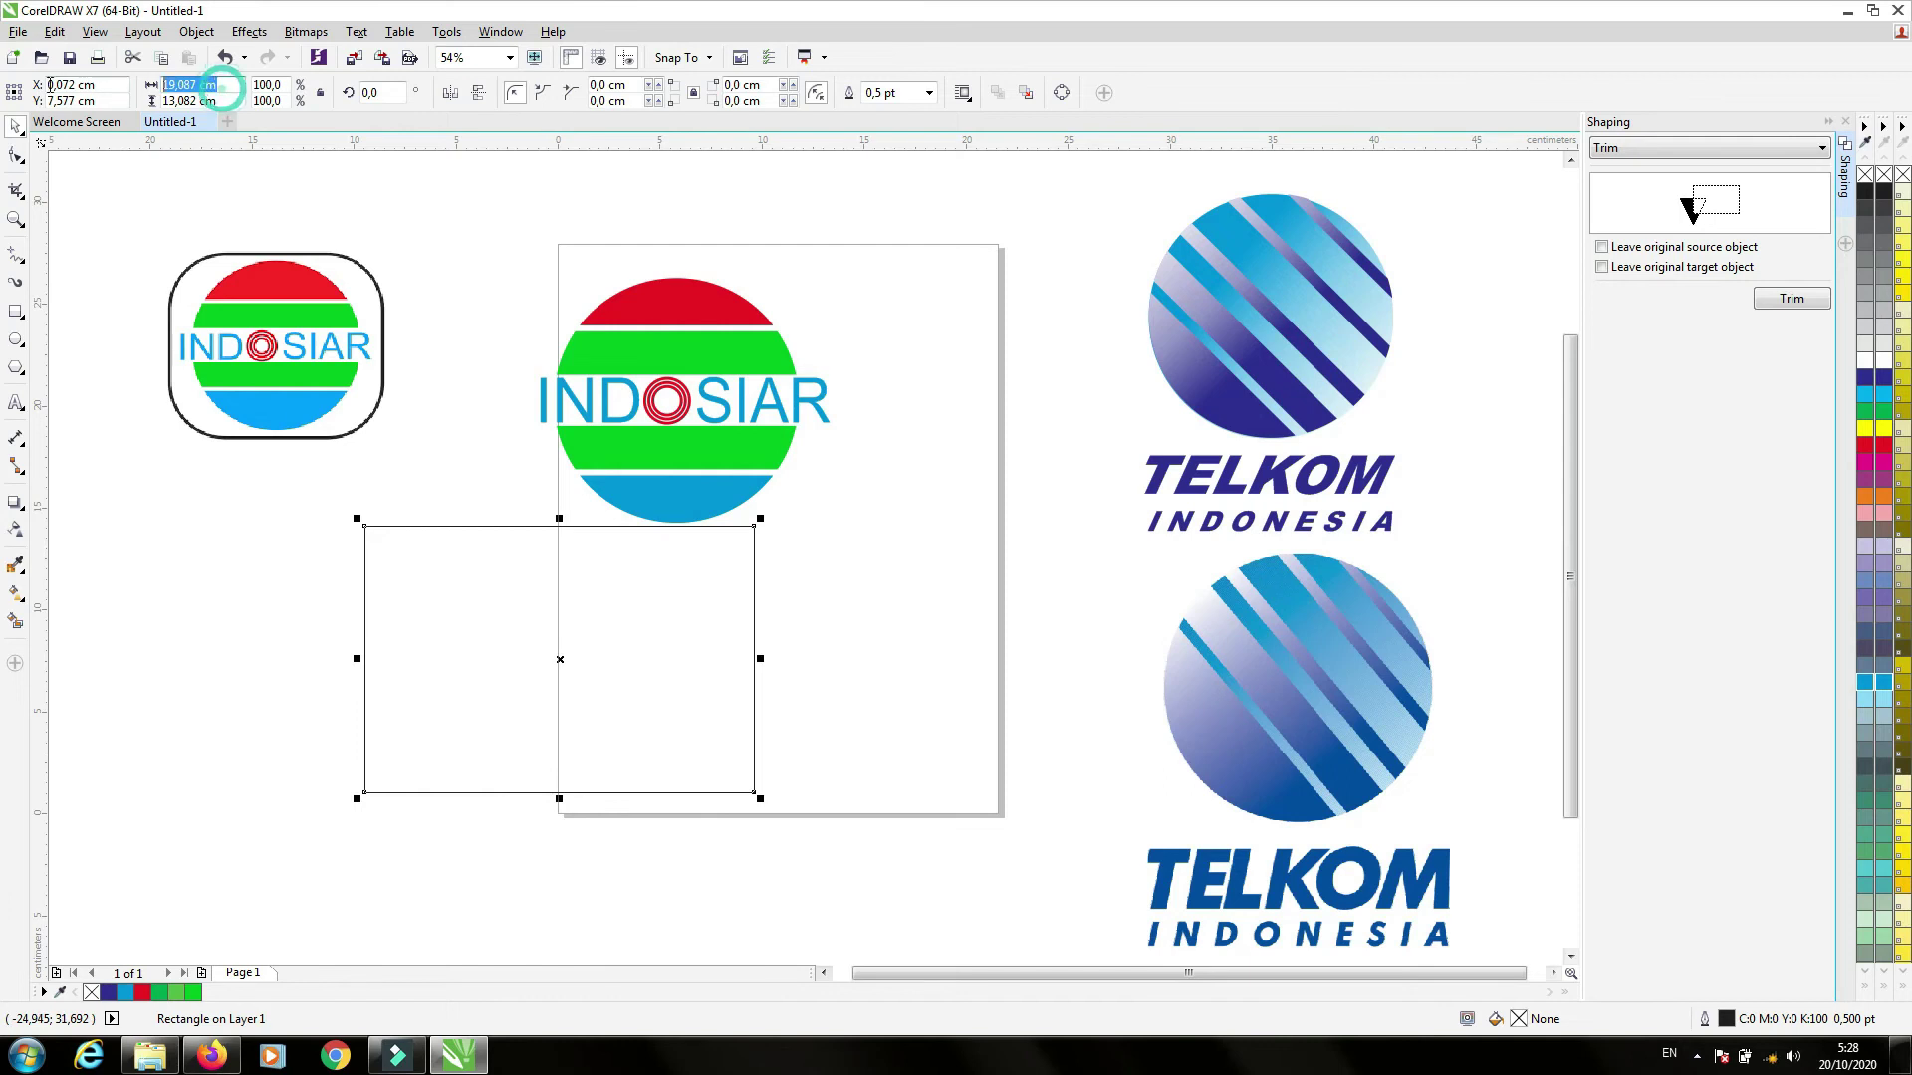
pyautogui.write('13')
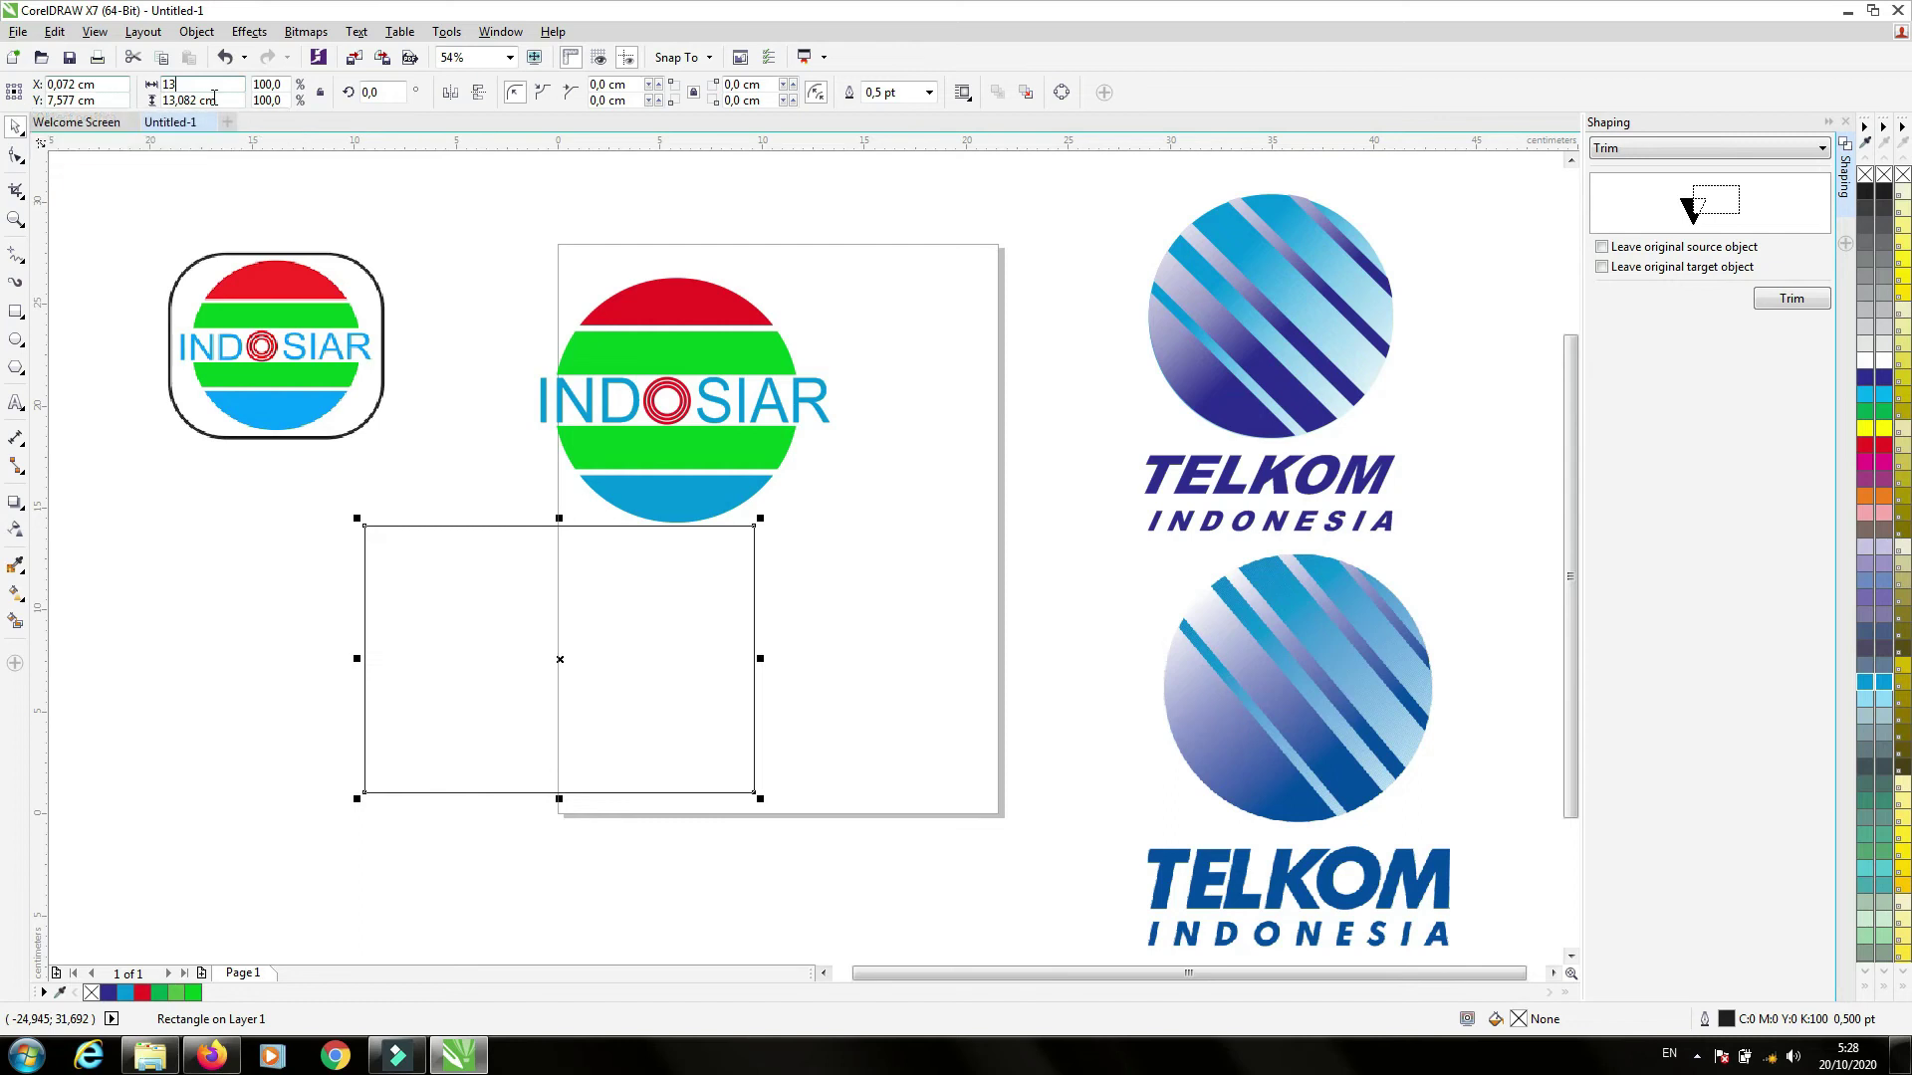
pyautogui.click(233, 103)
pyautogui.write('1')
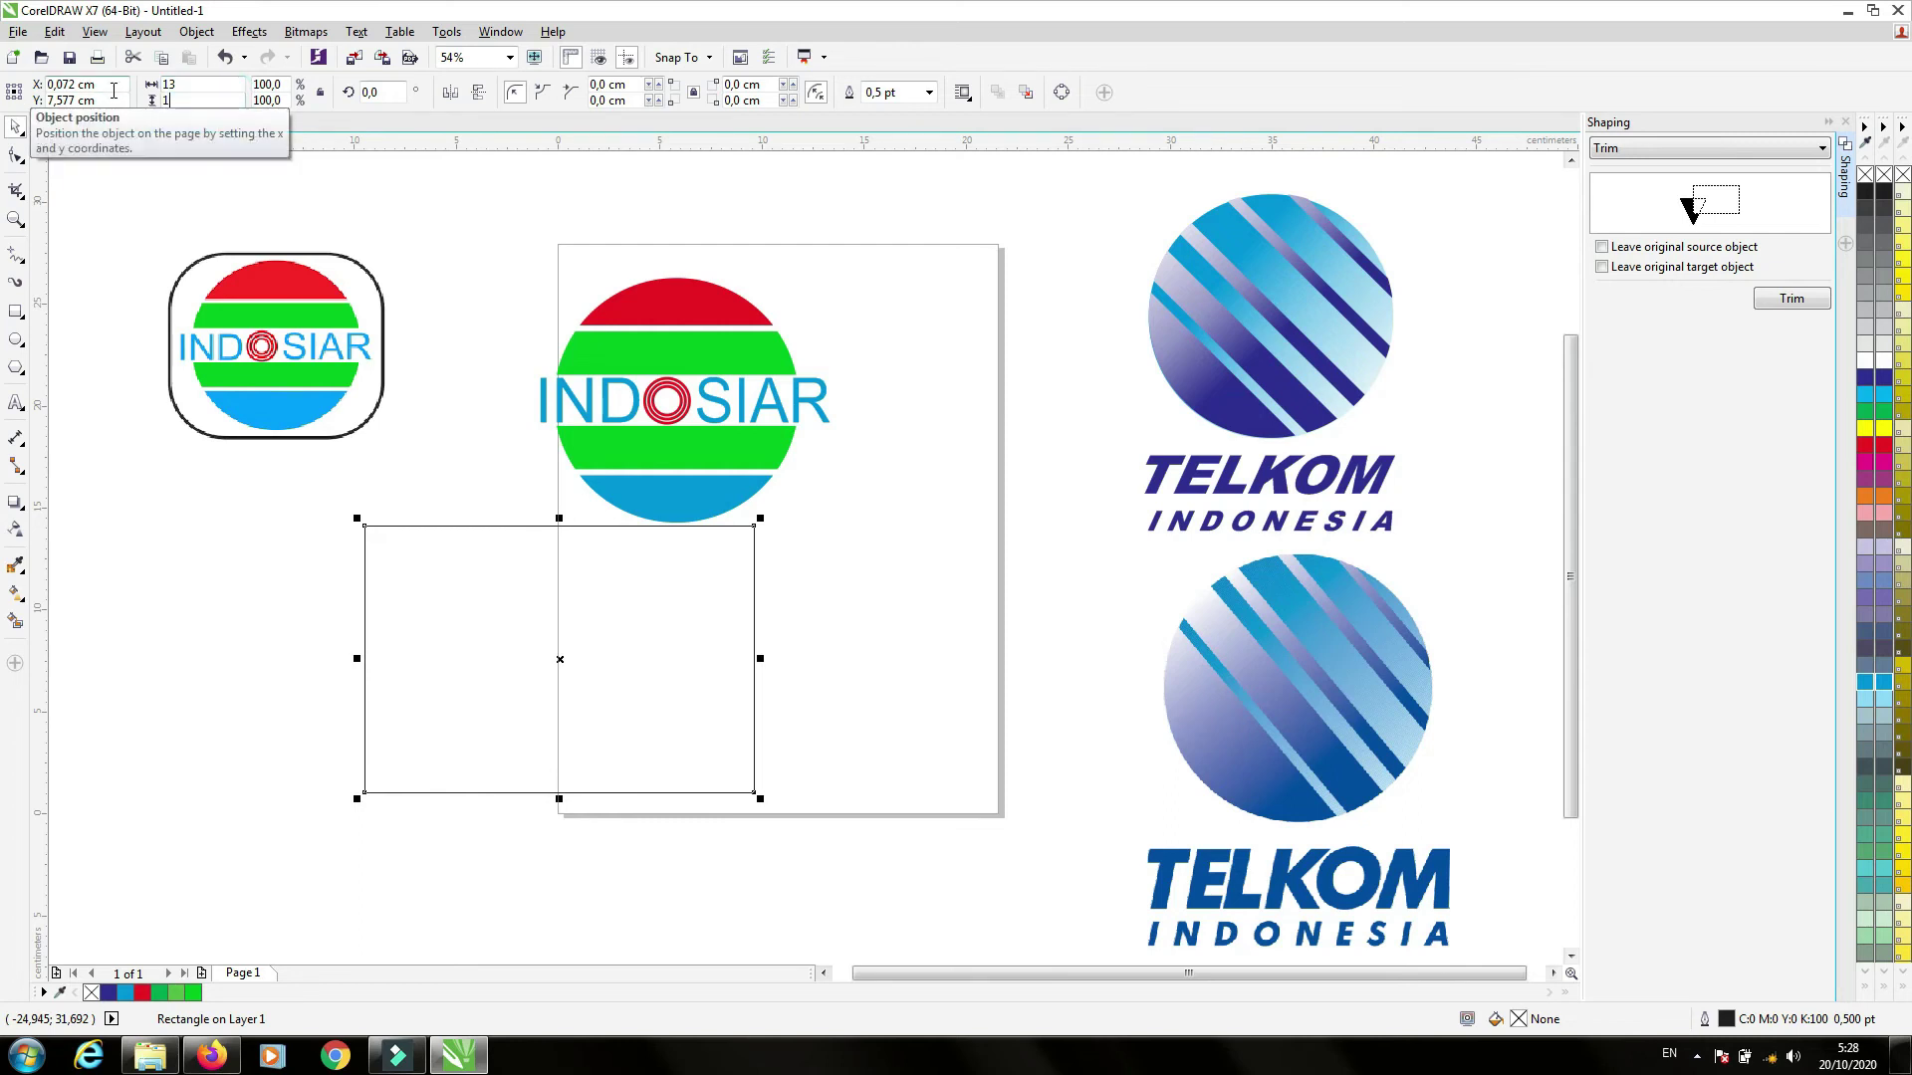
pyautogui.write('3')
pyautogui.press('Return')
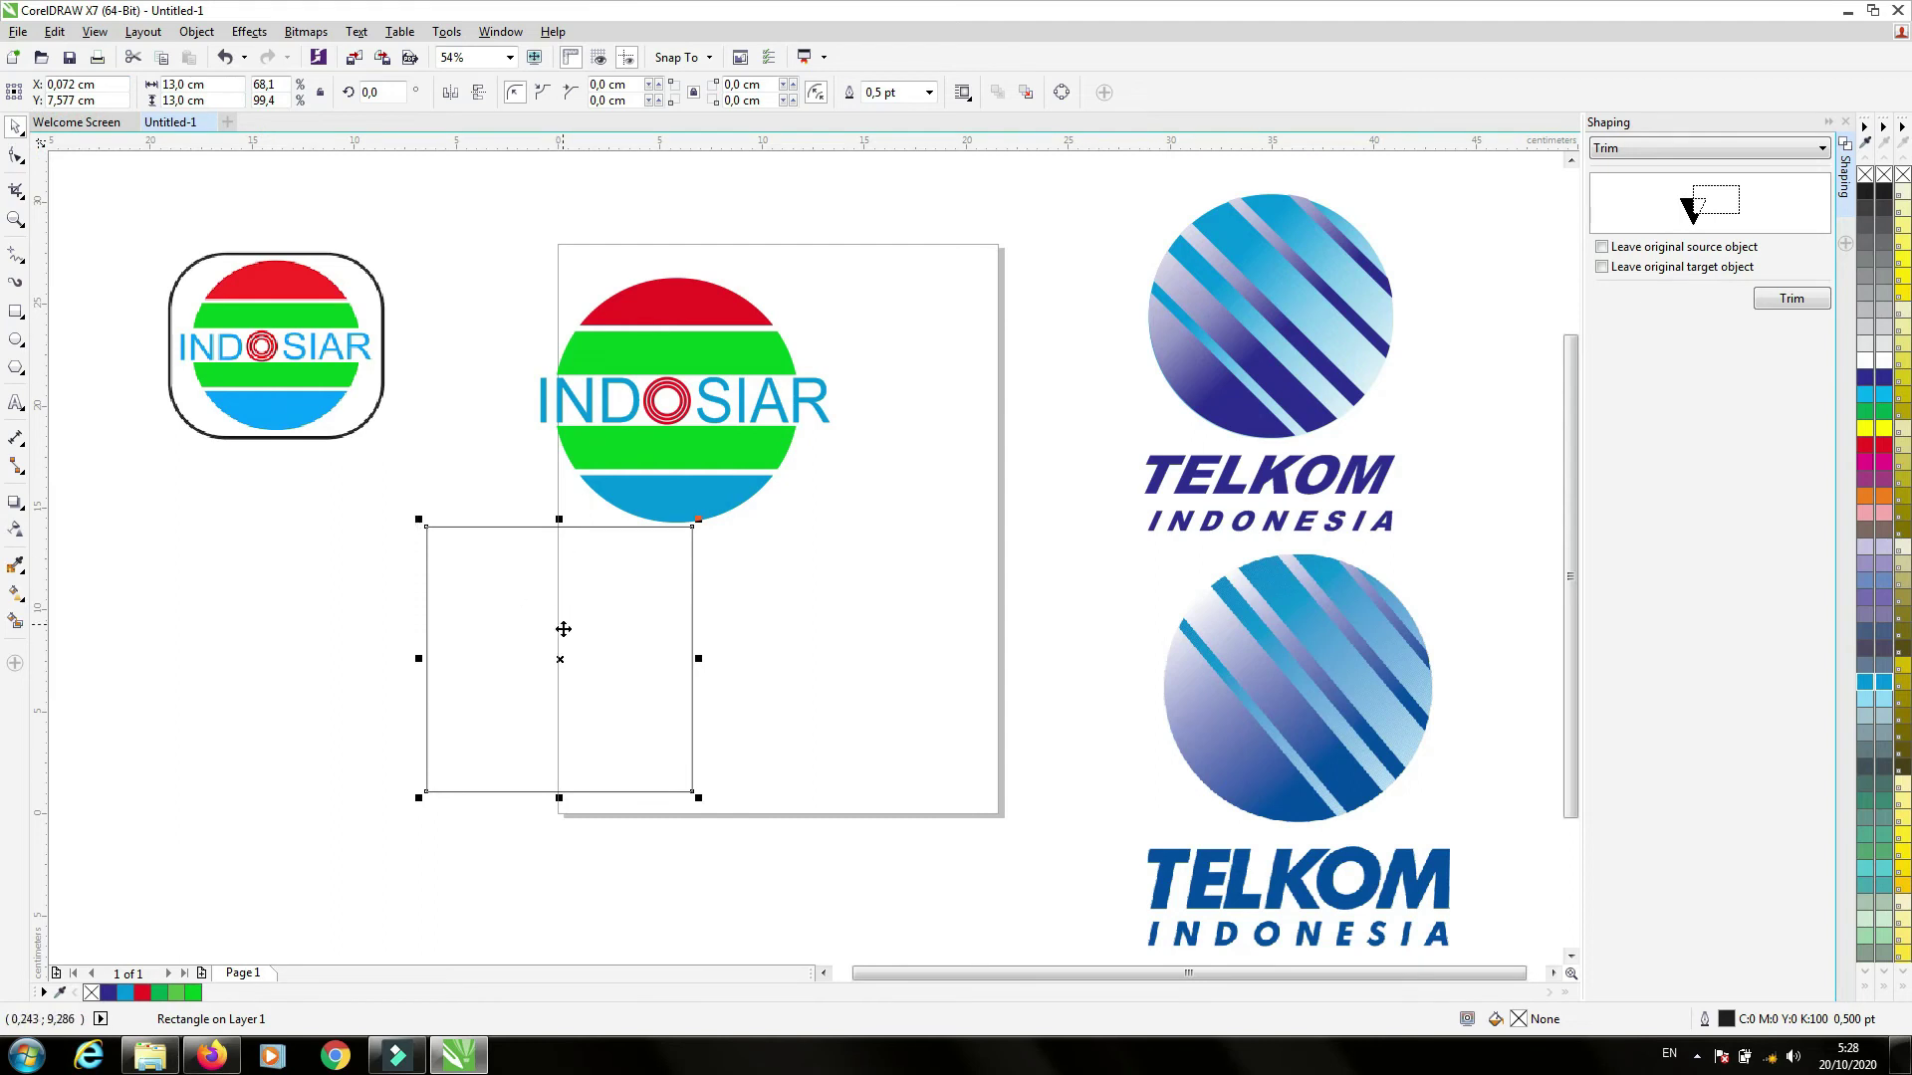
# - Widen the rectangle to 15 cm and further to about 19.7 cm, and move it lower beneath the logo
pyautogui.click(218, 101)
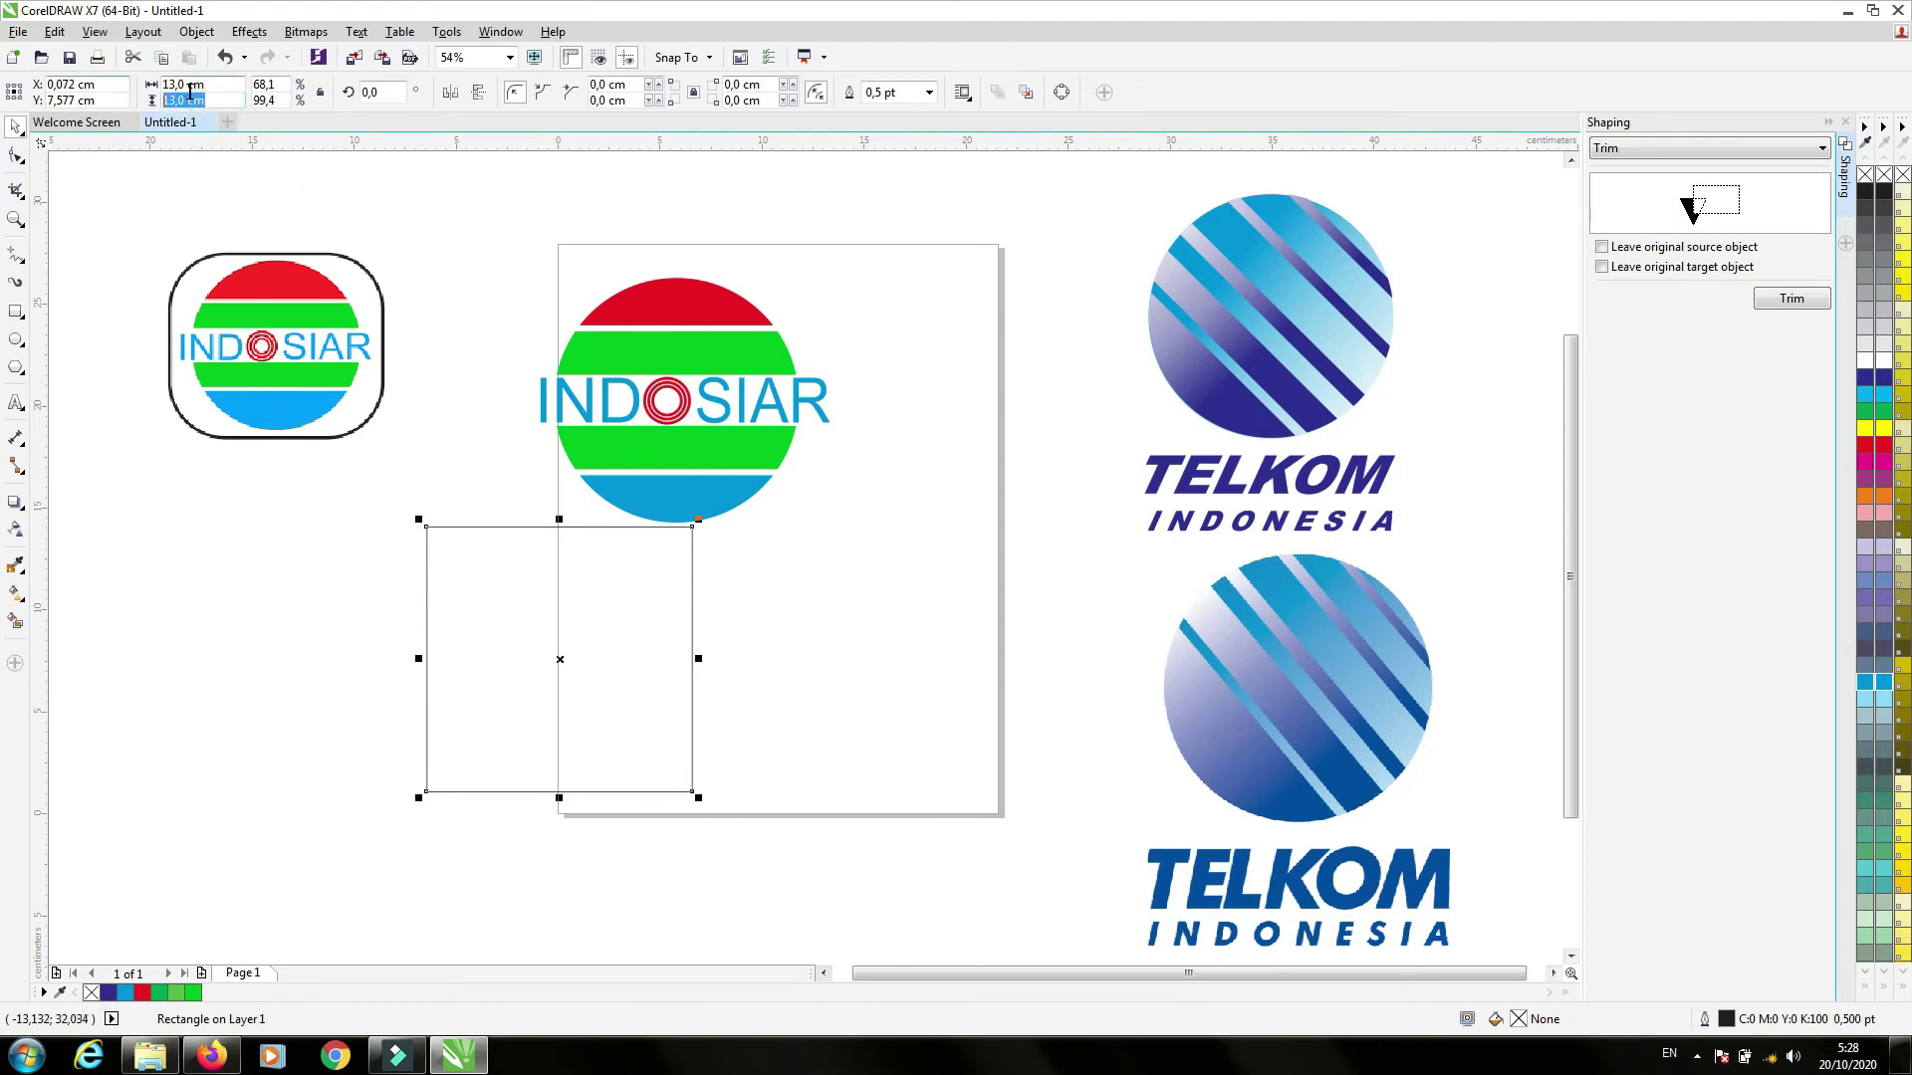
pyautogui.click(222, 83)
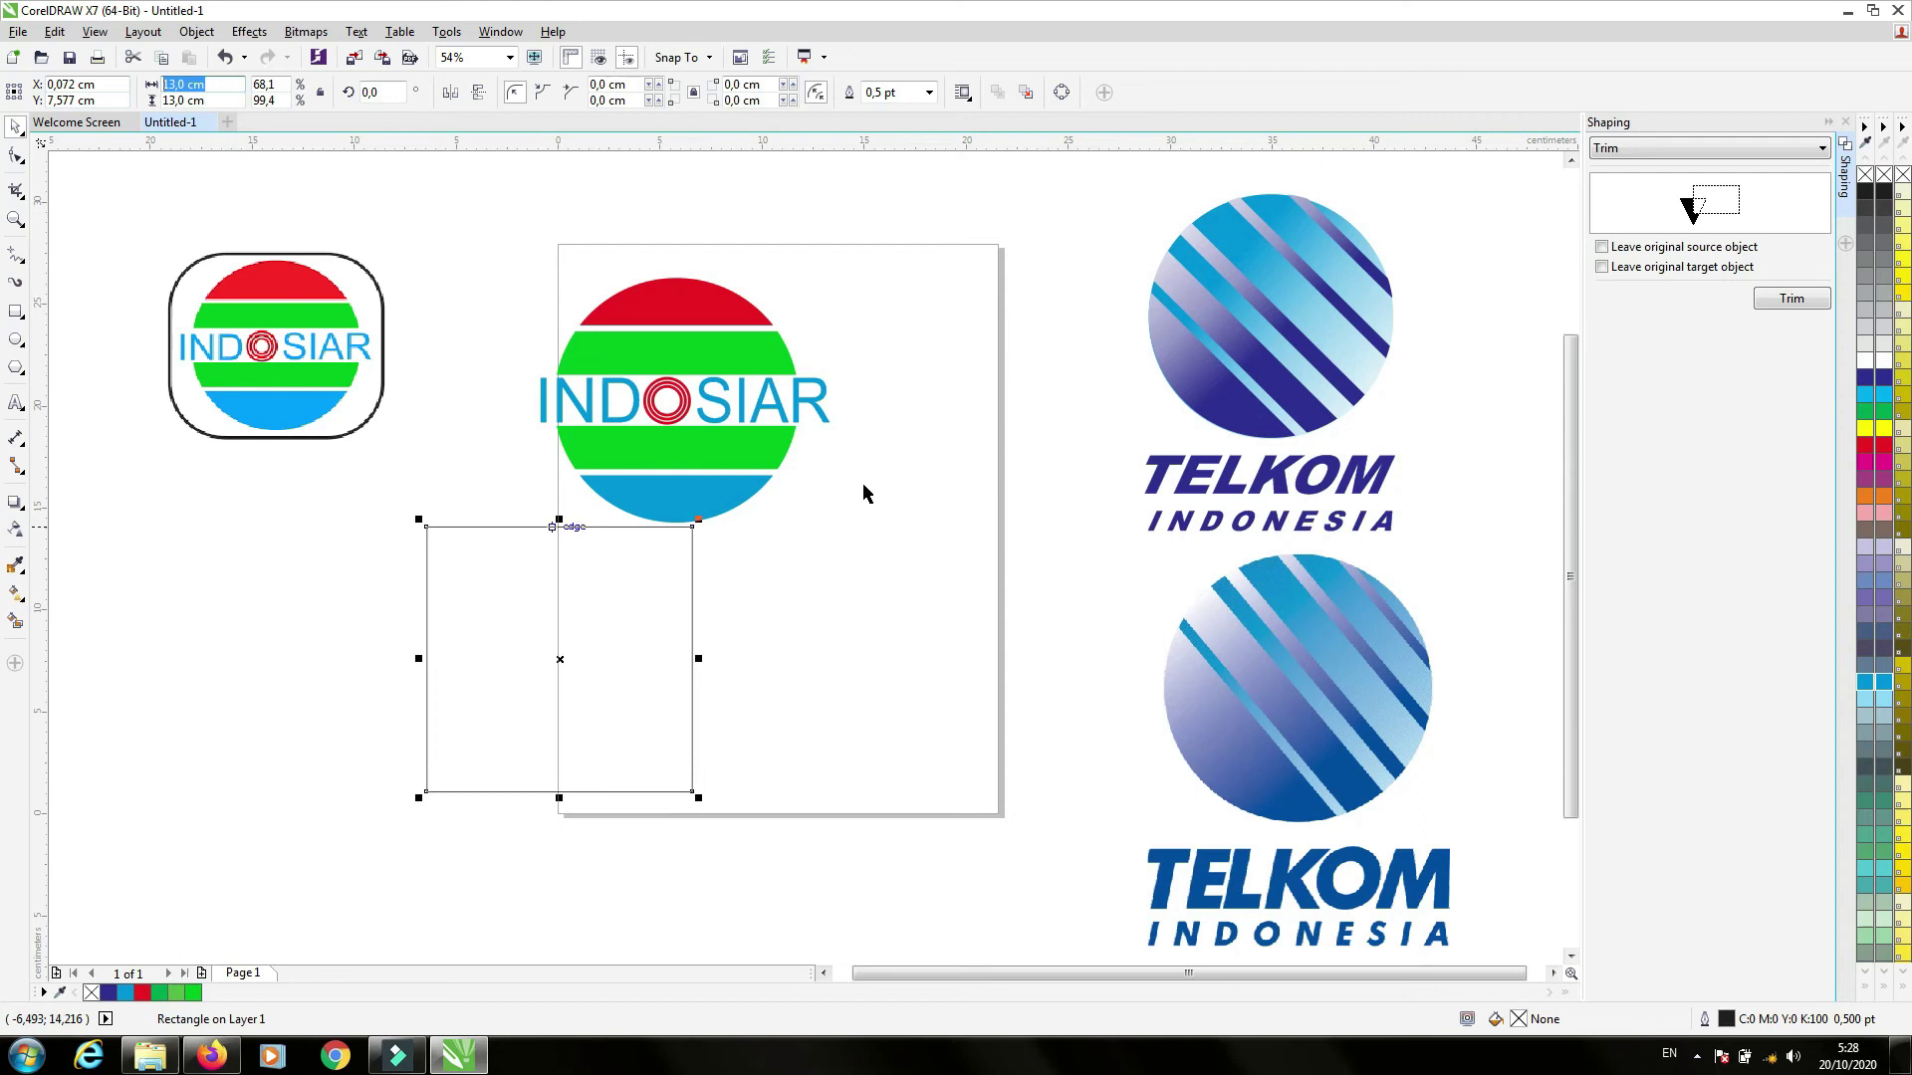
pyautogui.write('15')
pyautogui.press('Return')
pyautogui.click(207, 84)
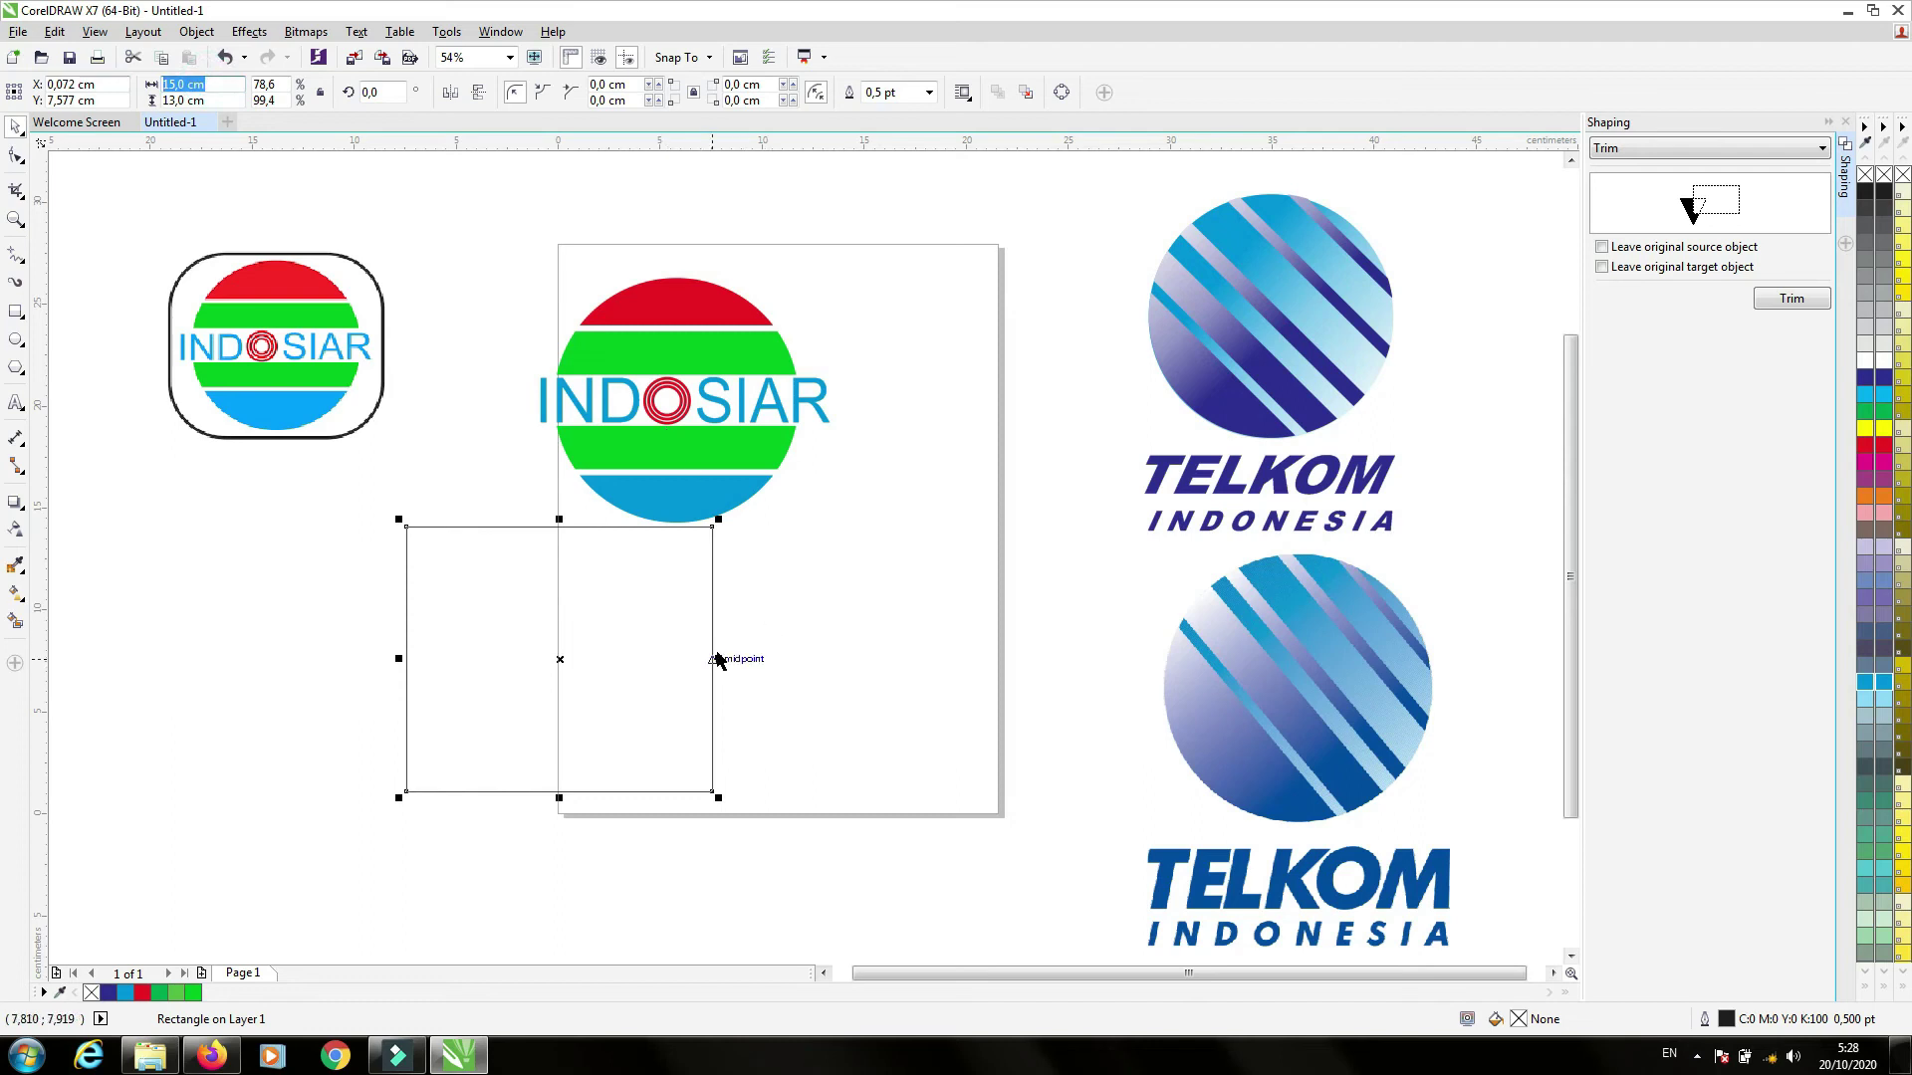
pyautogui.moveTo(717, 659); pyautogui.dragTo(812, 659)
pyautogui.moveTo(608, 657); pyautogui.dragTo(619, 755)
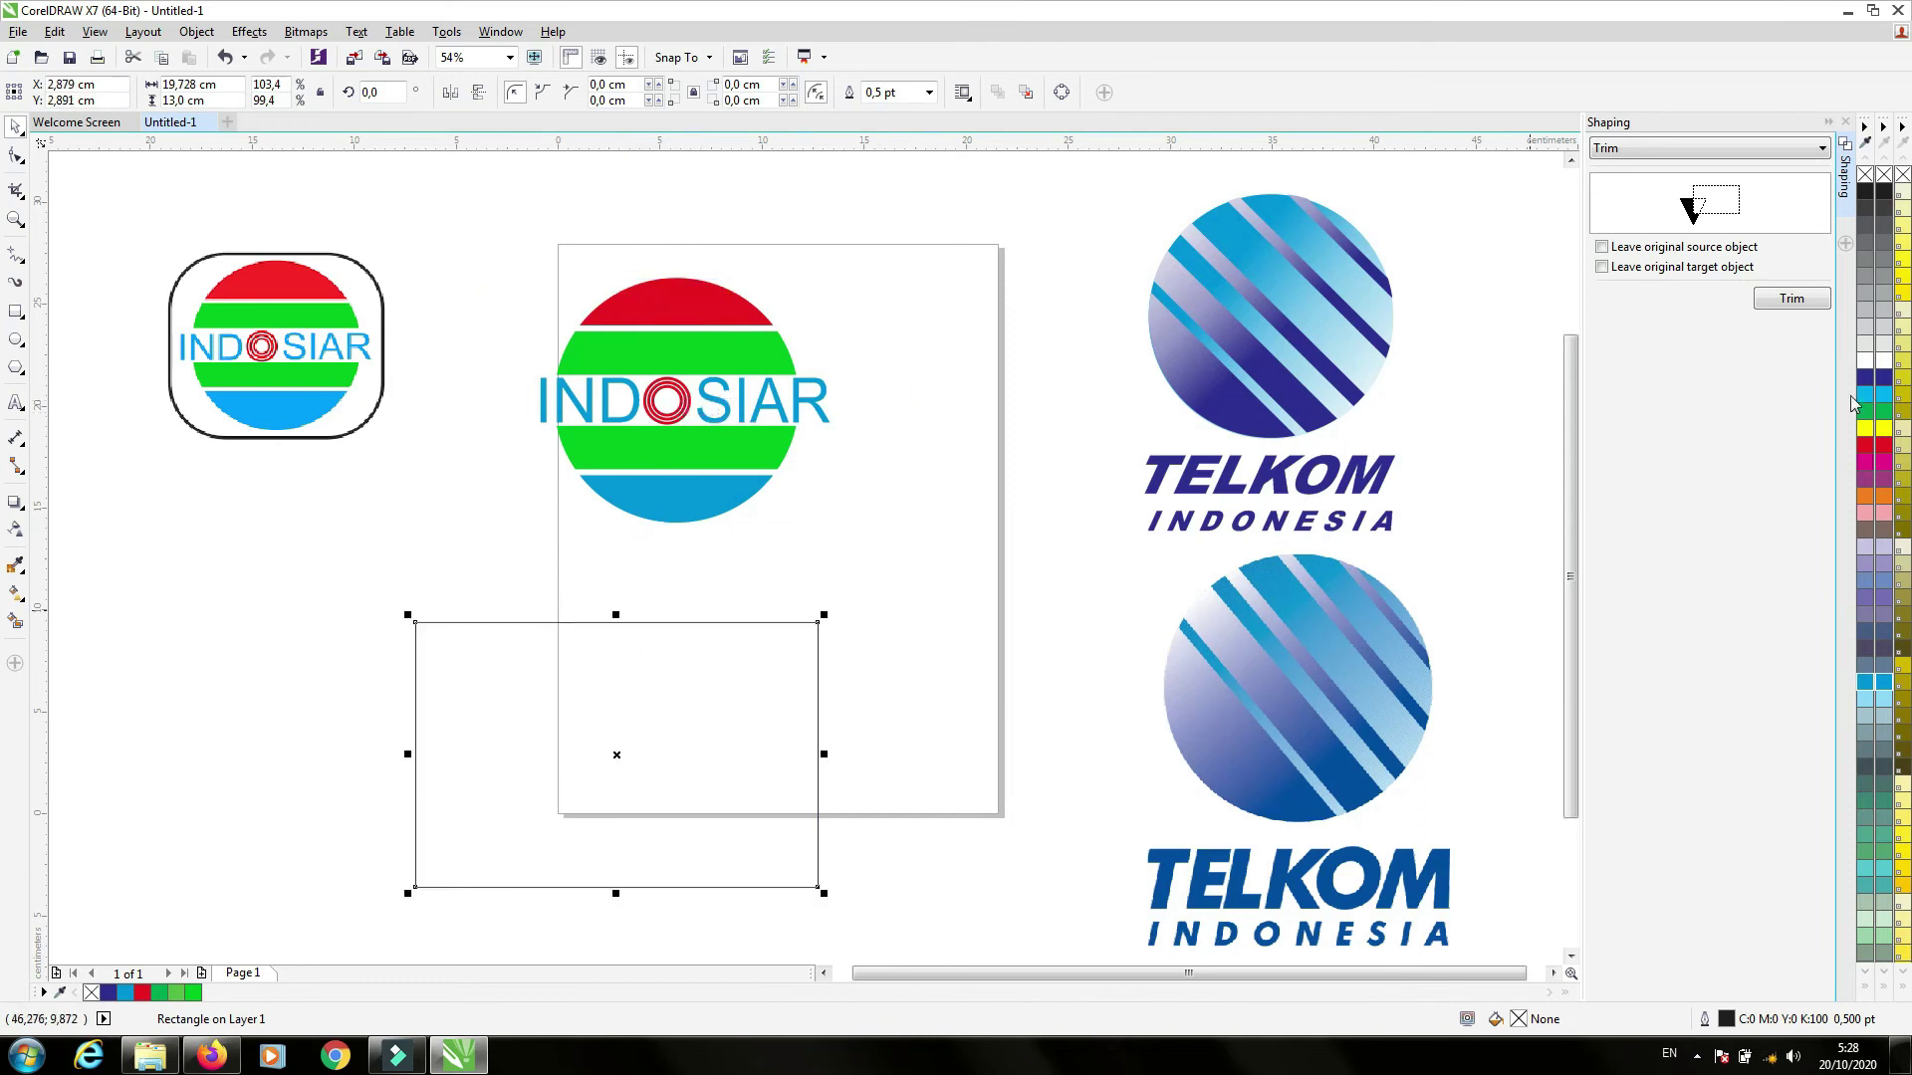
# - Fill the rectangle with white and round all its corners to a radius of about 4.5 cm
pyautogui.click(1866, 361)
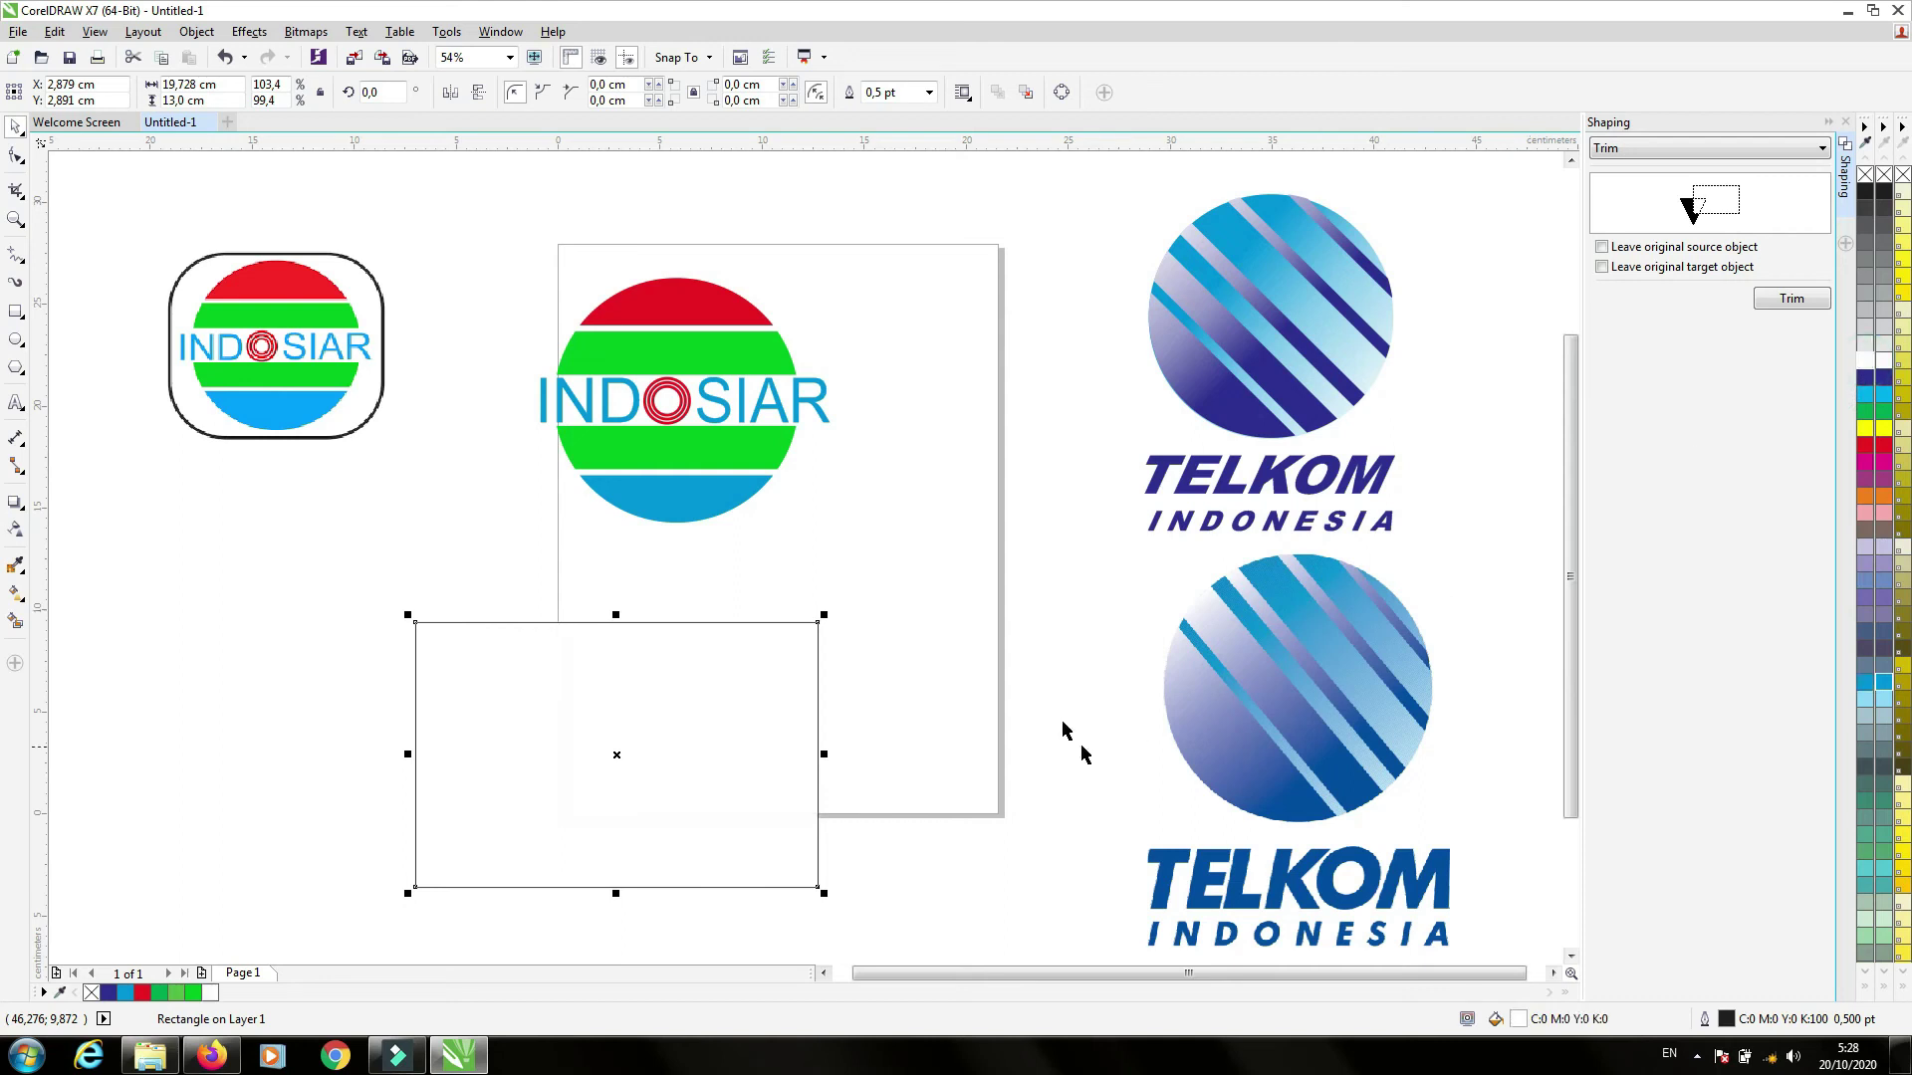
pyautogui.click(18, 158)
pyautogui.moveTo(416, 624); pyautogui.dragTo(507, 684)
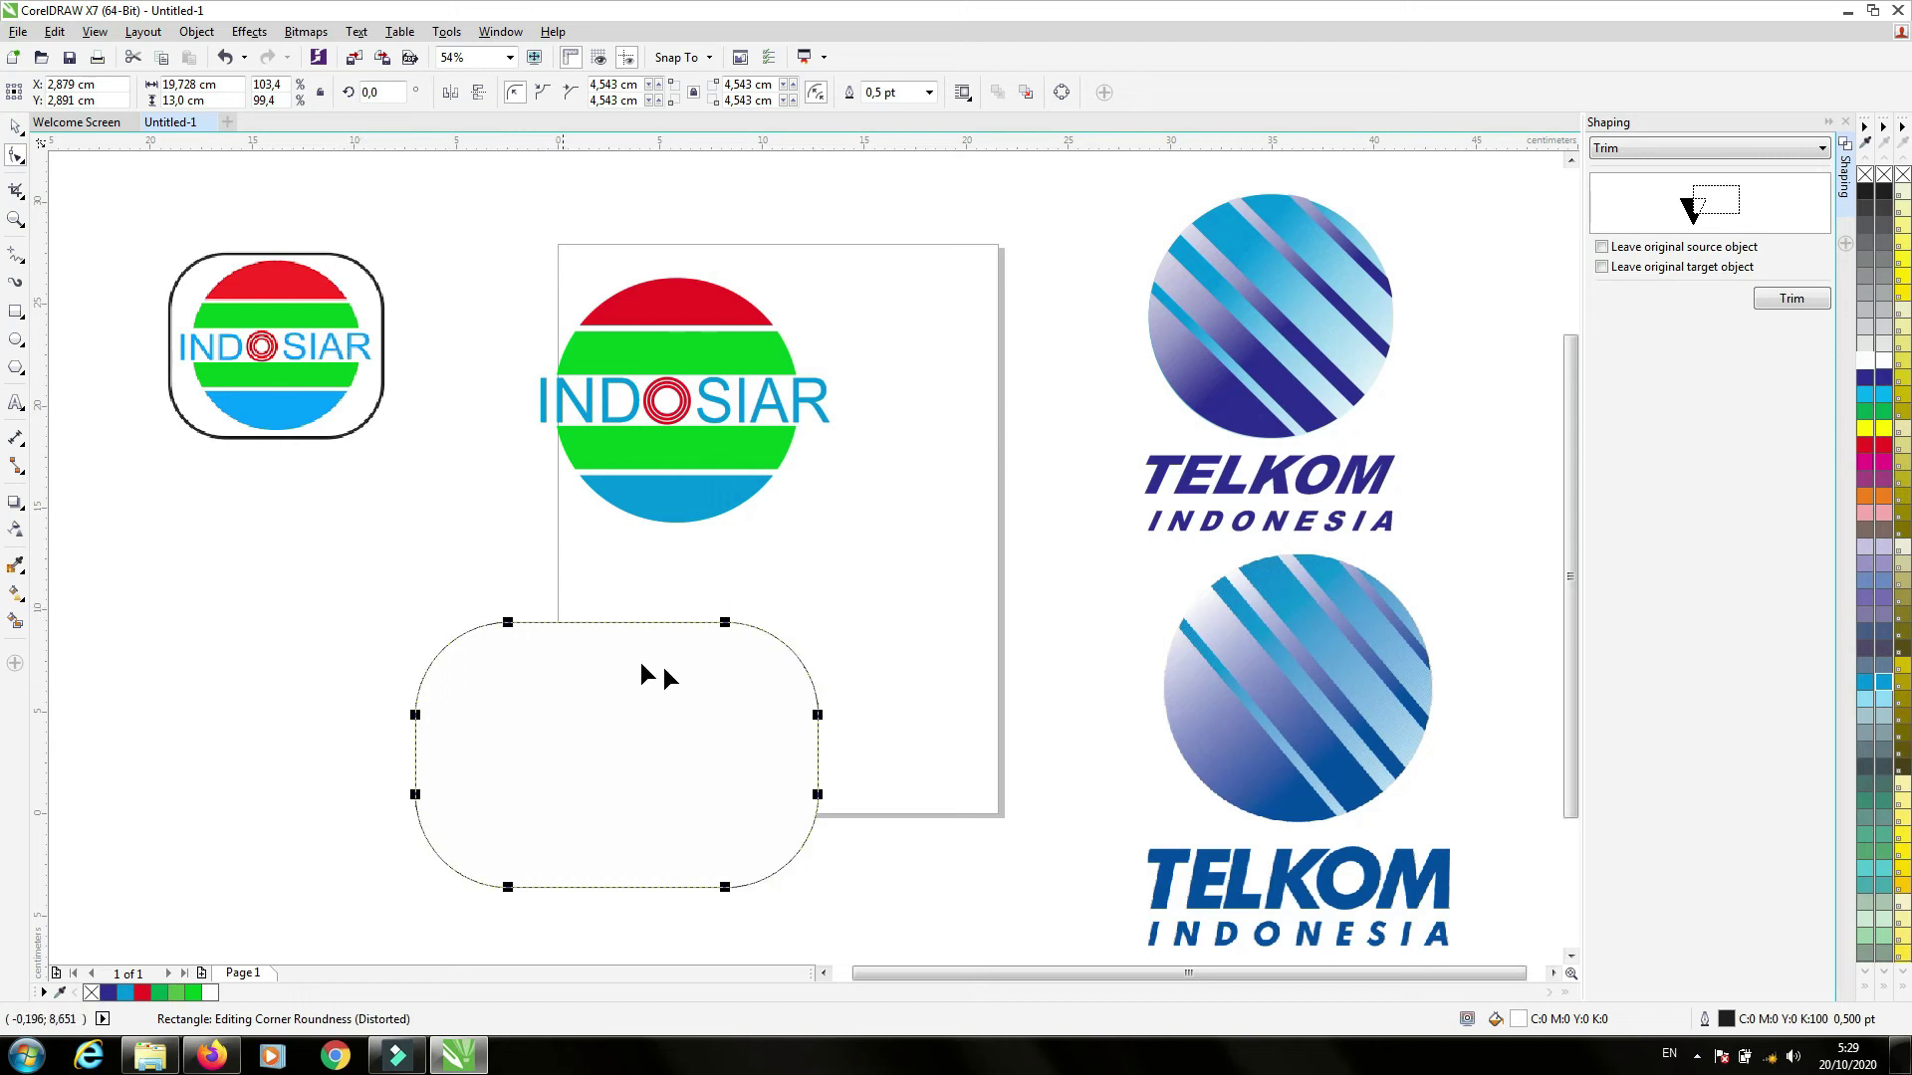
pyautogui.click(15, 126)
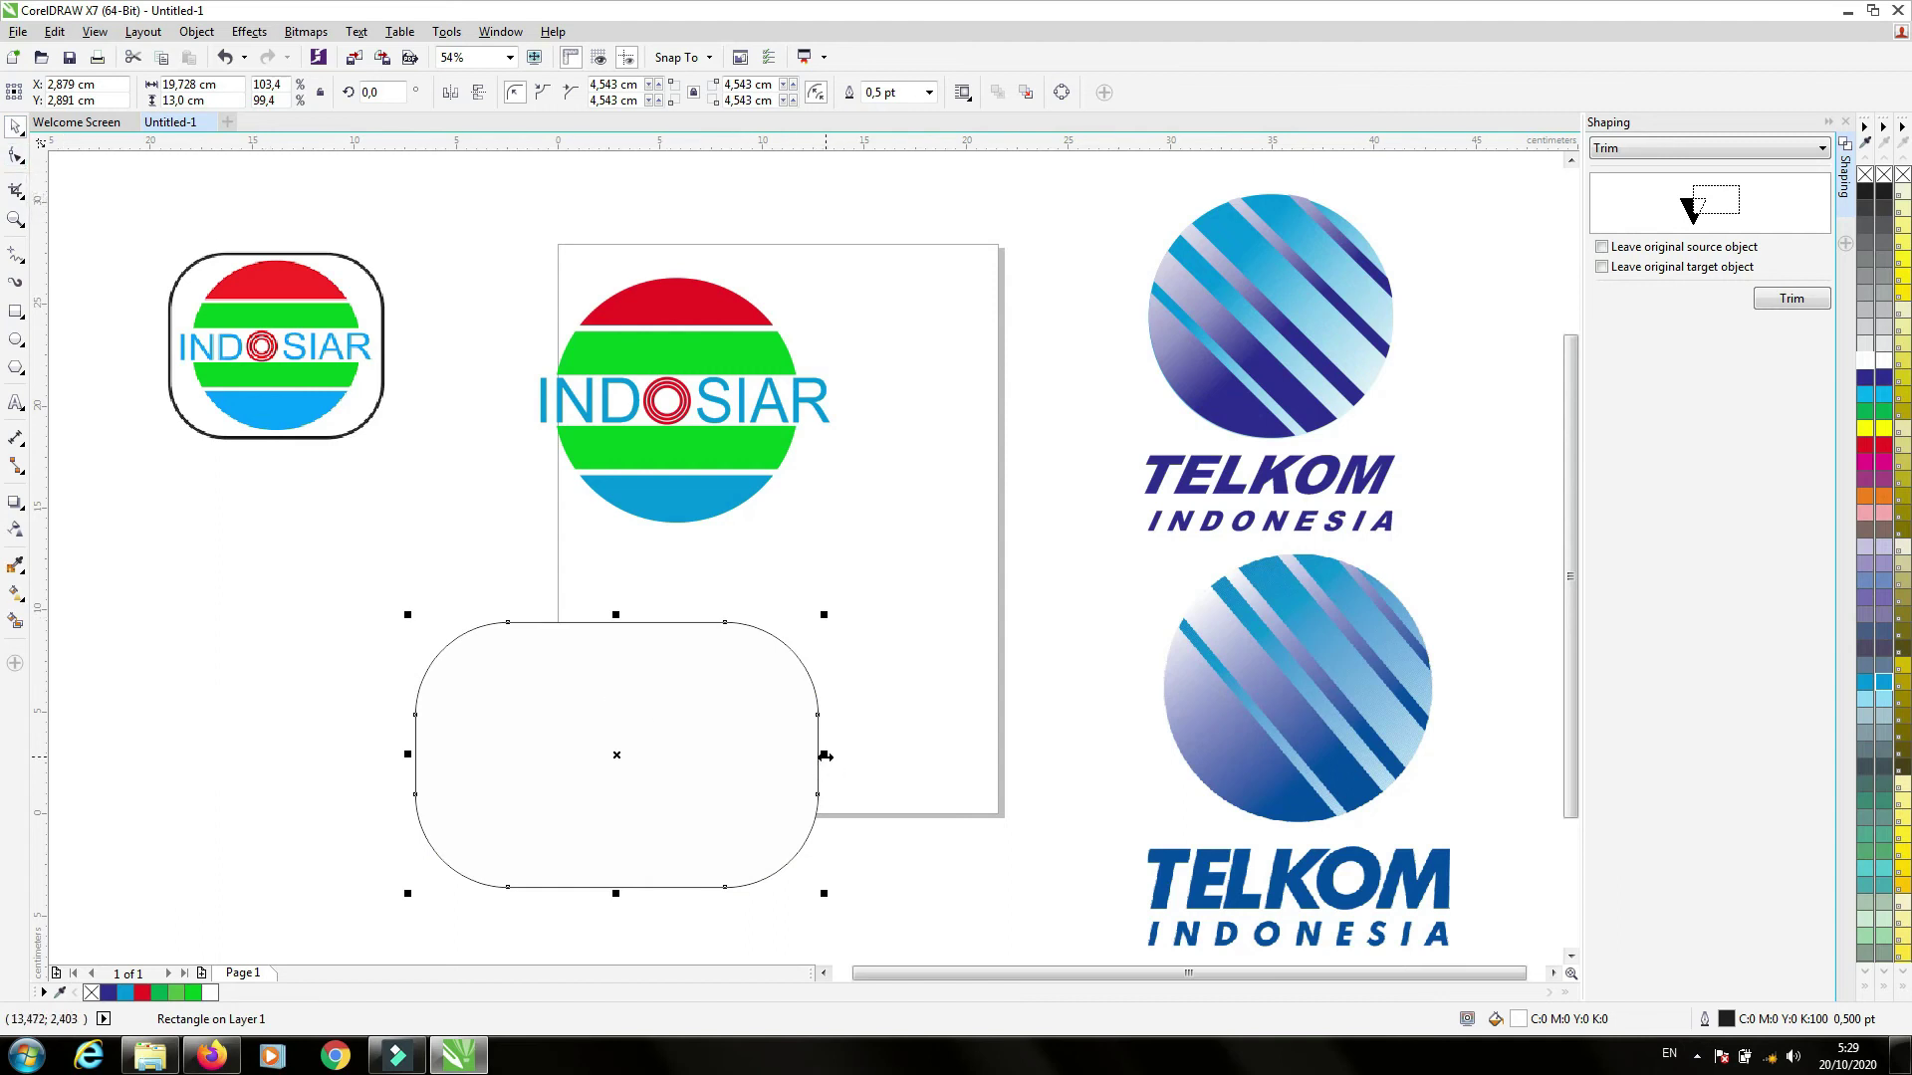
# - Narrow the rounded rectangle to about 17.3 cm and try it over the logo, returning it below
pyautogui.moveTo(823, 753); pyautogui.dragTo(768, 749)
pyautogui.moveTo(595, 755); pyautogui.dragTo(668, 398)
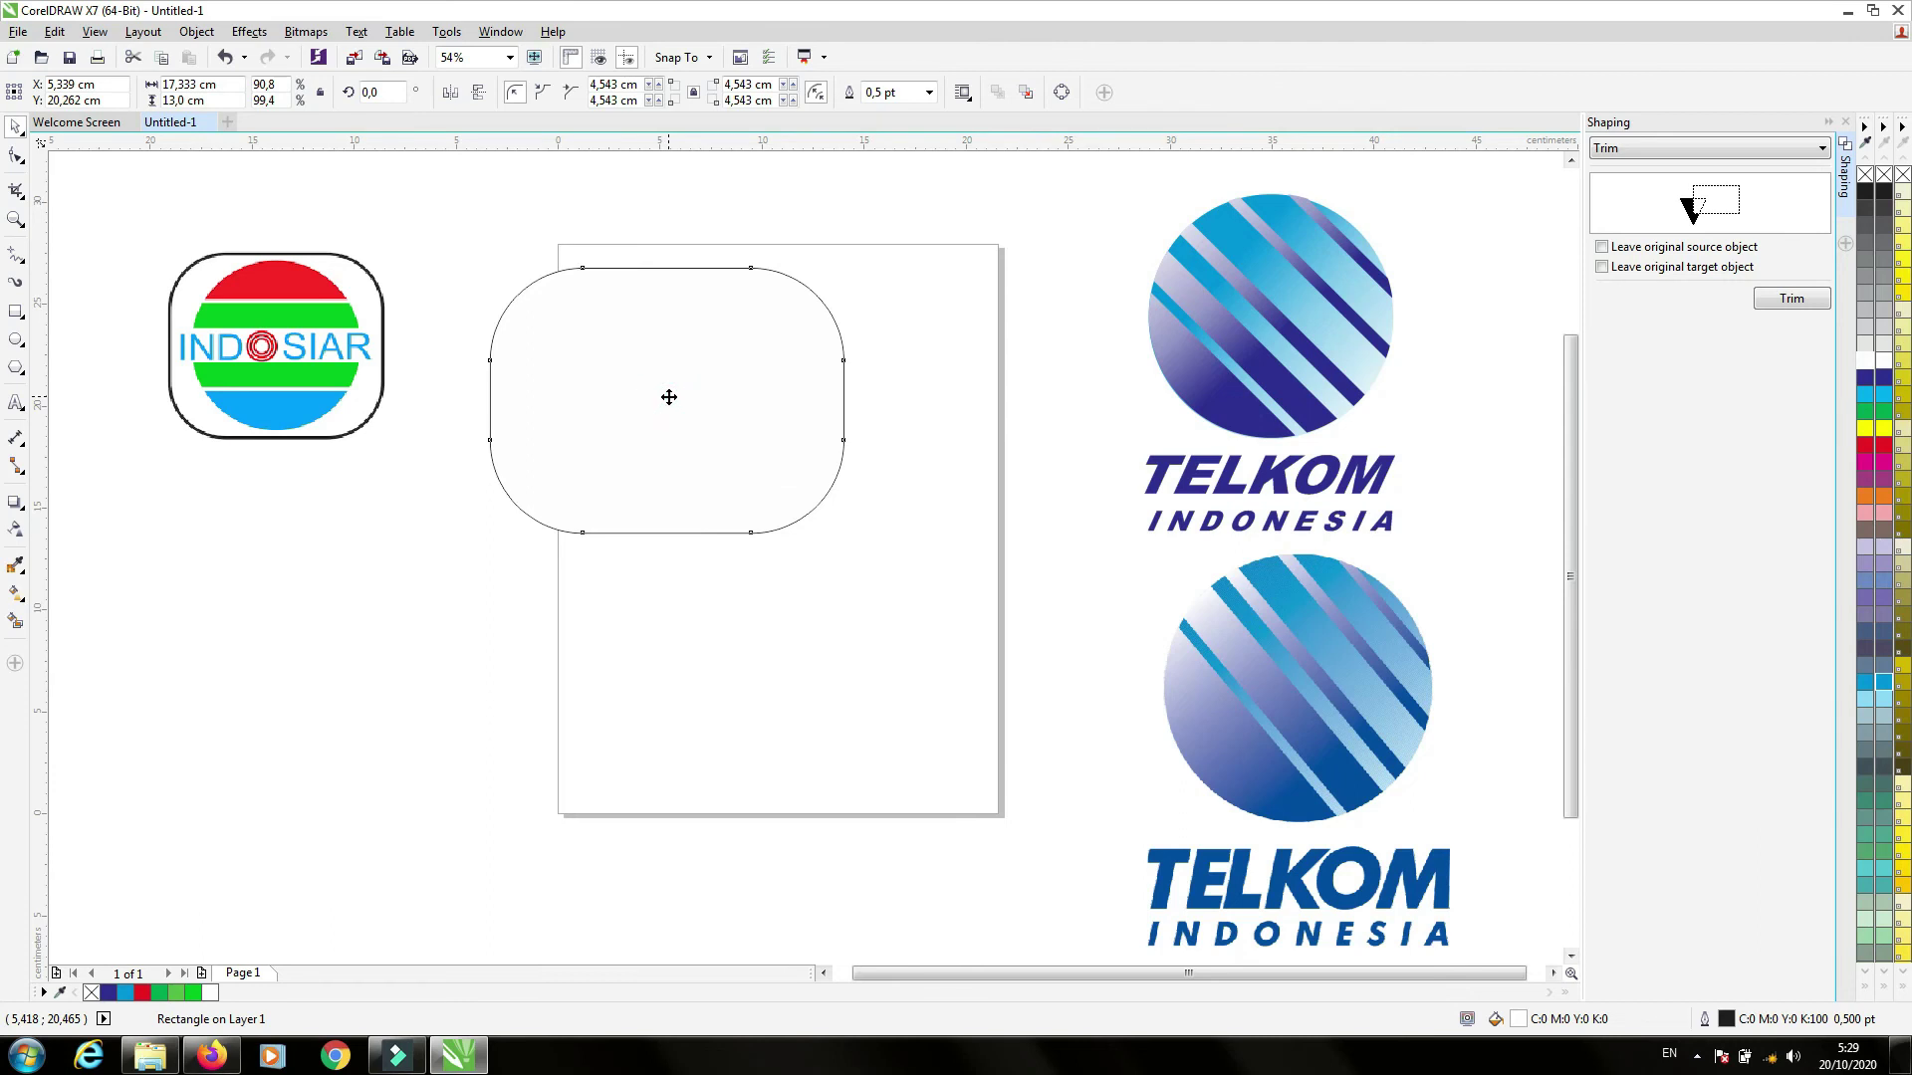
pyautogui.moveTo(669, 397); pyautogui.dragTo(658, 663)
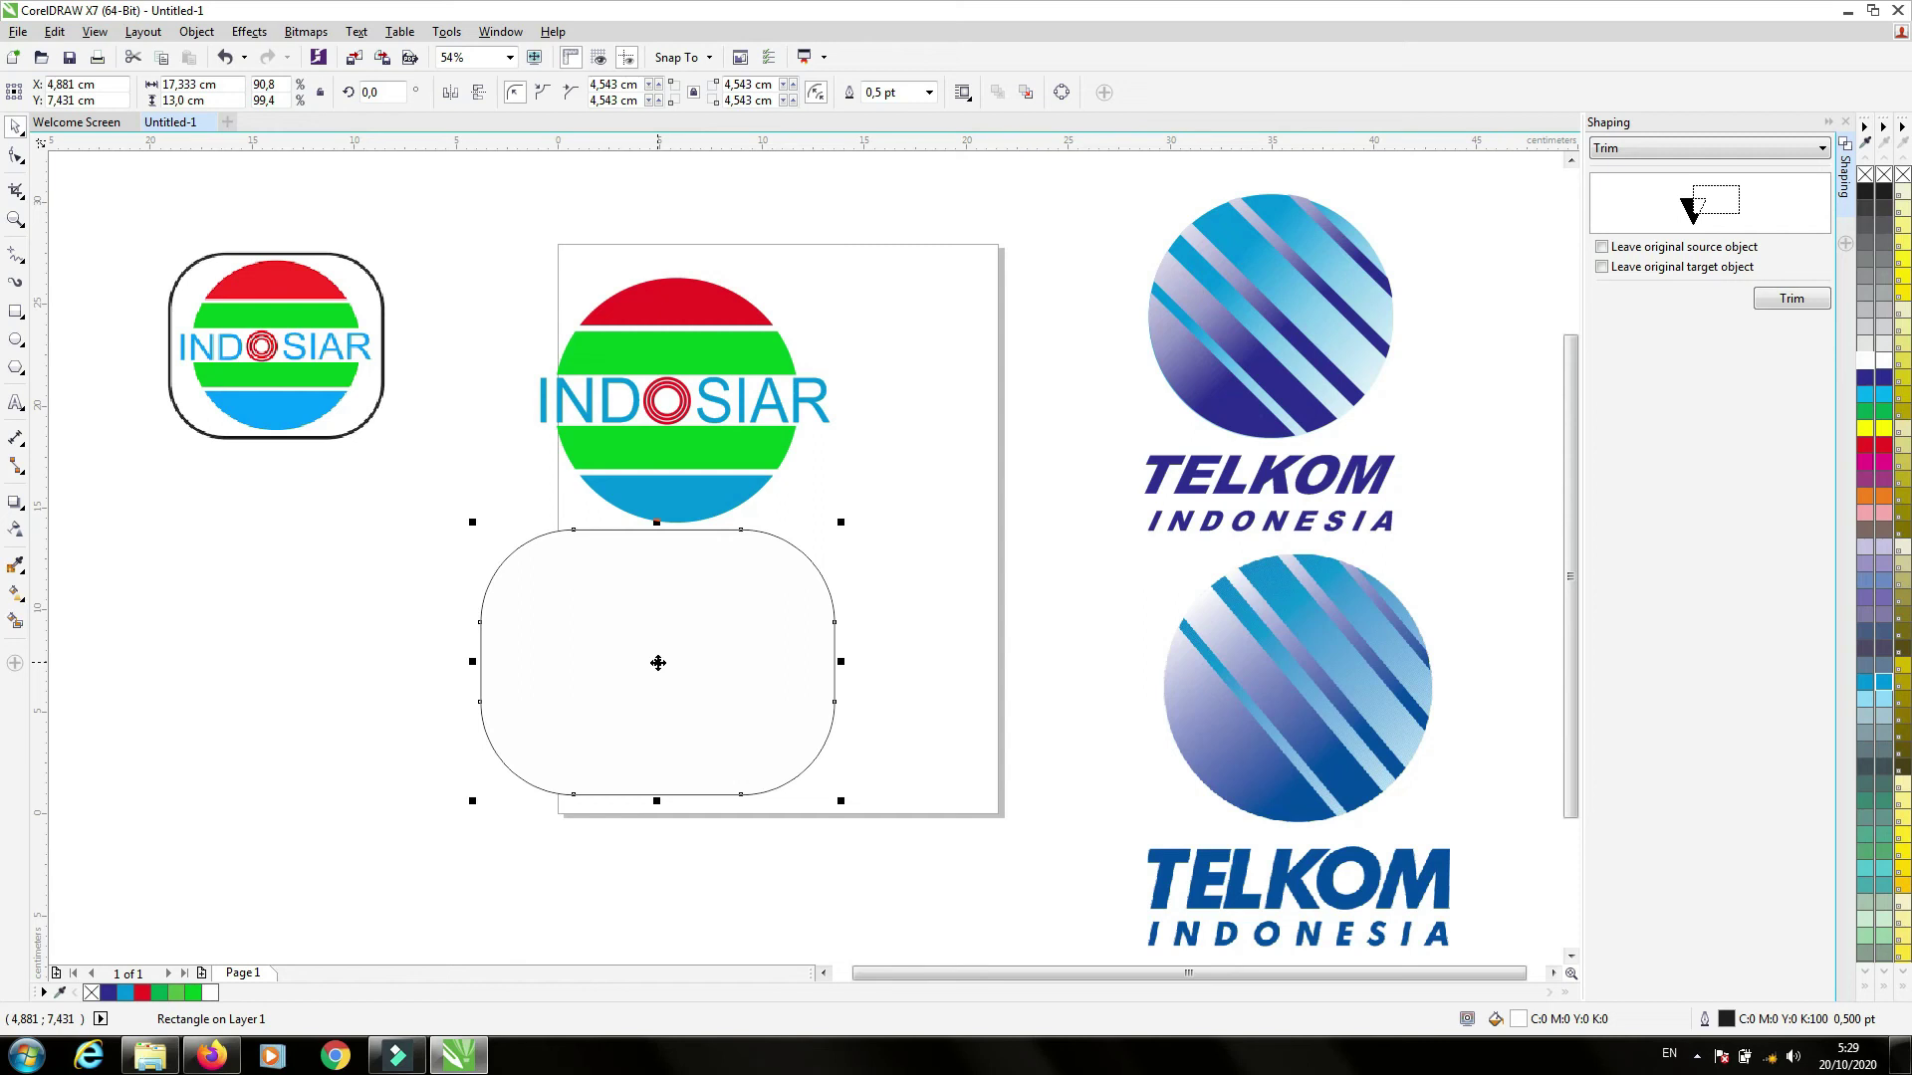
pyautogui.moveTo(659, 662); pyautogui.dragTo(654, 704)
# - Move the logo group slightly up and right, and raise the rounded rectangle so it overlaps the logo's lower half
pyautogui.moveTo(494, 237); pyautogui.dragTo(899, 573)
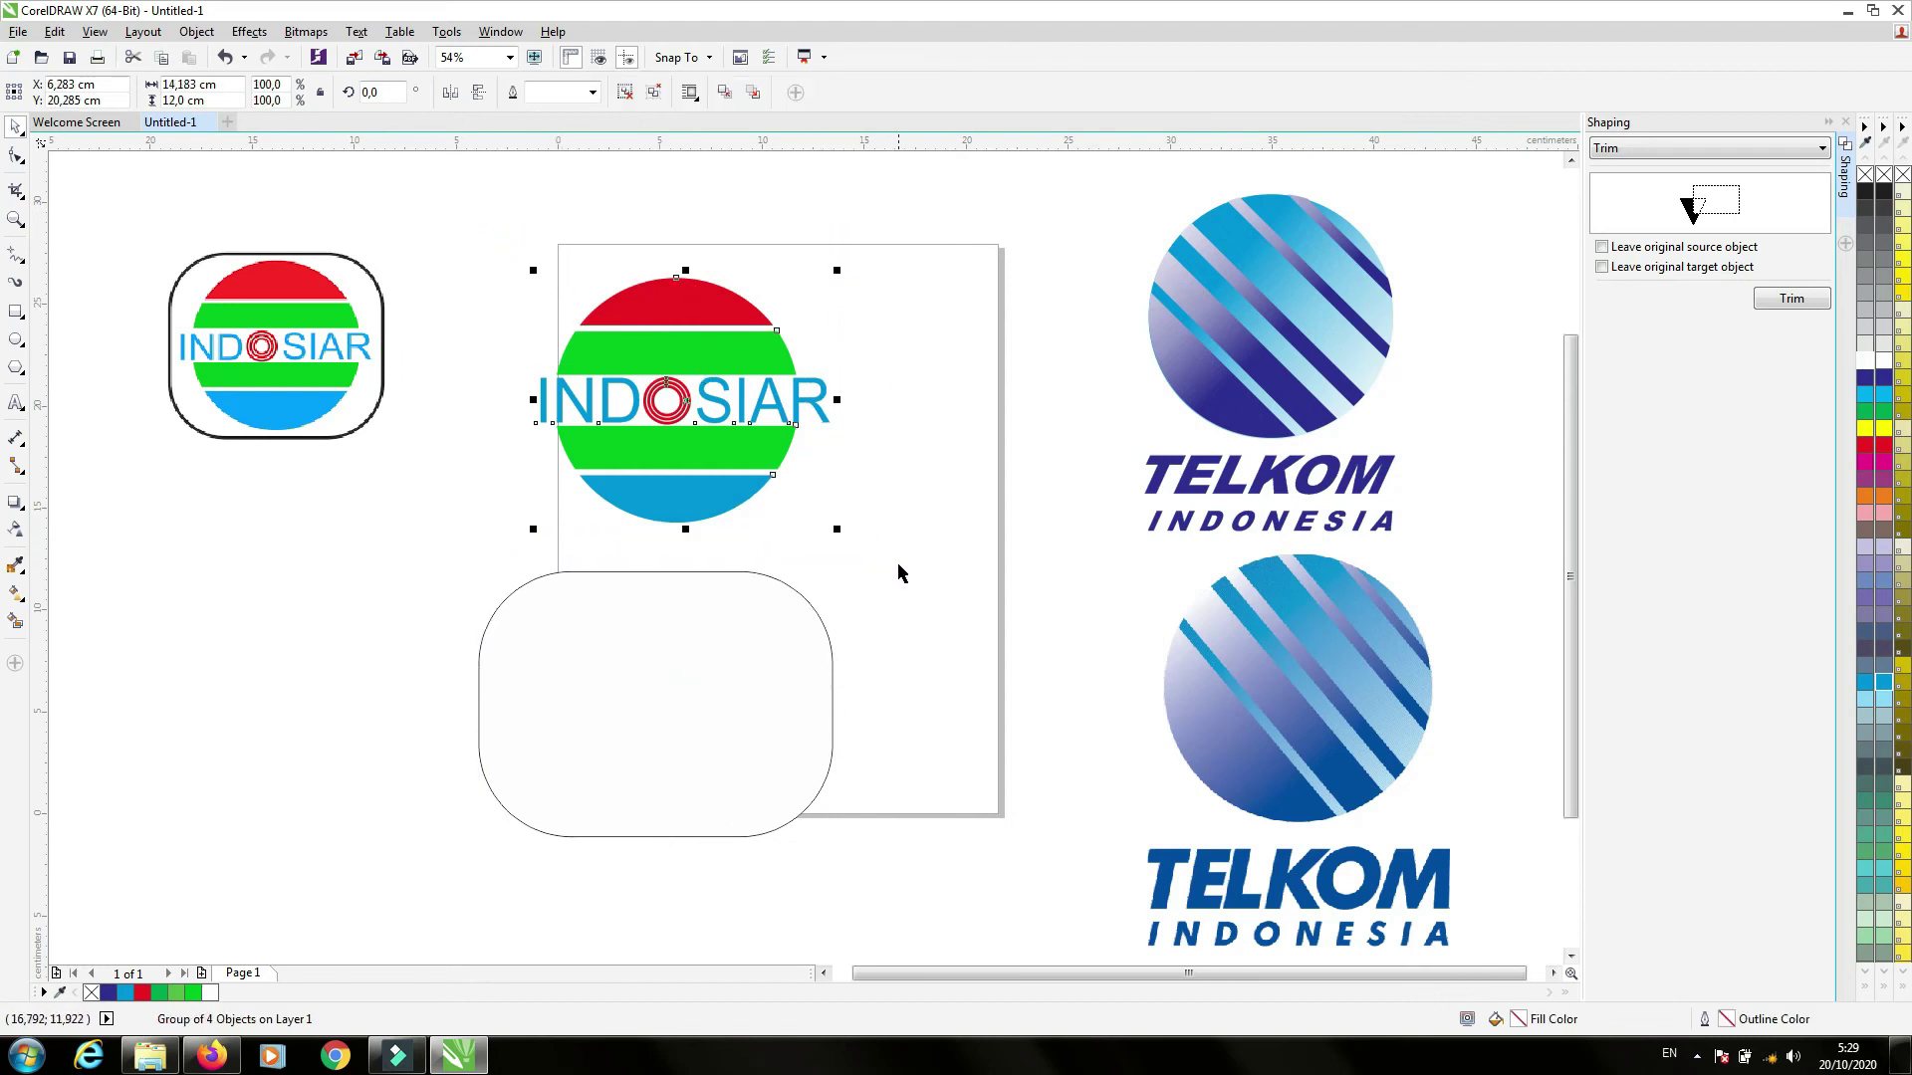
pyautogui.click(891, 480)
pyautogui.moveTo(507, 227); pyautogui.dragTo(877, 553)
pyautogui.moveTo(697, 332)
pyautogui.mouseDown()
pyautogui.moveTo(813, 270)
pyautogui.moveTo(708, 311)
pyautogui.mouseUp()
pyautogui.moveTo(715, 615); pyautogui.dragTo(740, 444)
pyautogui.moveTo(763, 572); pyautogui.dragTo(783, 558)
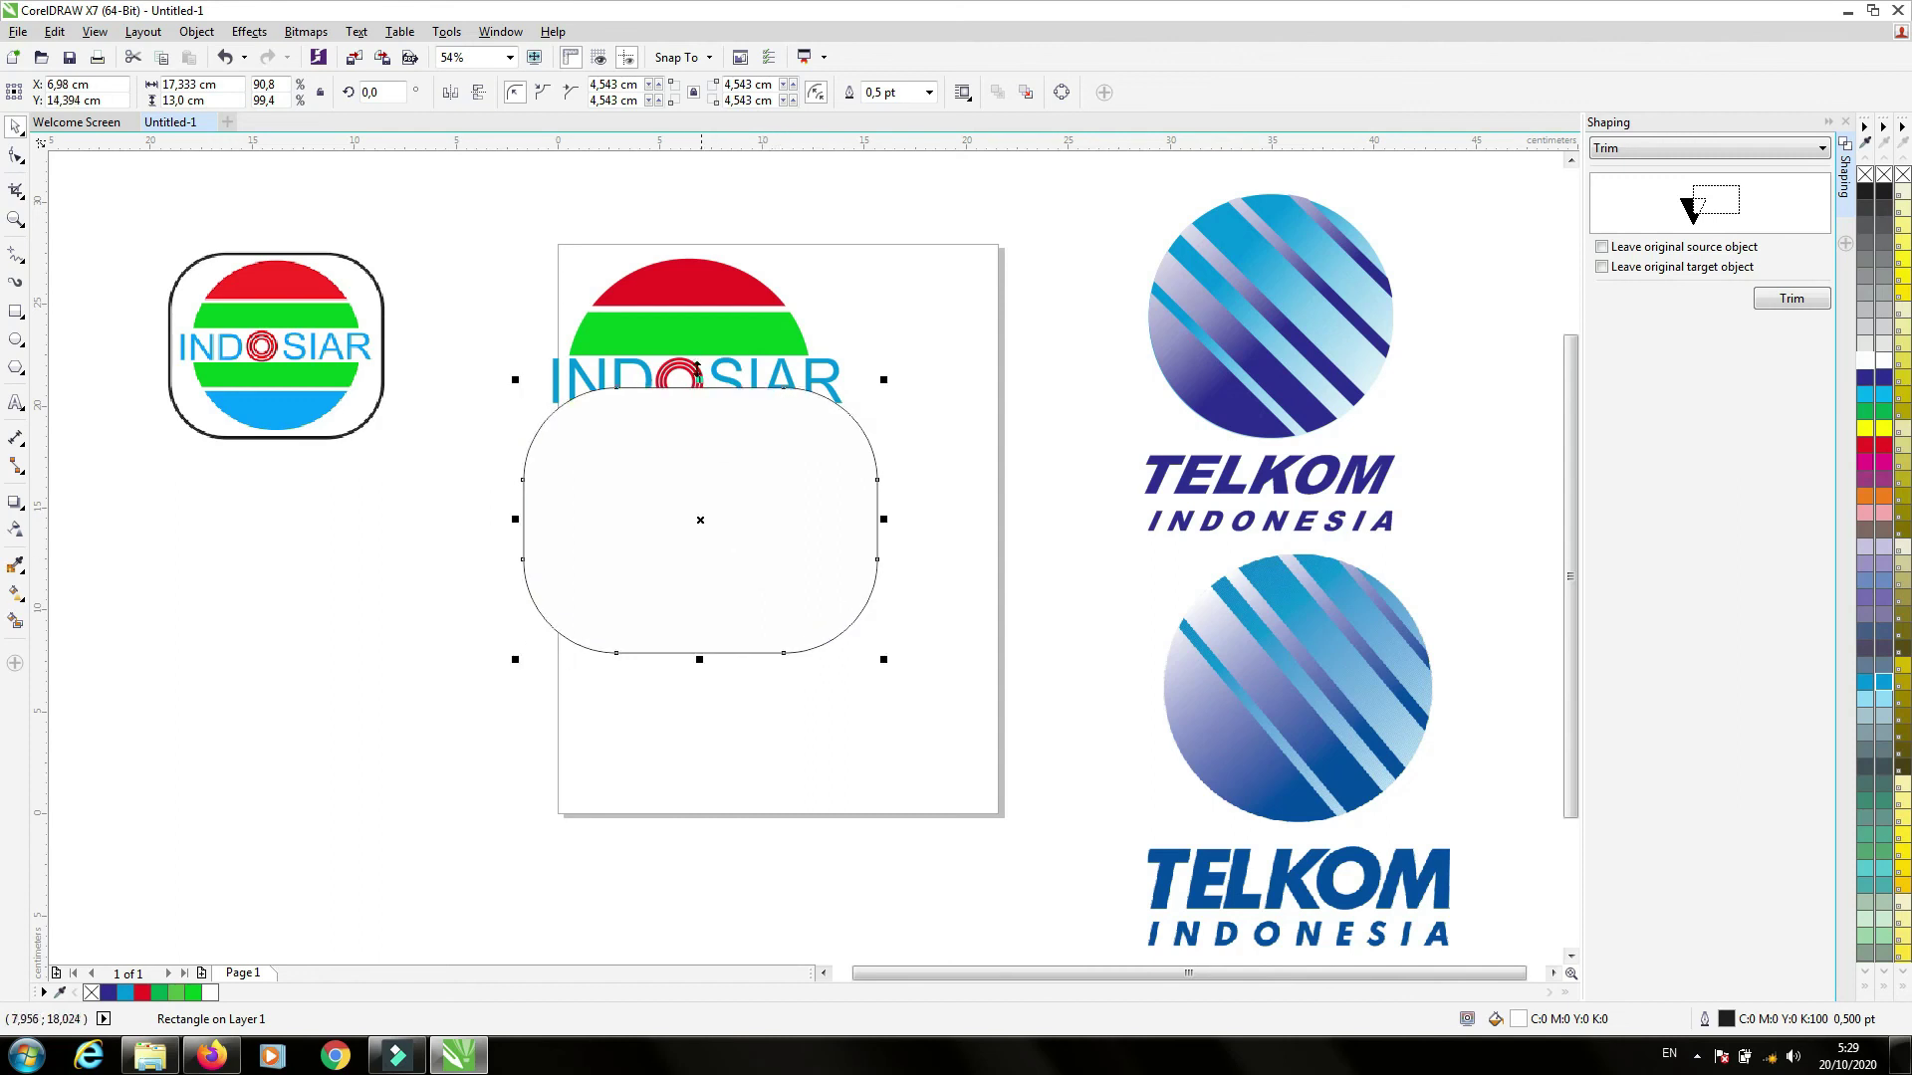
pyautogui.moveTo(730, 483); pyautogui.dragTo(719, 486)
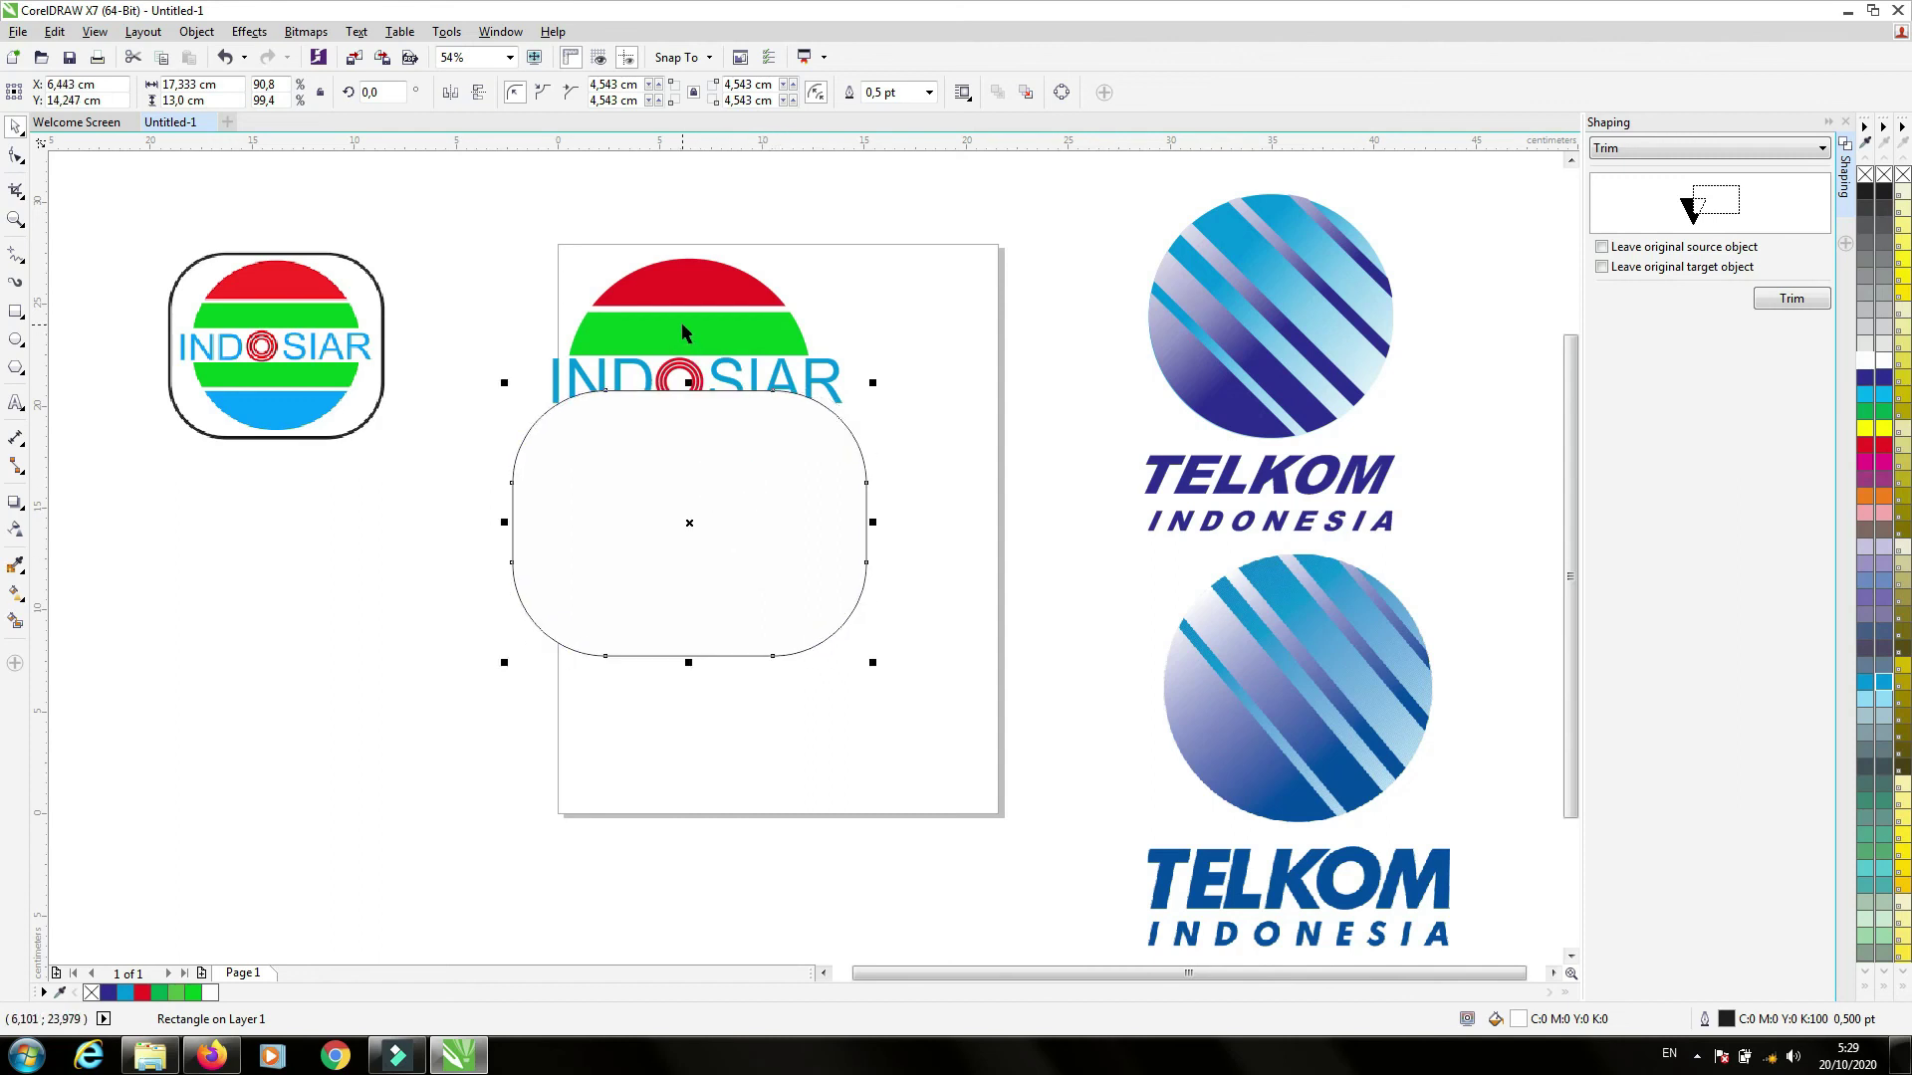
# - Bring the logo group to the front of the page, above the white rounded rectangle
pyautogui.click(681, 320)
pyautogui.rightClick(681, 322)
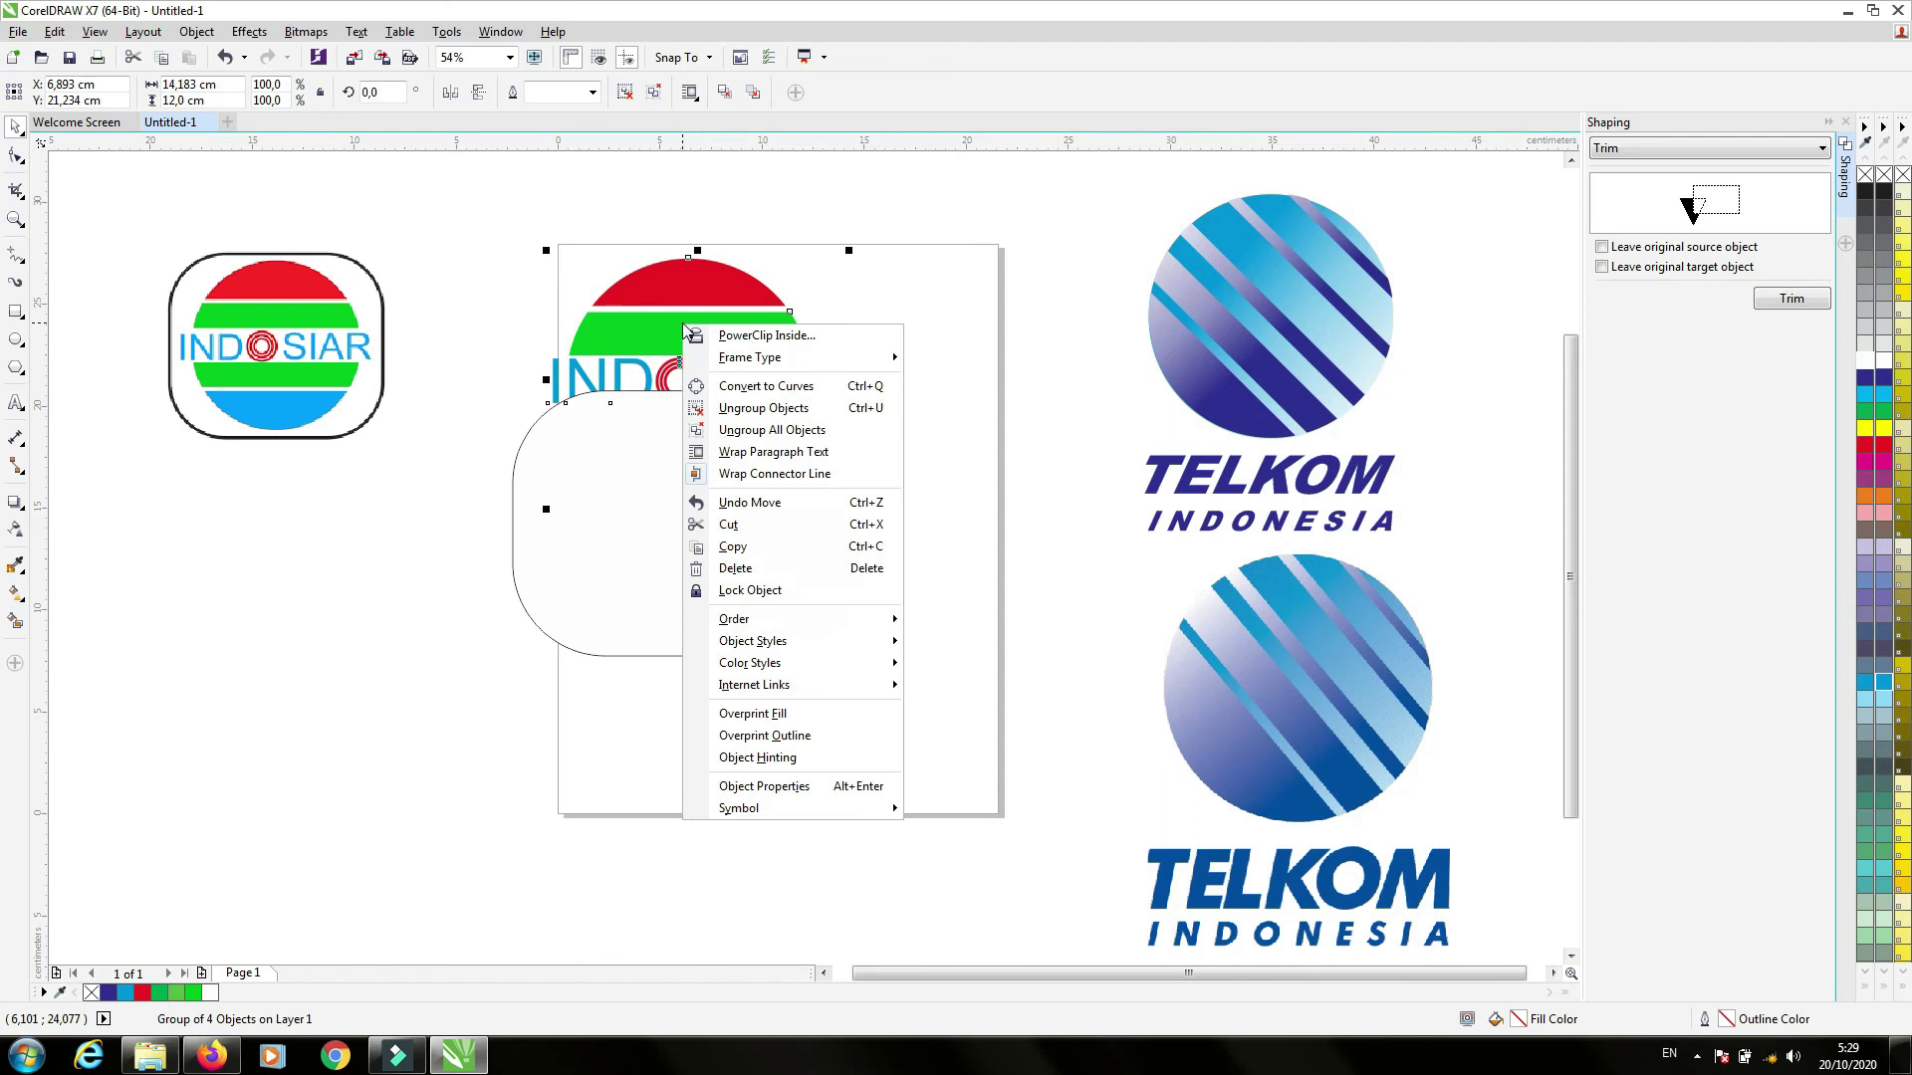
pyautogui.moveTo(817, 621)
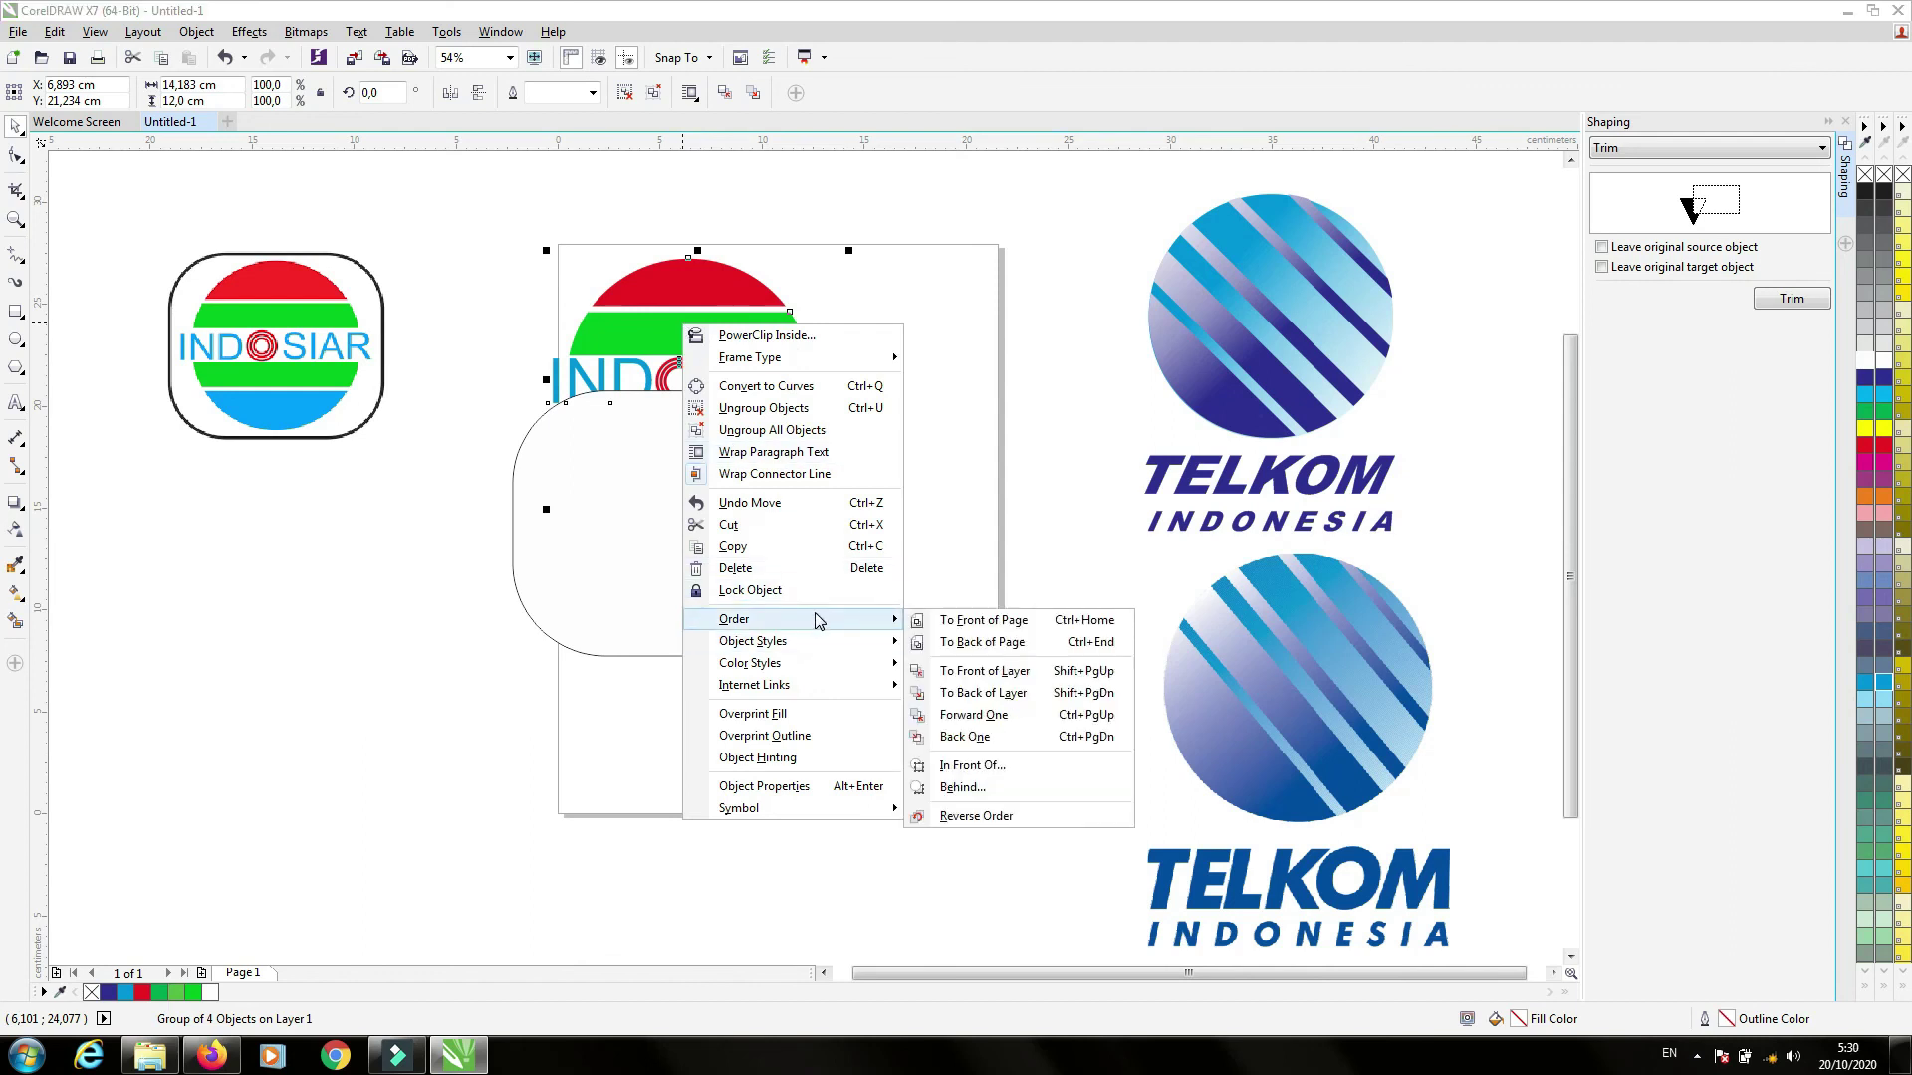
pyautogui.click(976, 625)
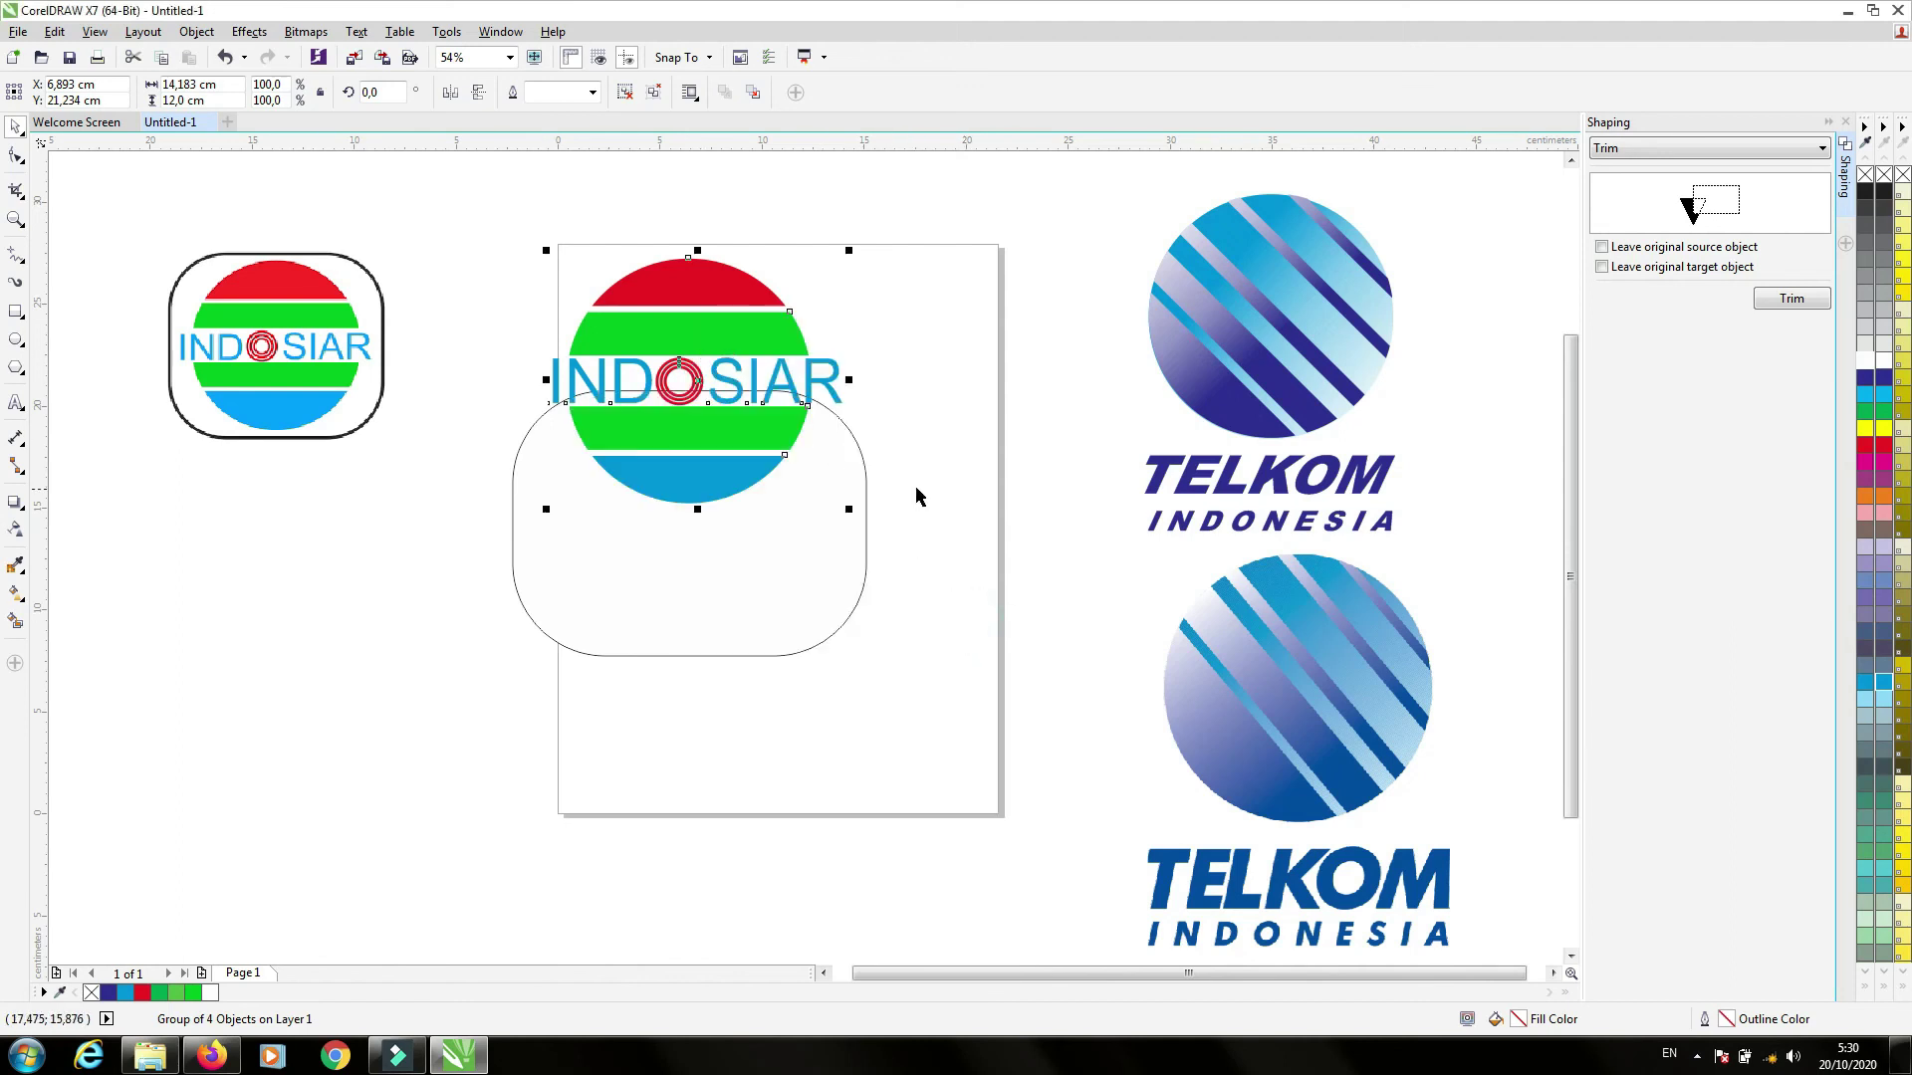
# - Centre the logo group horizontally and vertically on the rounded rectangle
pyautogui.keyDown('shift'); pyautogui.click(782, 645); pyautogui.keyUp('shift')
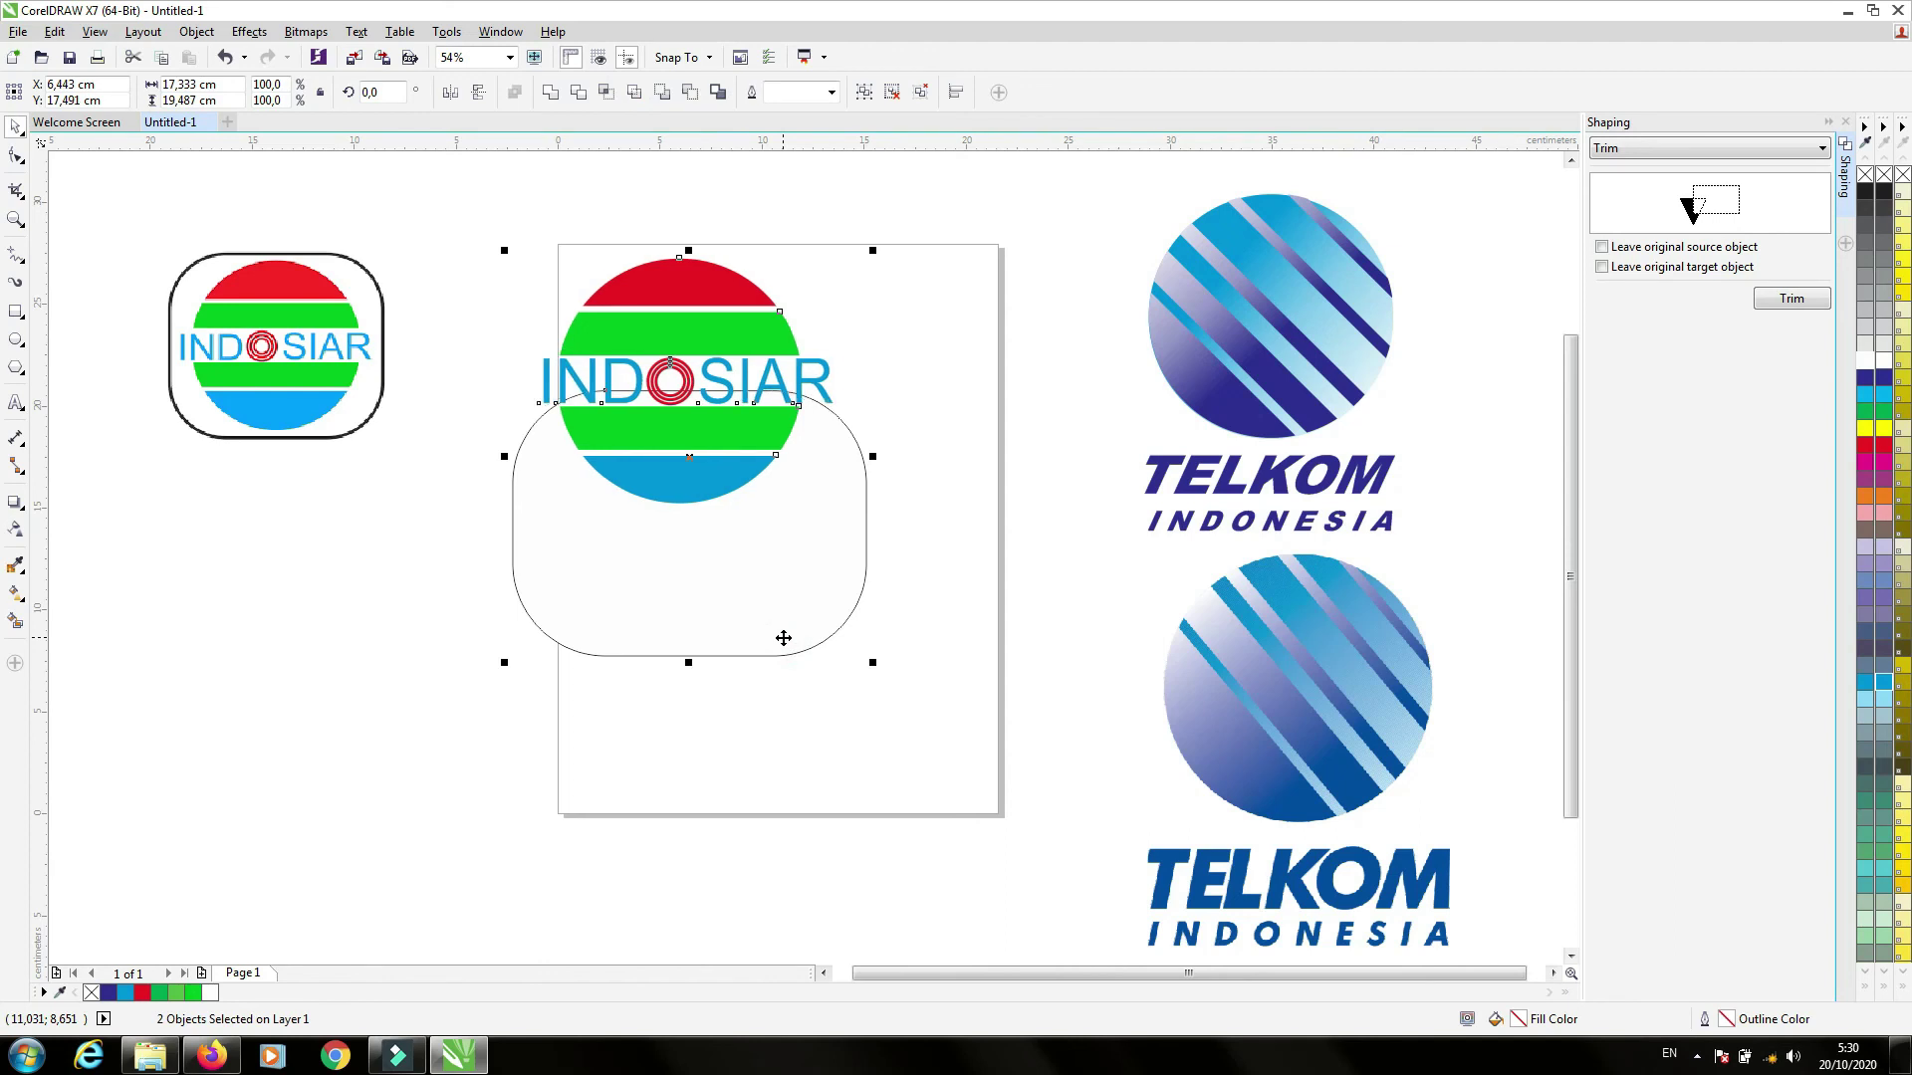
pyautogui.press('c')
pyautogui.press('e')
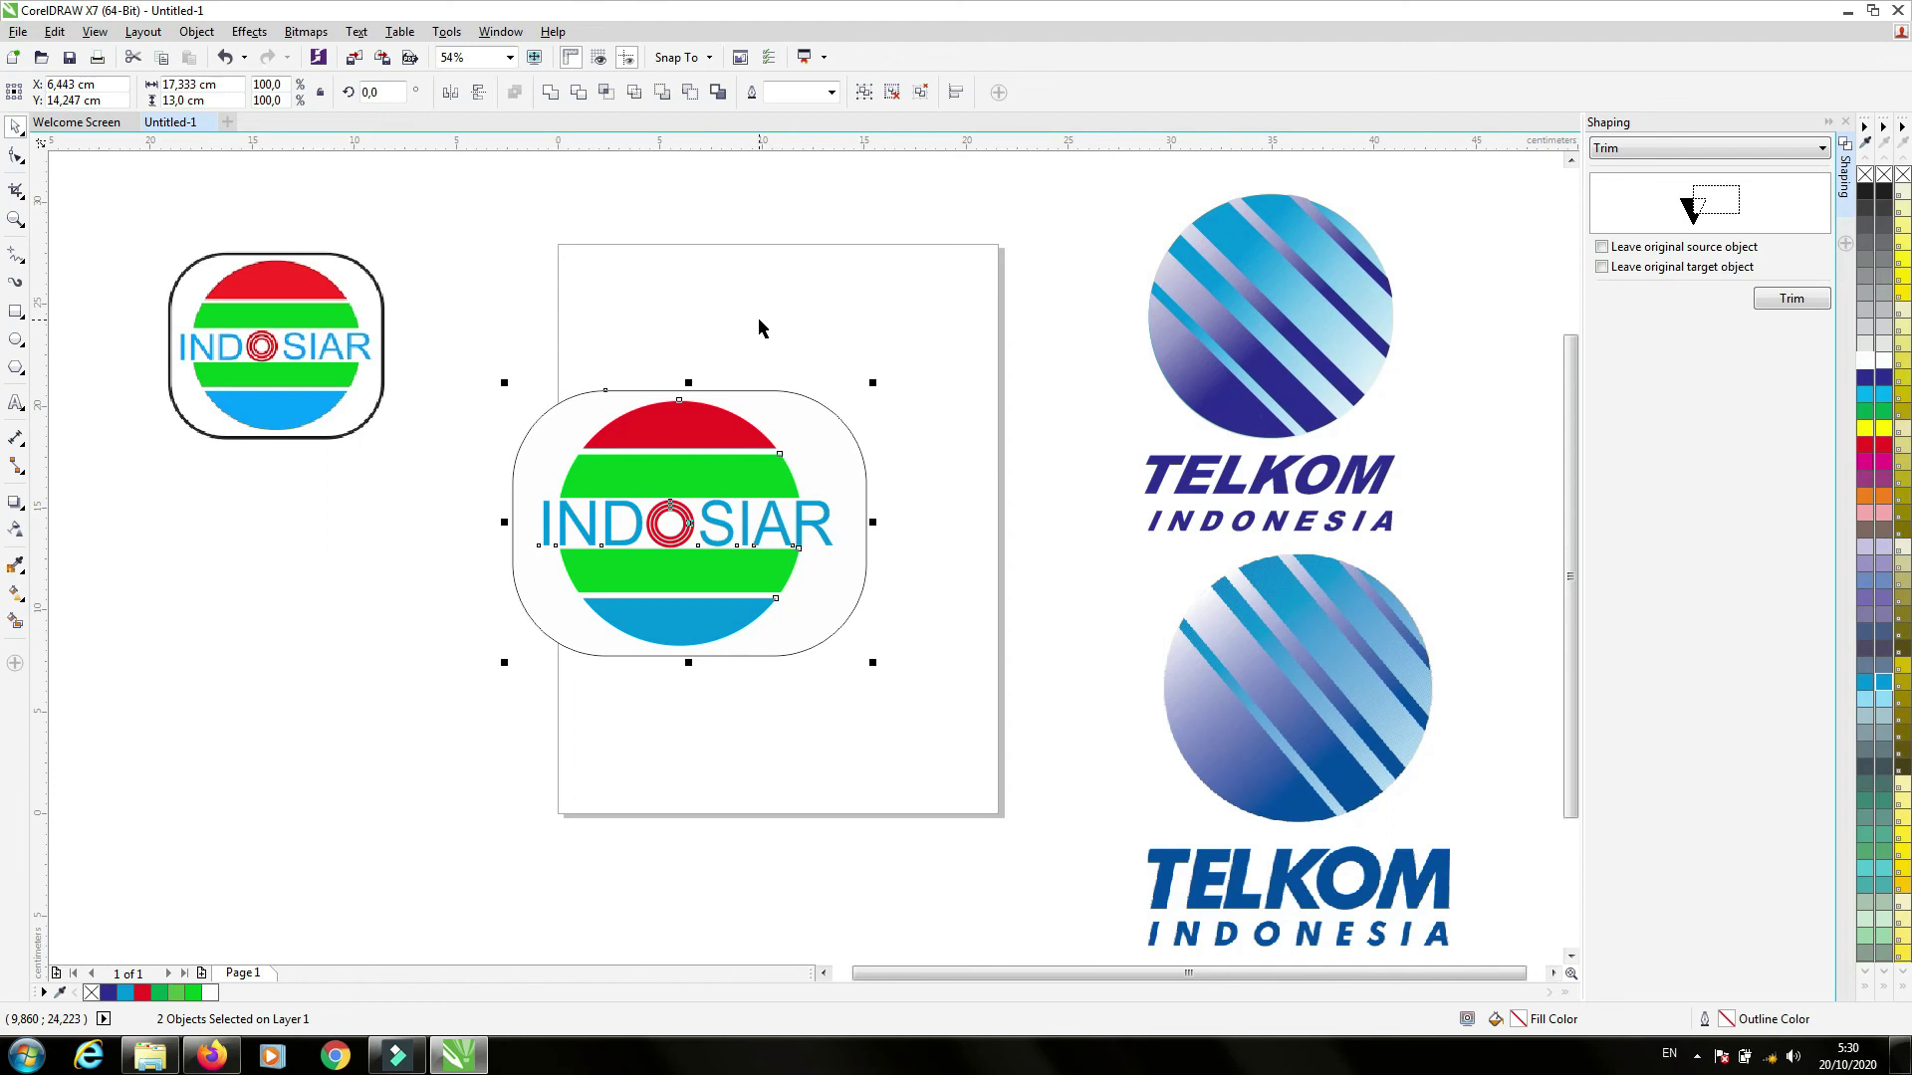
pyautogui.click(965, 438)
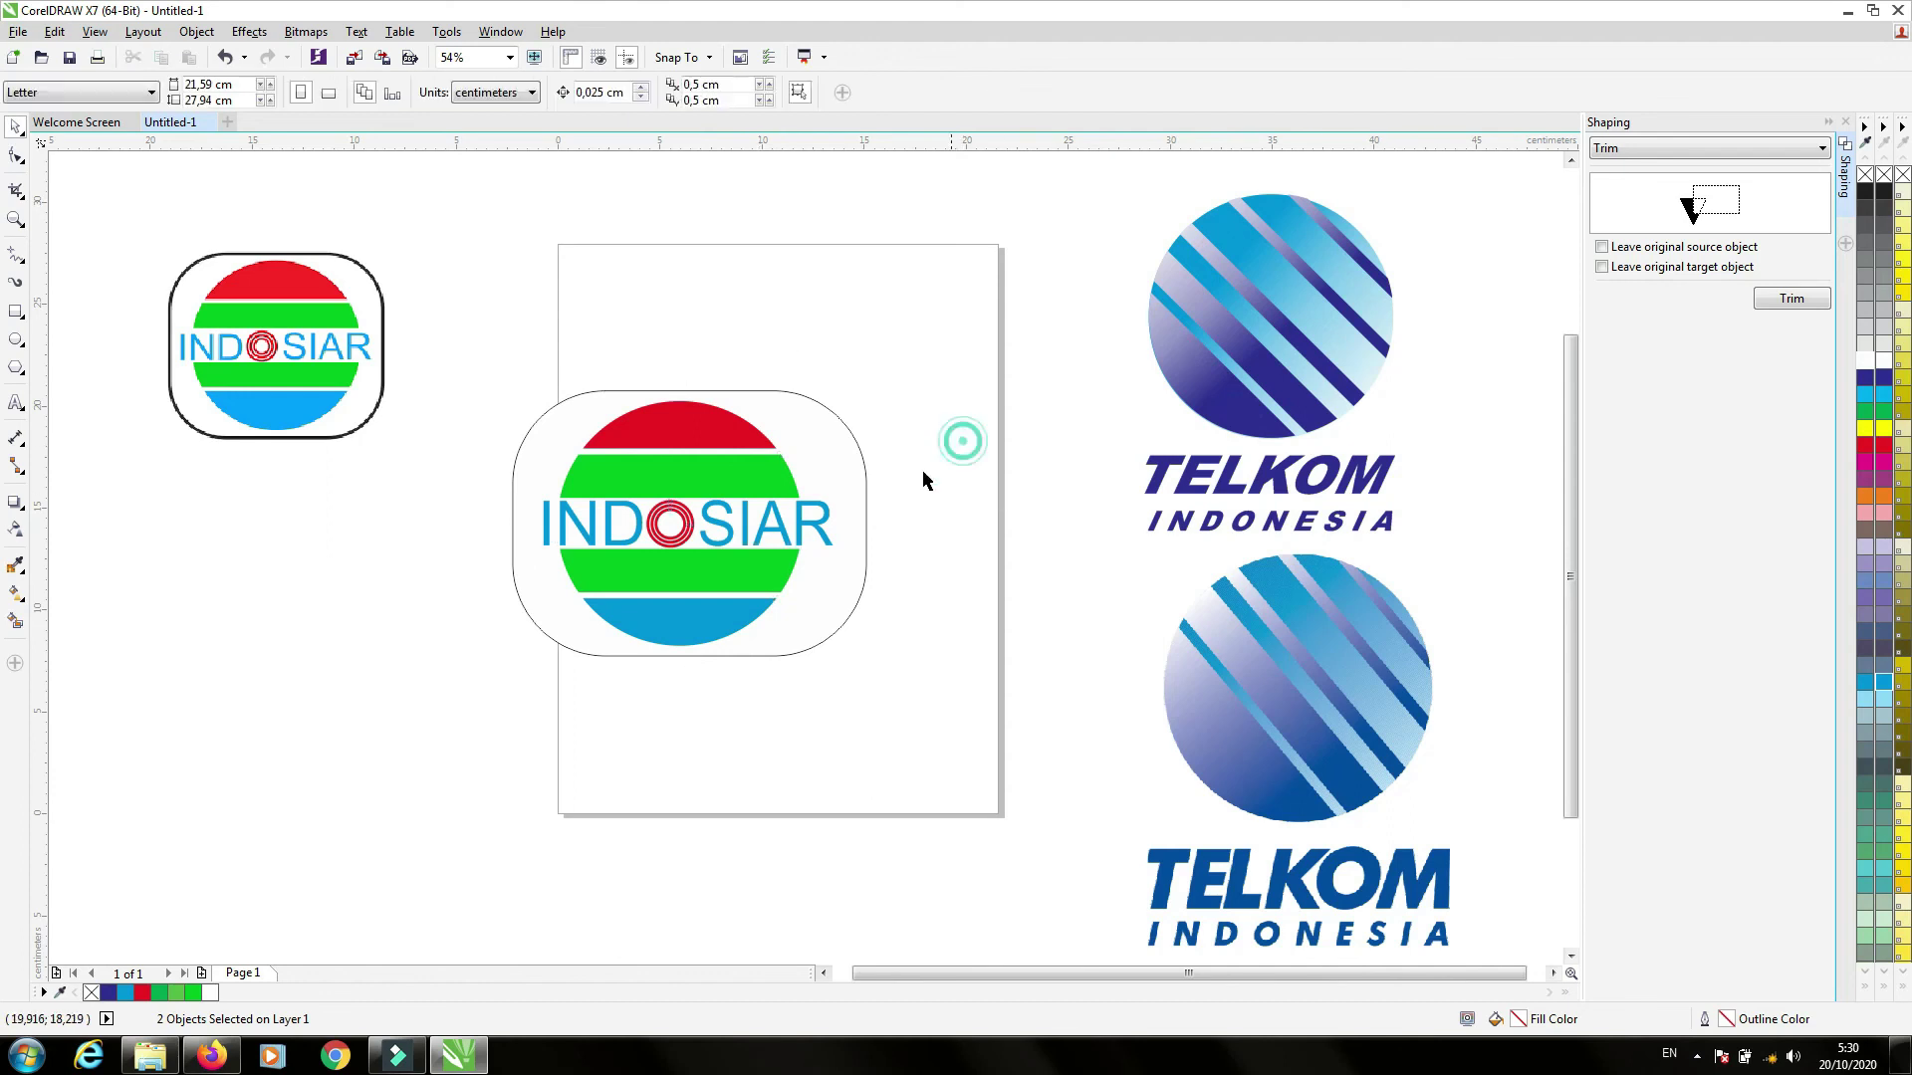
# - Set the rounded rectangle's outline width to 4 pt and pull its right edge in to a width of about 16.5 cm
pyautogui.click(867, 484)
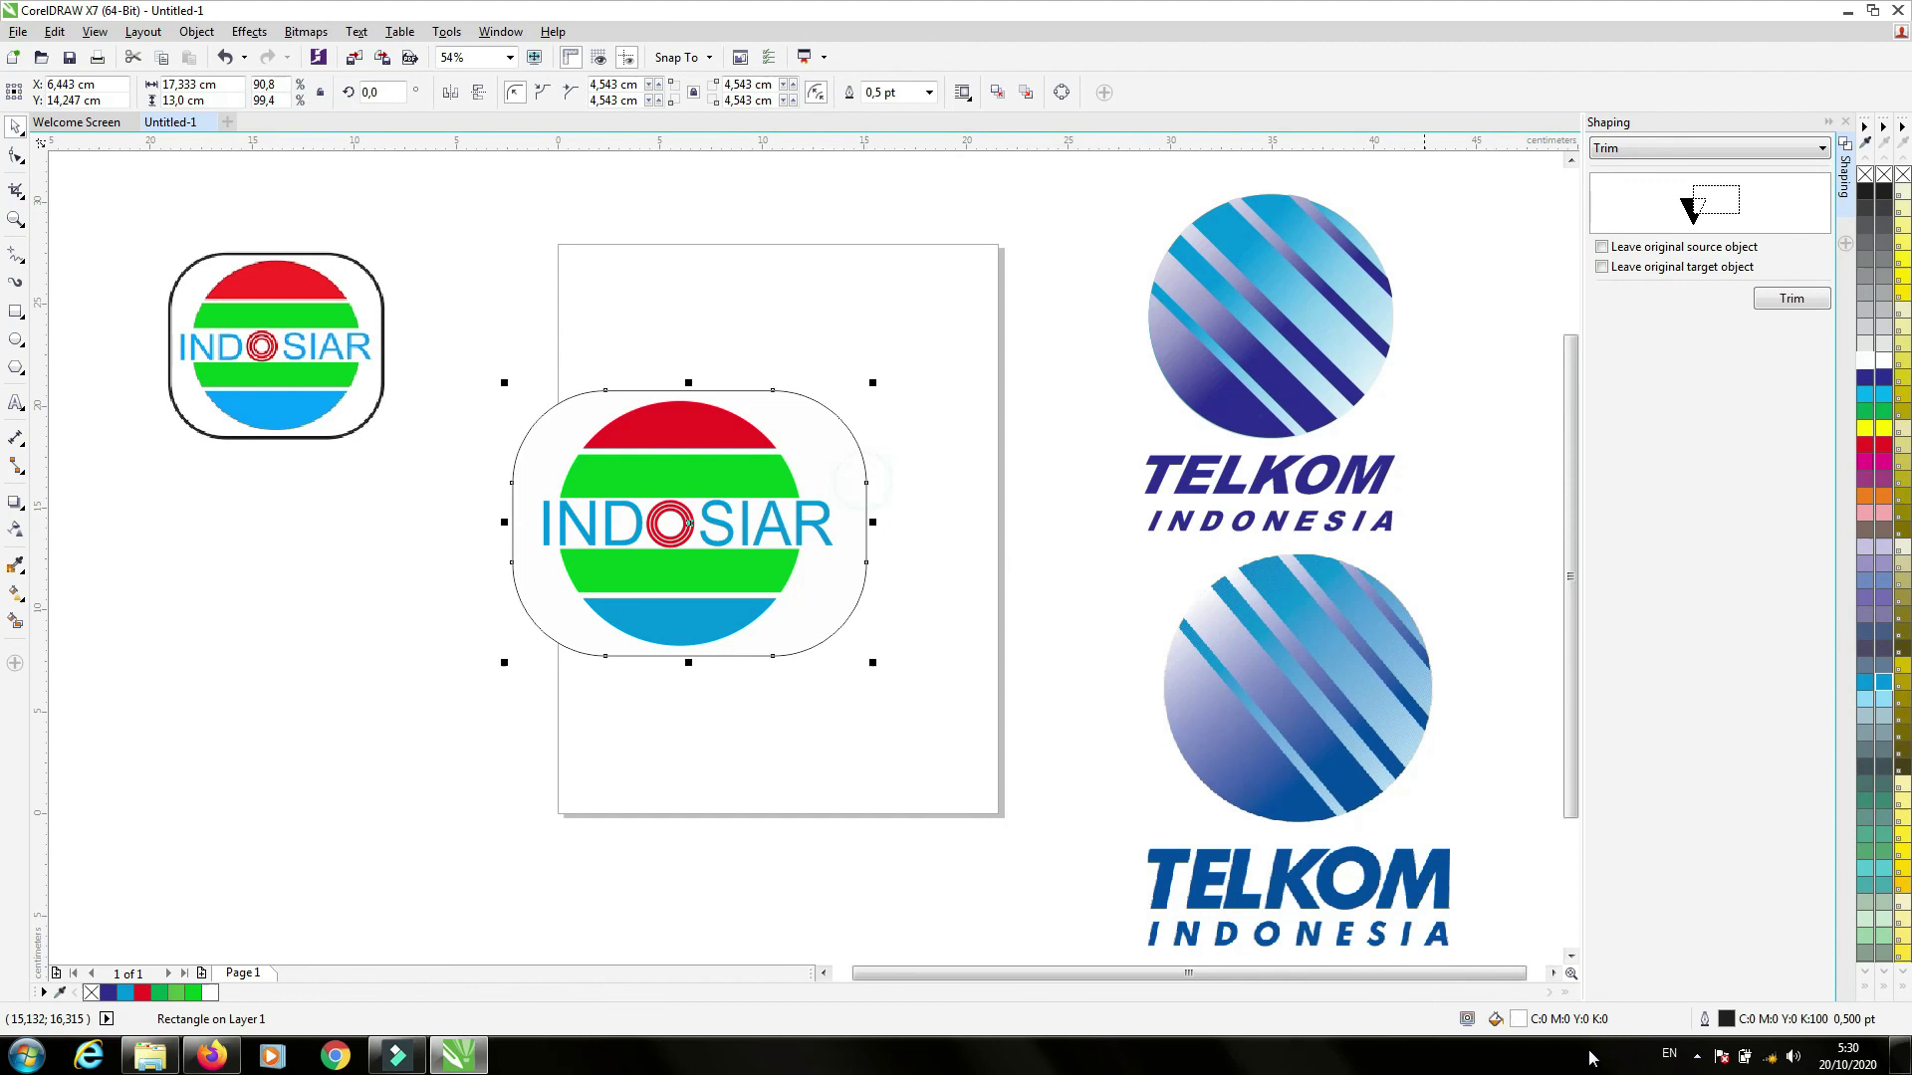
pyautogui.doubleClick(1703, 1019)
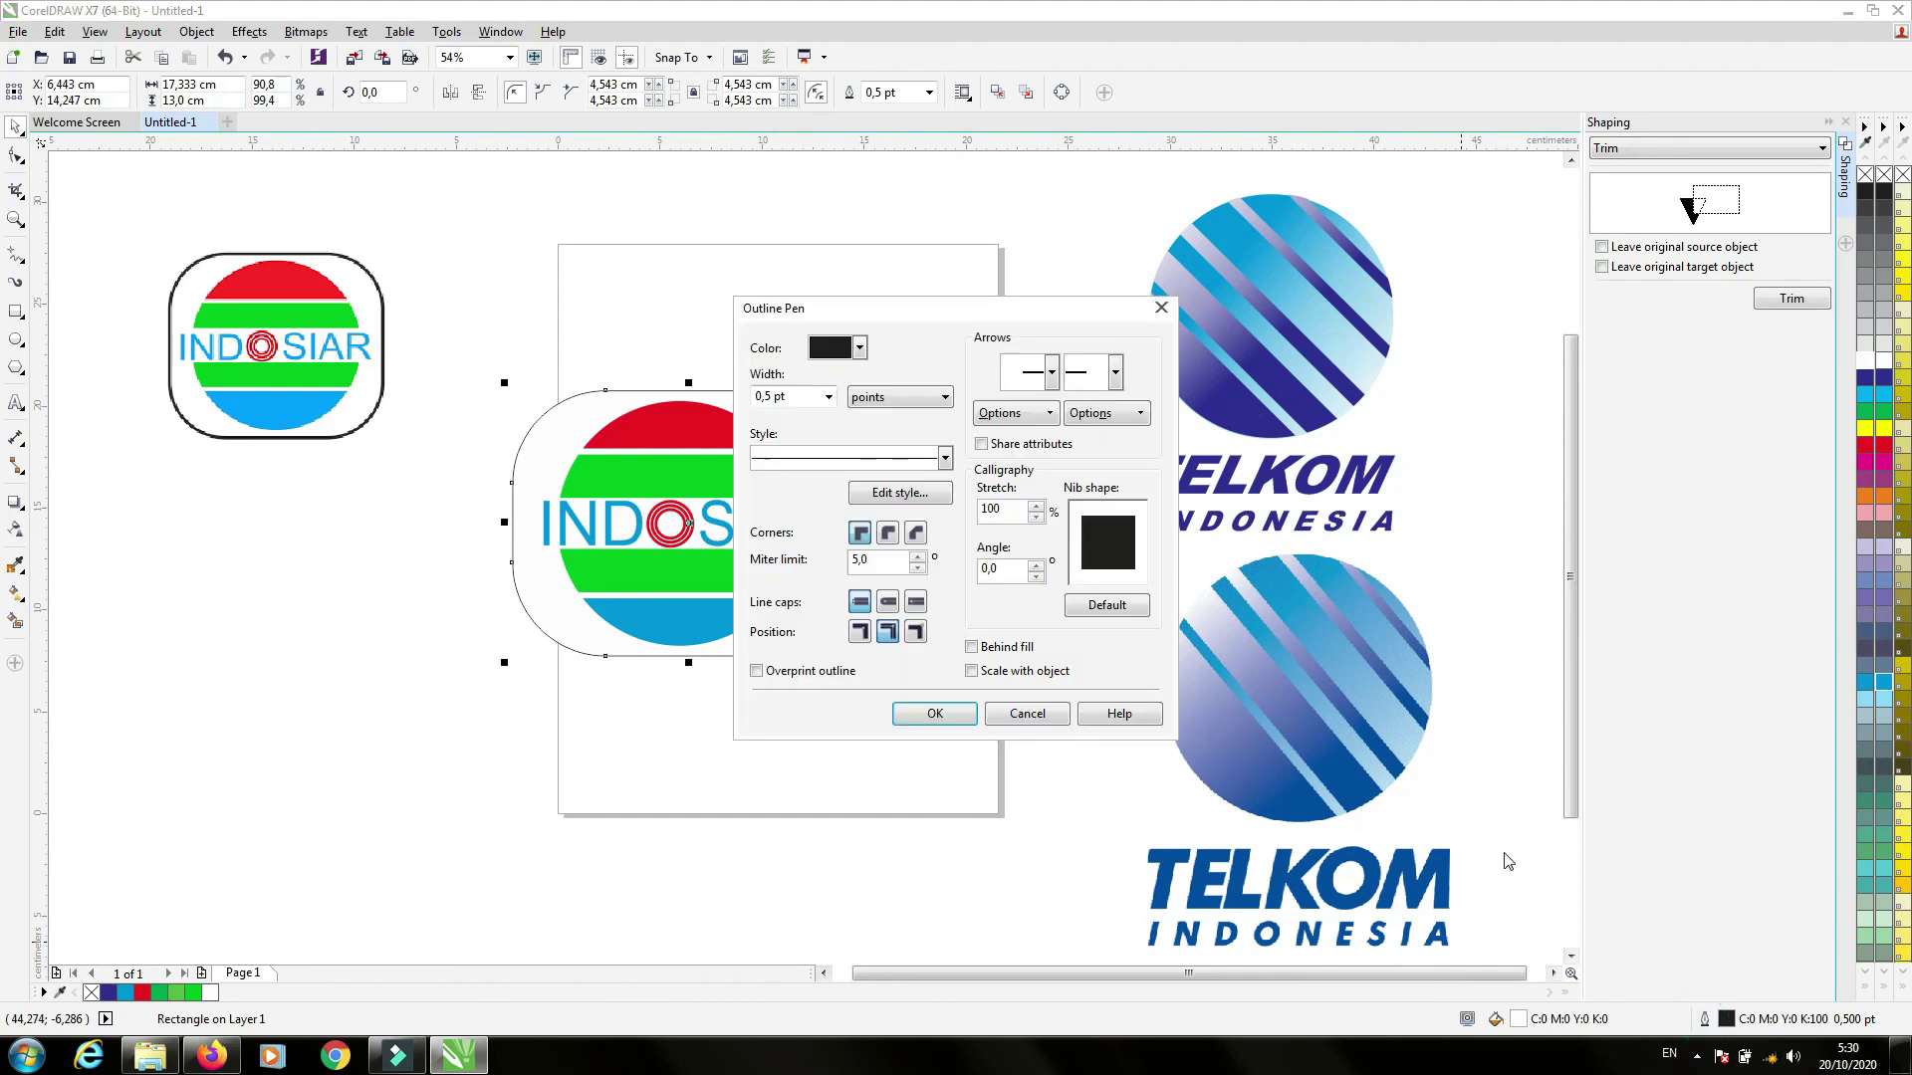
pyautogui.click(827, 399)
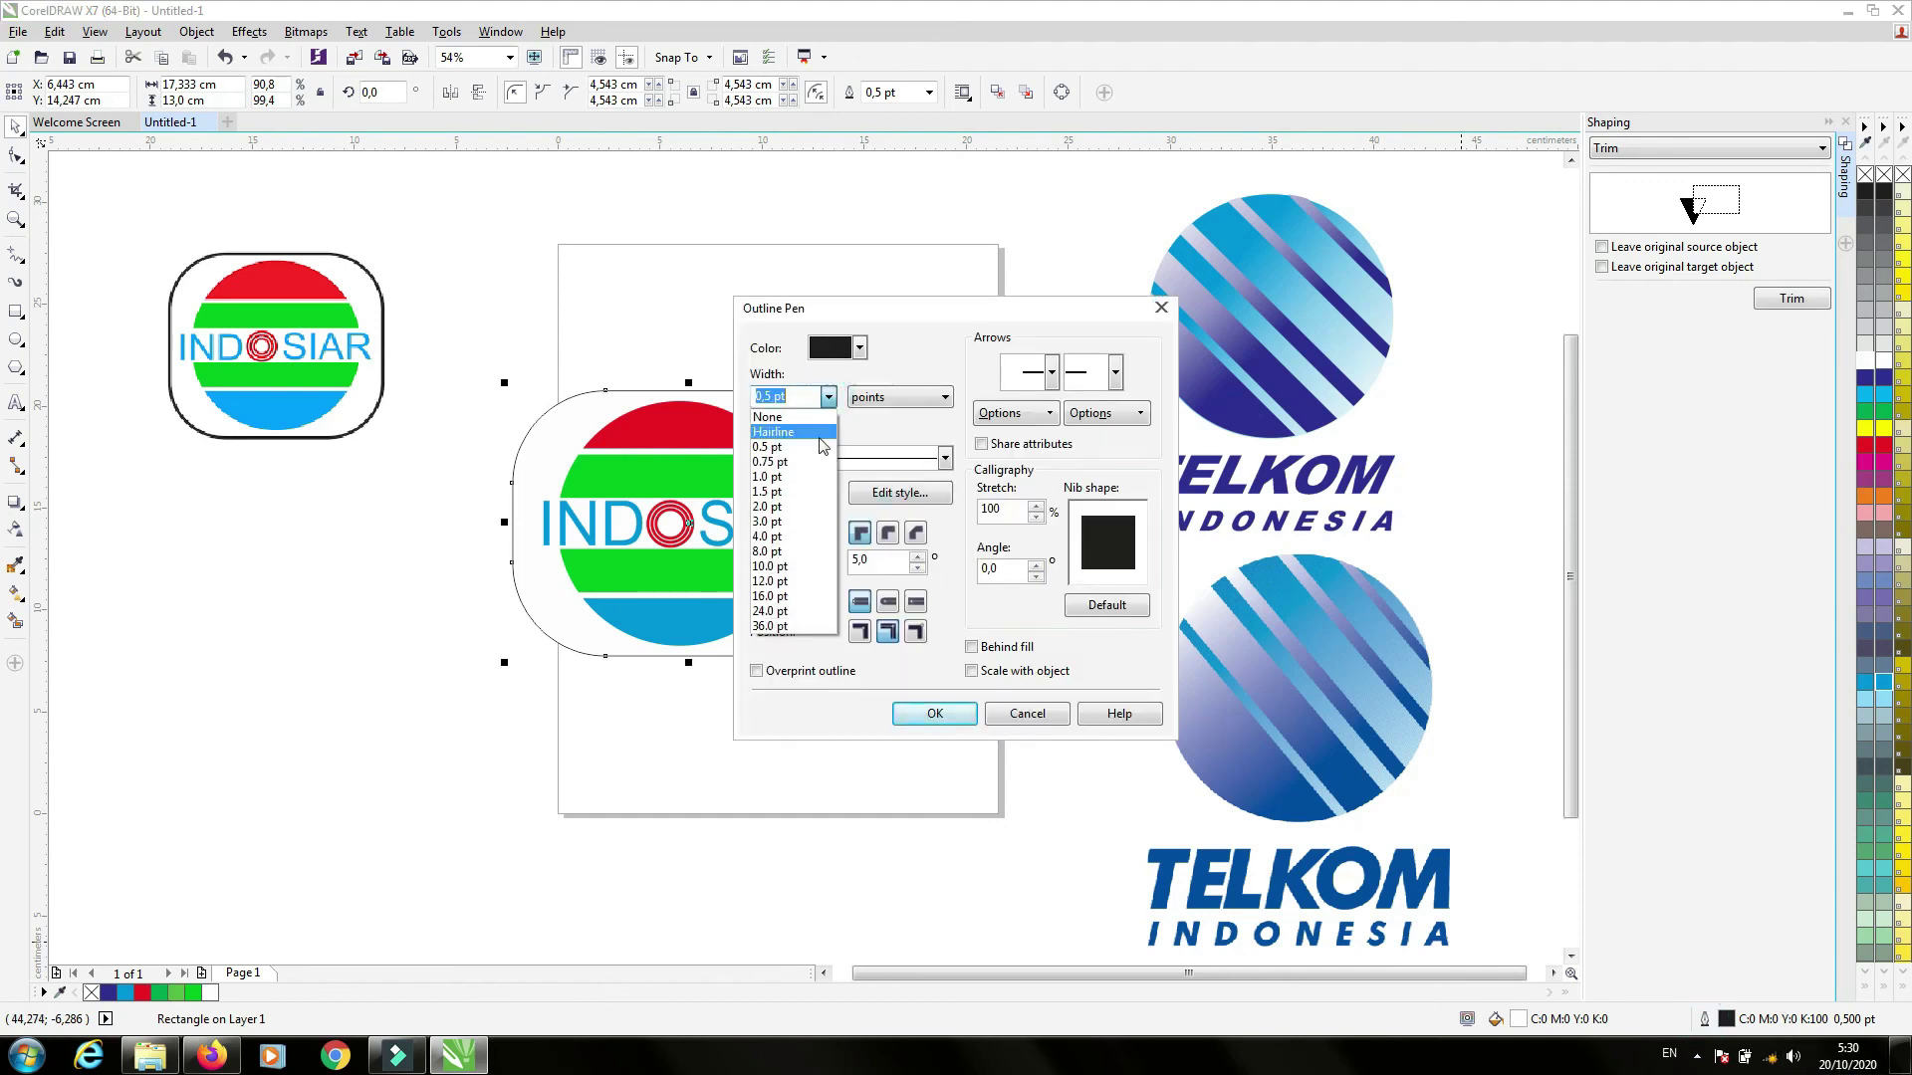
pyautogui.click(786, 538)
pyautogui.click(934, 714)
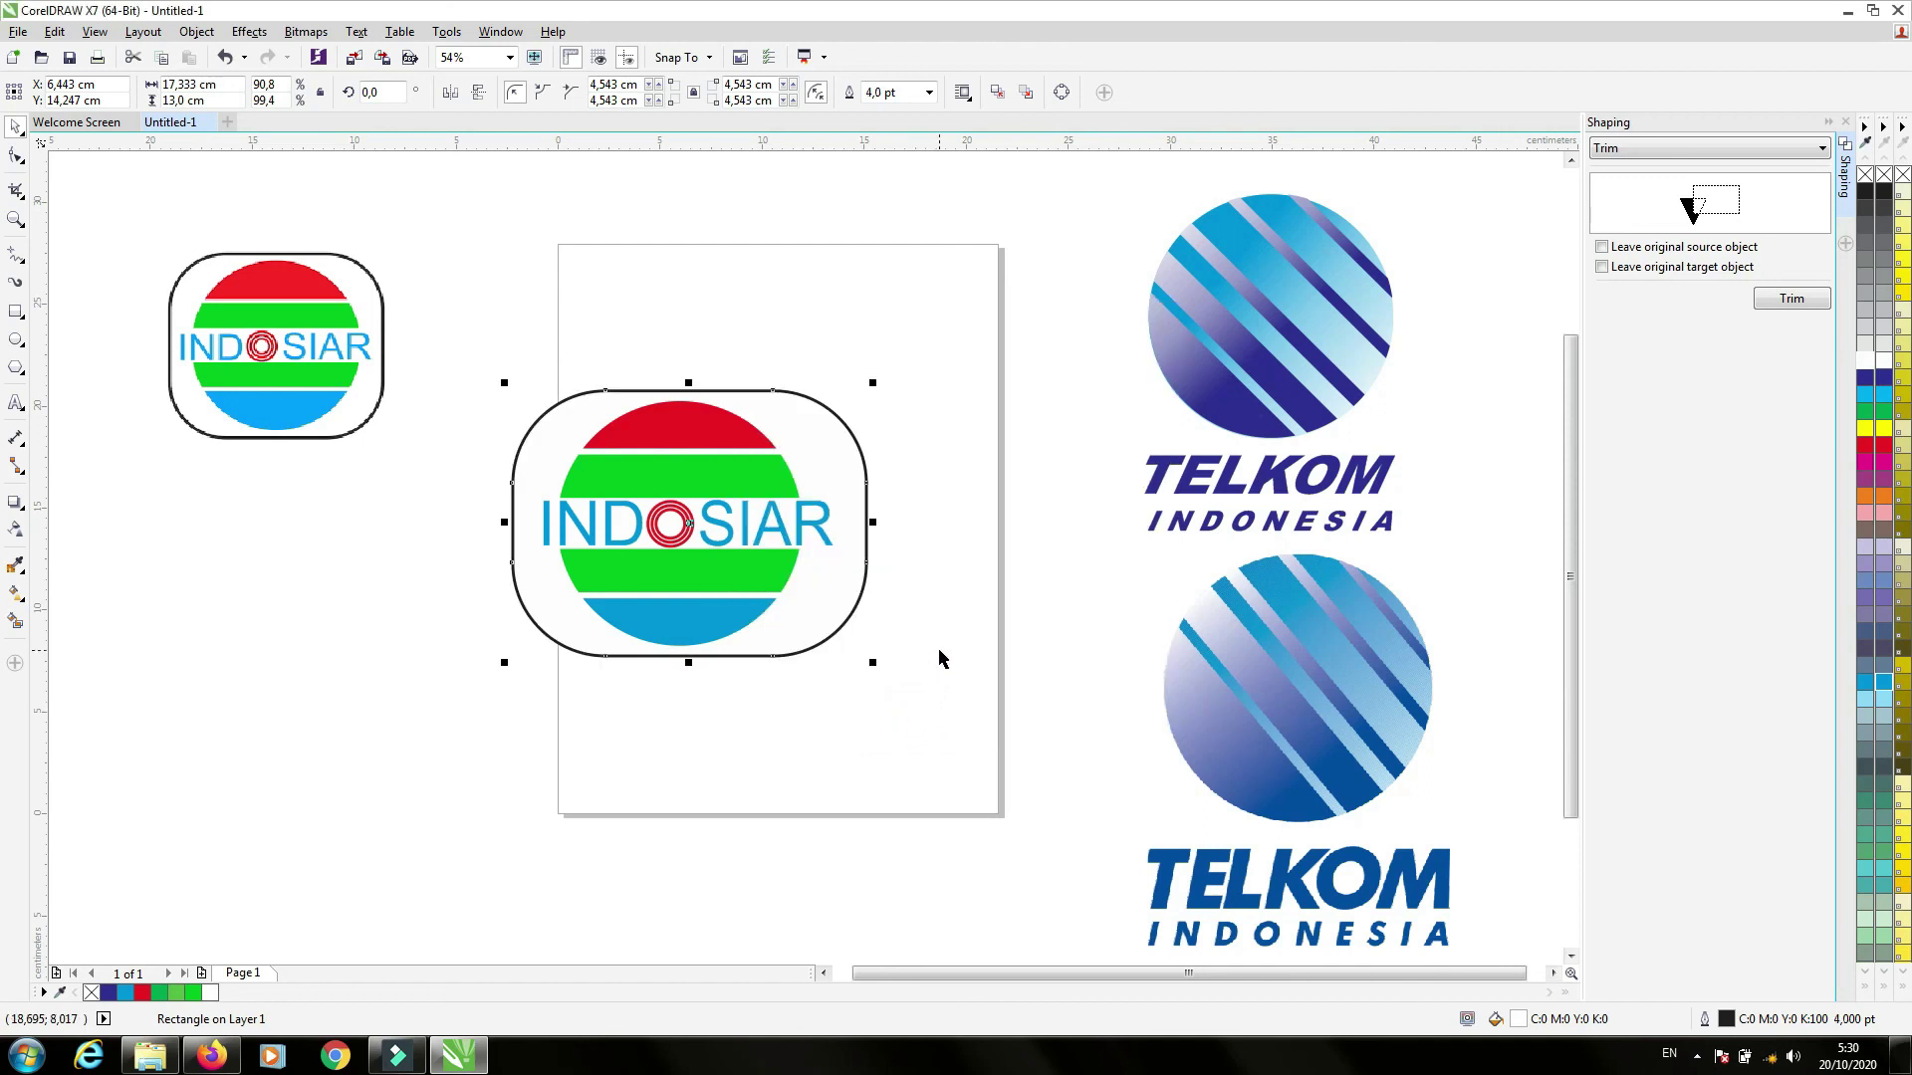
pyautogui.click(857, 550)
pyautogui.moveTo(873, 523); pyautogui.dragTo(849, 523)
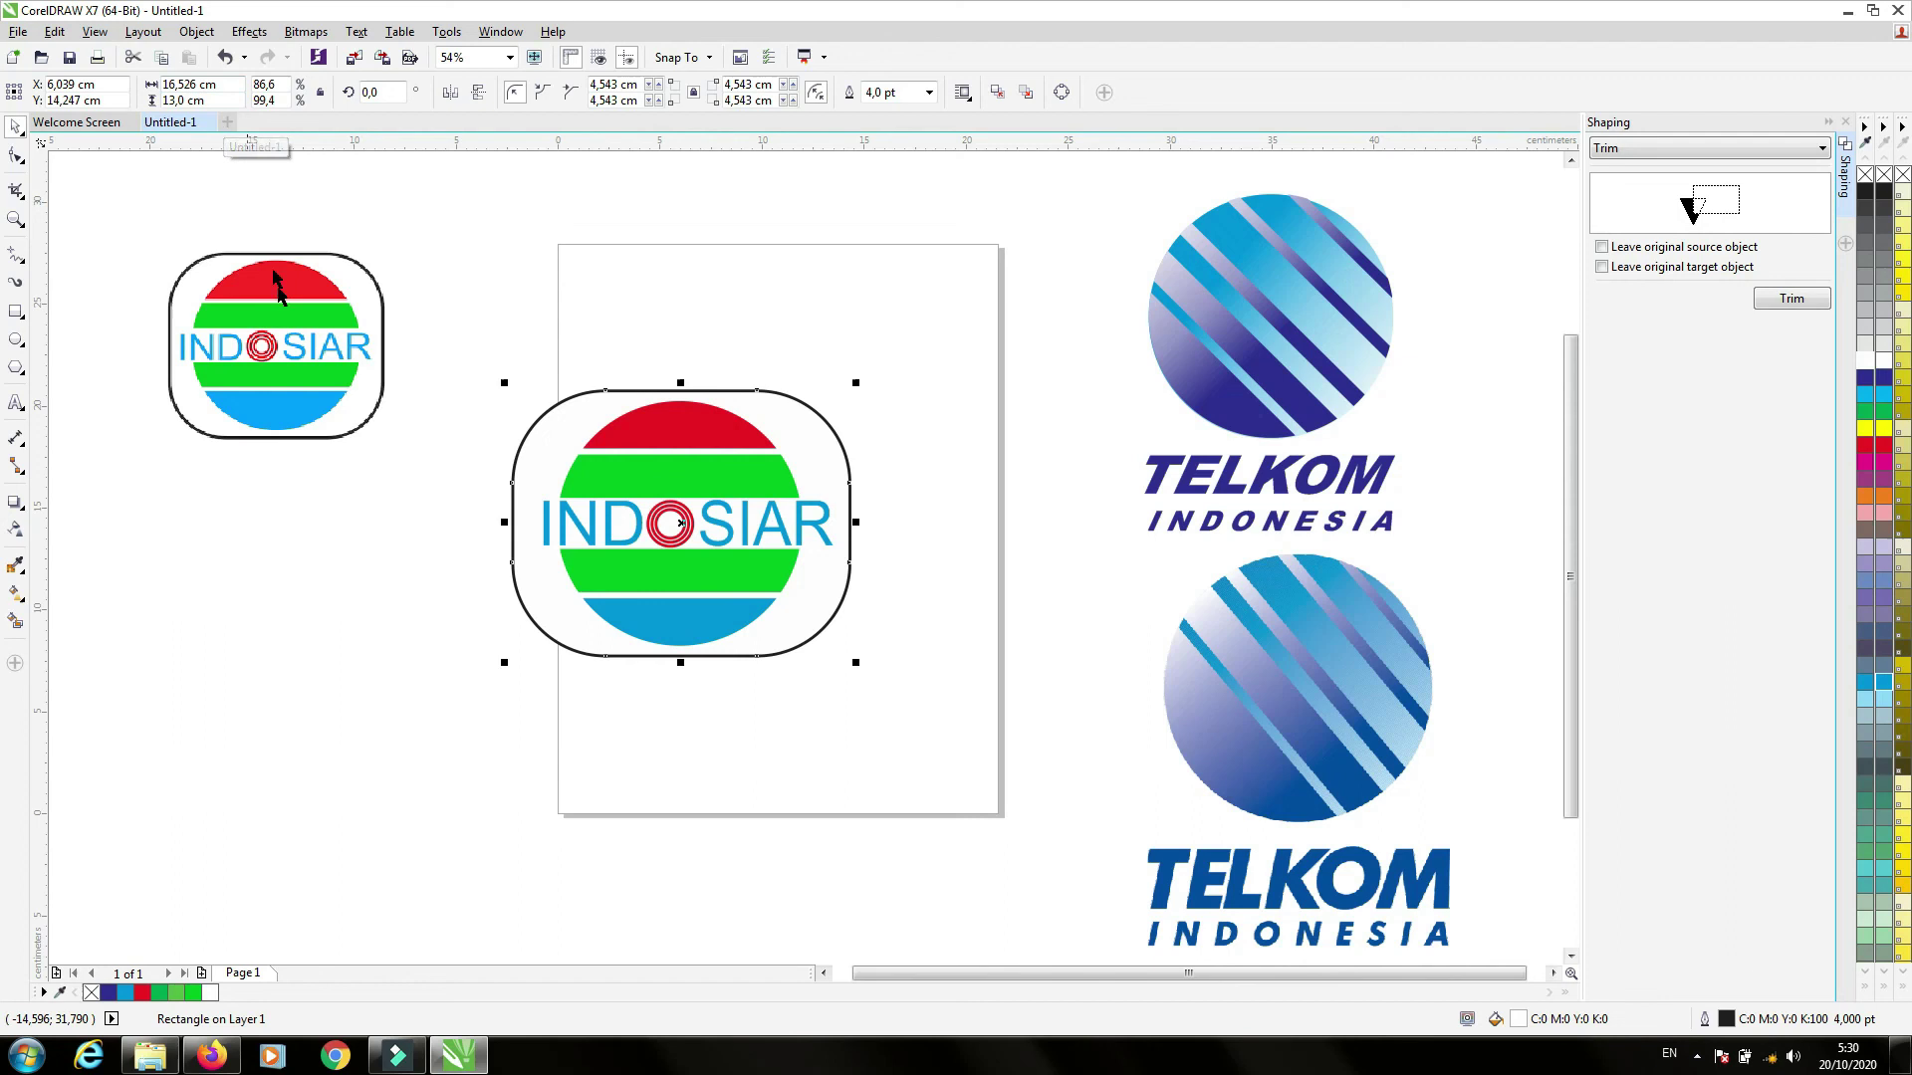
# - Set the rounded rectangle's width and height to 15 cm each
pyautogui.click(229, 84)
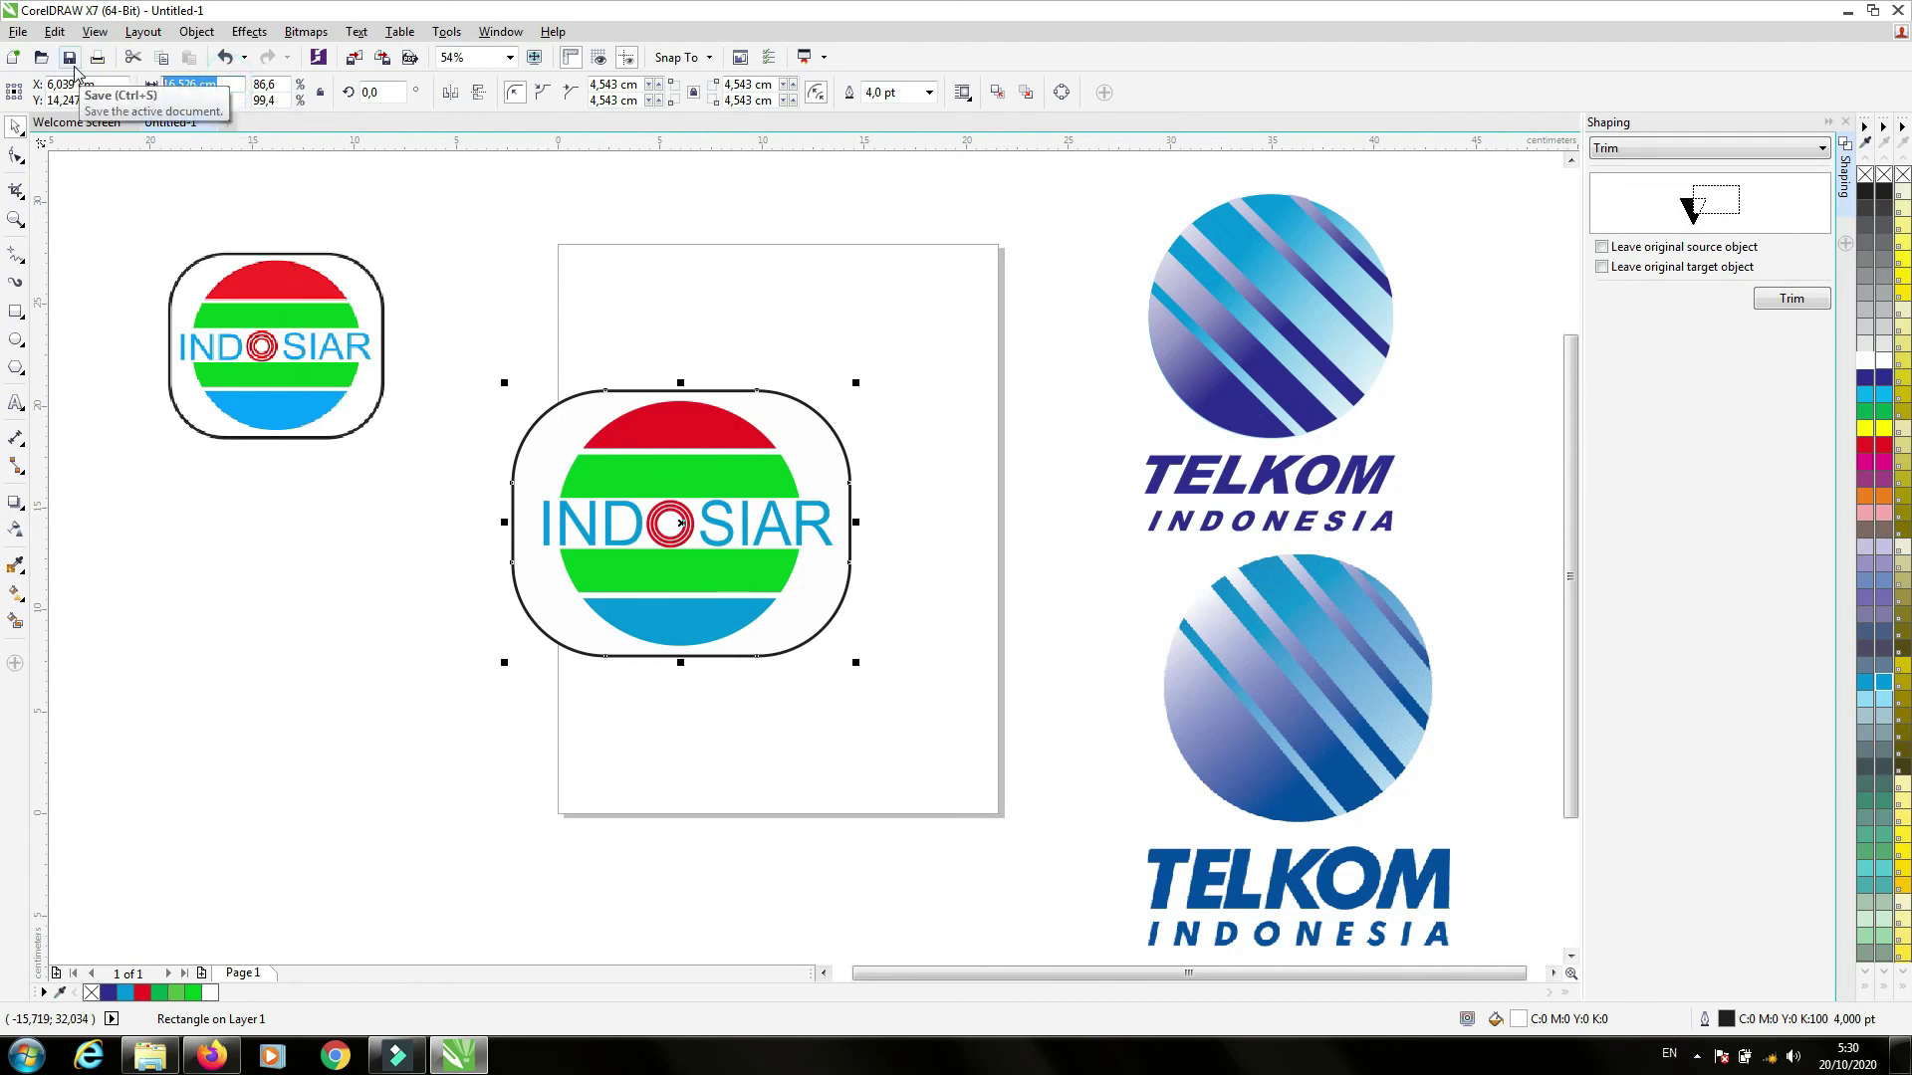
pyautogui.write('15')
pyautogui.press('Tab')
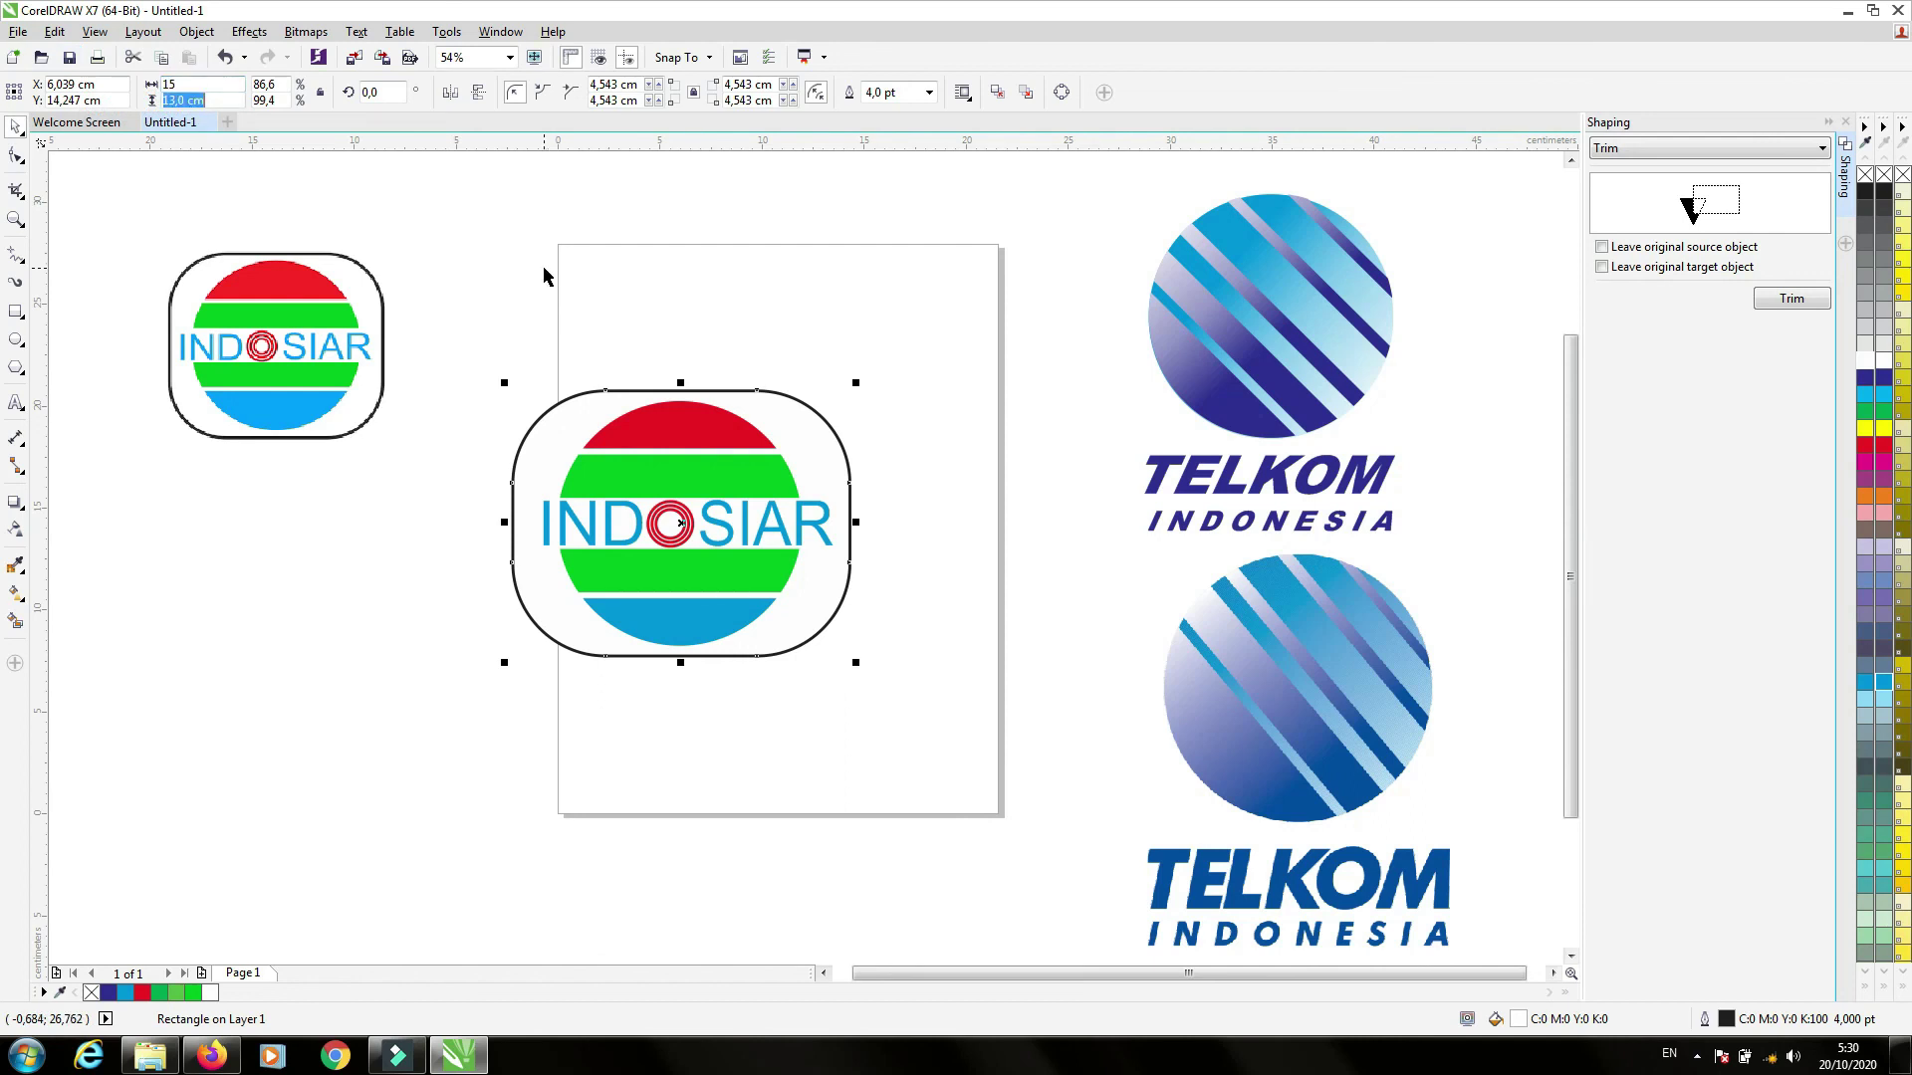
pyautogui.write('1')
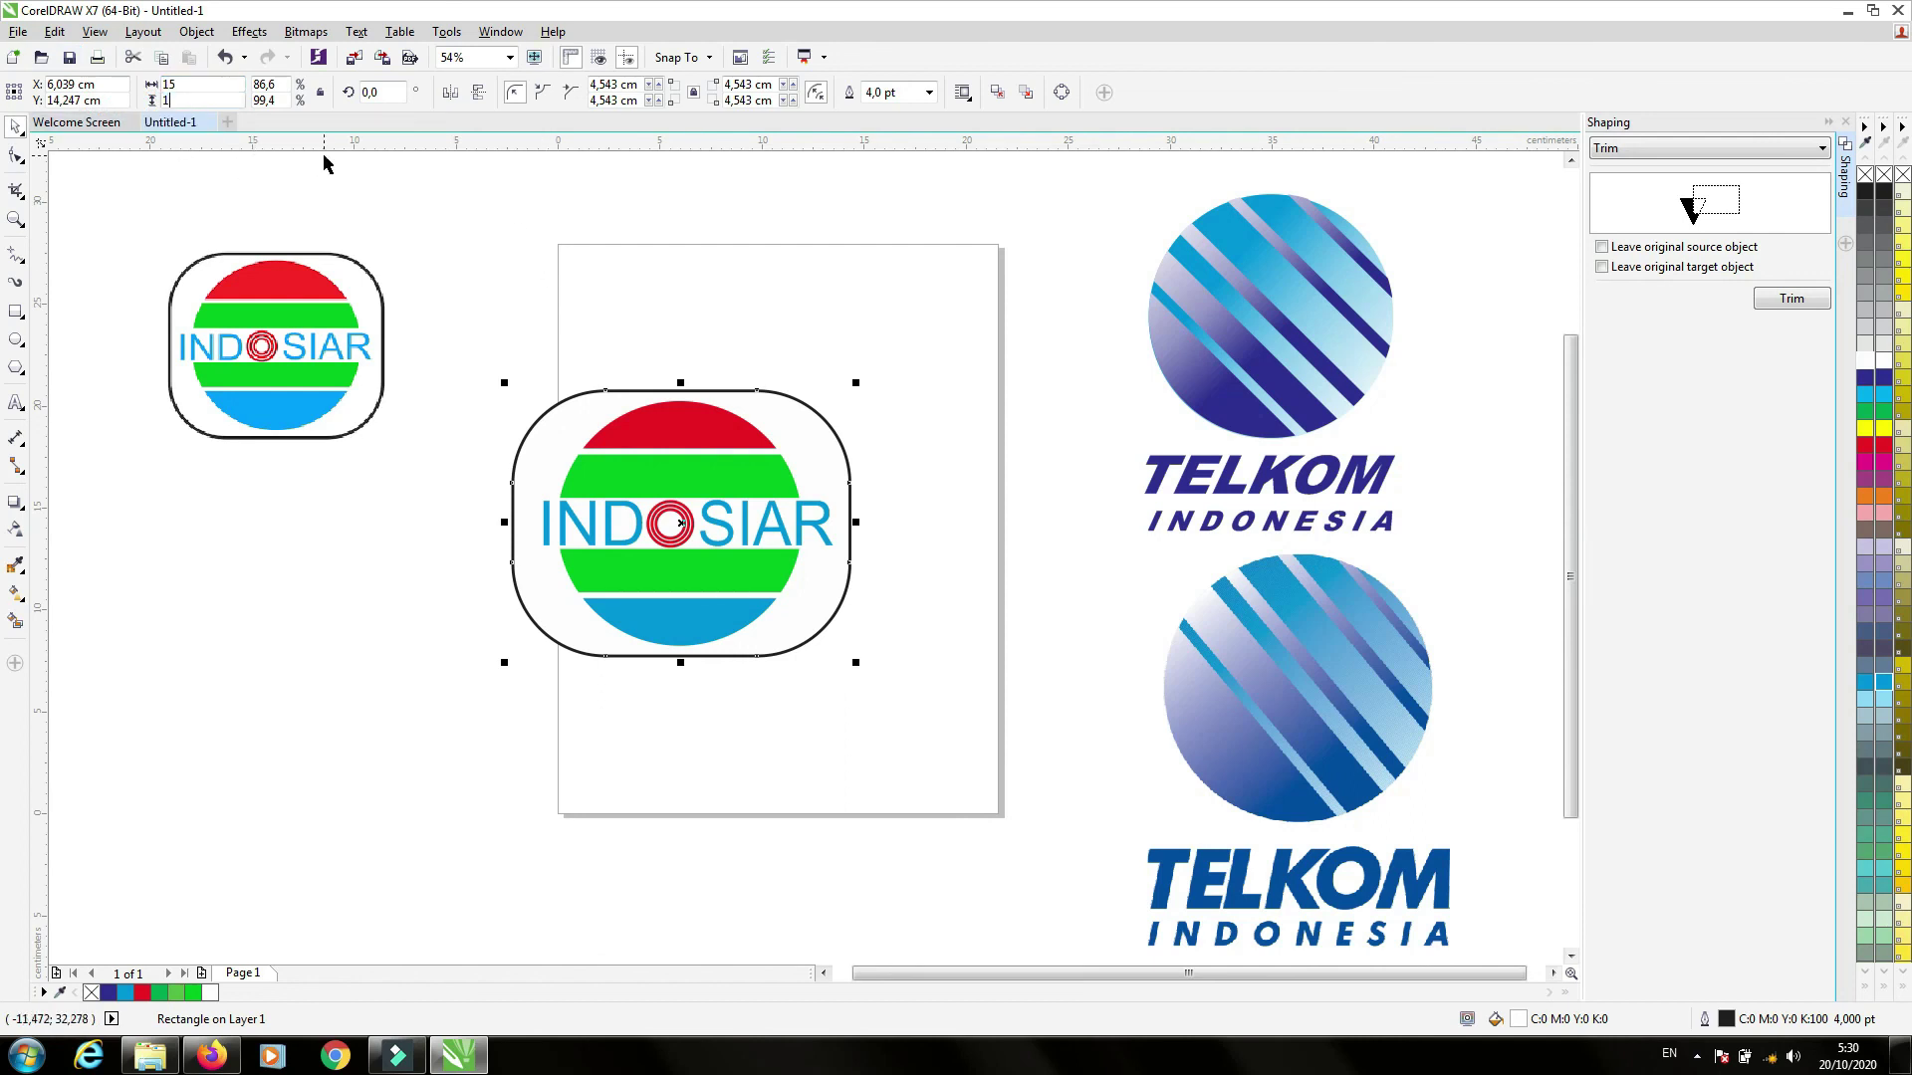
pyautogui.write('5')
pyautogui.press('Return')
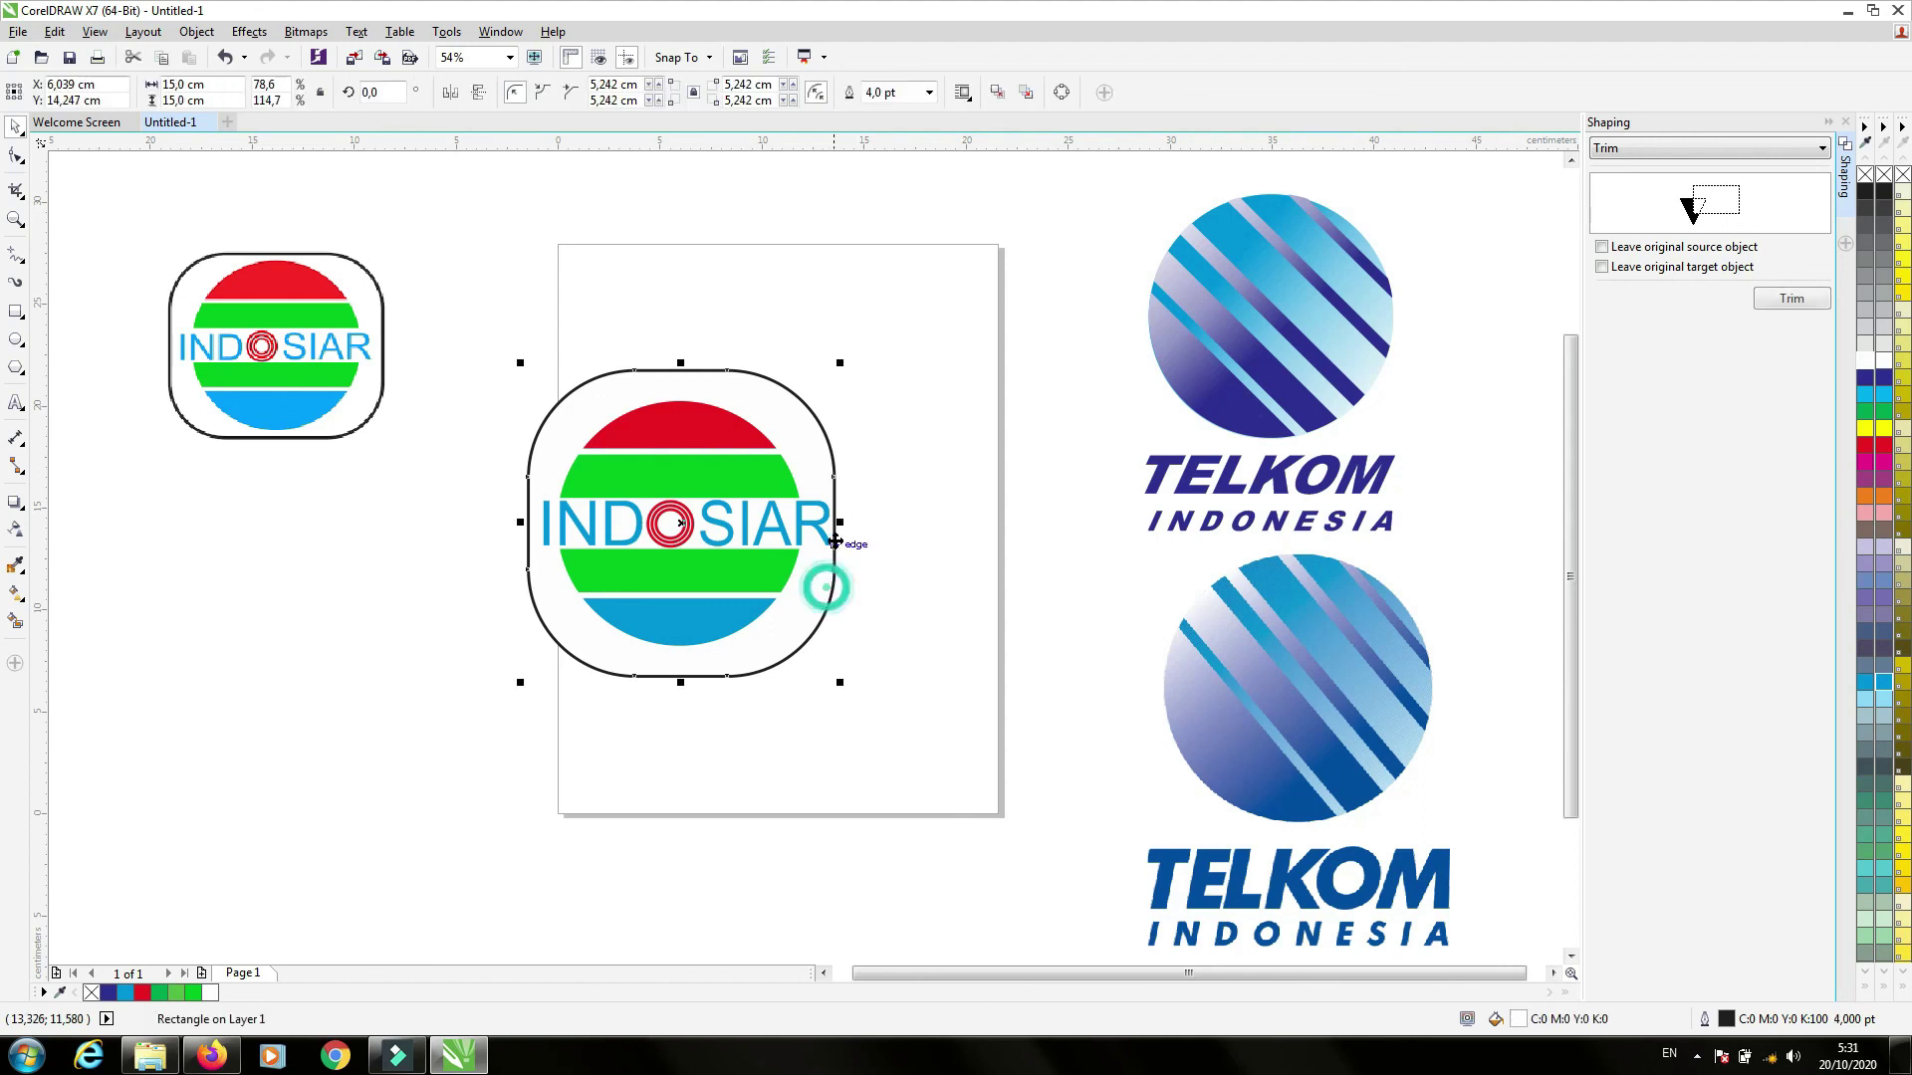
# - Widen the rounded rectangle to about 16.4 cm by extending its right edge, and shift the logo group slightly right to centre it
pyautogui.moveTo(841, 523); pyautogui.dragTo(869, 522)
pyautogui.moveTo(457, 281); pyautogui.dragTo(952, 785)
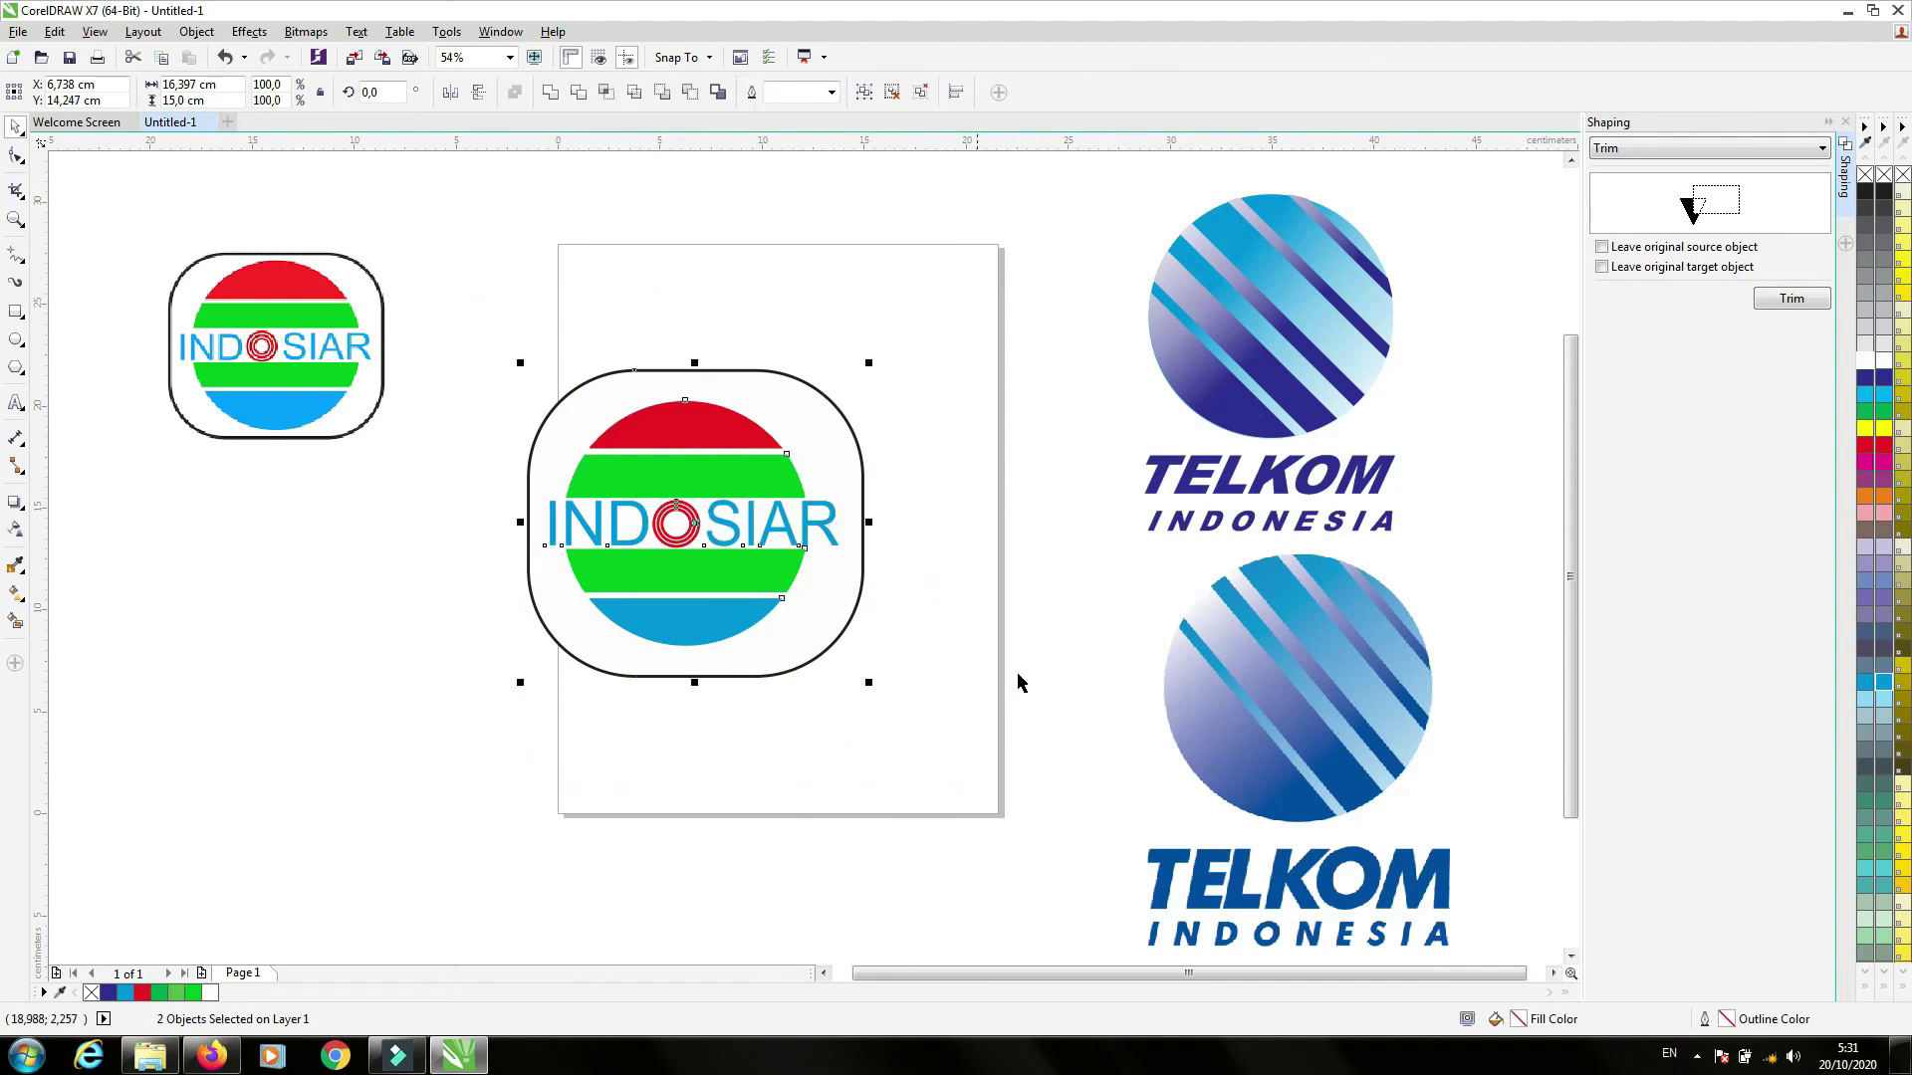
# - Nudge only the rounded rectangle slightly left to even out the margins beside the INDOSIAR lettering
pyautogui.click(882, 588)
pyautogui.click(858, 605)
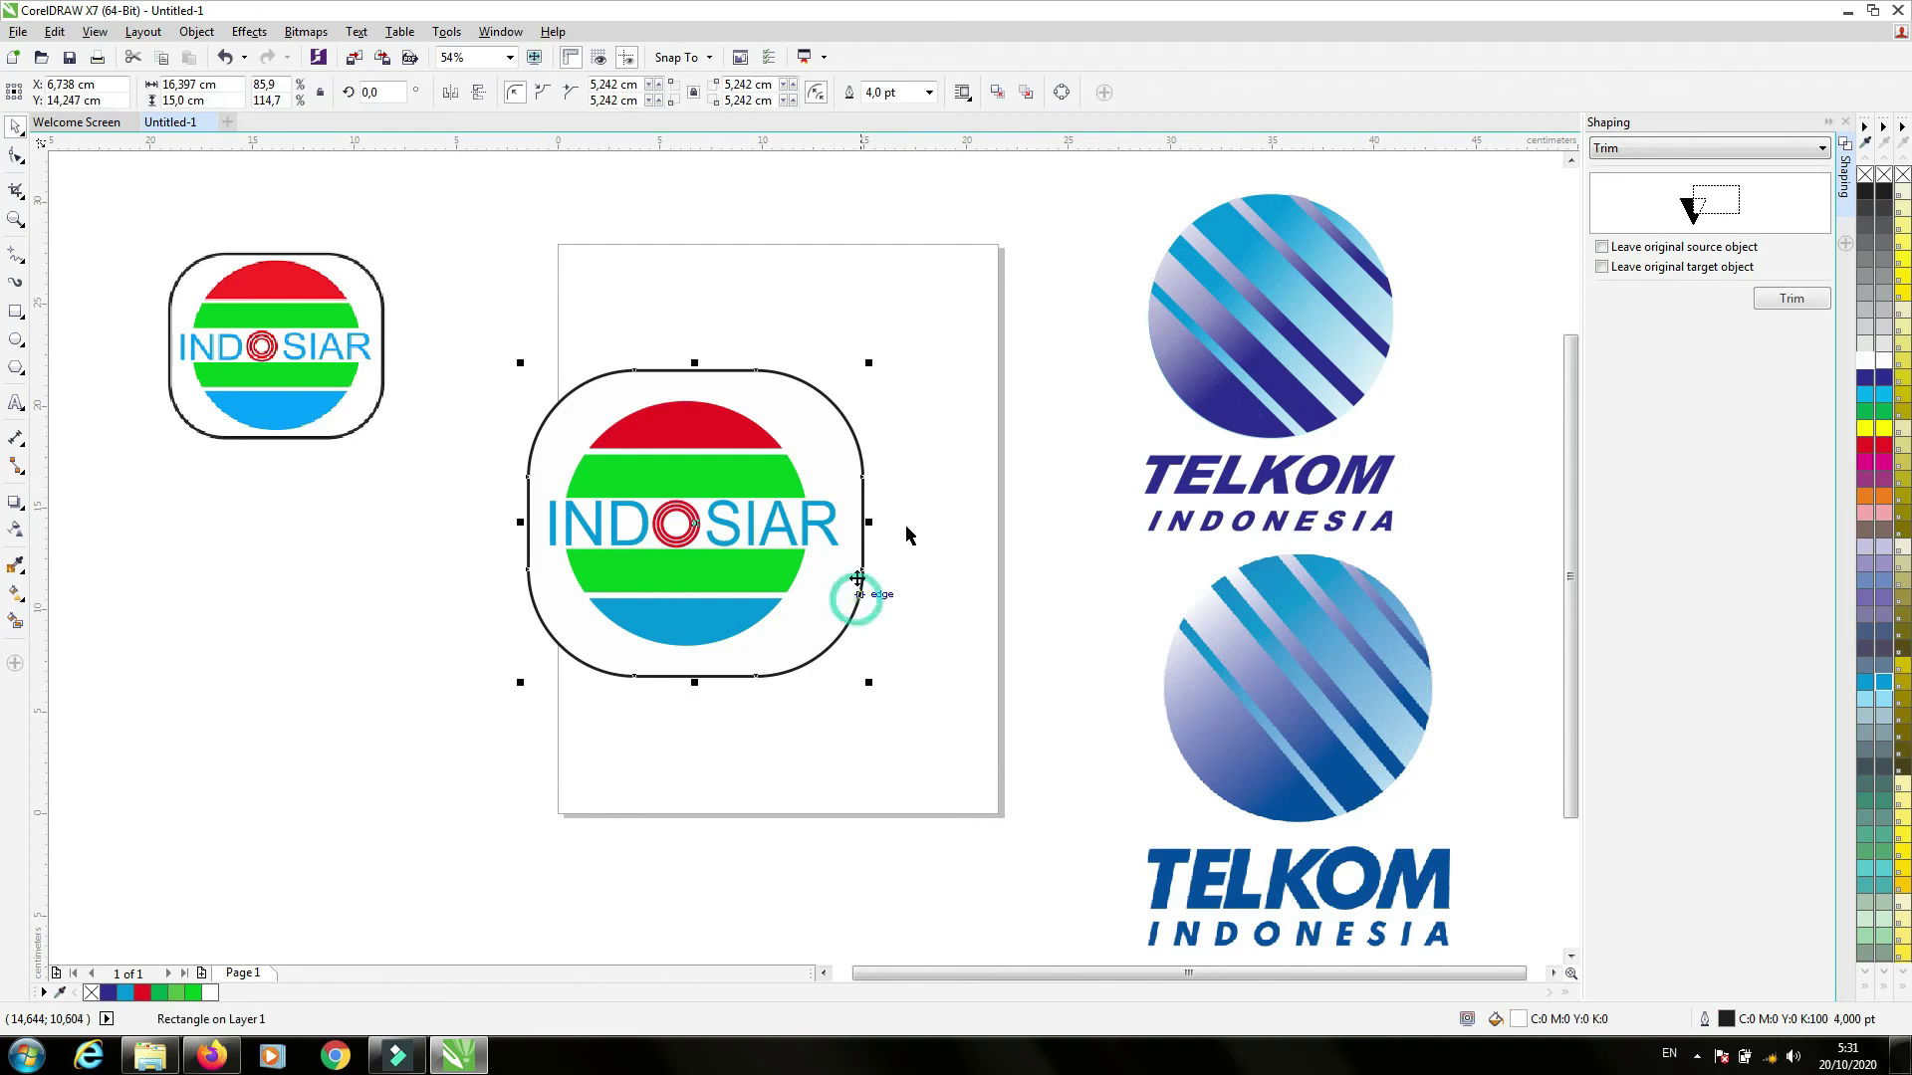
pyautogui.press('Left')
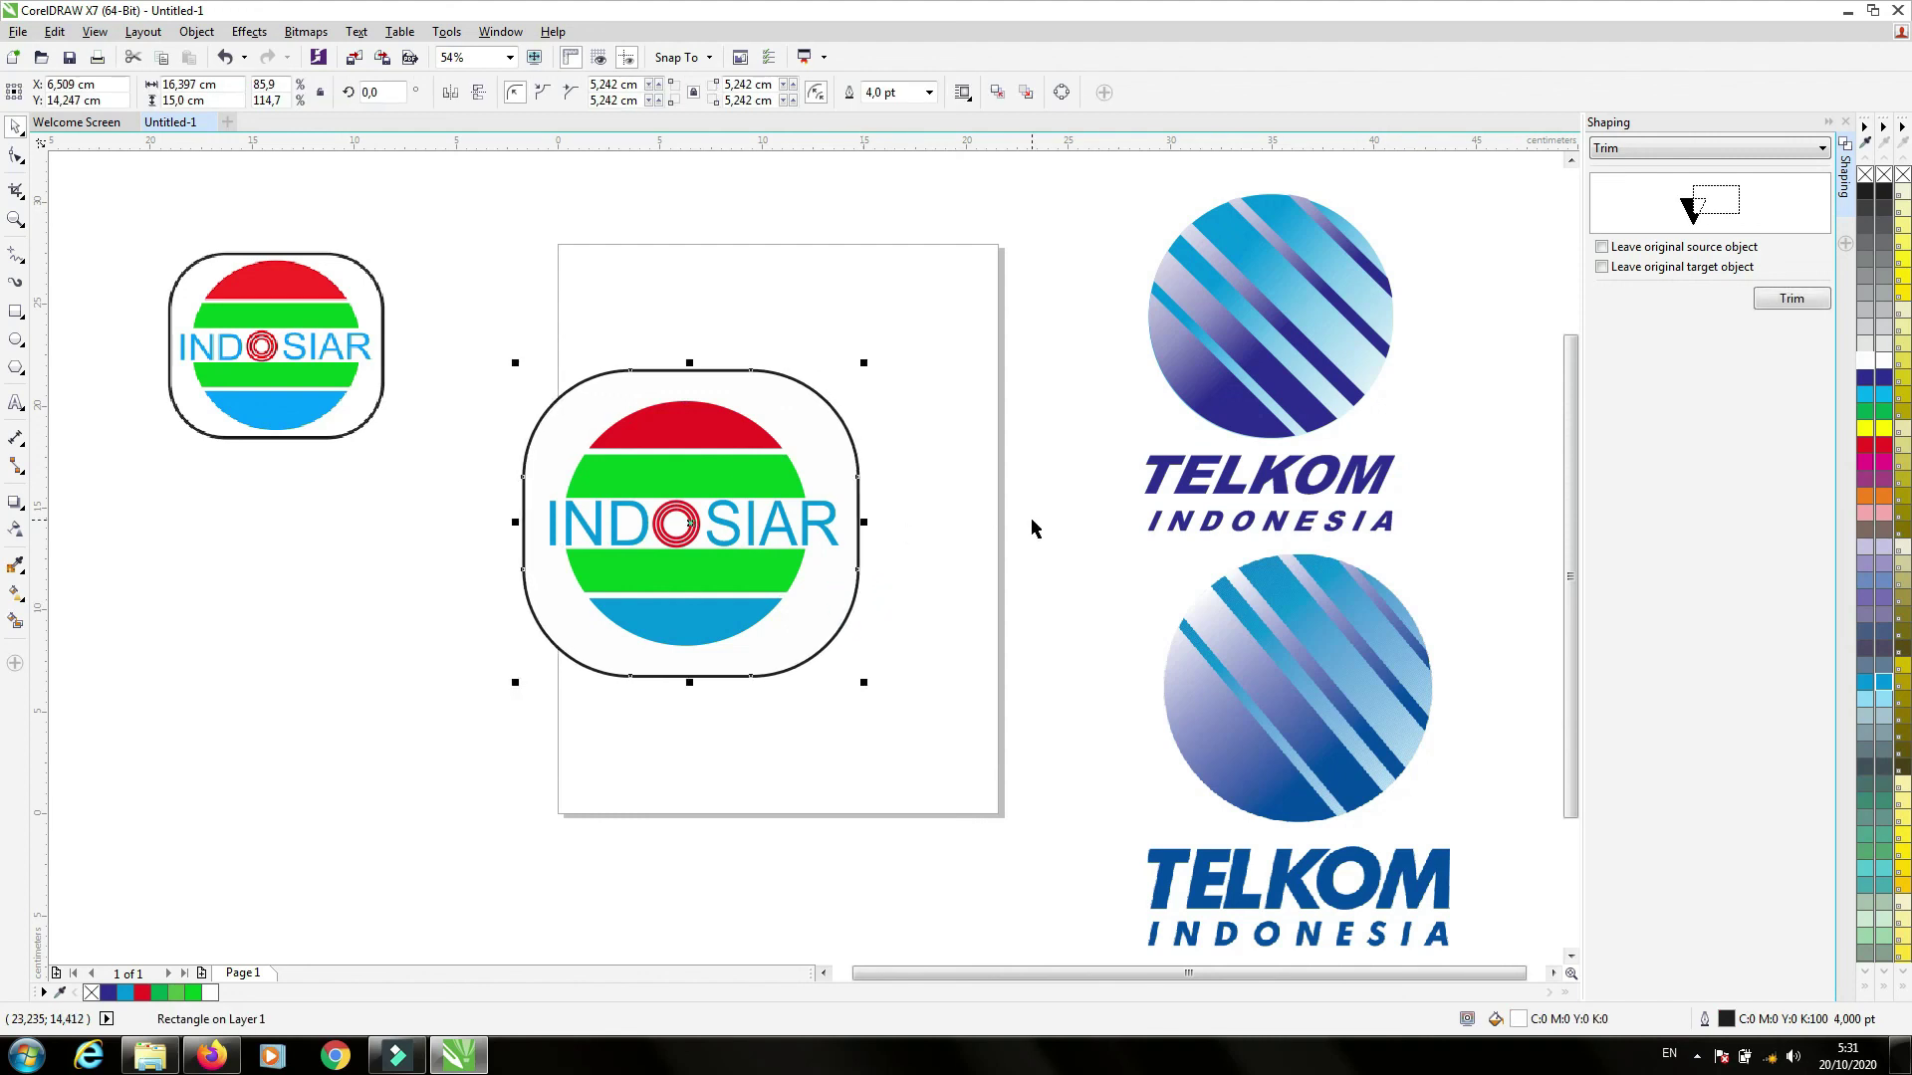
pyautogui.click(929, 475)
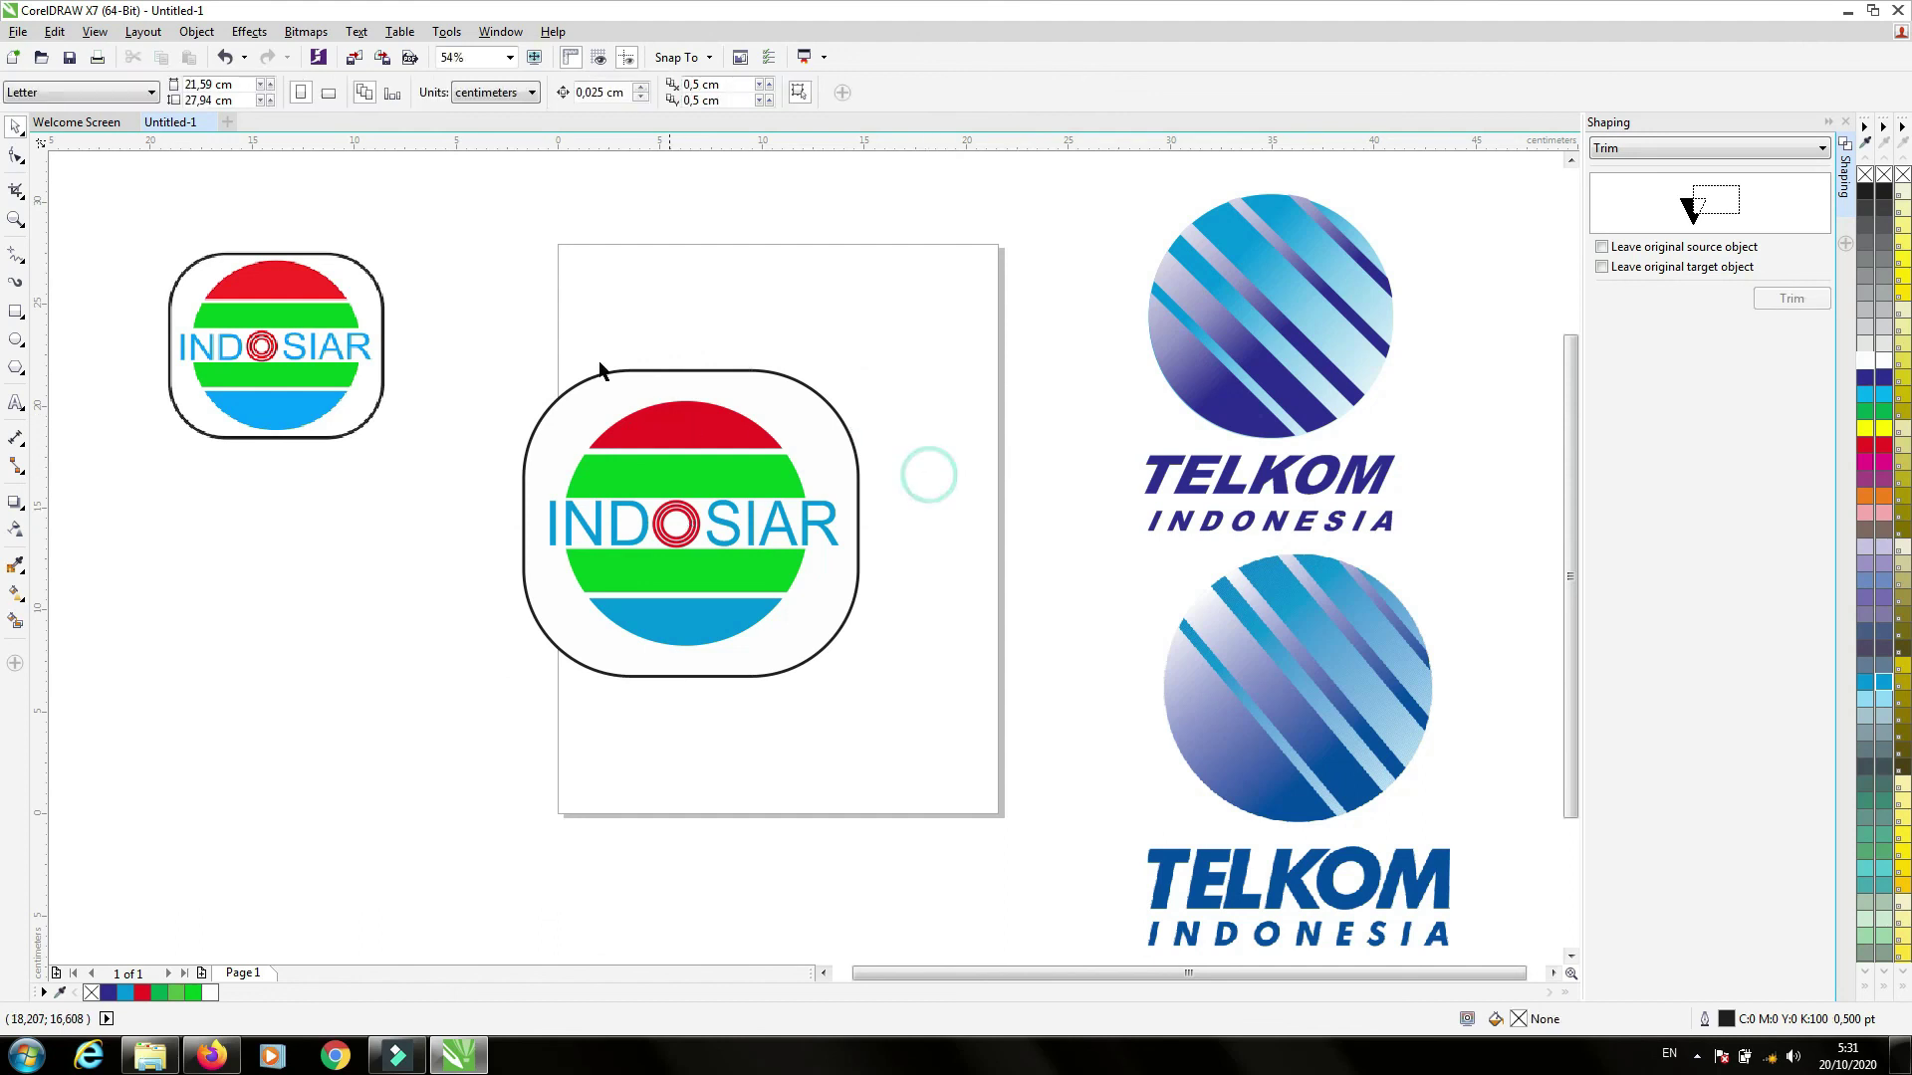
# - Group the logo with its rounded frame and move the group up and right across the page's upper right corner
pyautogui.moveTo(470, 302); pyautogui.dragTo(918, 794)
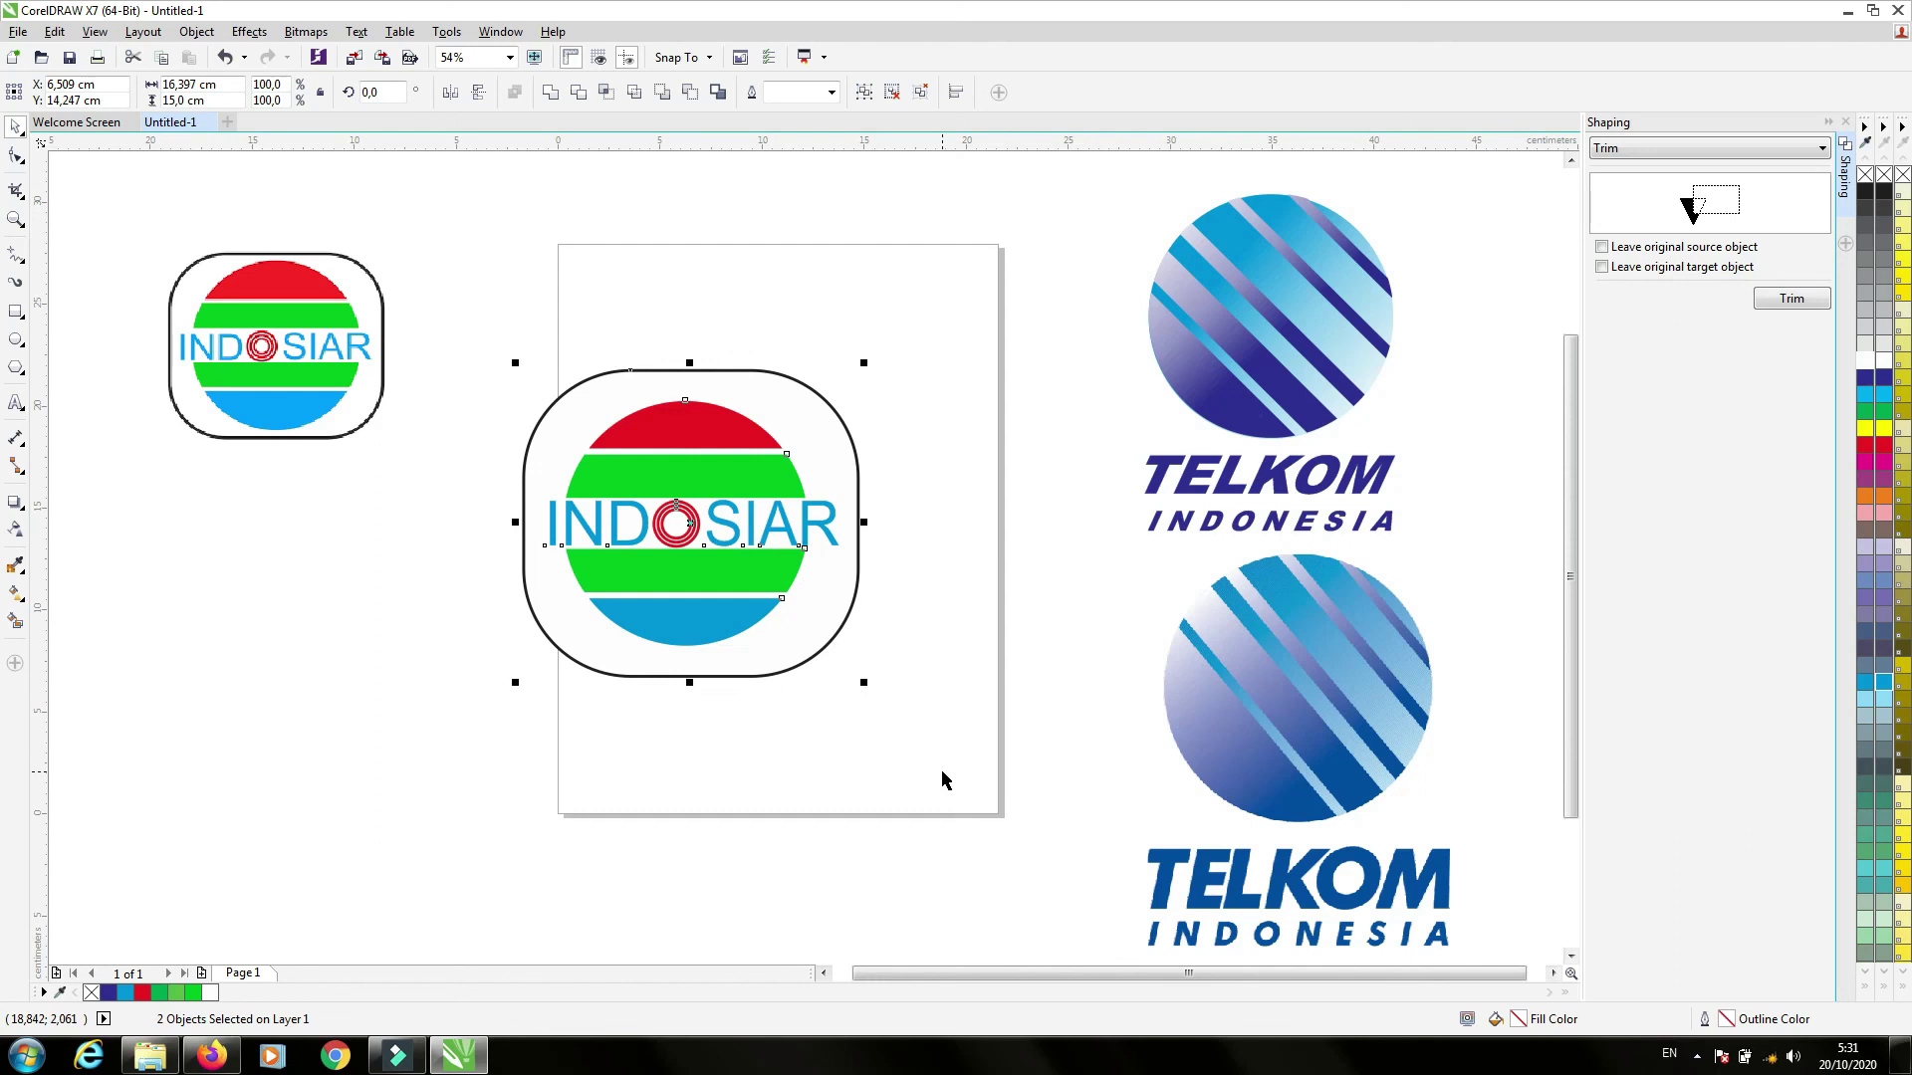
pyautogui.click(908, 603)
pyautogui.moveTo(700, 598); pyautogui.dragTo(904, 460)
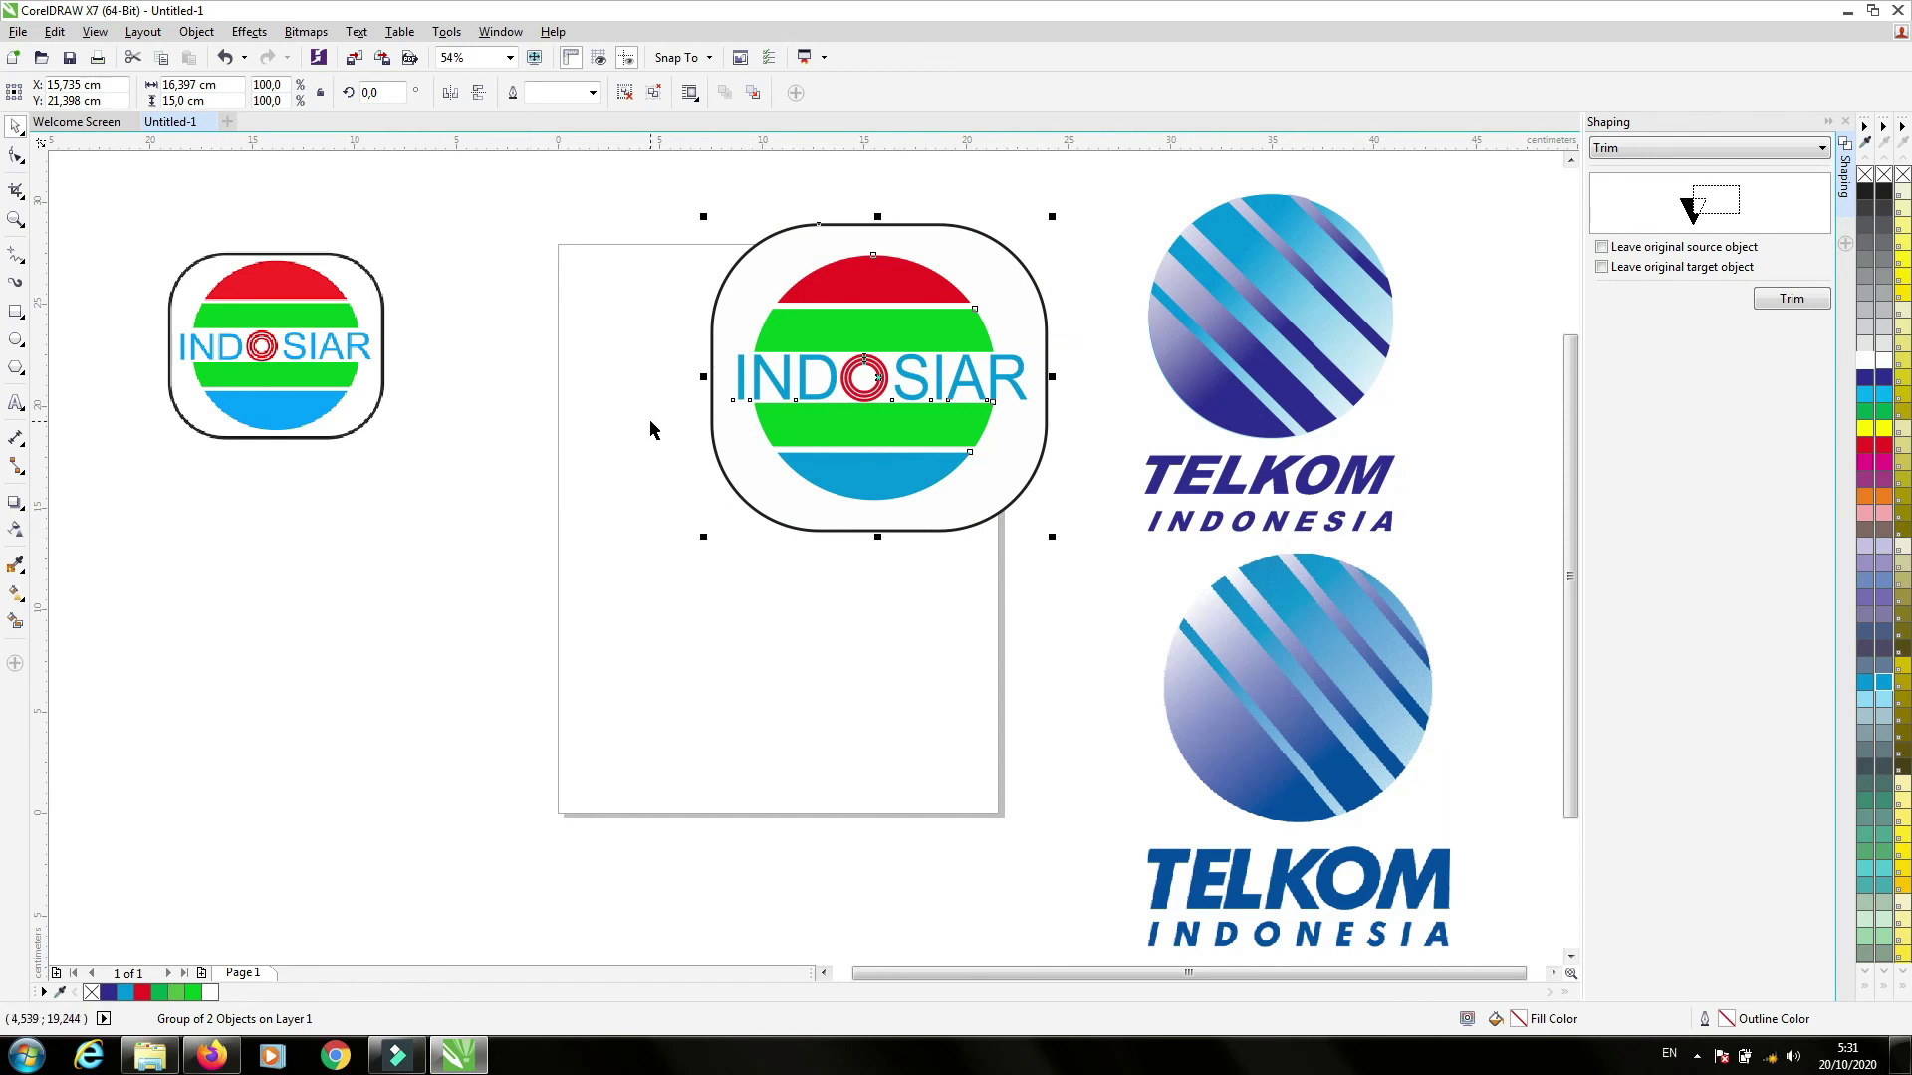
# - Move the INDOSIAR reference image right and slightly down, closer to the page, and select the upper Telkom circle group
pyautogui.click(310, 391)
pyautogui.moveTo(310, 391)
pyautogui.mouseDown()
pyautogui.moveTo(590, 442)
pyautogui.moveTo(427, 438)
pyautogui.mouseUp()
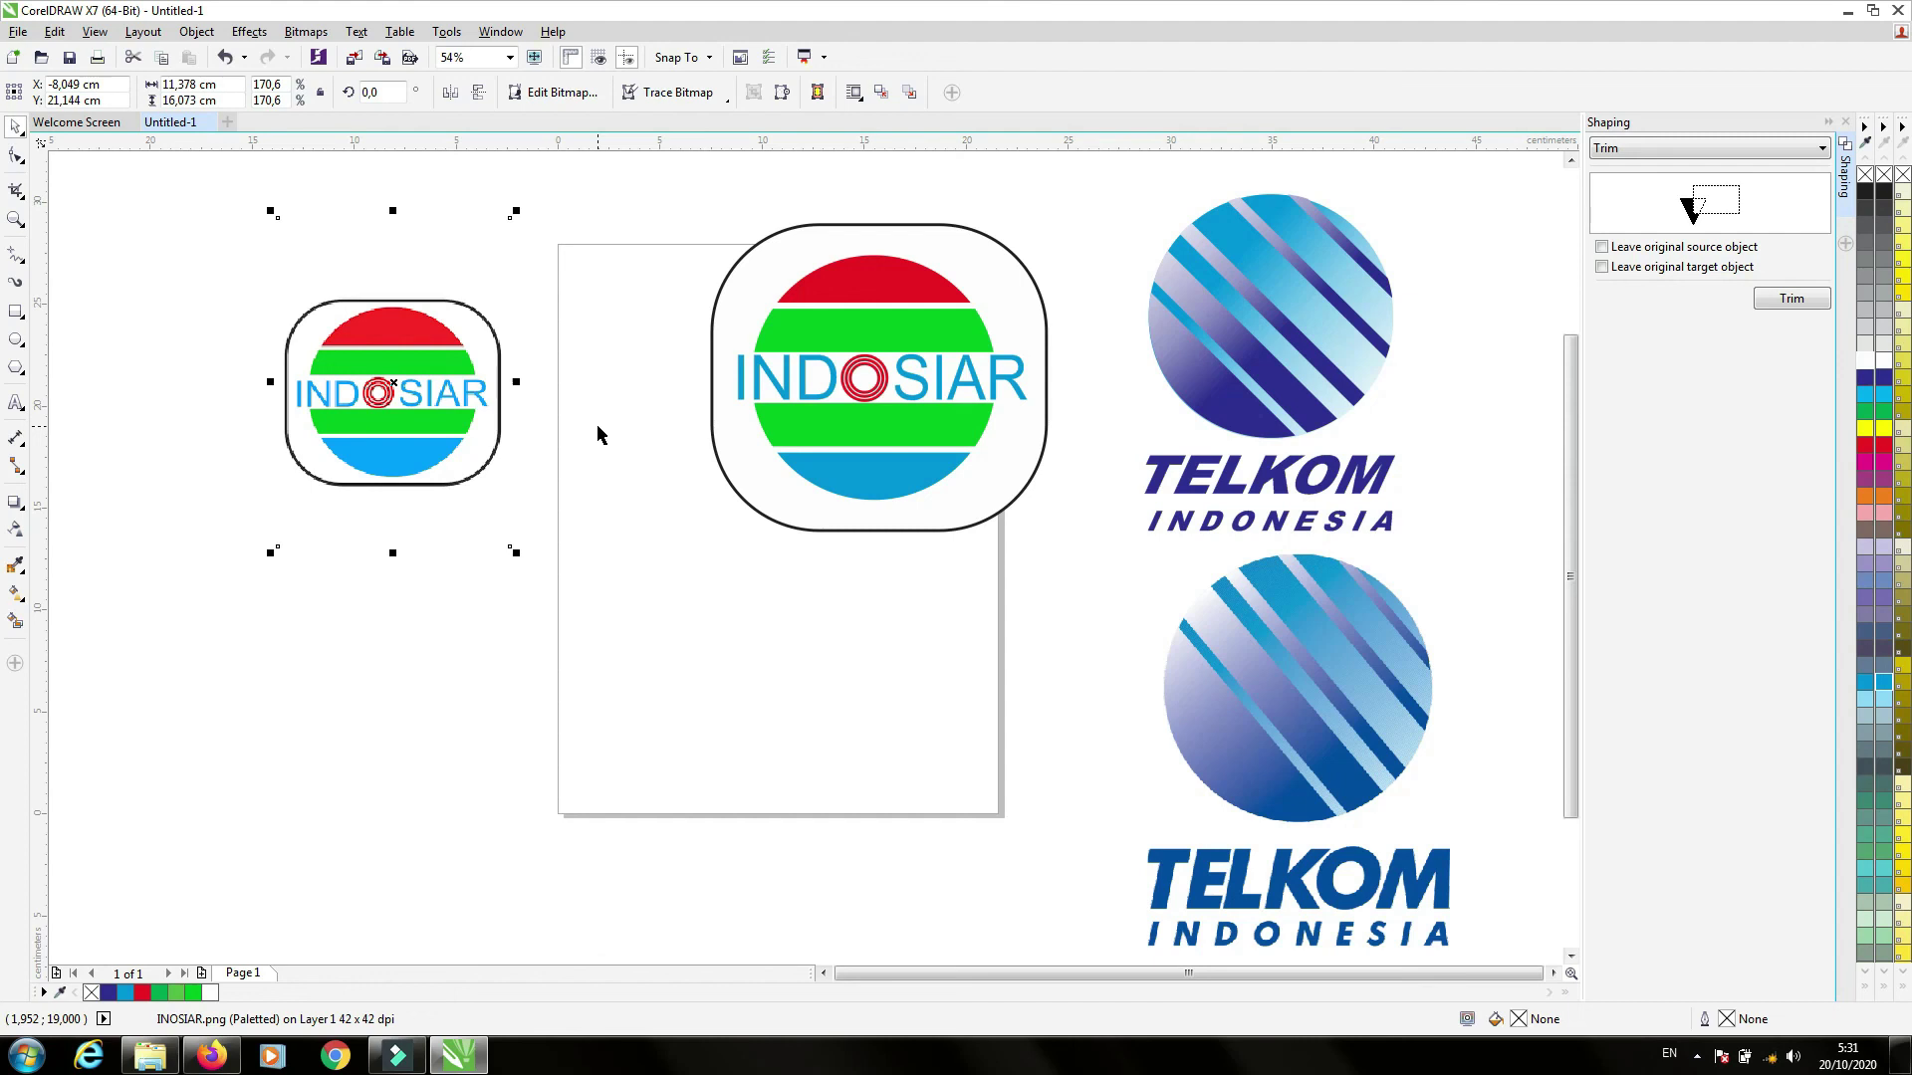
pyautogui.click(1251, 408)
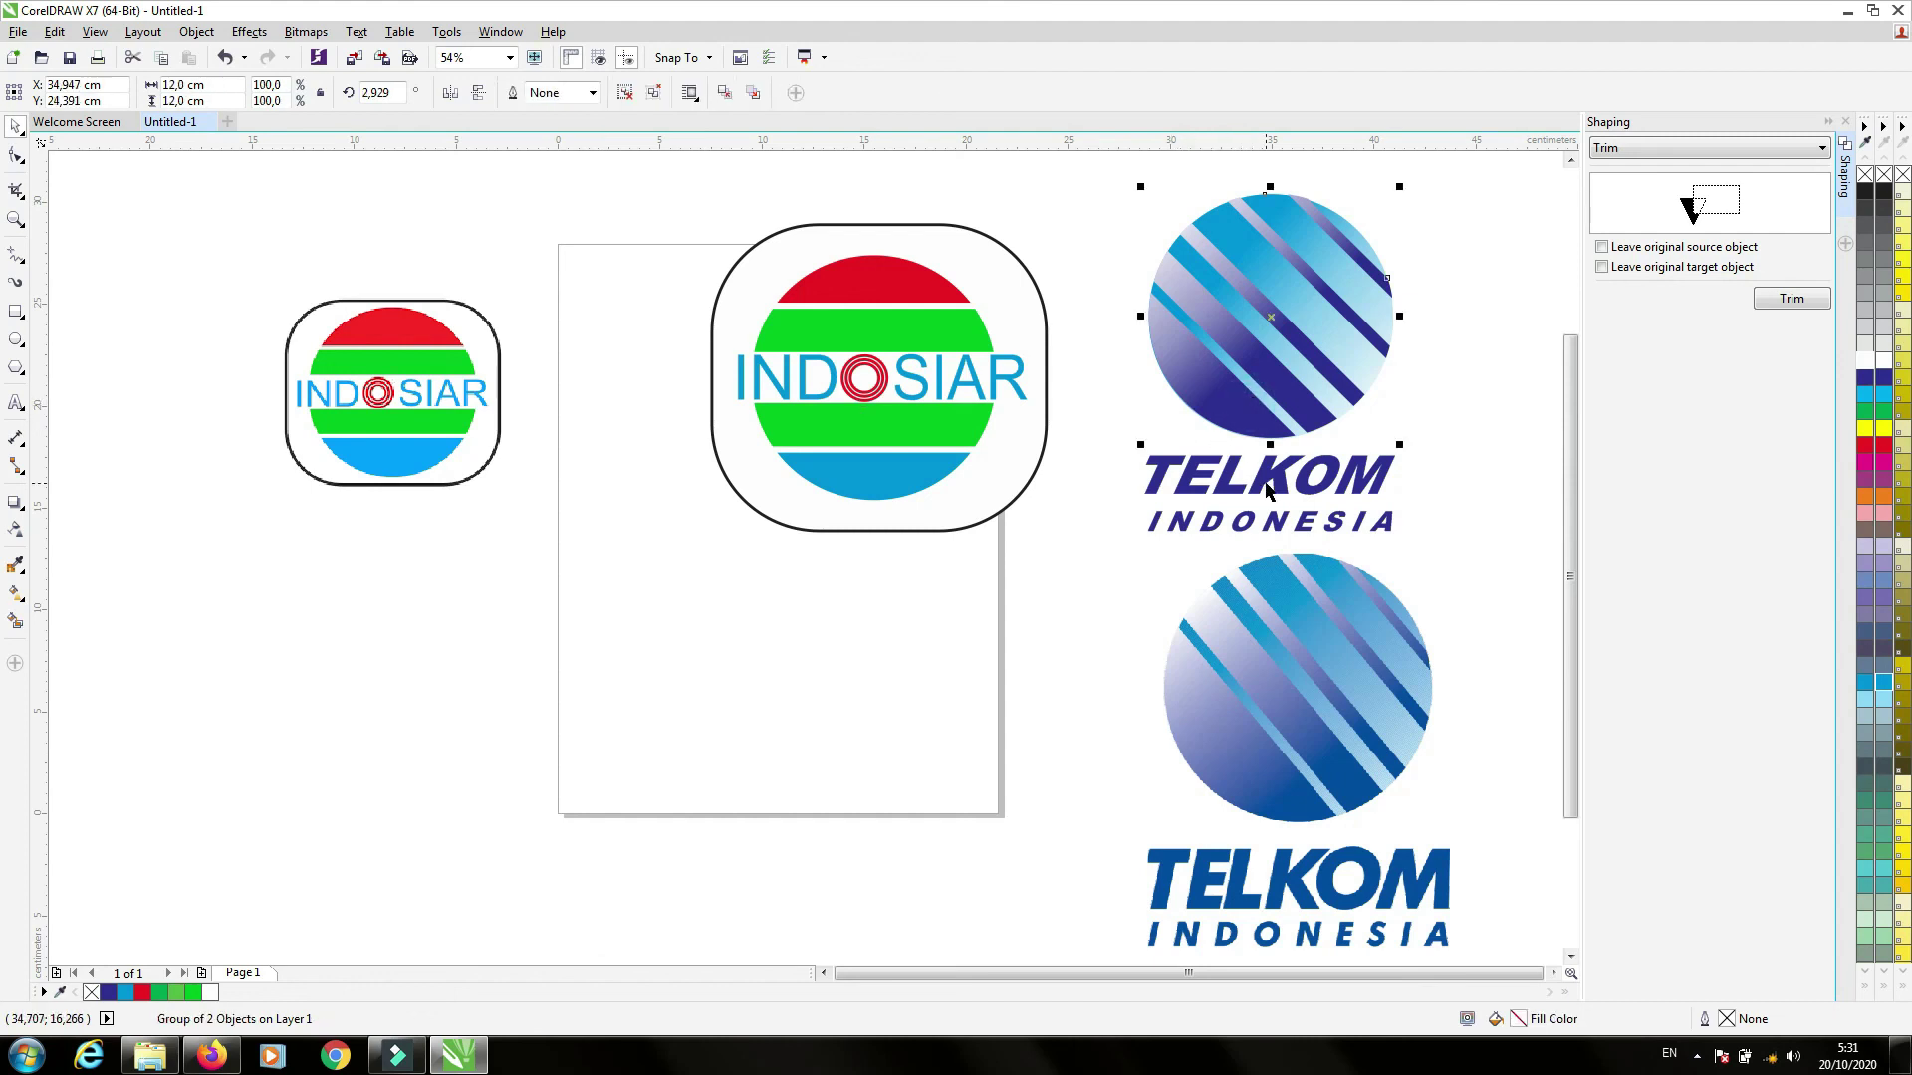